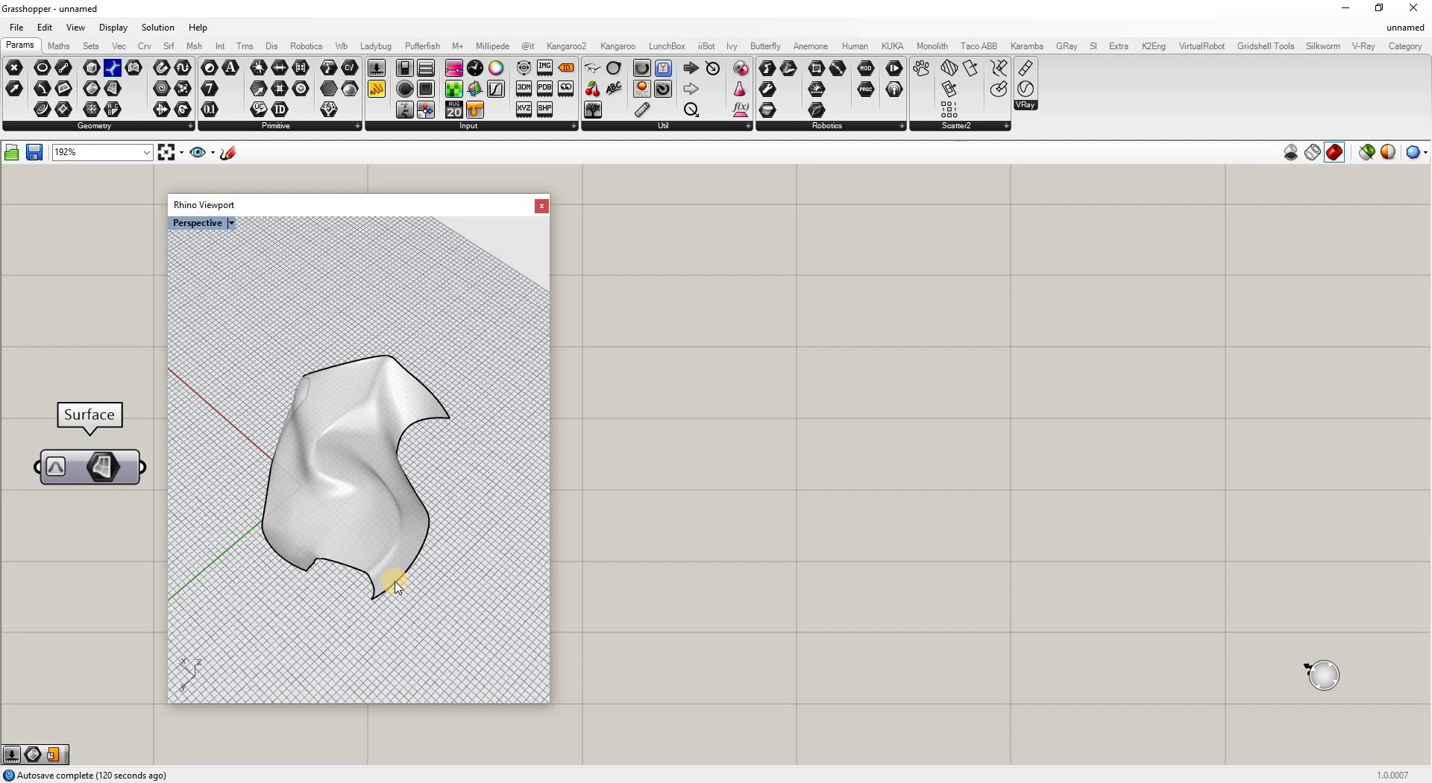
Inspect the free-form surface from several angles, temporarily displaying its control points.
click(338, 503)
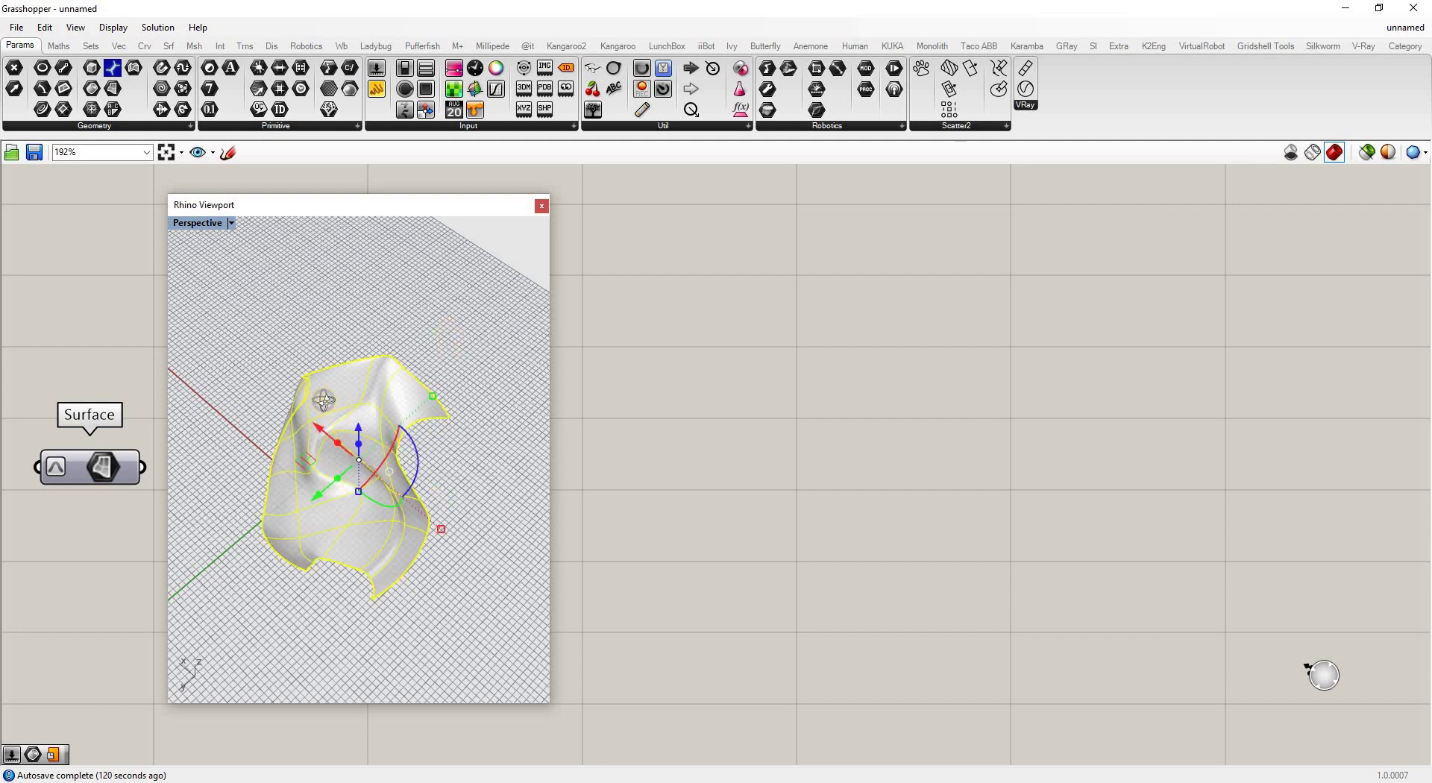
right_drag(319, 400, 422, 582)
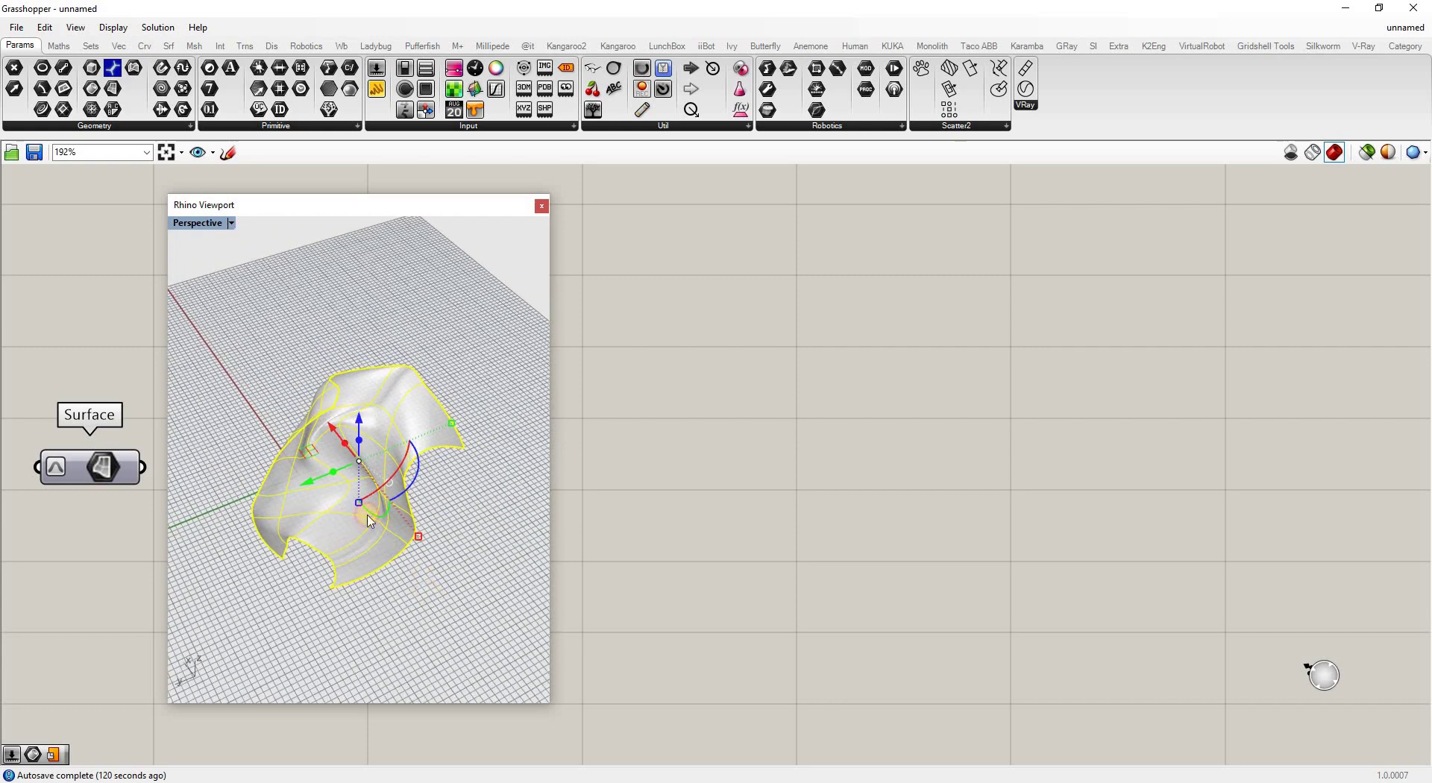
key(Escape)
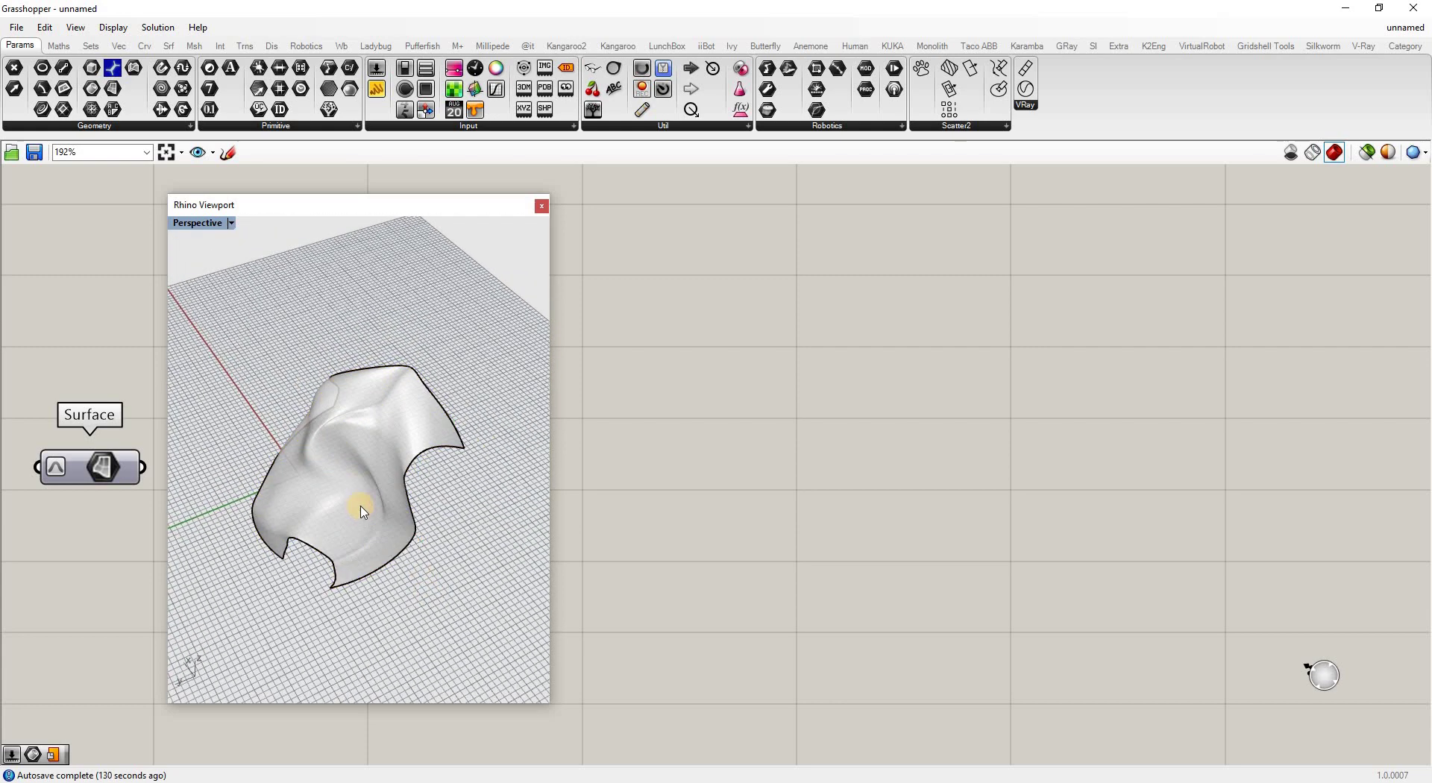
click(360, 510)
key(F10)
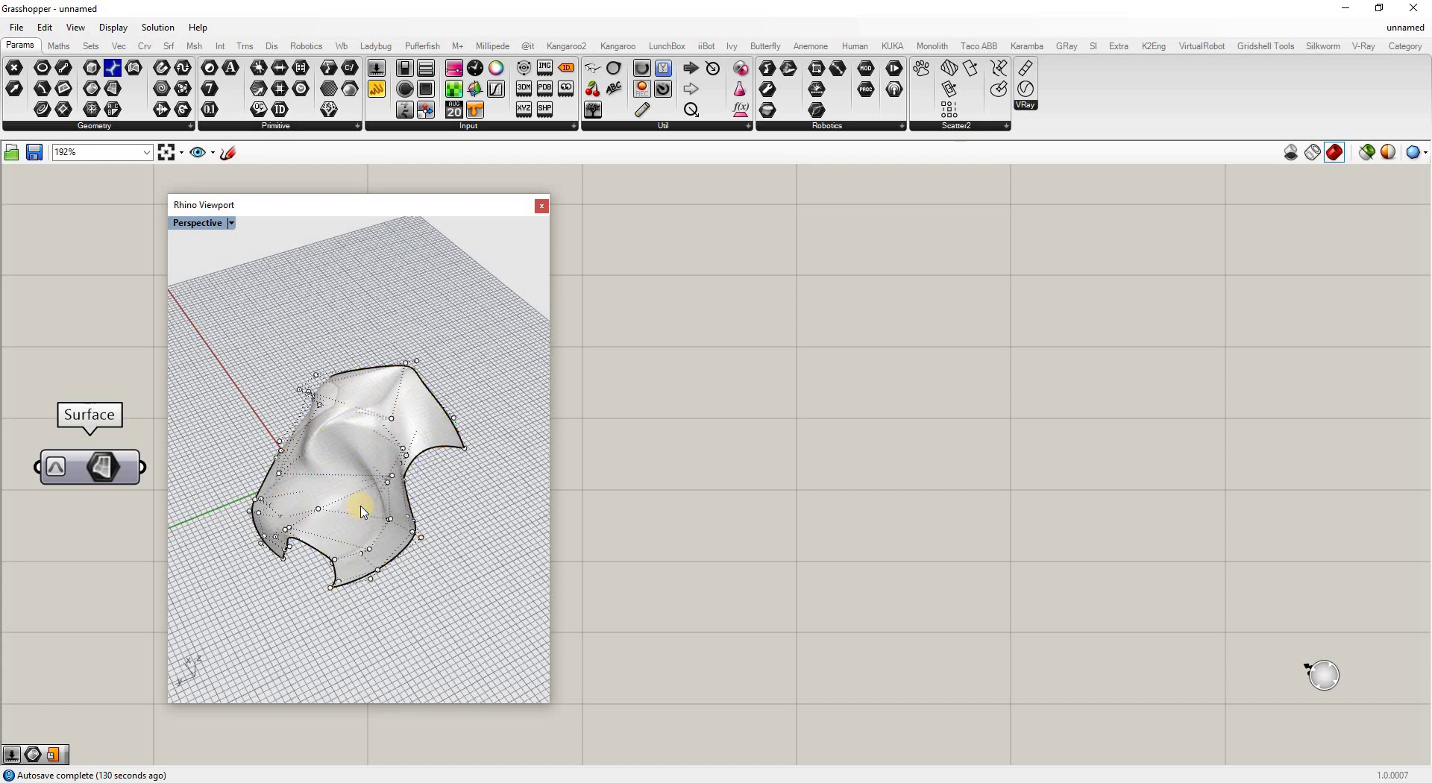
right_drag(406, 455, 391, 571)
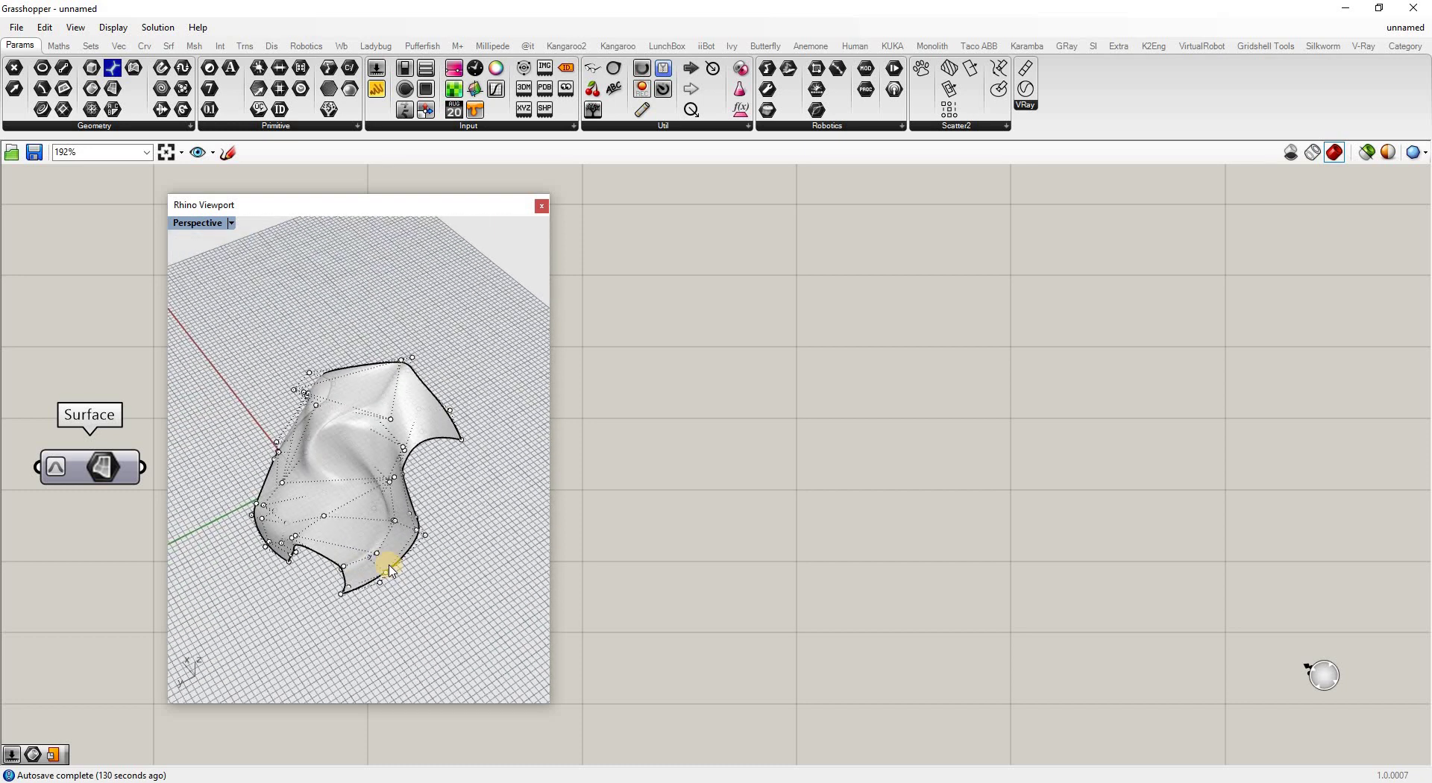
key(F11)
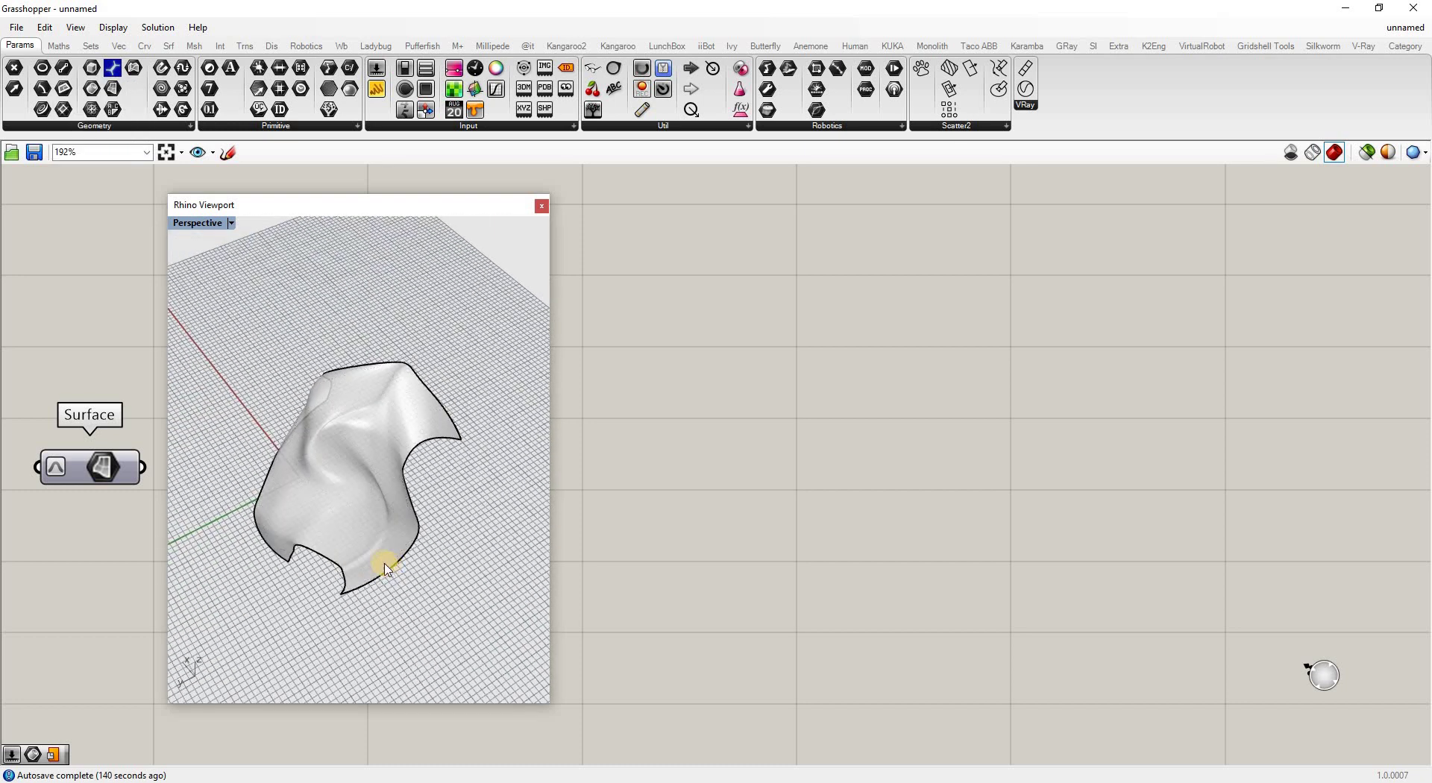
mouse_move(355, 534)
right_down()
mouse_move(278, 457)
mouse_move(365, 452)
mouse_move(378, 584)
mouse_move(368, 521)
mouse_move(378, 550)
right_up()
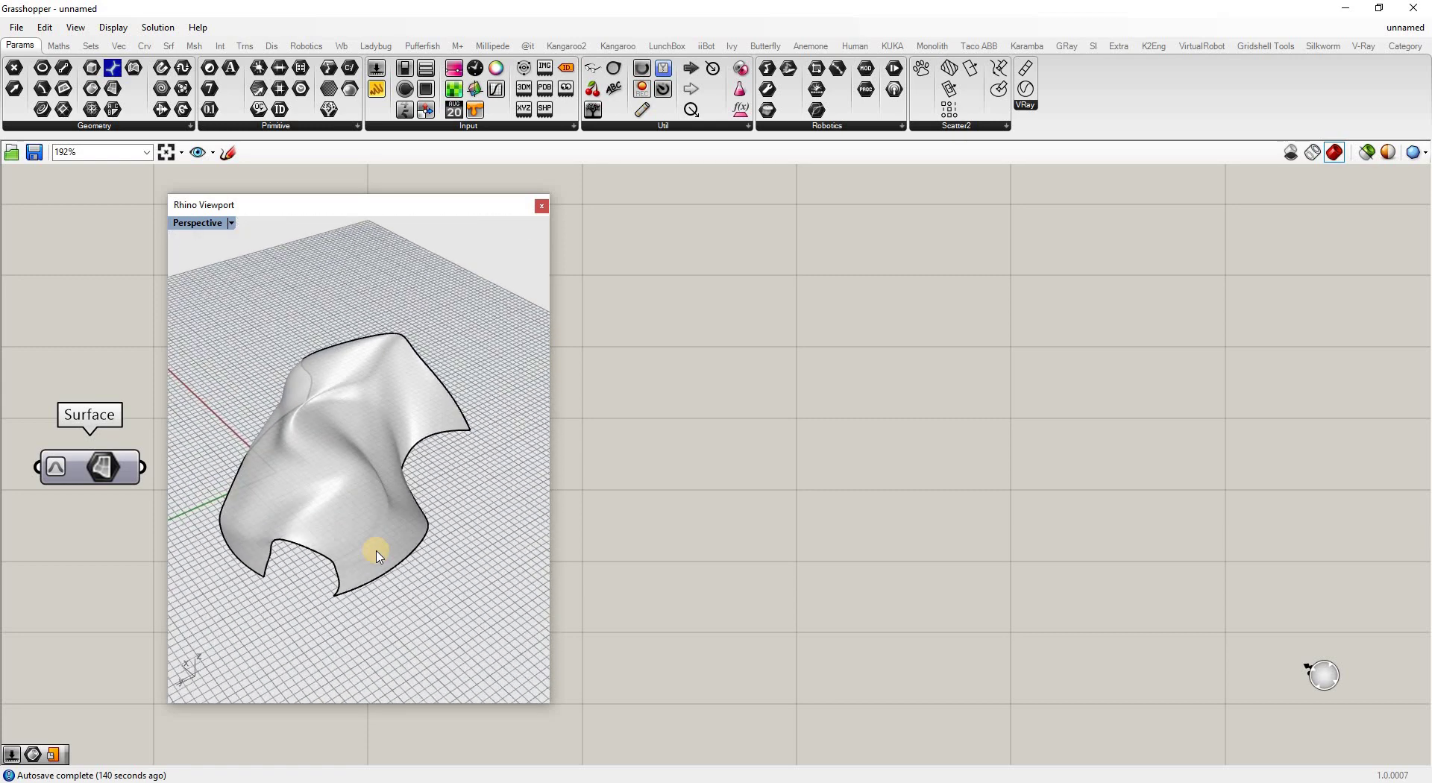
scroll(309, 536, up, 3)
scroll(311, 535, down, 3)
mouse_move(343, 461)
right_down()
mouse_move(269, 451)
mouse_move(415, 512)
mouse_move(355, 485)
right_up()
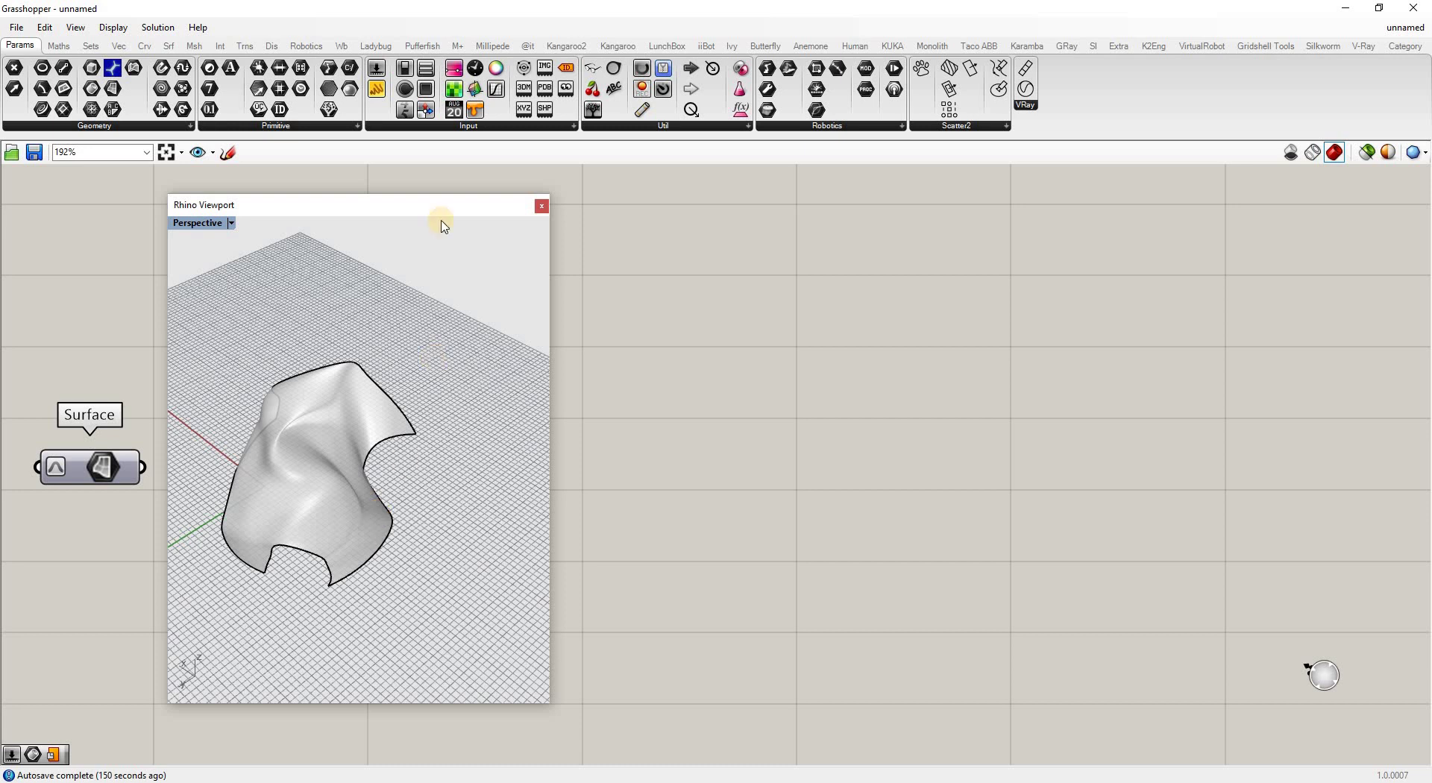
Place the Rhino viewport window and the Surface component side by side and turn off the Surface component's preview.
drag(319, 201, 257, 196)
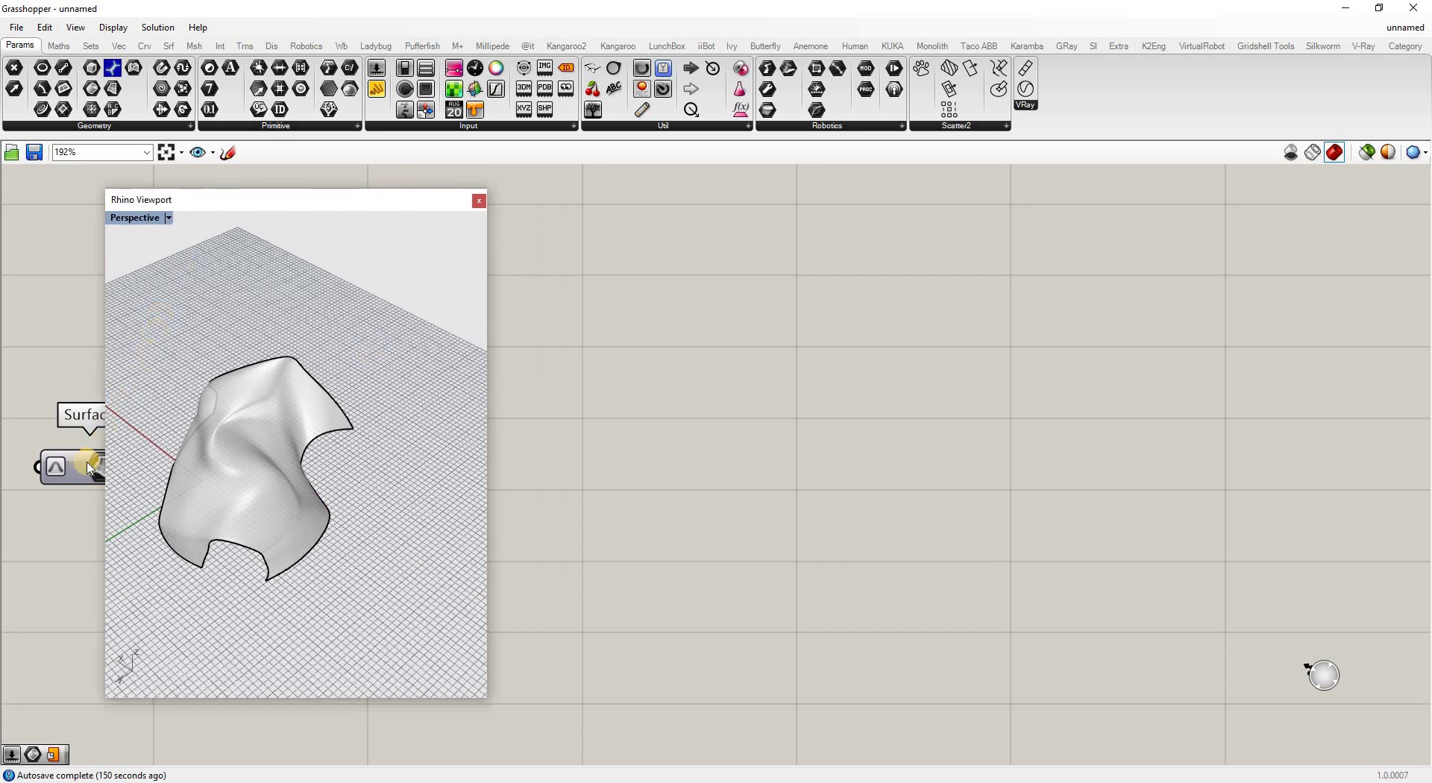
drag(88, 467, 630, 290)
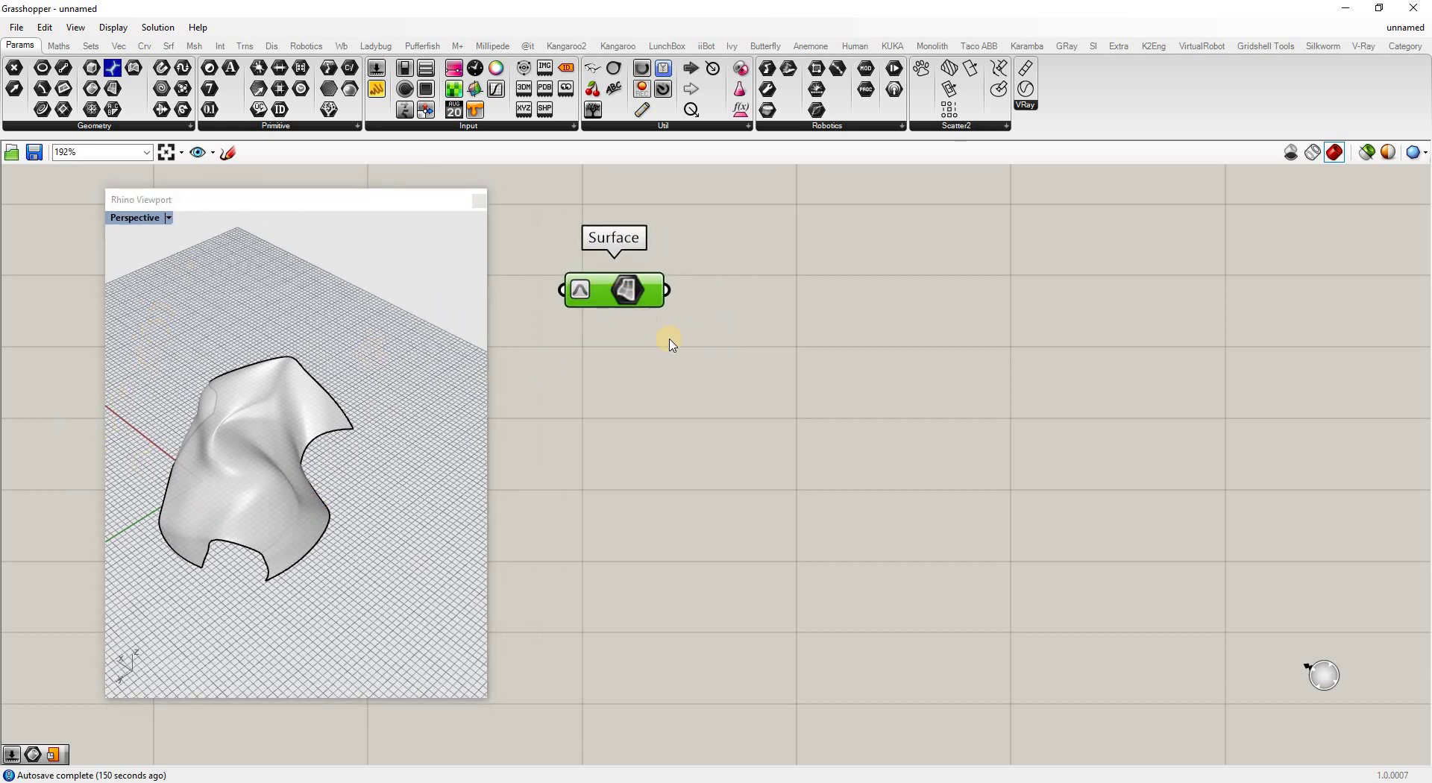
right_click(630, 295)
click(666, 330)
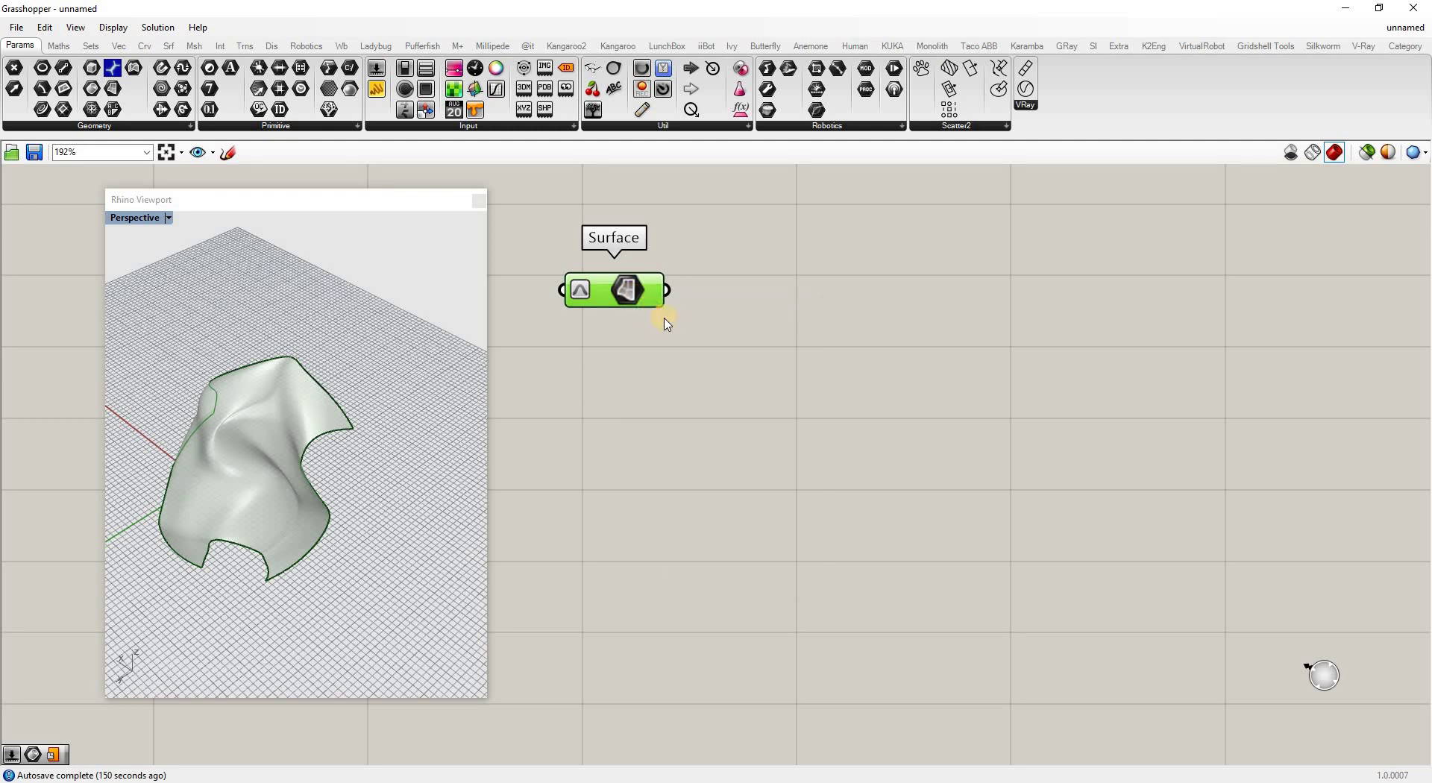
drag(337, 205, 281, 222)
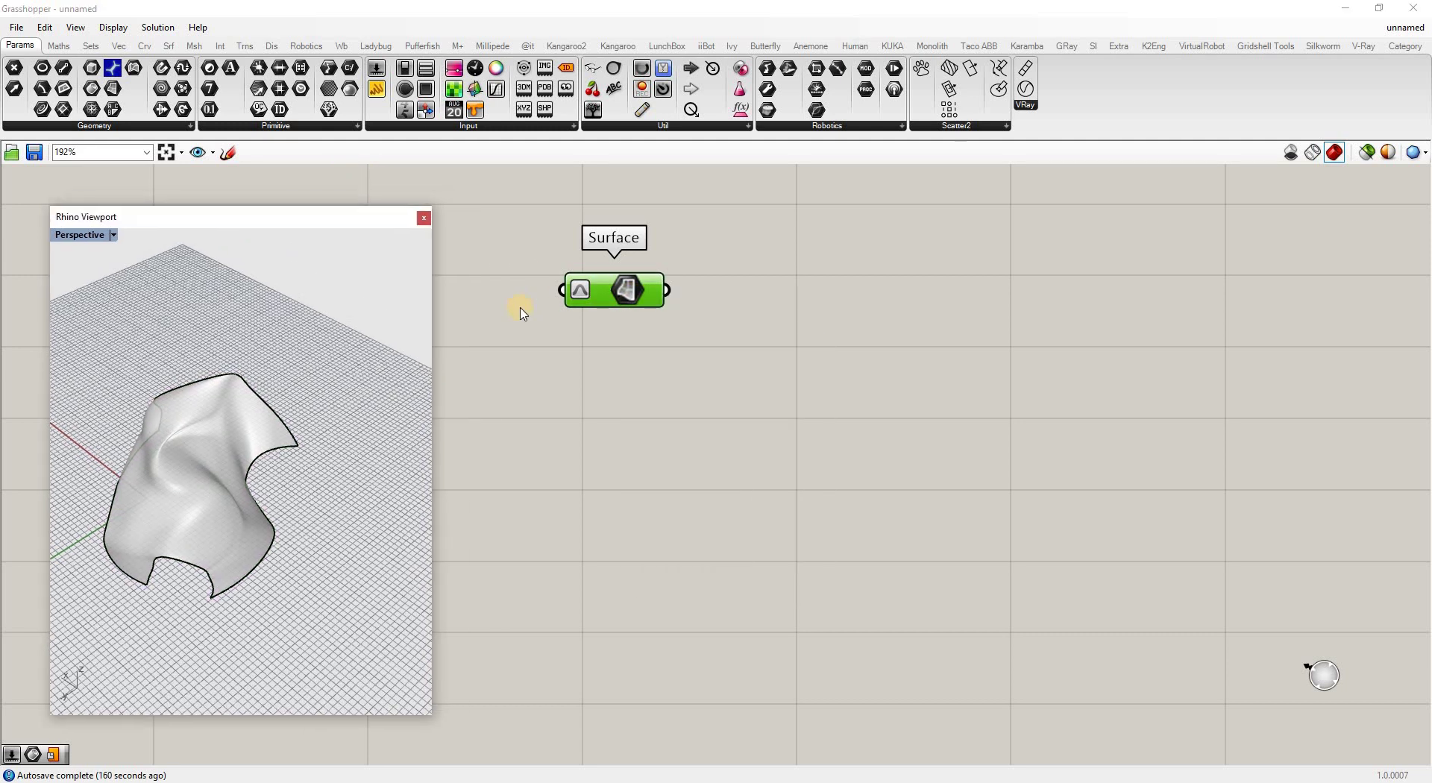
drag(619, 295, 558, 303)
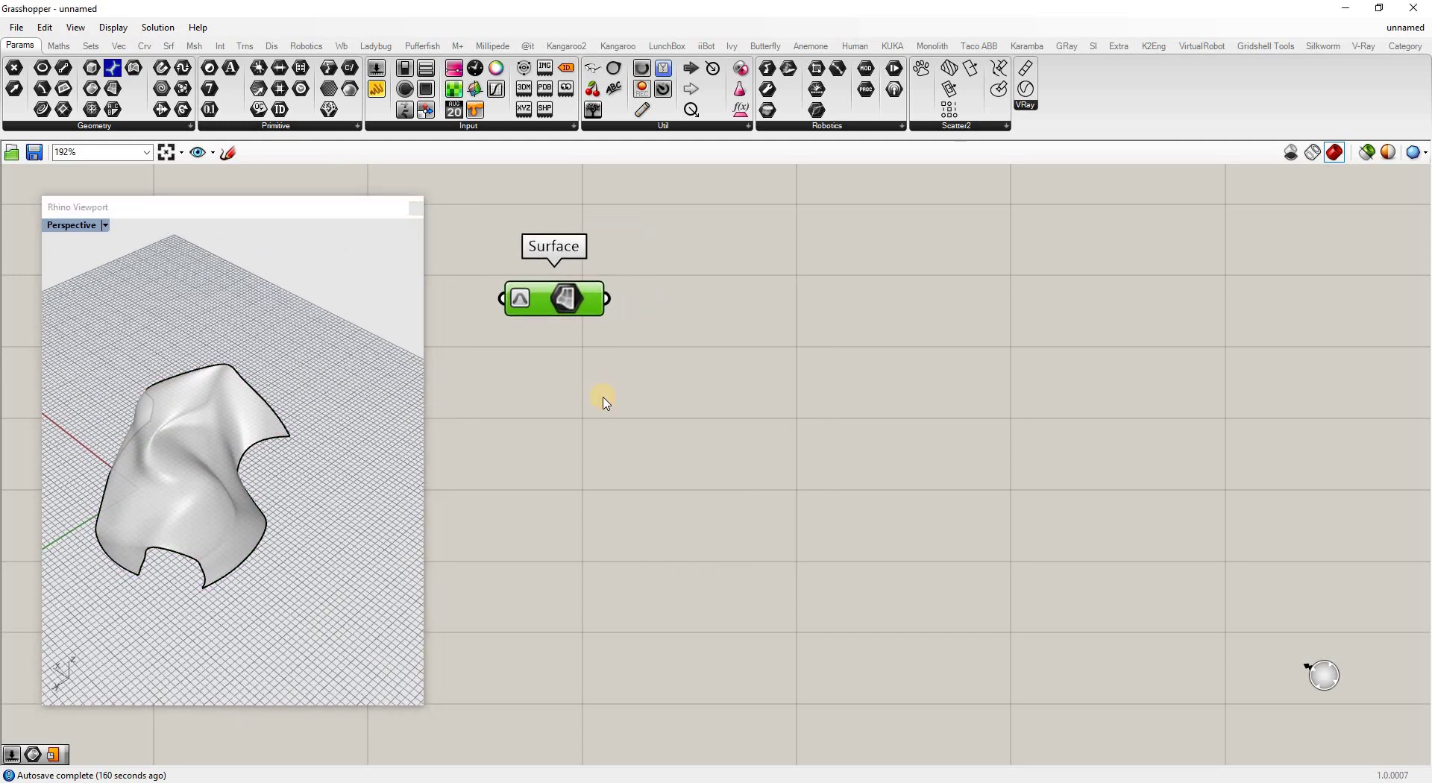
click(604, 401)
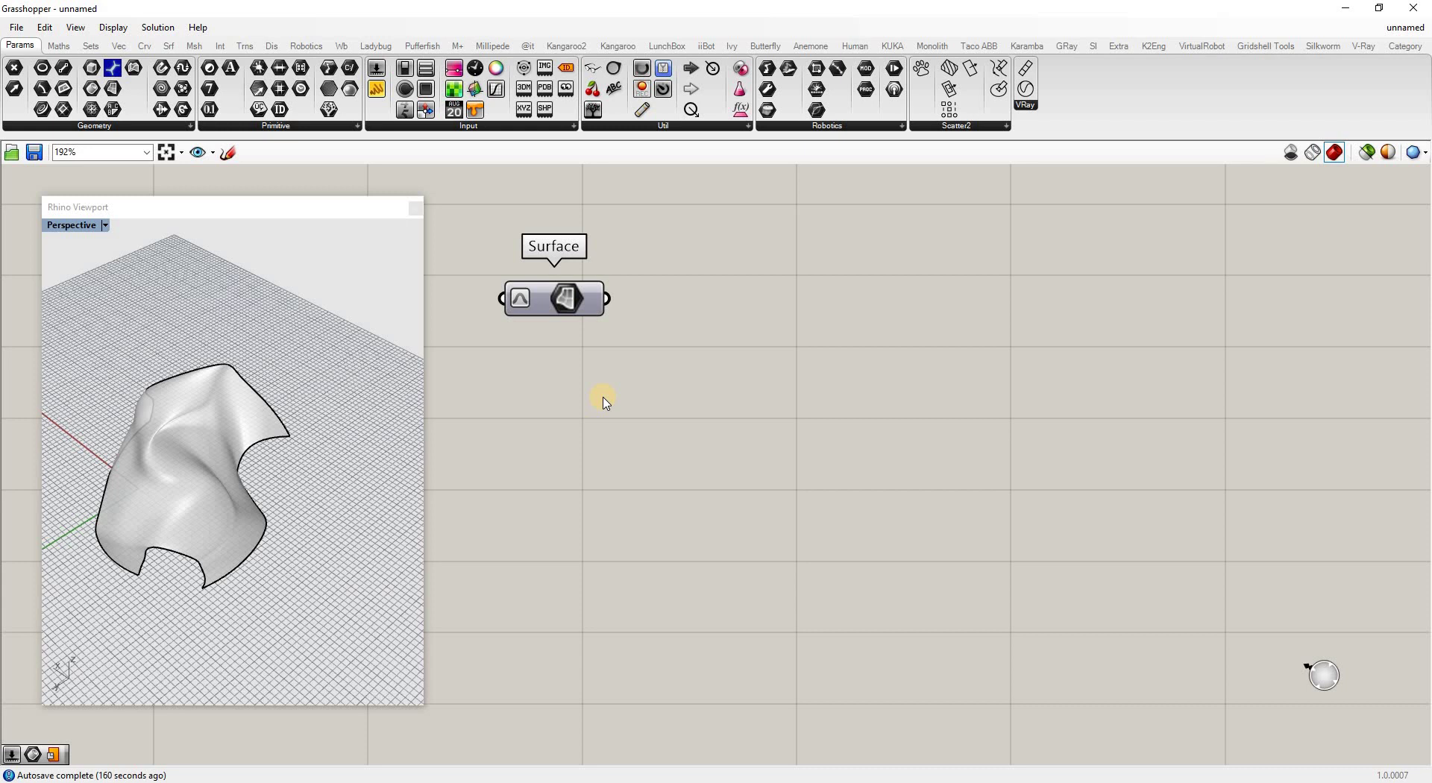
Add an MD Slider component to the canvas below the Surface component.
double_click(733, 360)
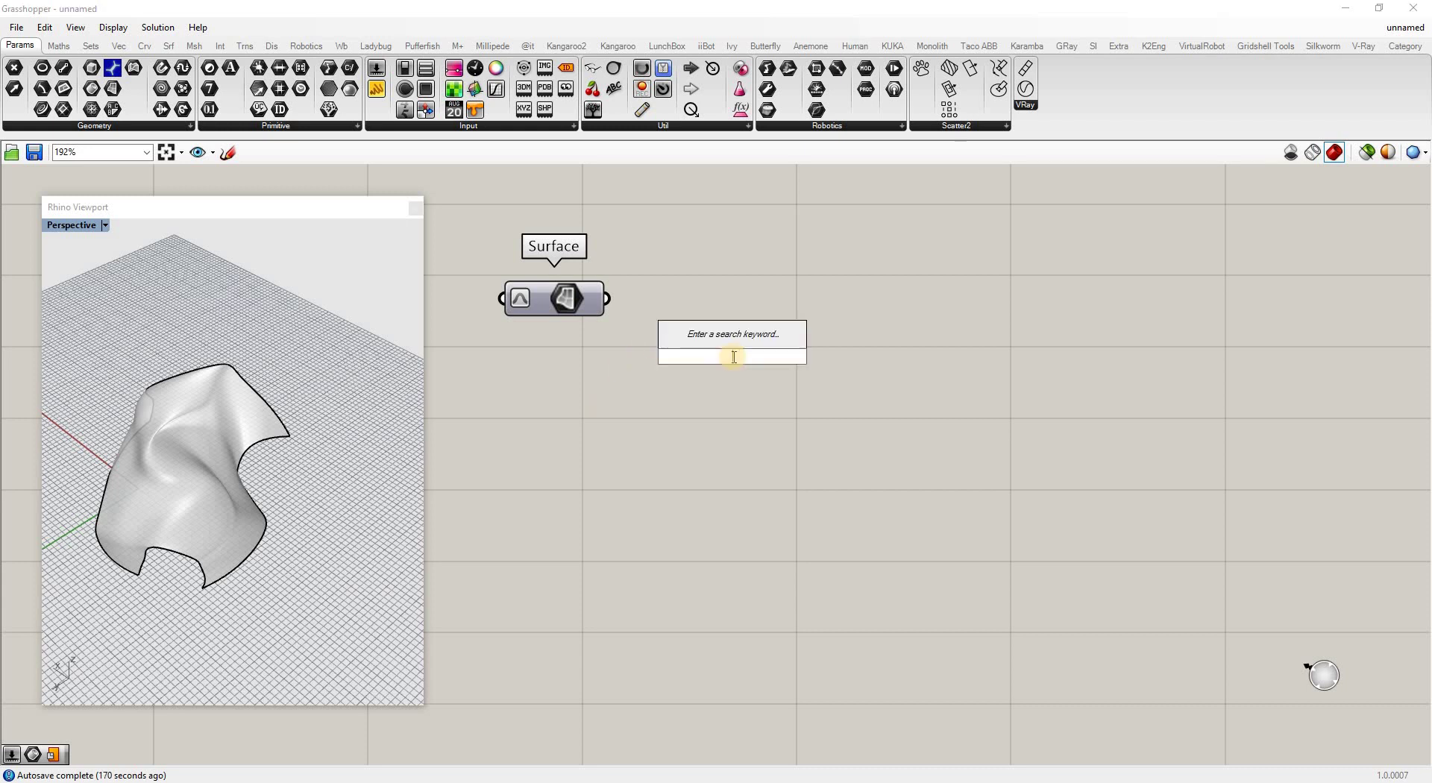
text(md)
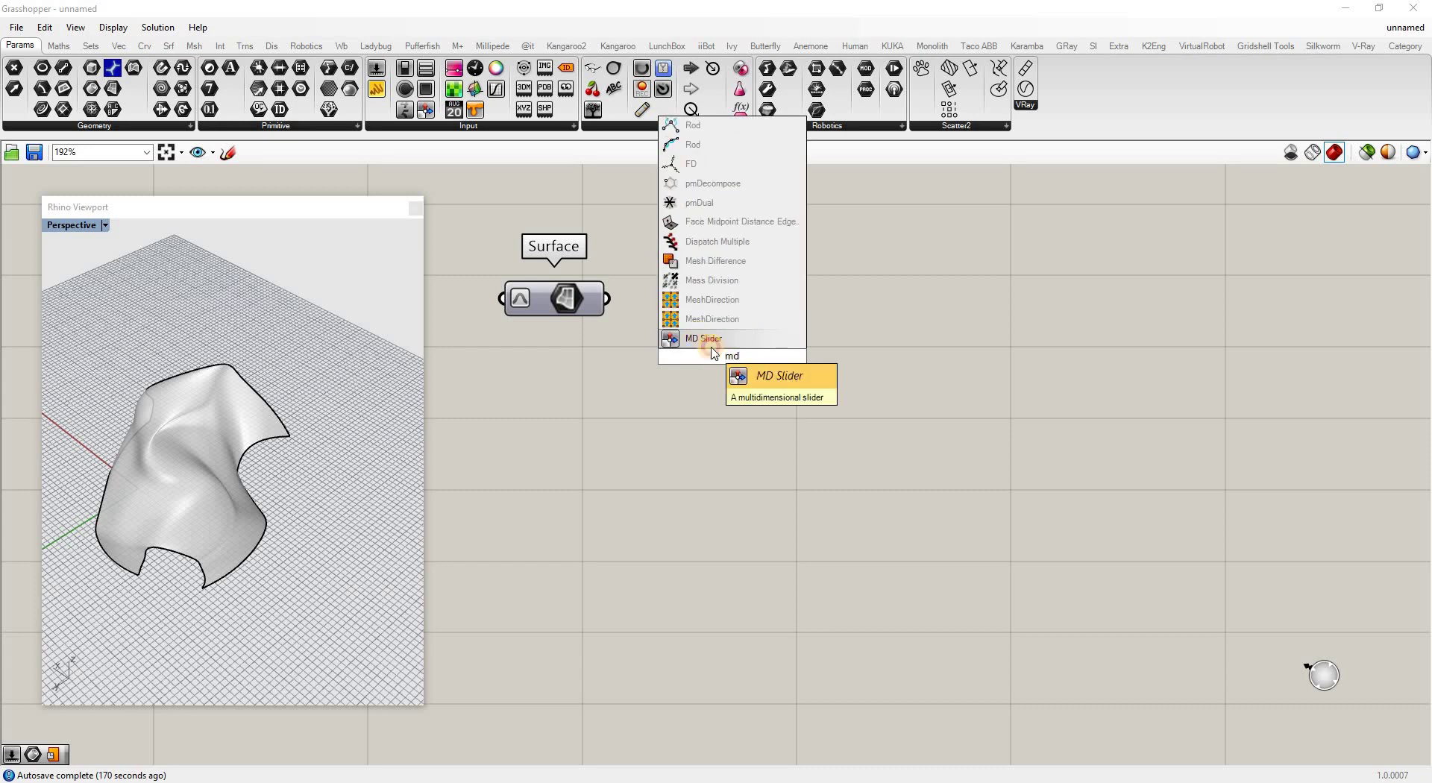
click(732, 357)
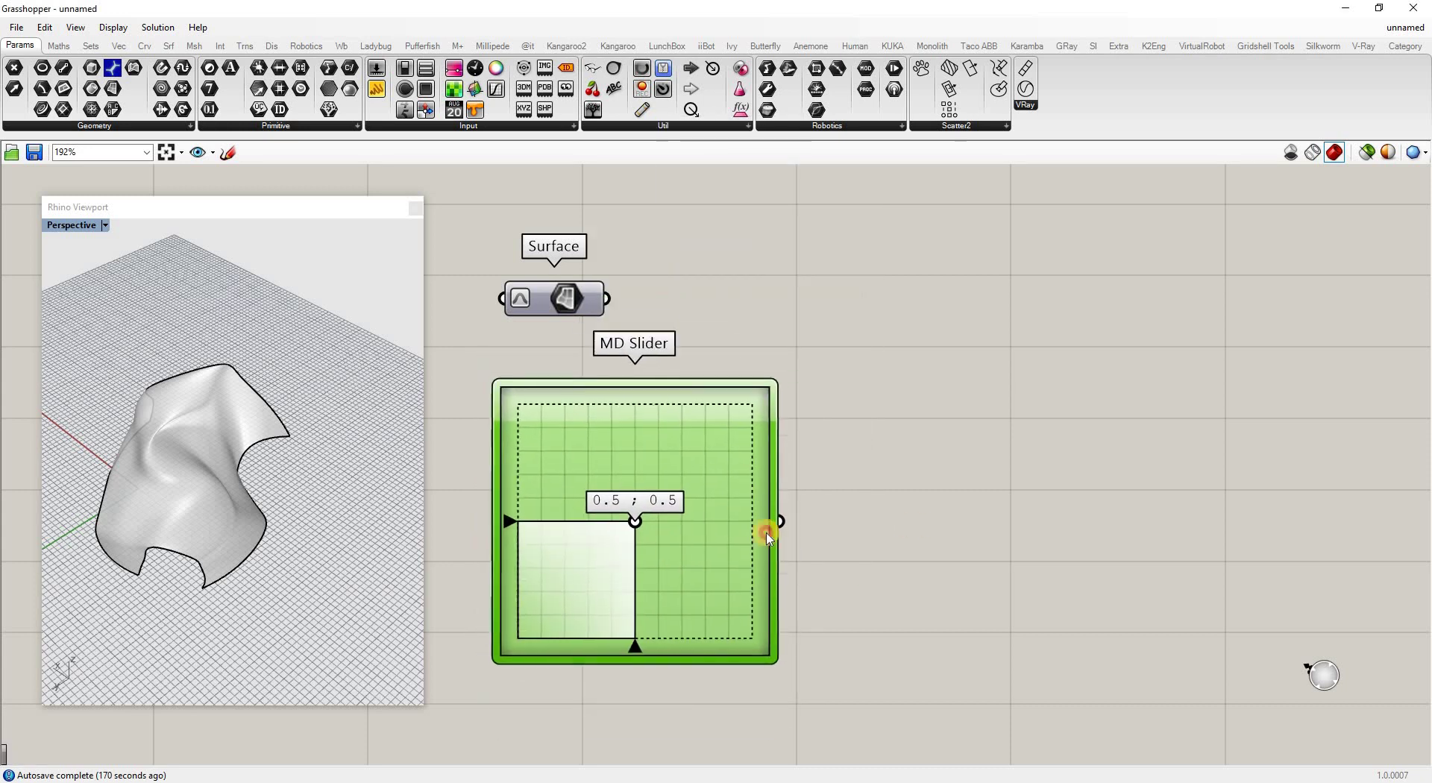
click(917, 491)
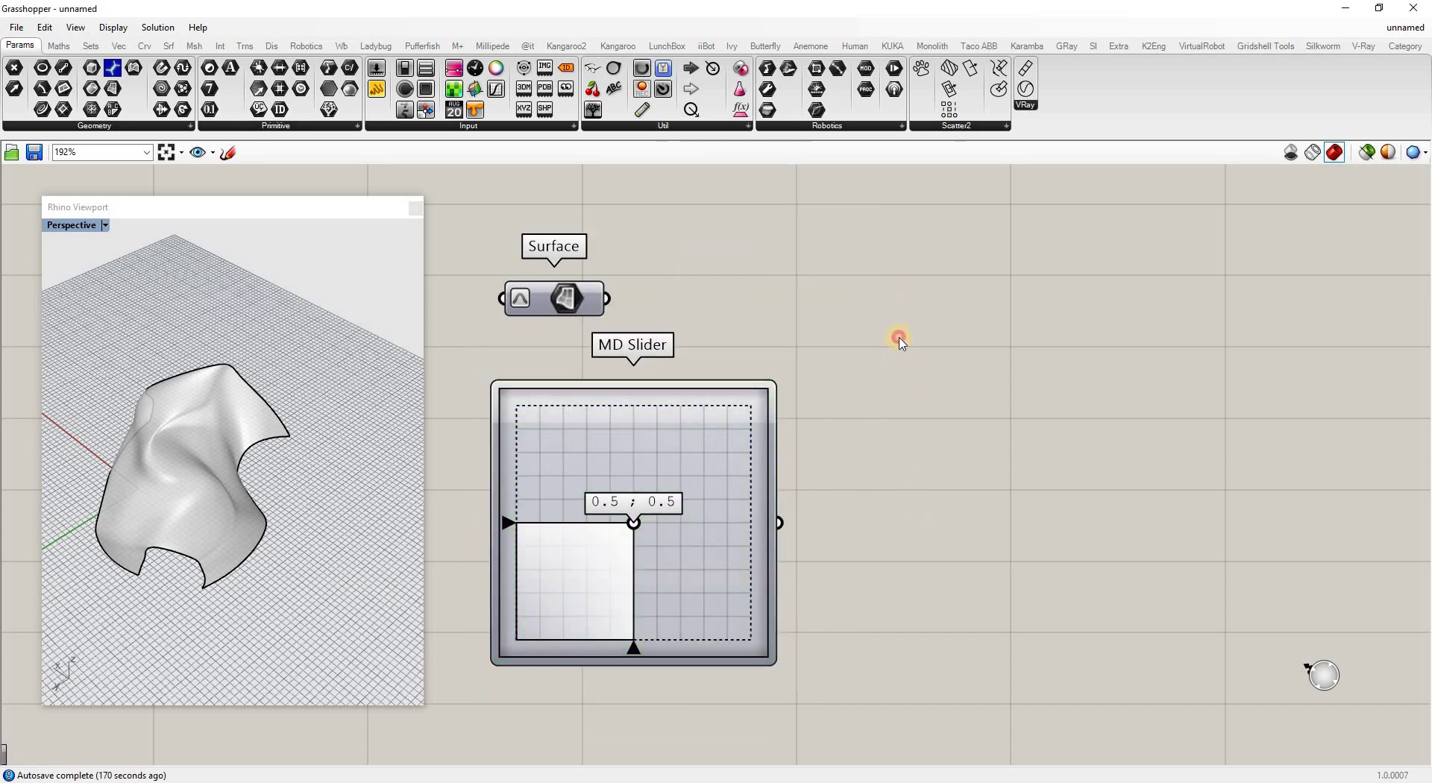
Add an Iso Curve component beside the Surface component and connect the Surface output to its S input.
double_click(900, 338)
text(is)
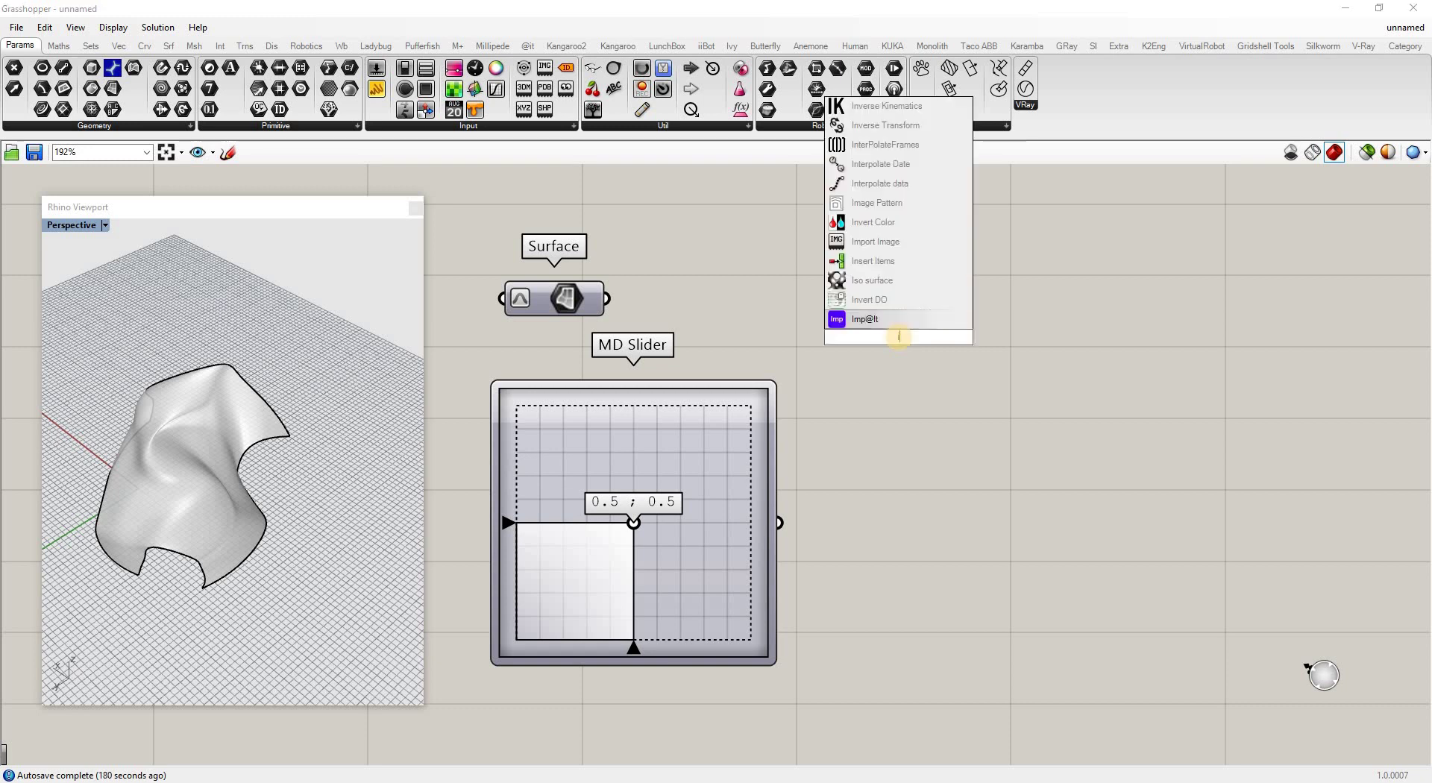
click(870, 302)
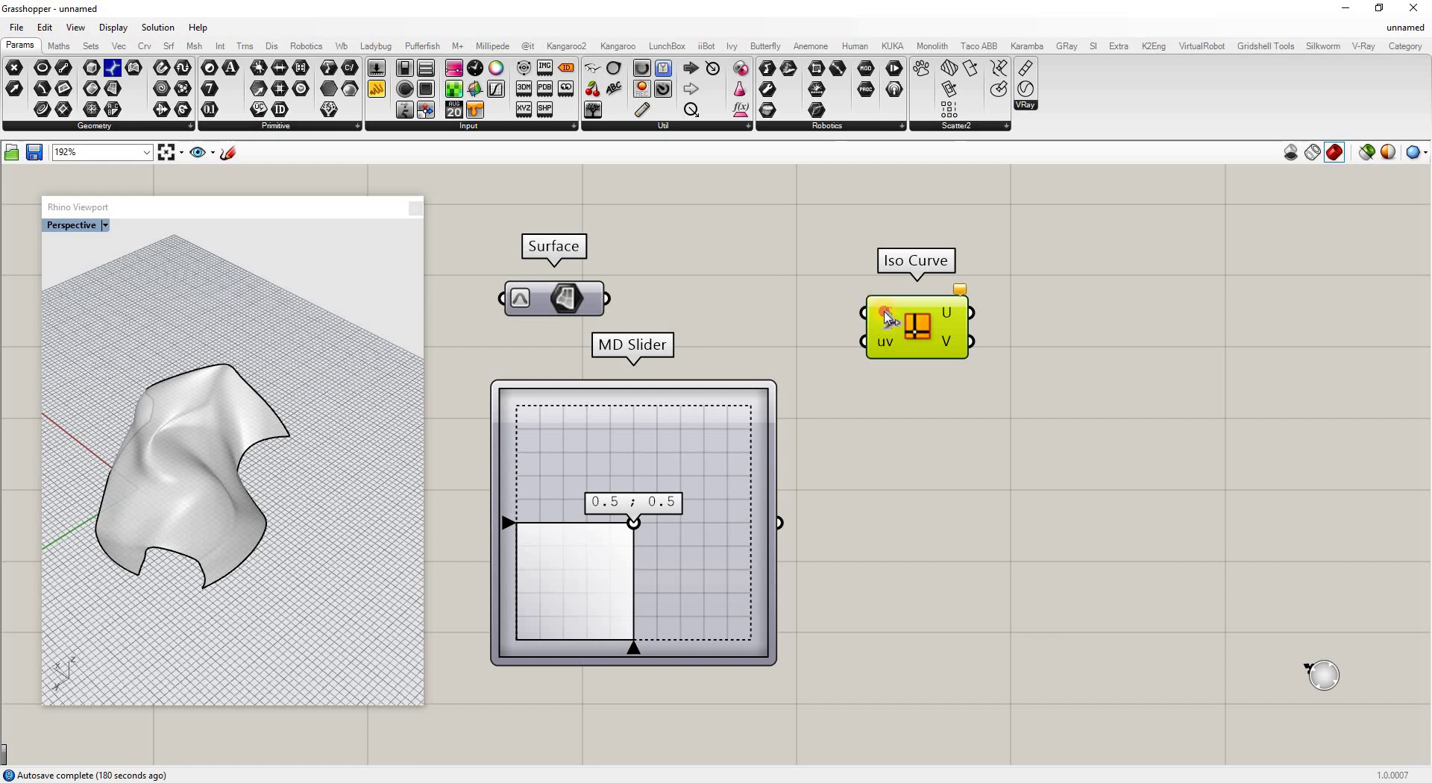
drag(863, 312, 608, 298)
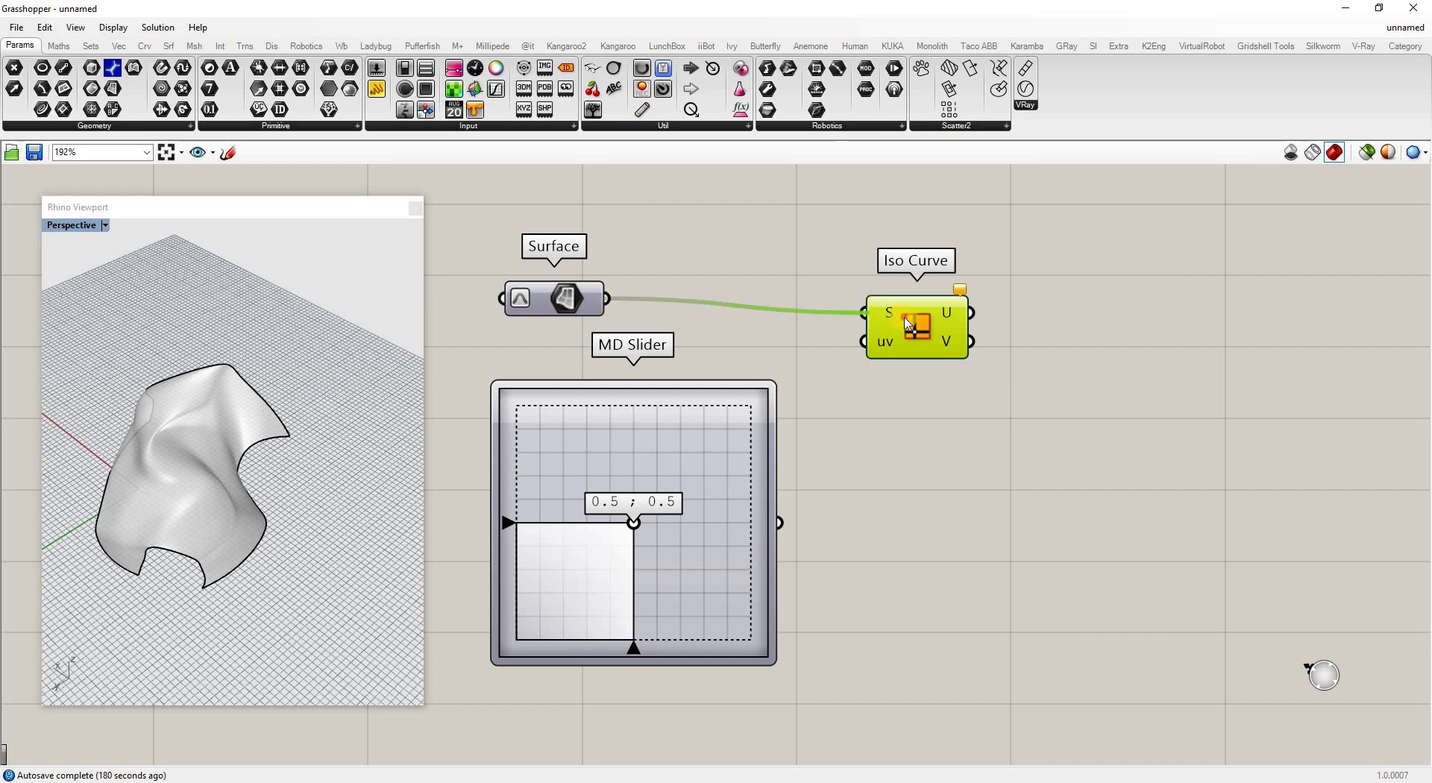
right_click(580, 298)
click(821, 469)
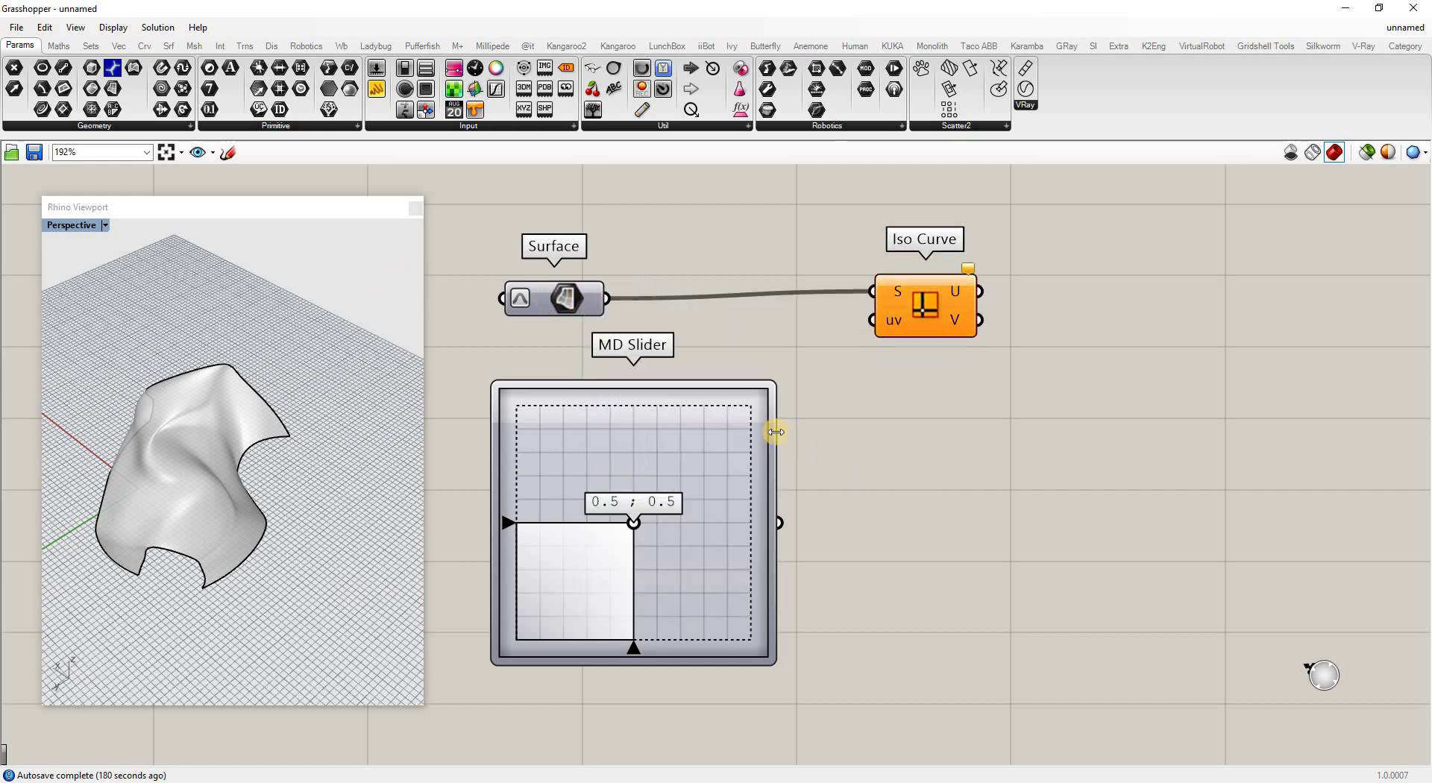
drag(920, 310, 929, 323)
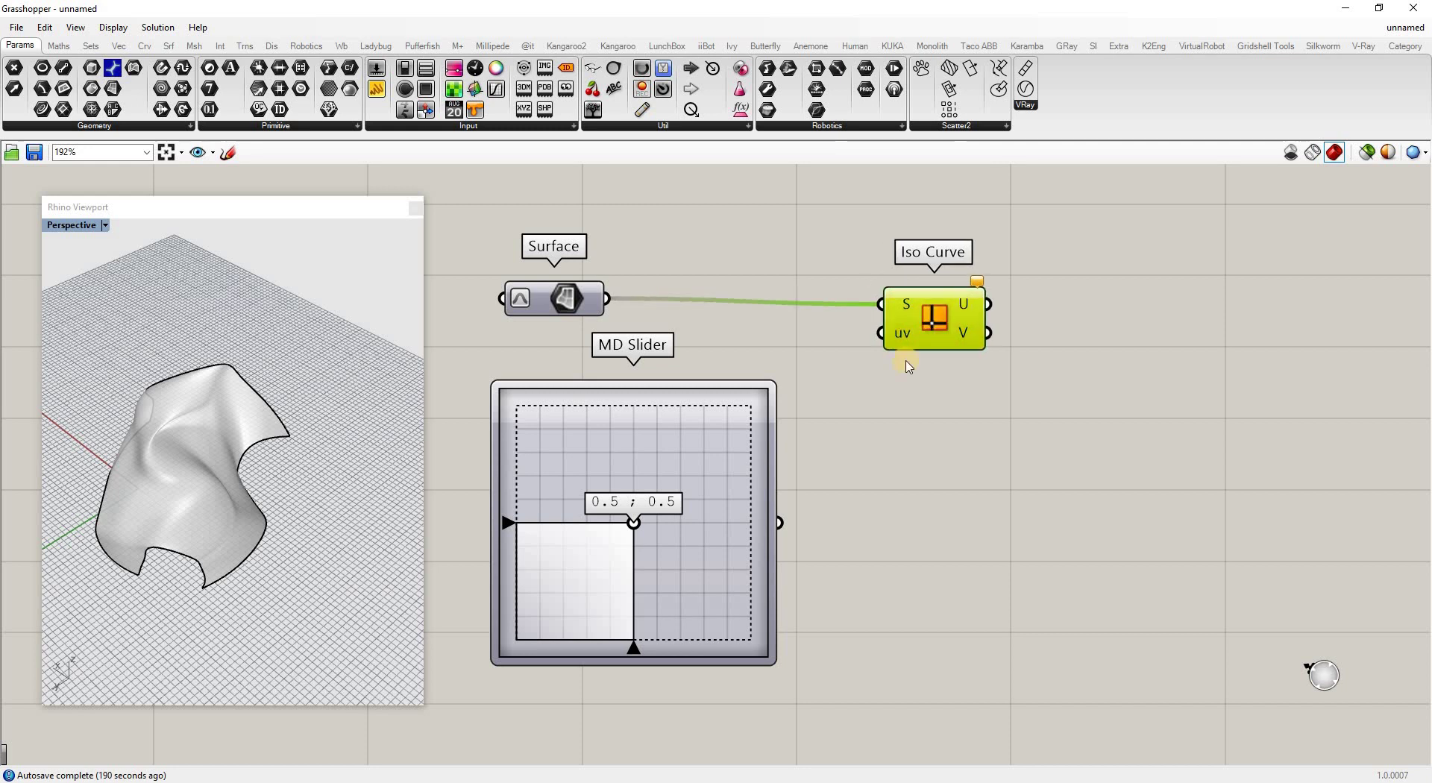
Connect the MD Slider to the Iso Curve's uv input and set the slider to about 0.68 ; 0.33.
drag(779, 522, 882, 333)
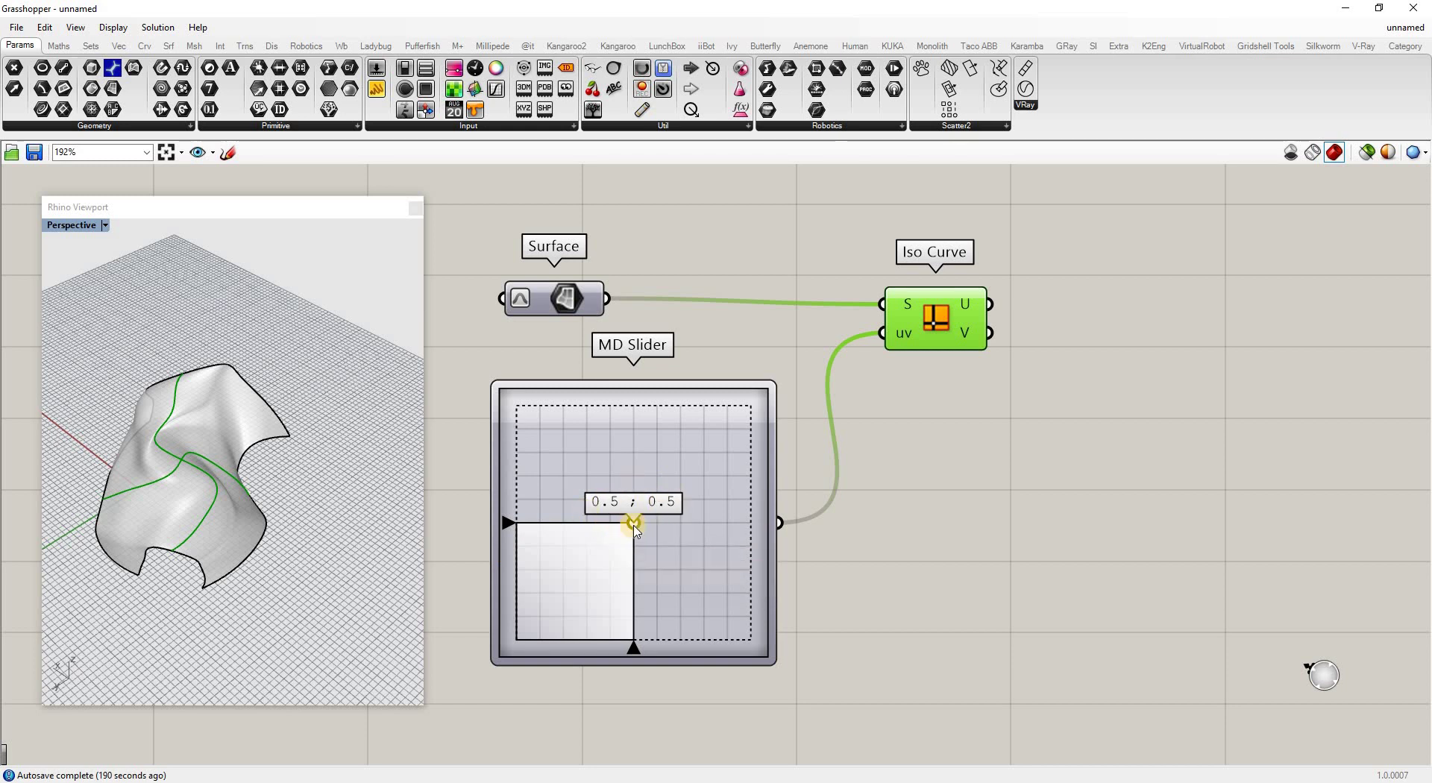
drag(580, 470, 653, 596)
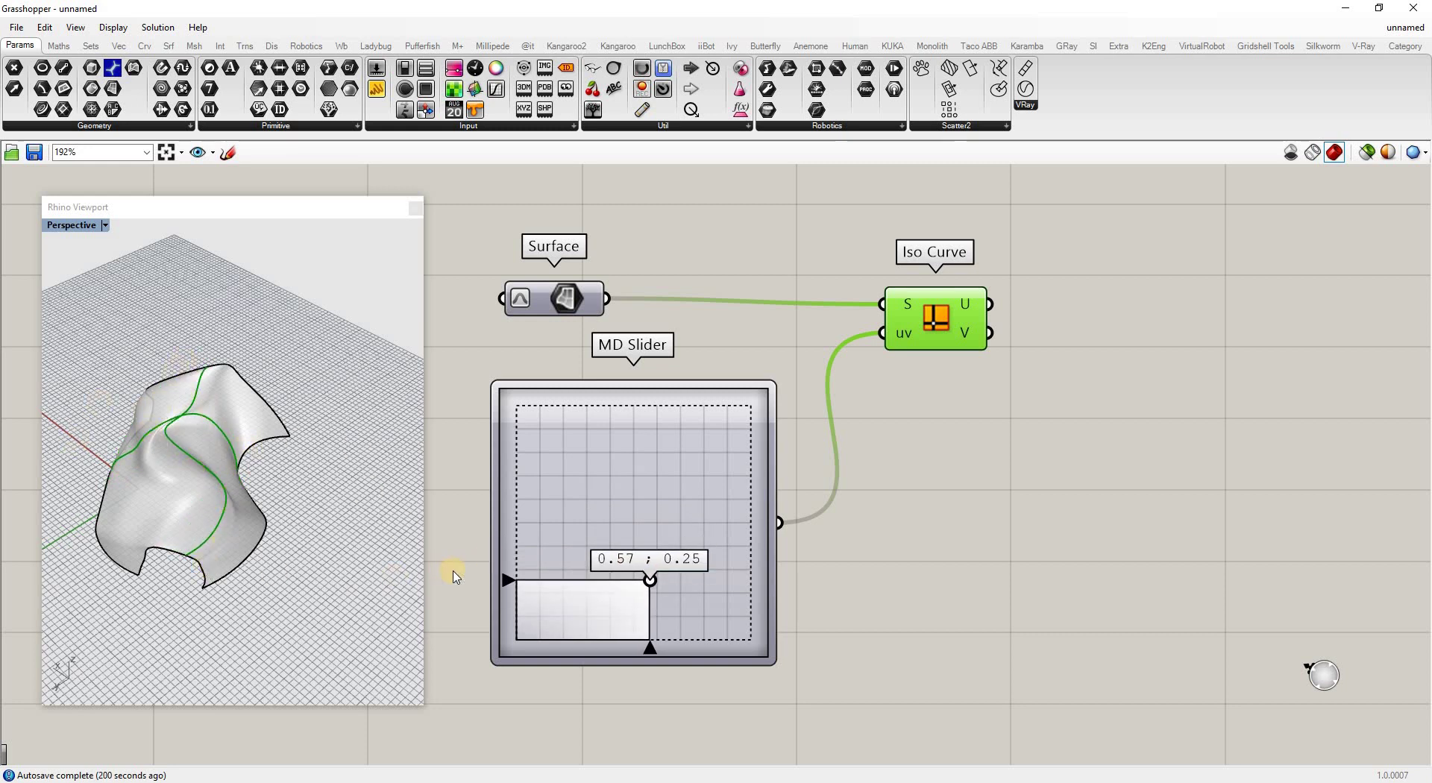
drag(556, 578, 676, 563)
Intersect the Iso Curve's U and V outputs with a Curve | Curve component and set the MD Slider to about 0.34 ; 0.58.
double_click(1117, 316)
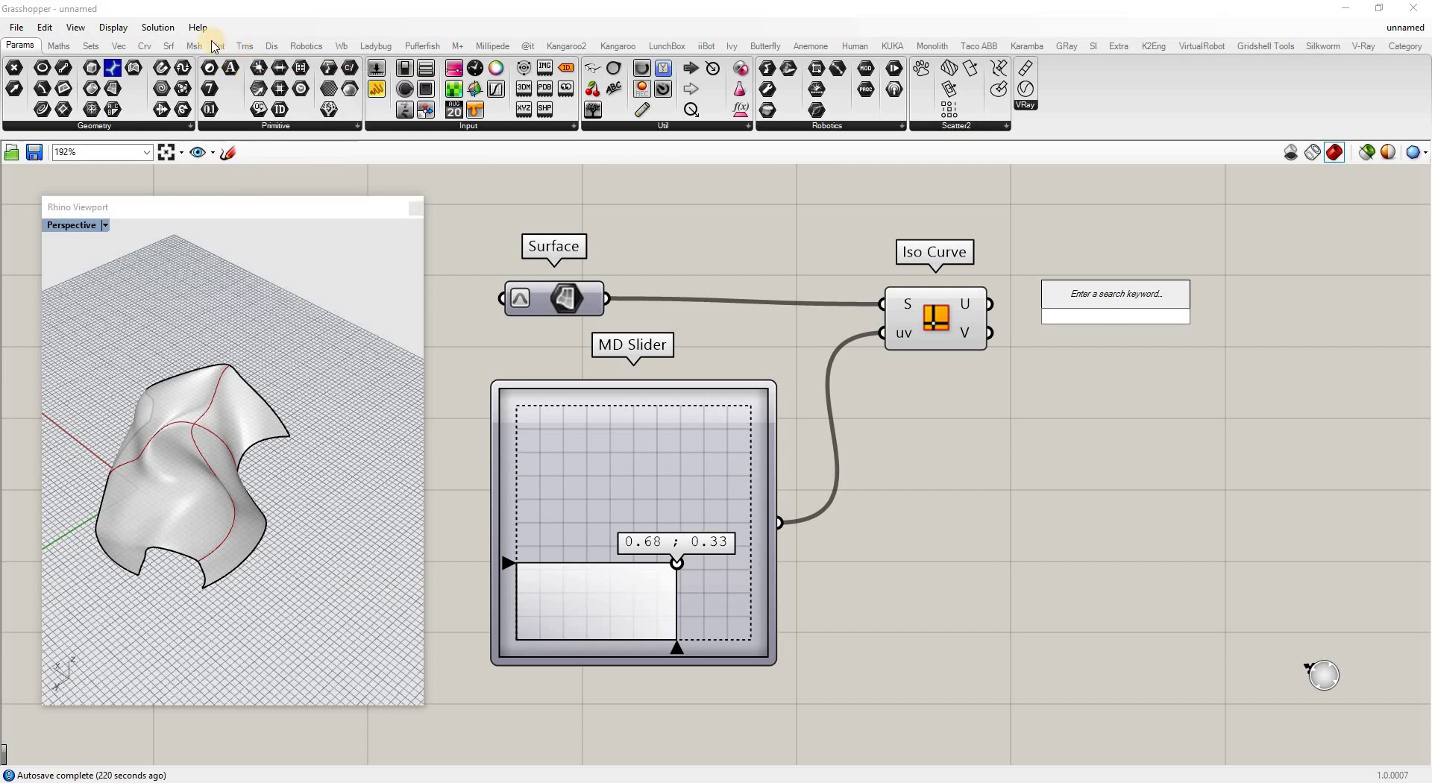
click(221, 47)
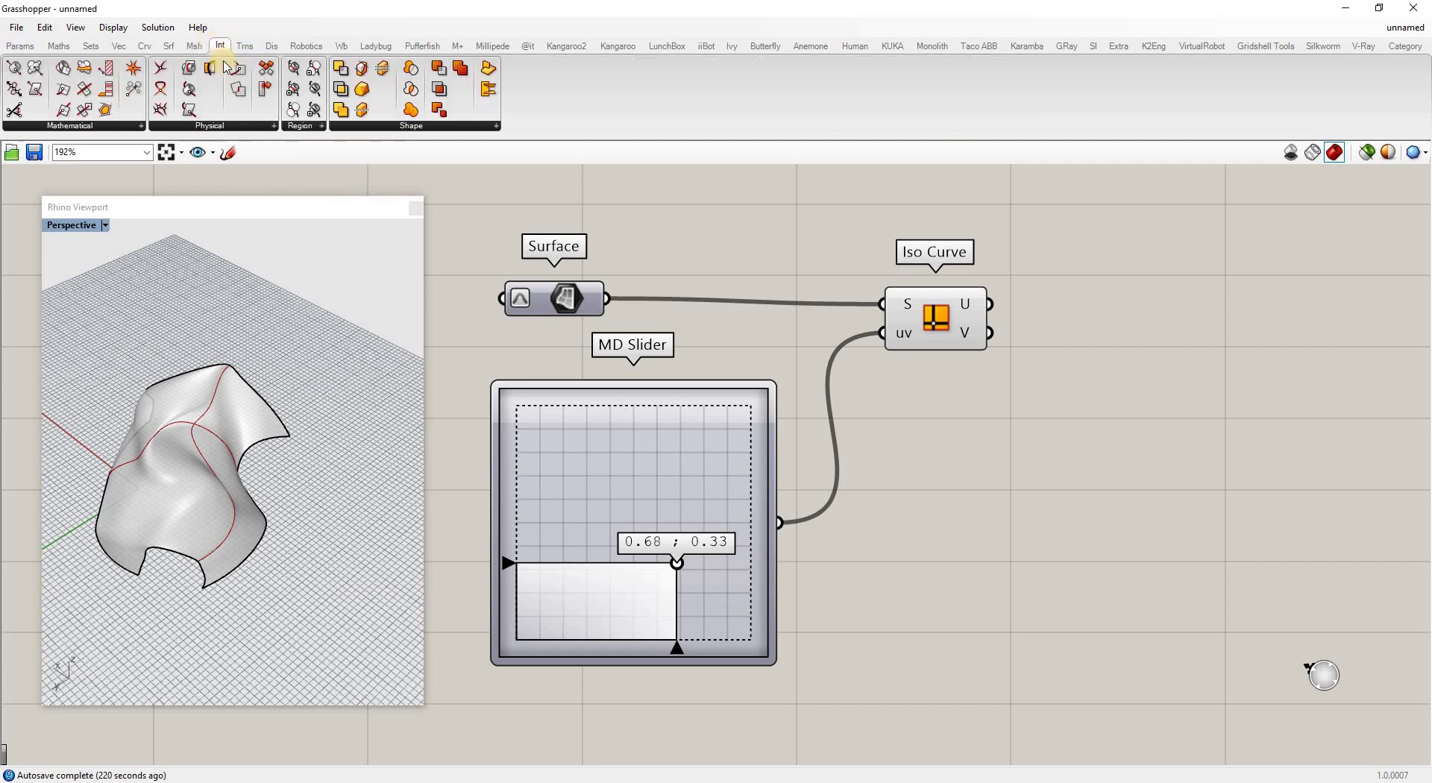
drag(158, 101, 1128, 360)
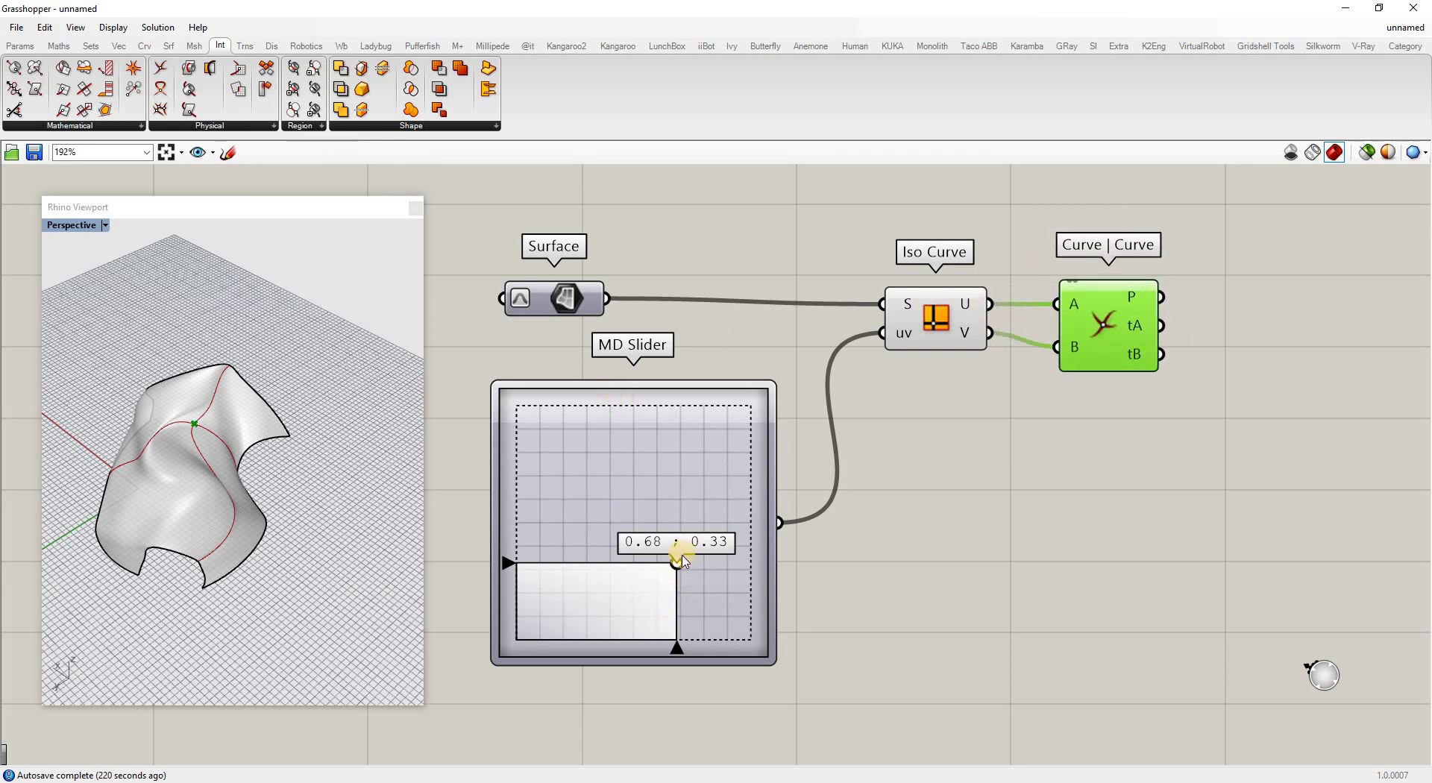
mouse_move(682, 557)
mouse_down()
mouse_move(646, 511)
mouse_move(668, 391)
mouse_move(649, 444)
mouse_move(601, 439)
mouse_move(556, 499)
mouse_move(567, 543)
mouse_move(639, 521)
mouse_move(678, 530)
mouse_move(703, 556)
mouse_move(691, 556)
mouse_up()
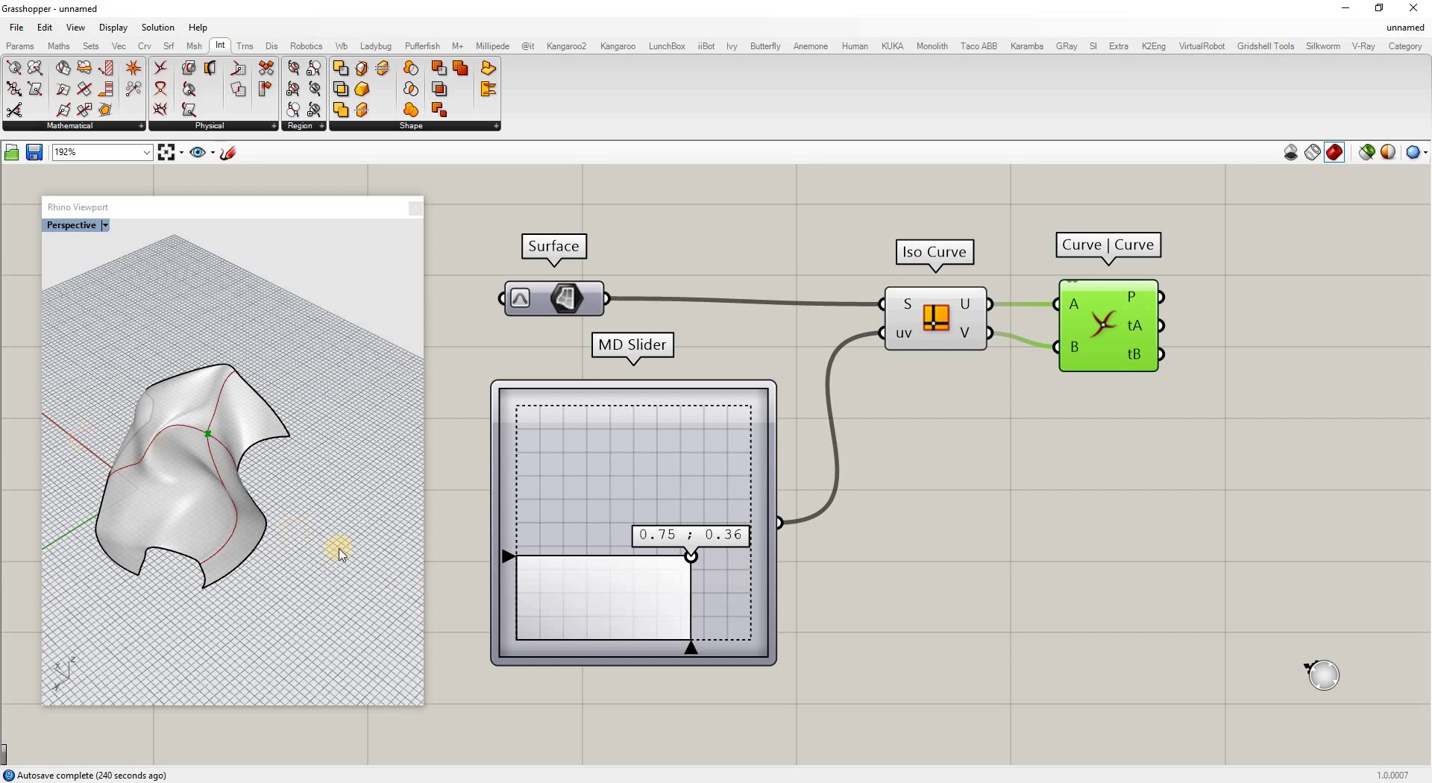
drag(671, 533, 600, 498)
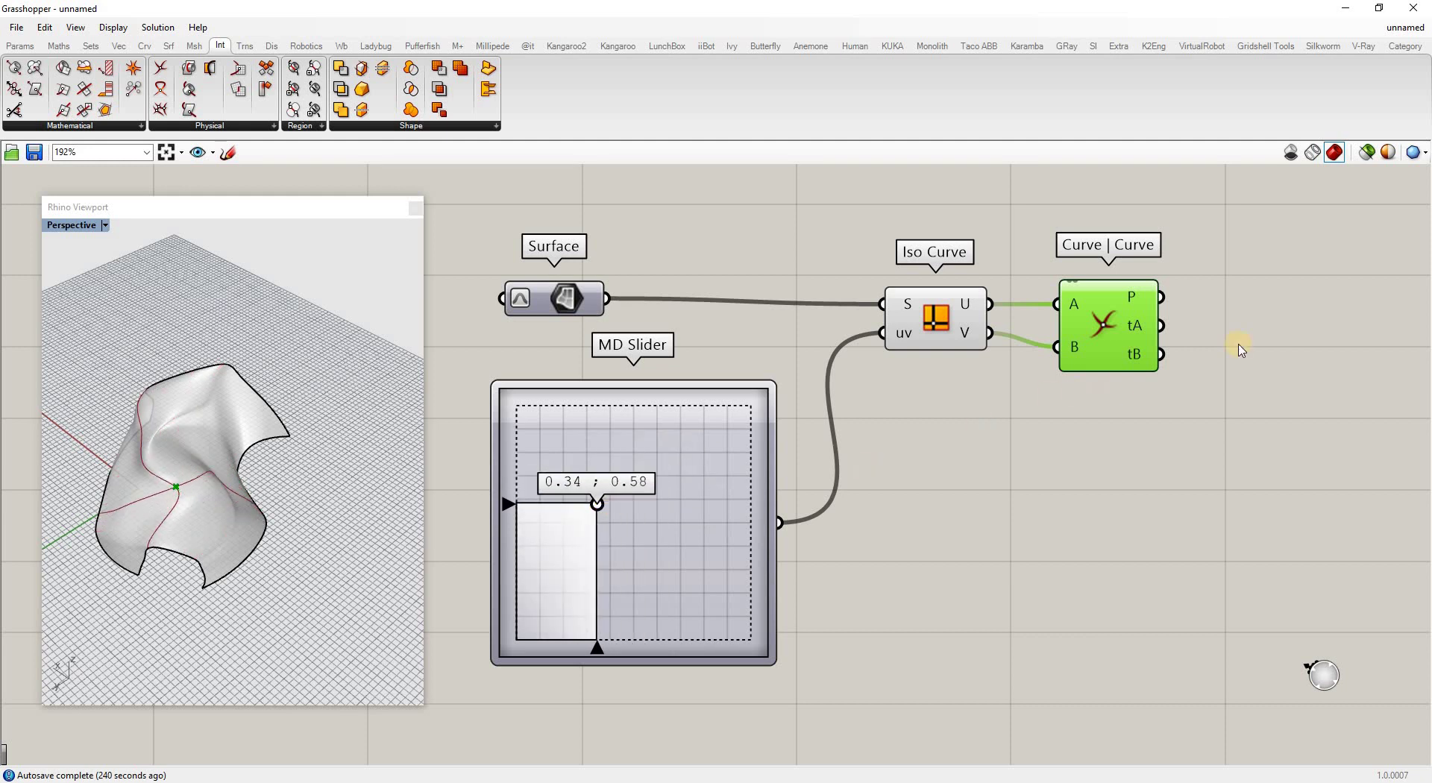
Turn off the preview of the Curve | Curve and Iso Curve components.
drag(1126, 321, 1121, 312)
right_click(1111, 312)
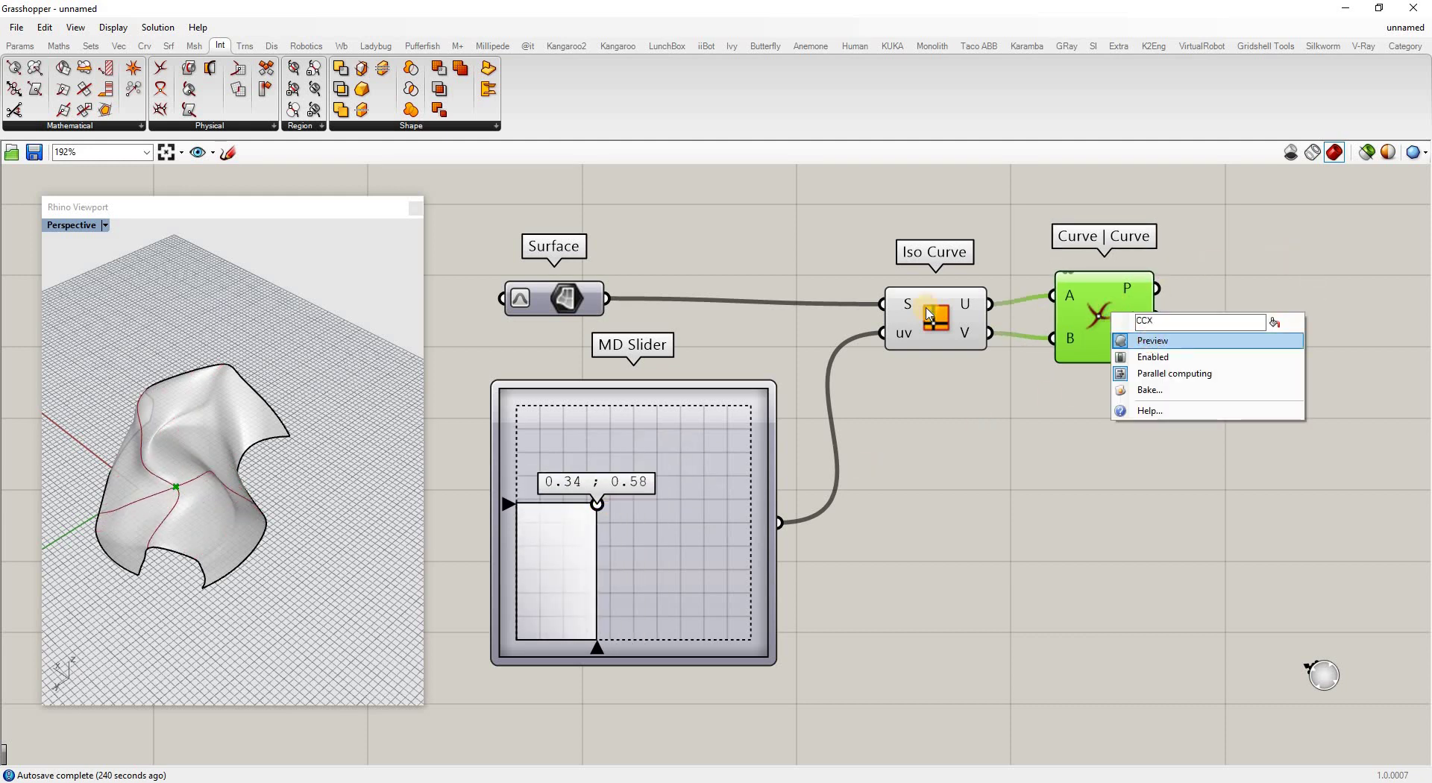
click(1141, 338)
right_click(936, 319)
click(967, 344)
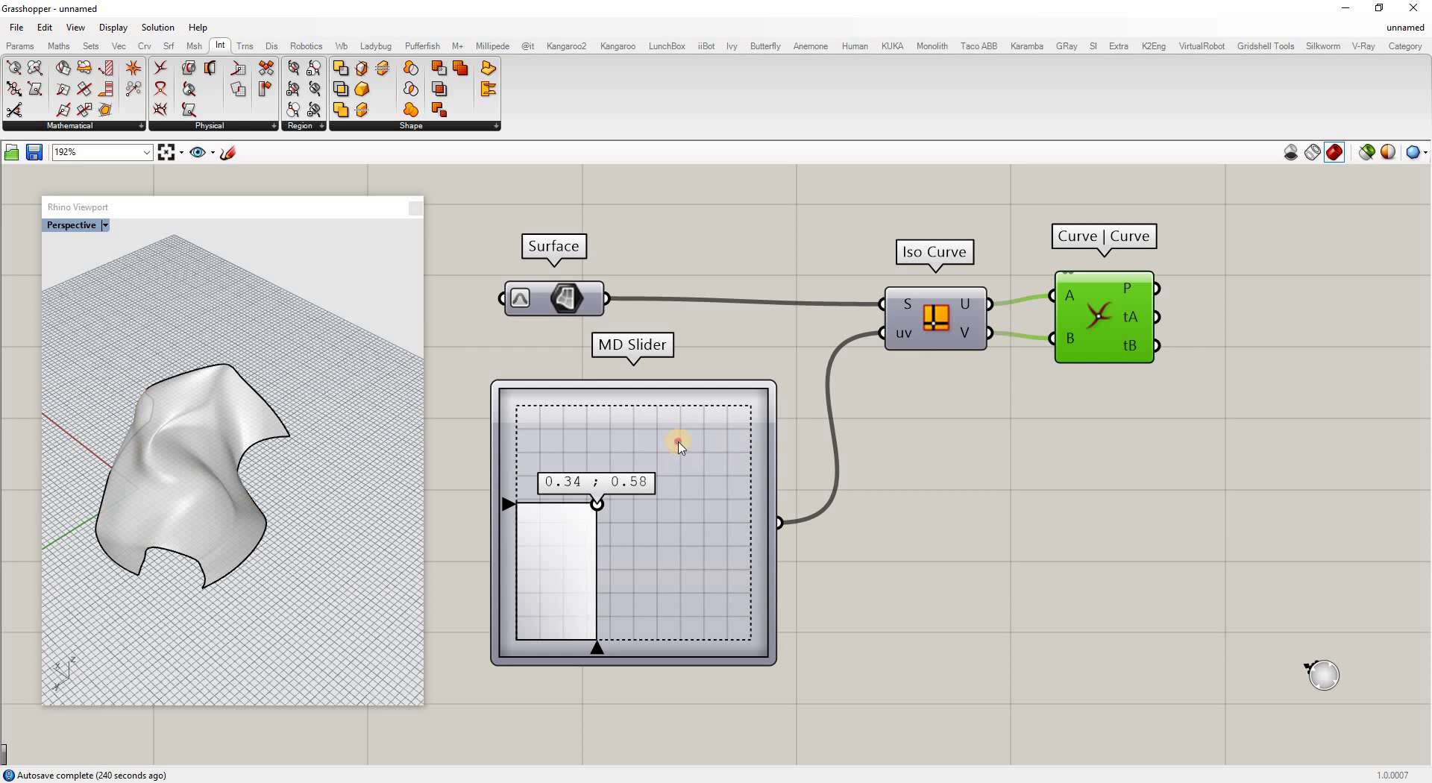
Move the MD Slider up to just under the Surface component, and briefly select the surface in the Rhino viewport.
drag(679, 445, 672, 396)
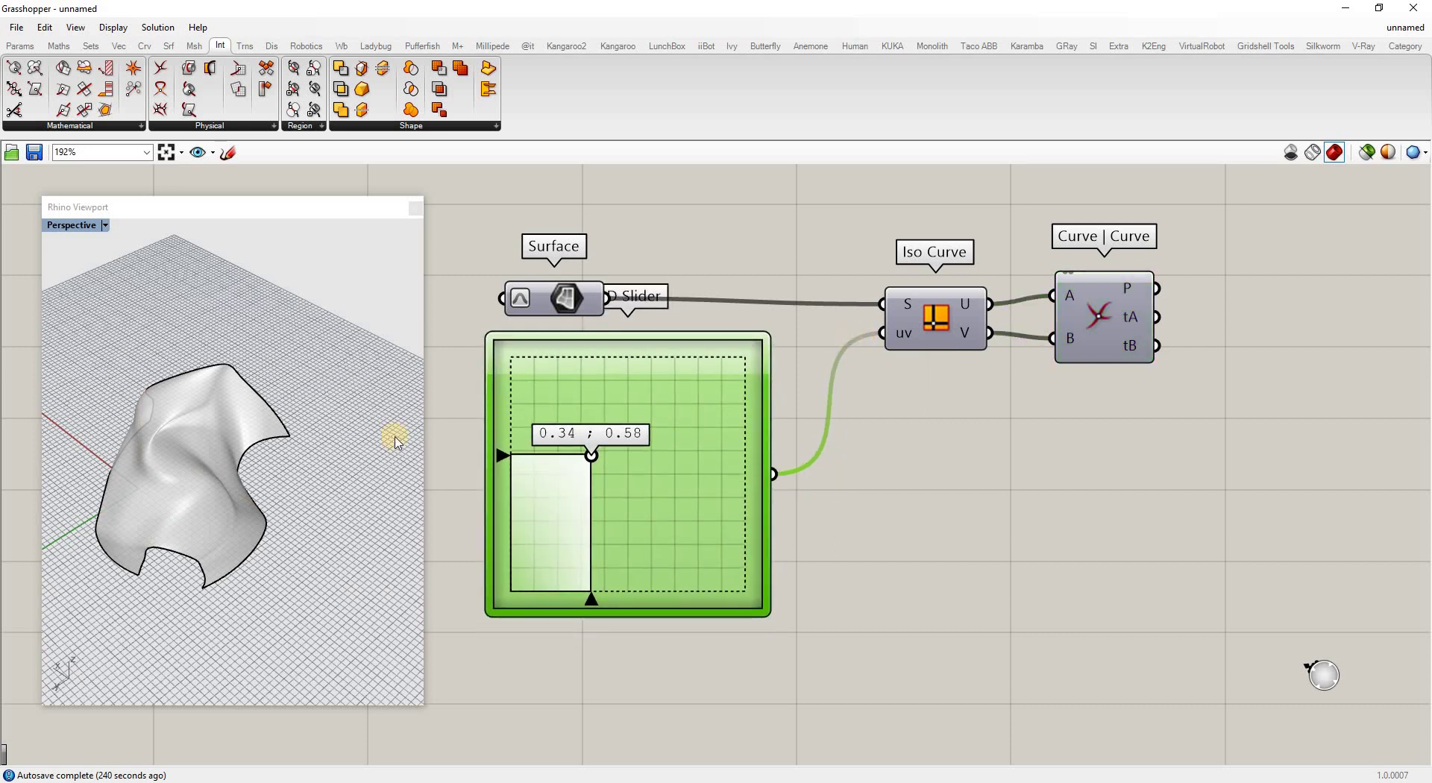
click(175, 459)
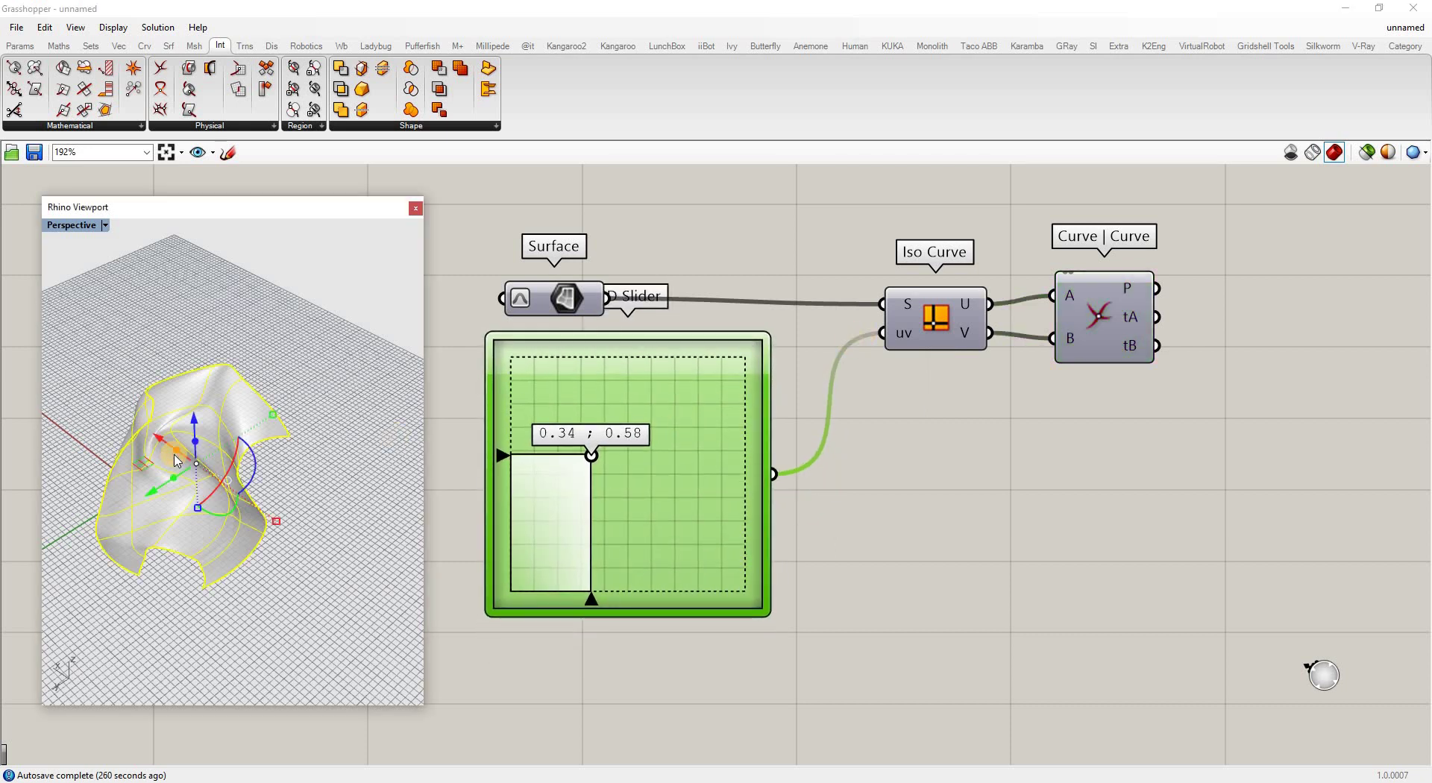
click(274, 511)
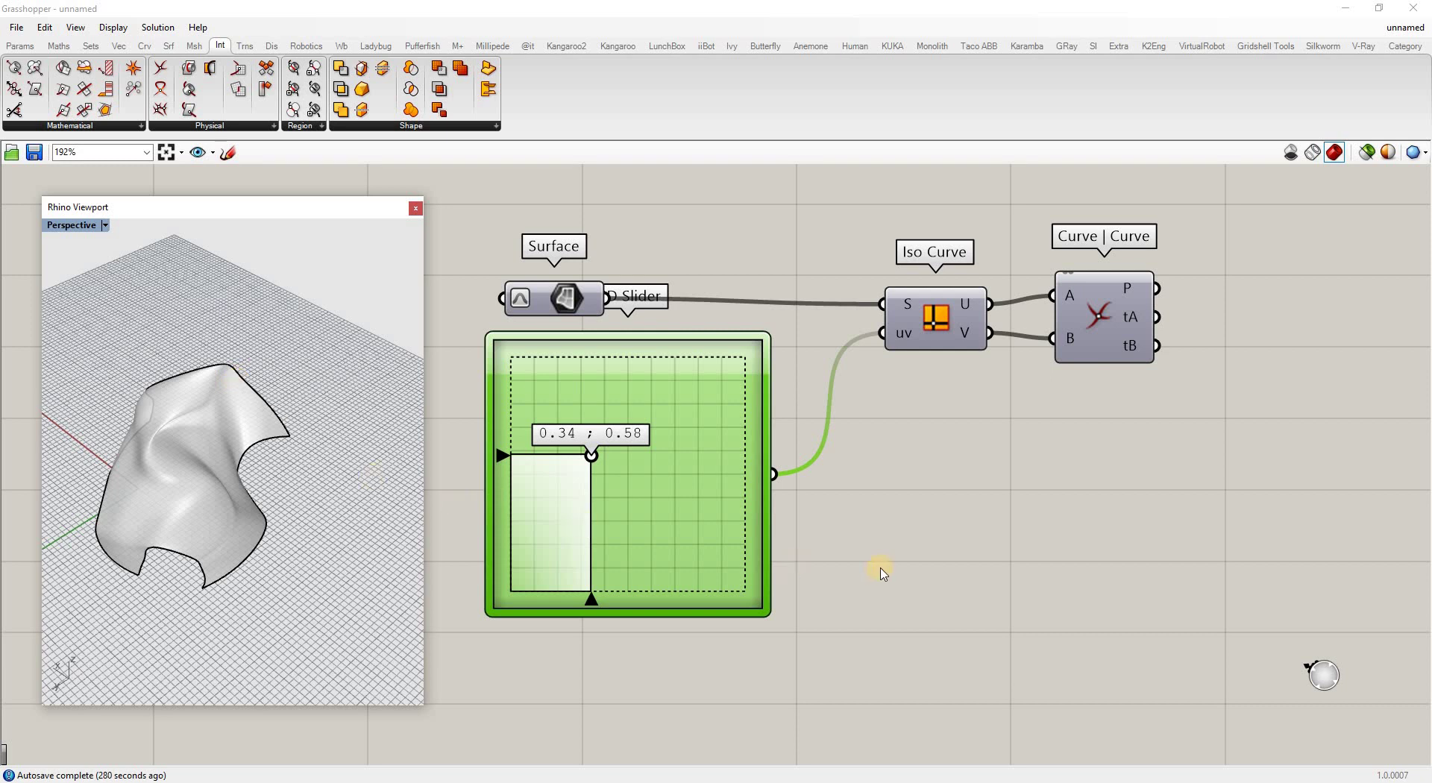
Add a Plane Surface component to the canvas below the MD Slider.
click(888, 545)
right_drag(160, 433, 274, 463)
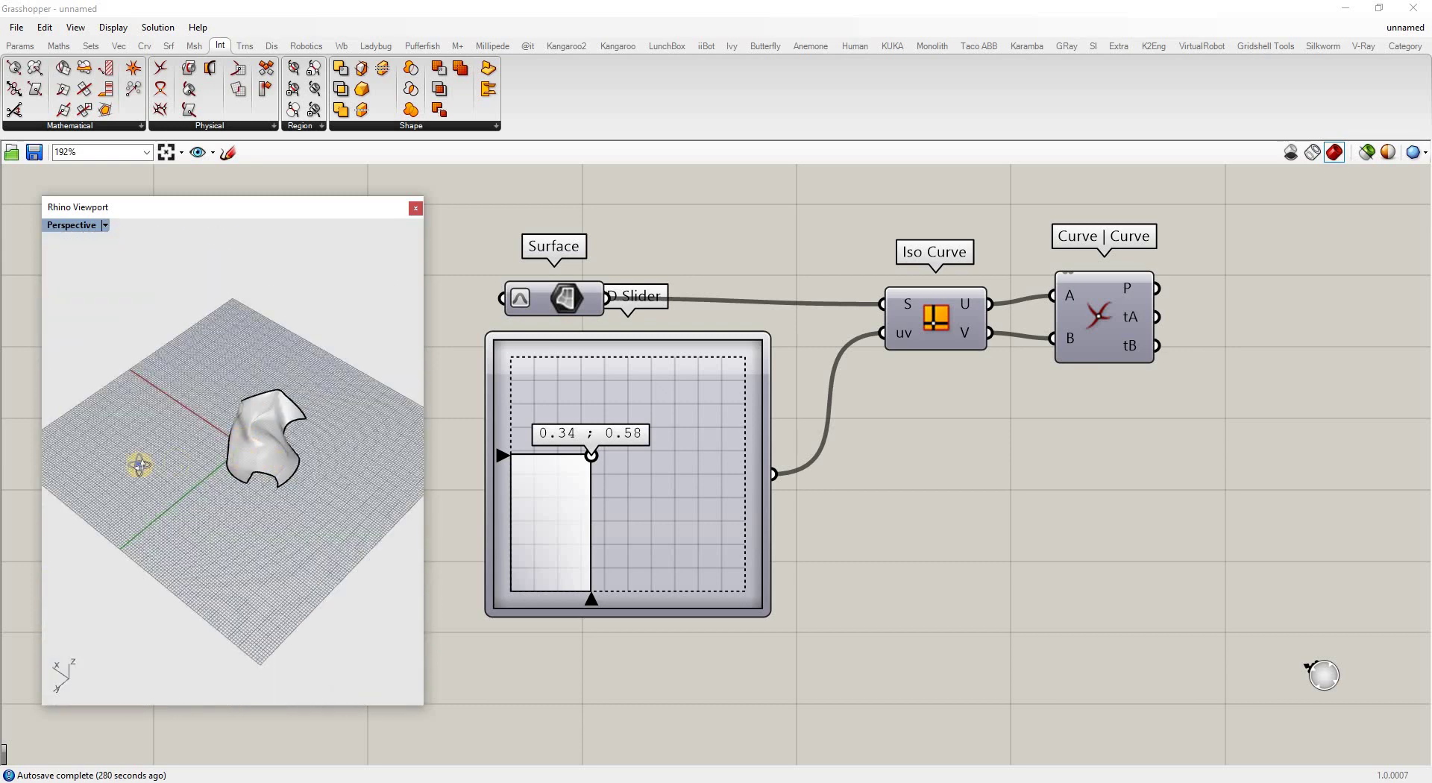
right_drag(139, 464, 188, 481)
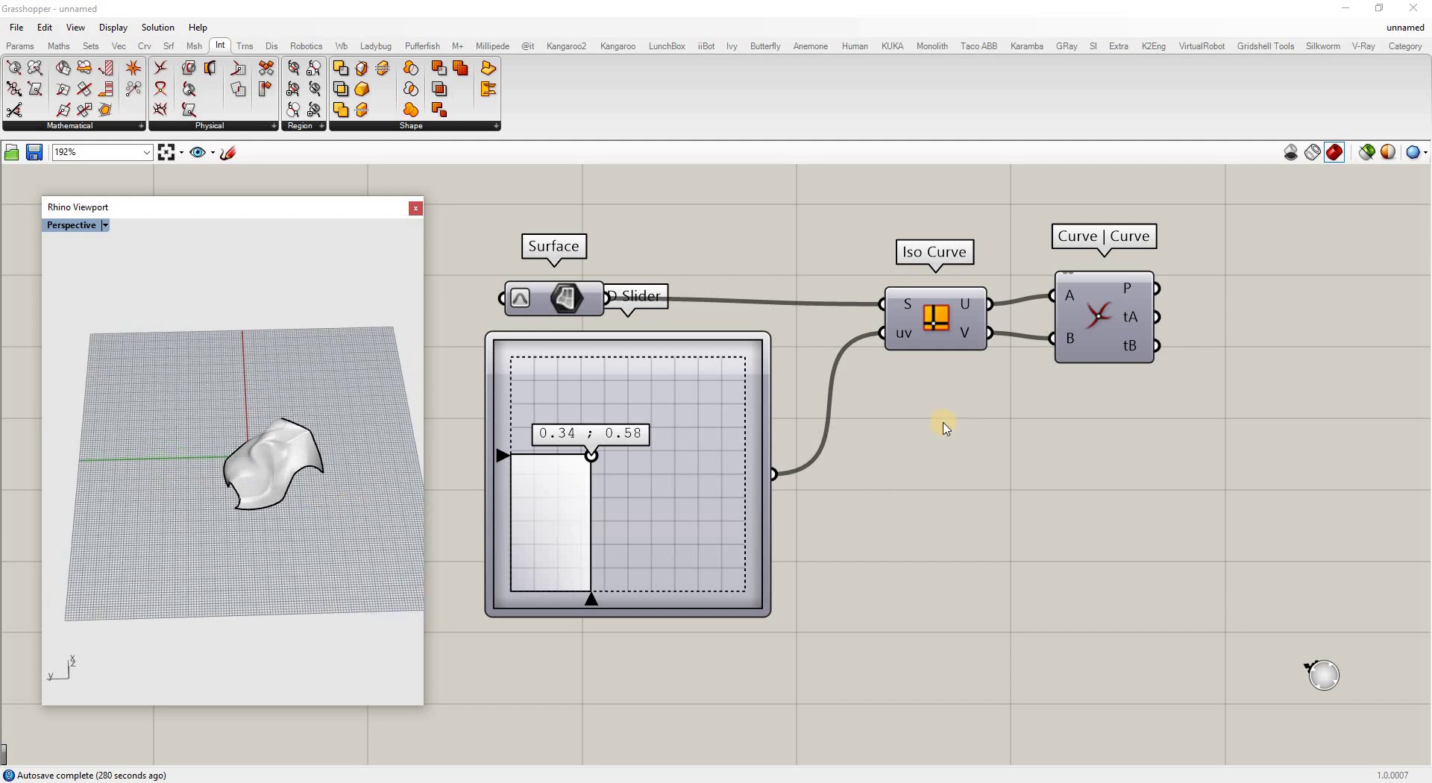
scroll(808, 639, down, 2)
double_click(766, 628)
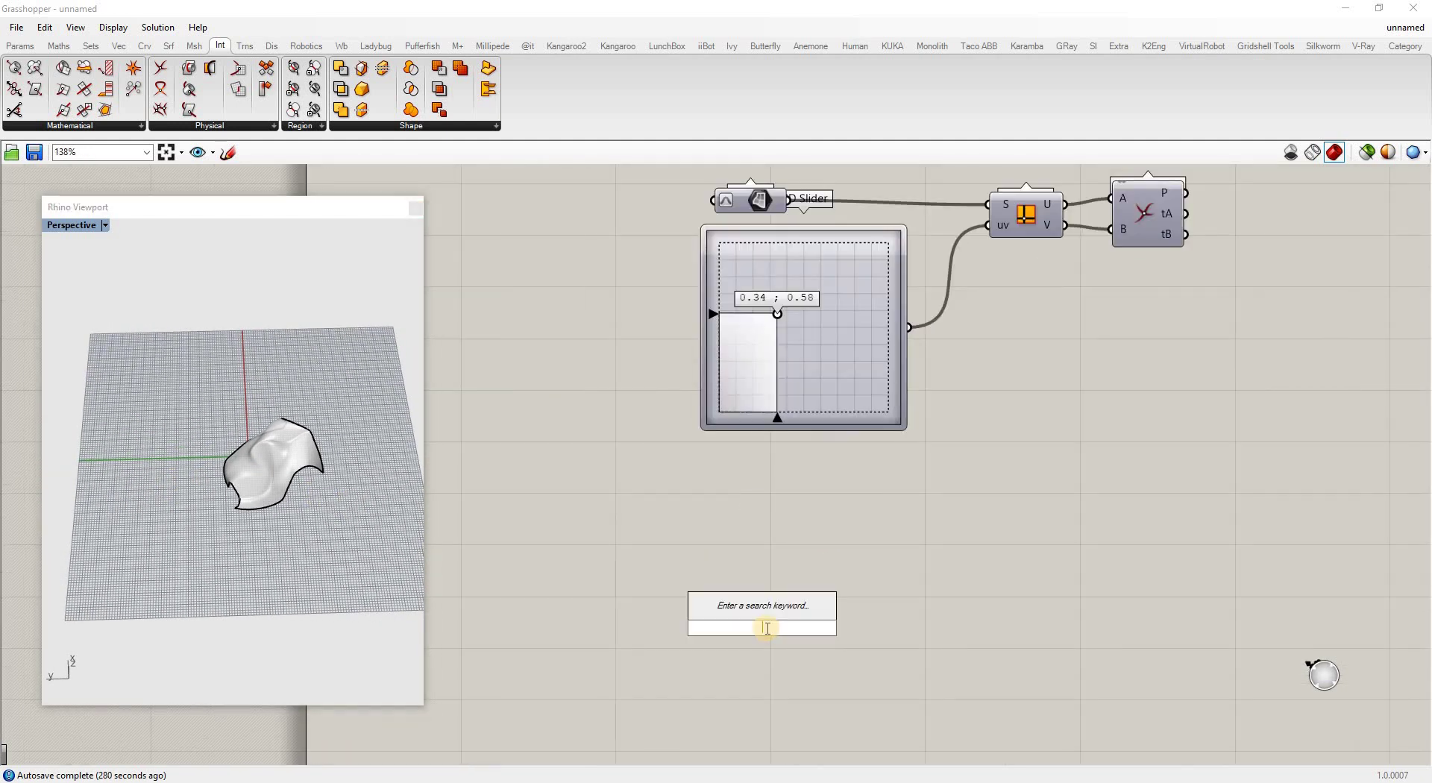
text(plan)
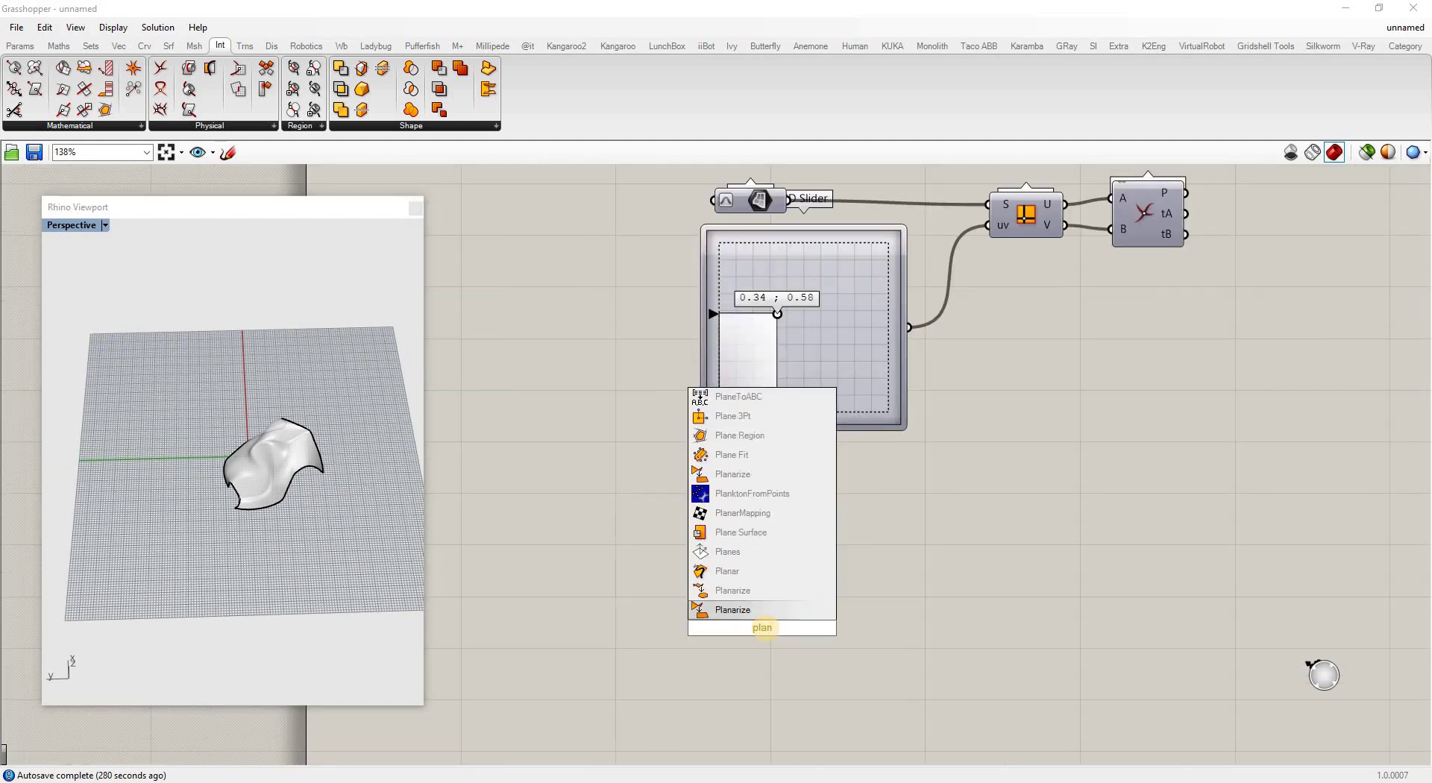
text(e)
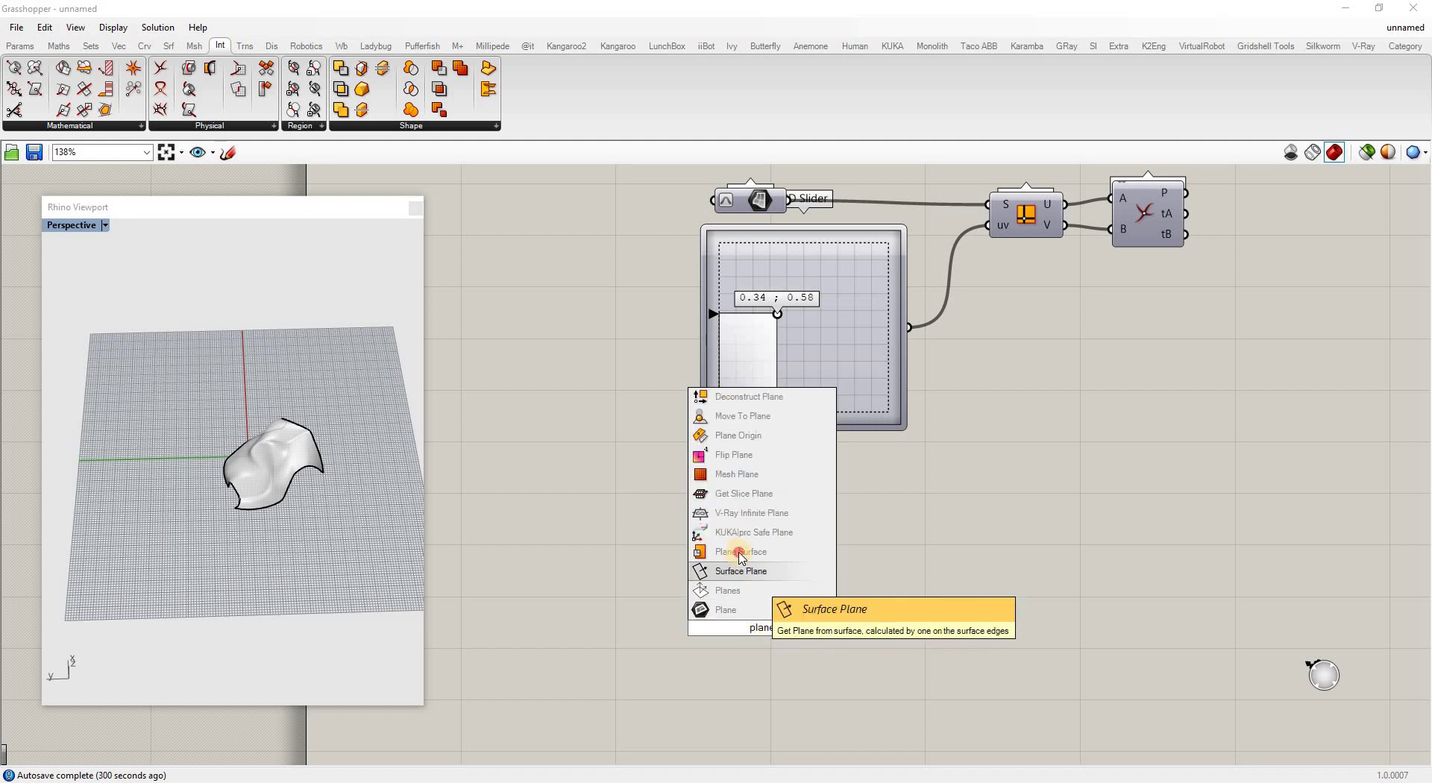
click(738, 586)
mouse_move(731, 607)
mouse_down()
mouse_move(692, 597)
mouse_move(713, 587)
mouse_up()
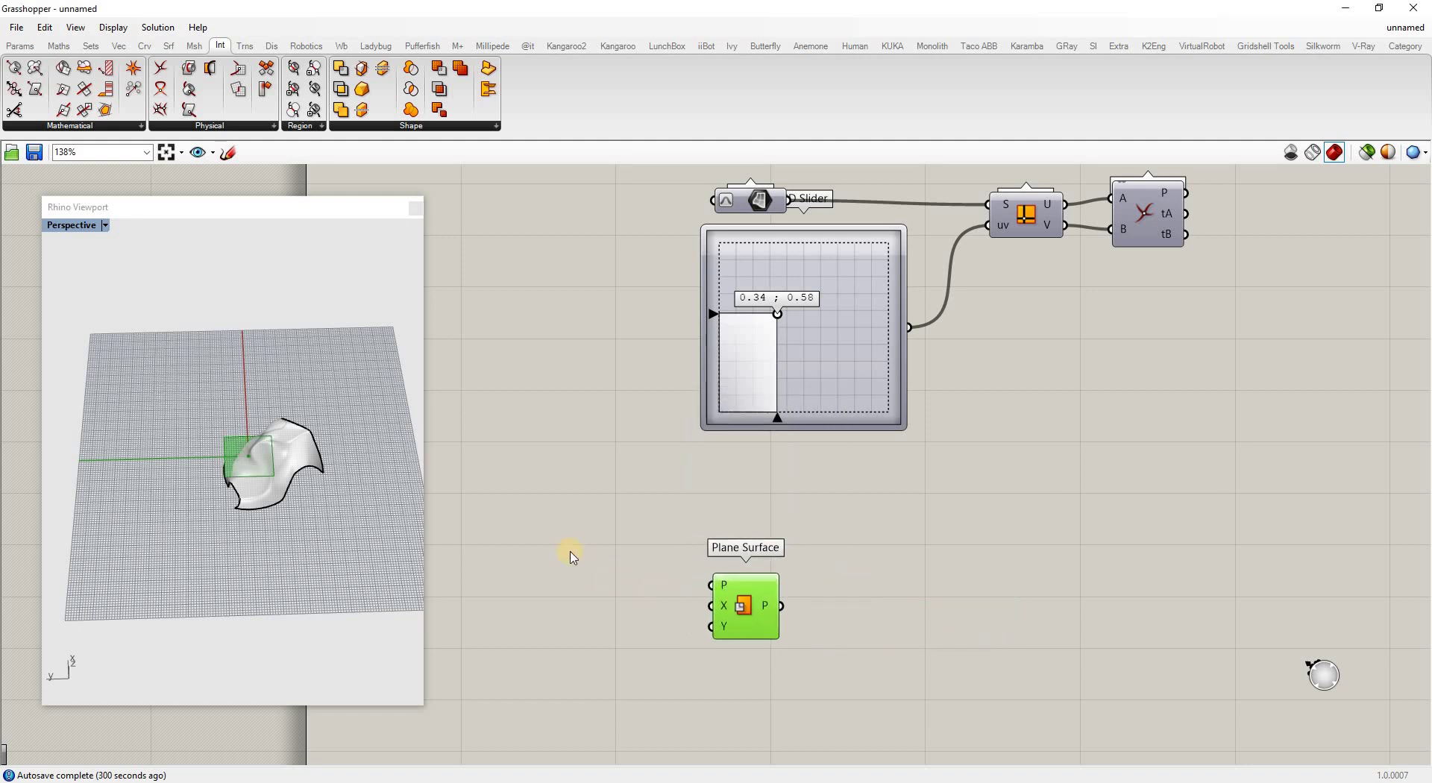
Delete the free-form surface from the Rhino viewport and view the Plane Surface preview up close.
click(310, 454)
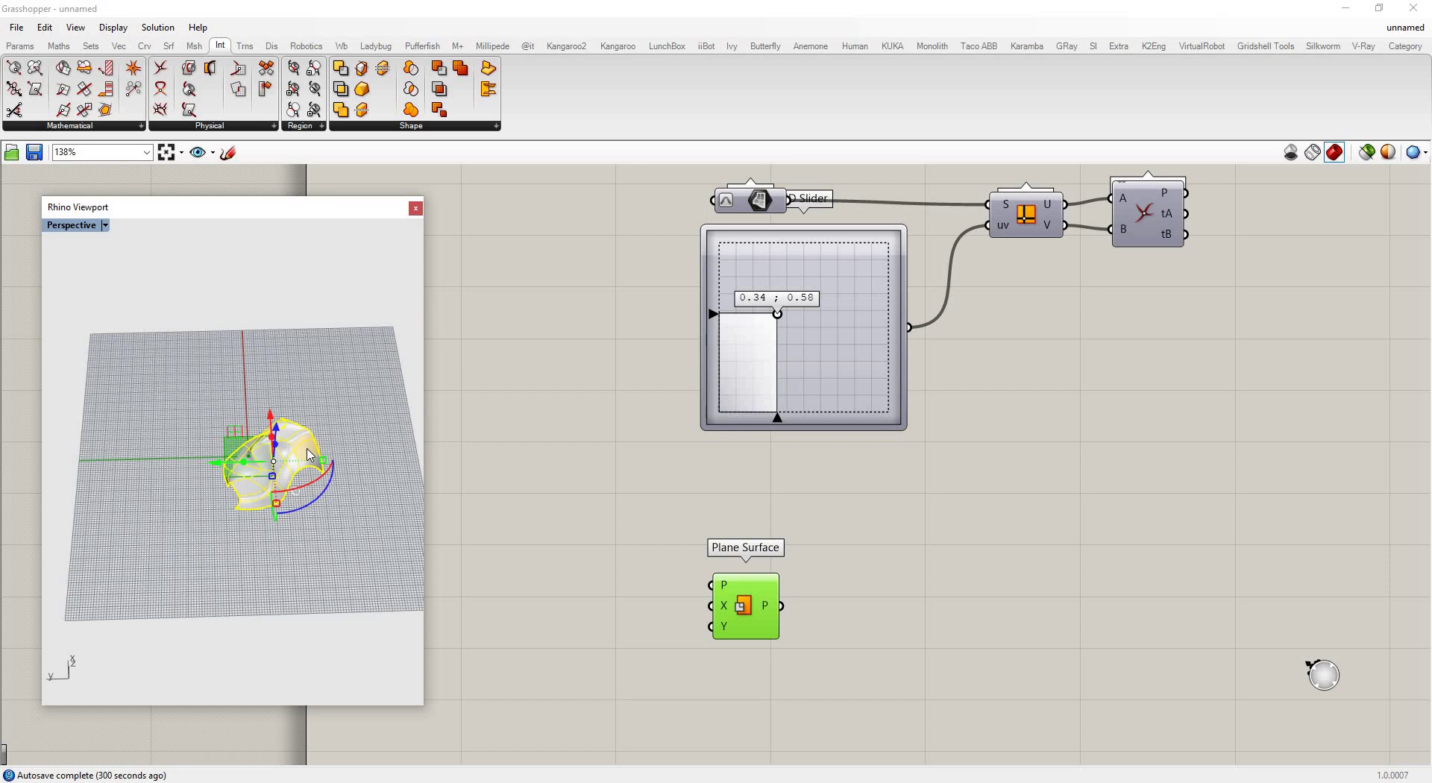
key(Delete)
click(450, 527)
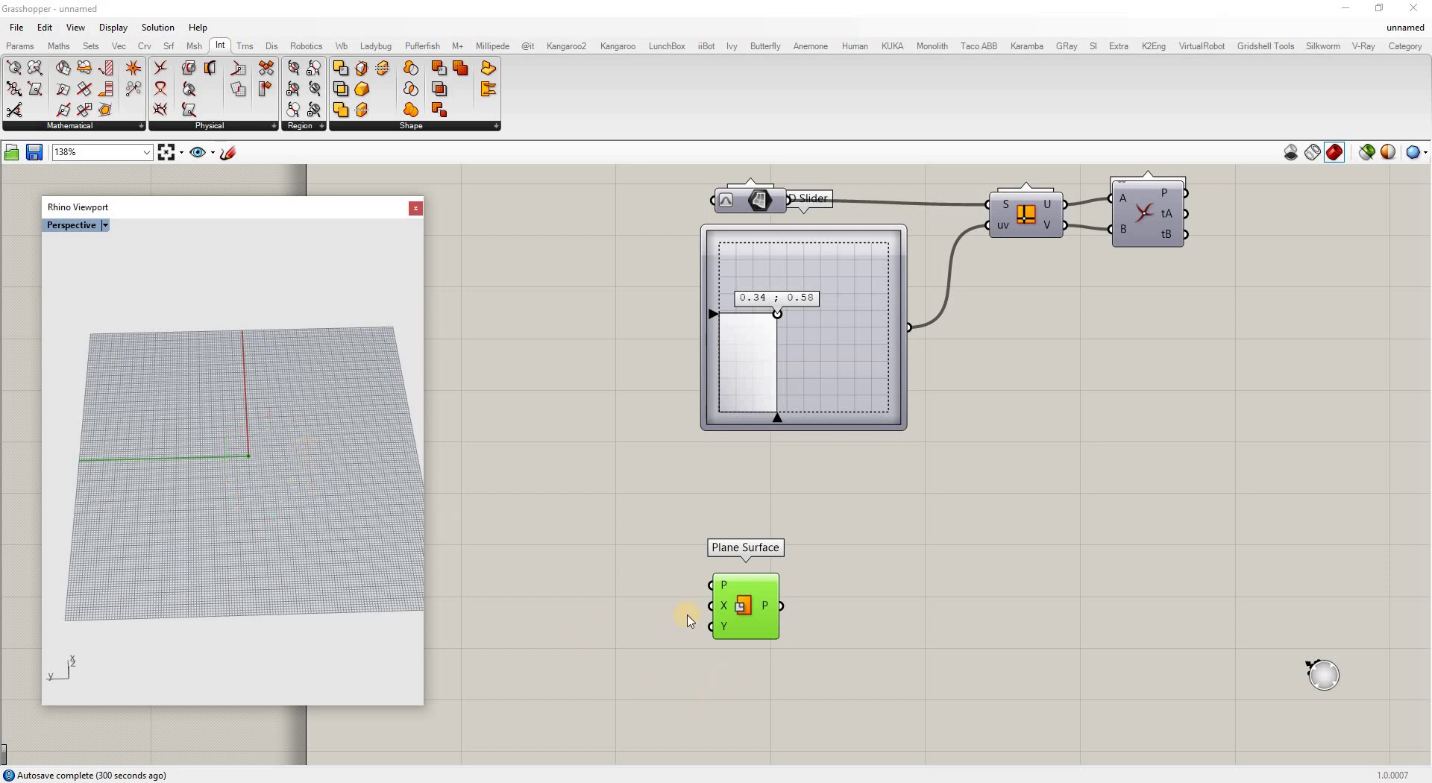
click(801, 633)
click(747, 604)
scroll(261, 457, up, 4)
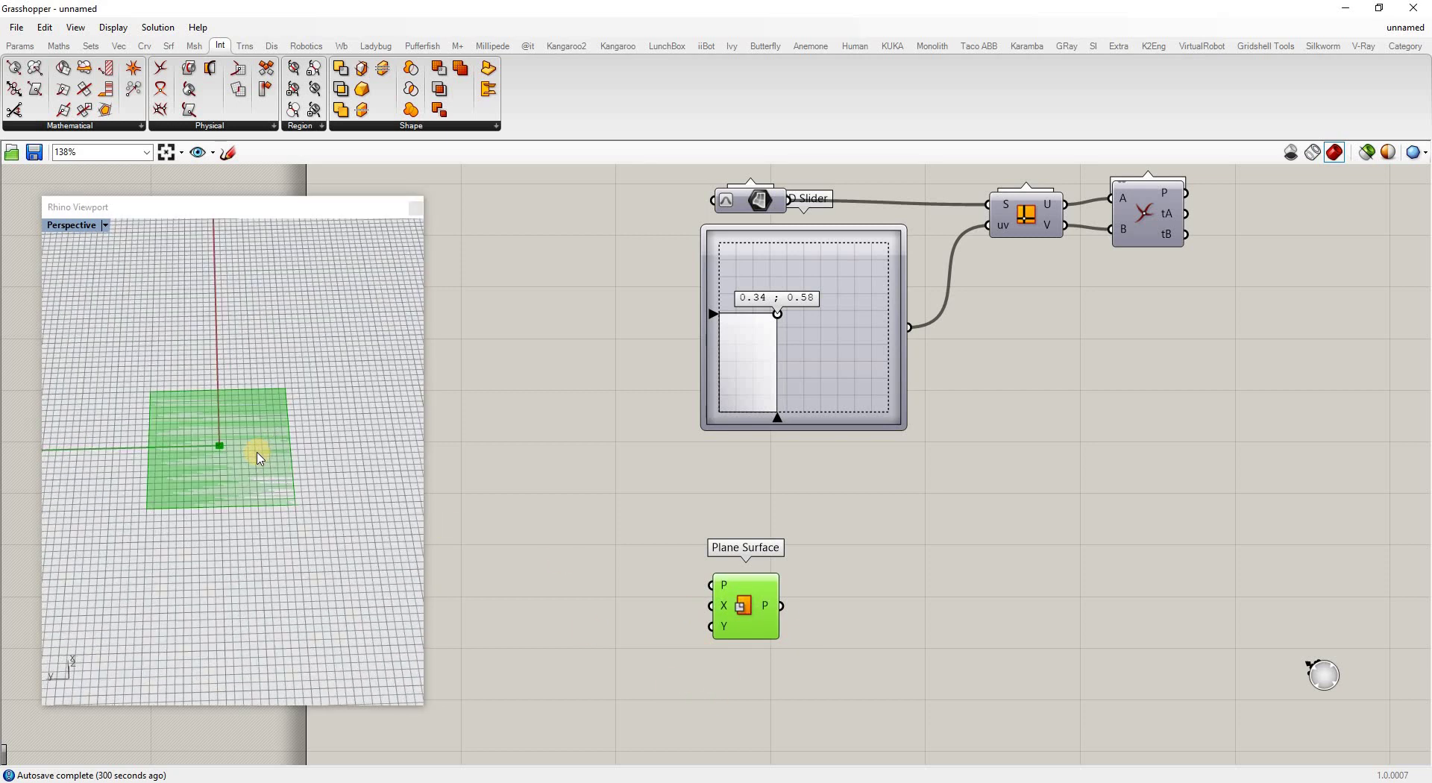
right_drag(230, 431, 770, 588)
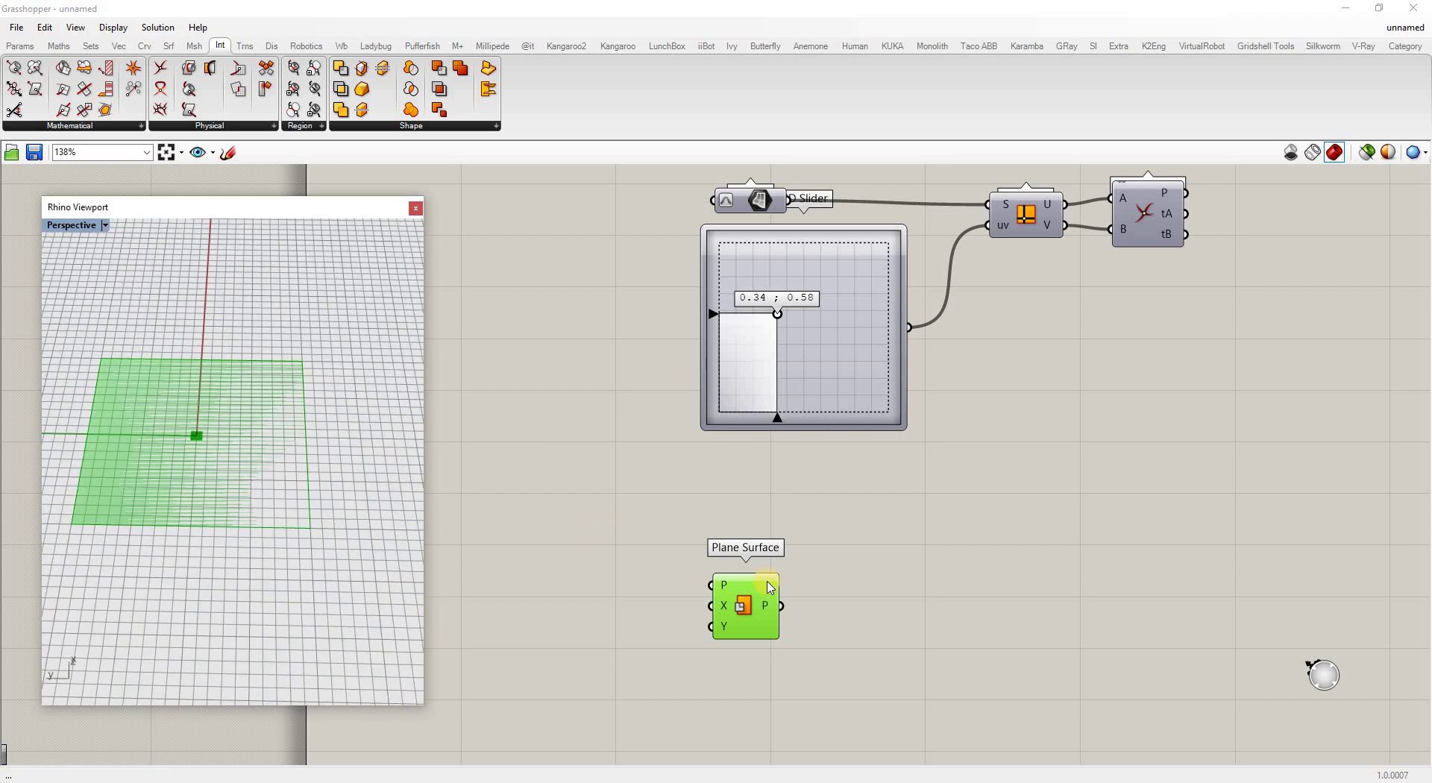
Add a Populate Geometry component beside Plane Surface and feed the plane into its G input.
double_click(904, 626)
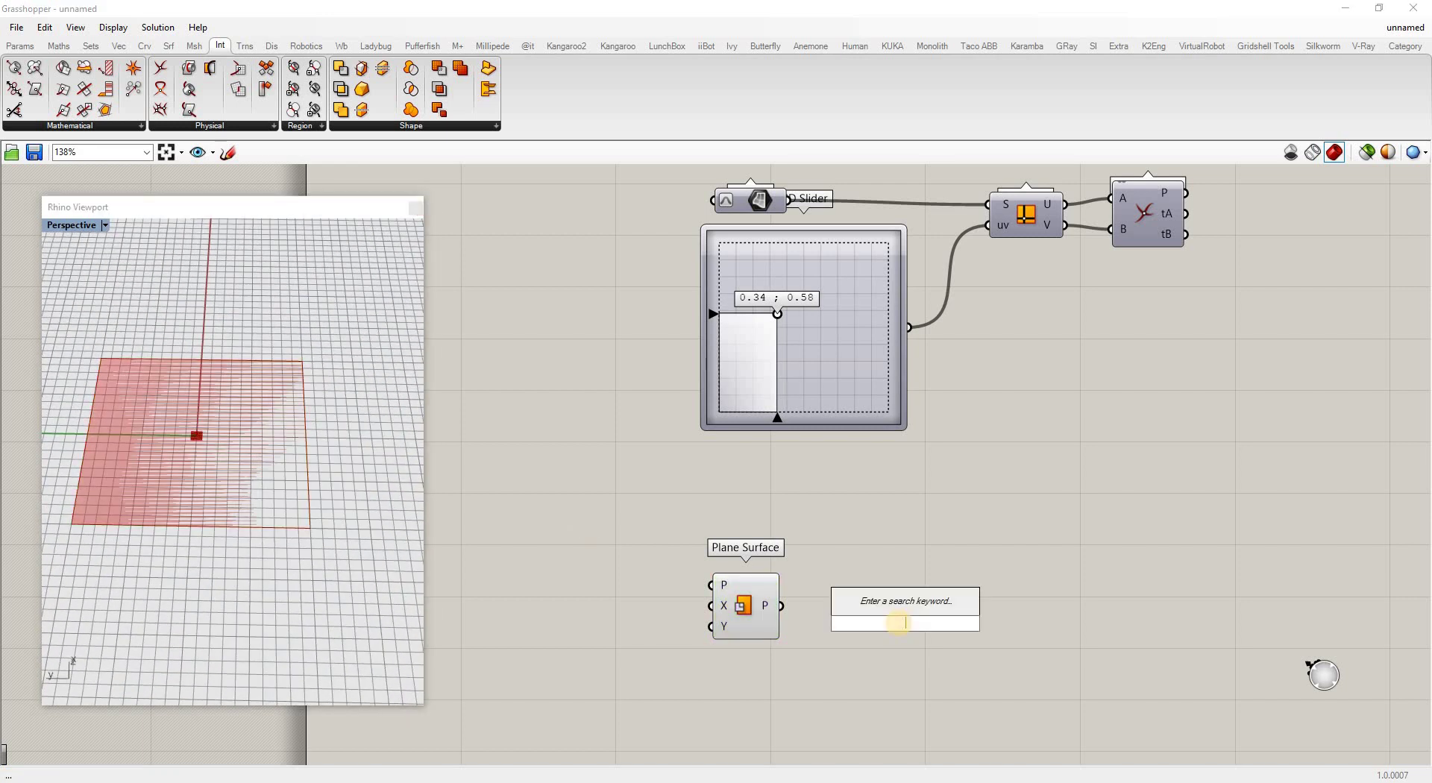
text(pop)
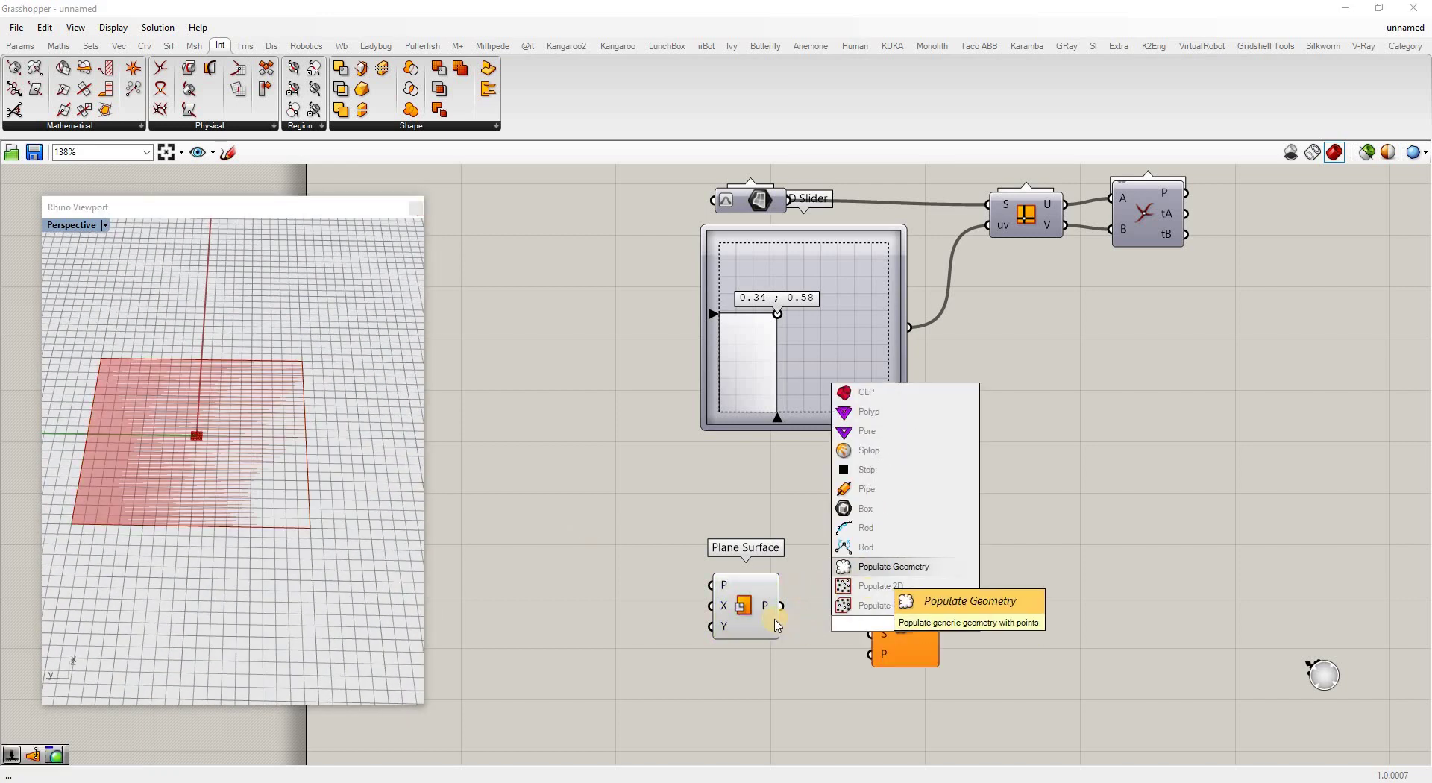
click(874, 571)
drag(782, 605, 871, 592)
drag(876, 644, 820, 658)
click(561, 601)
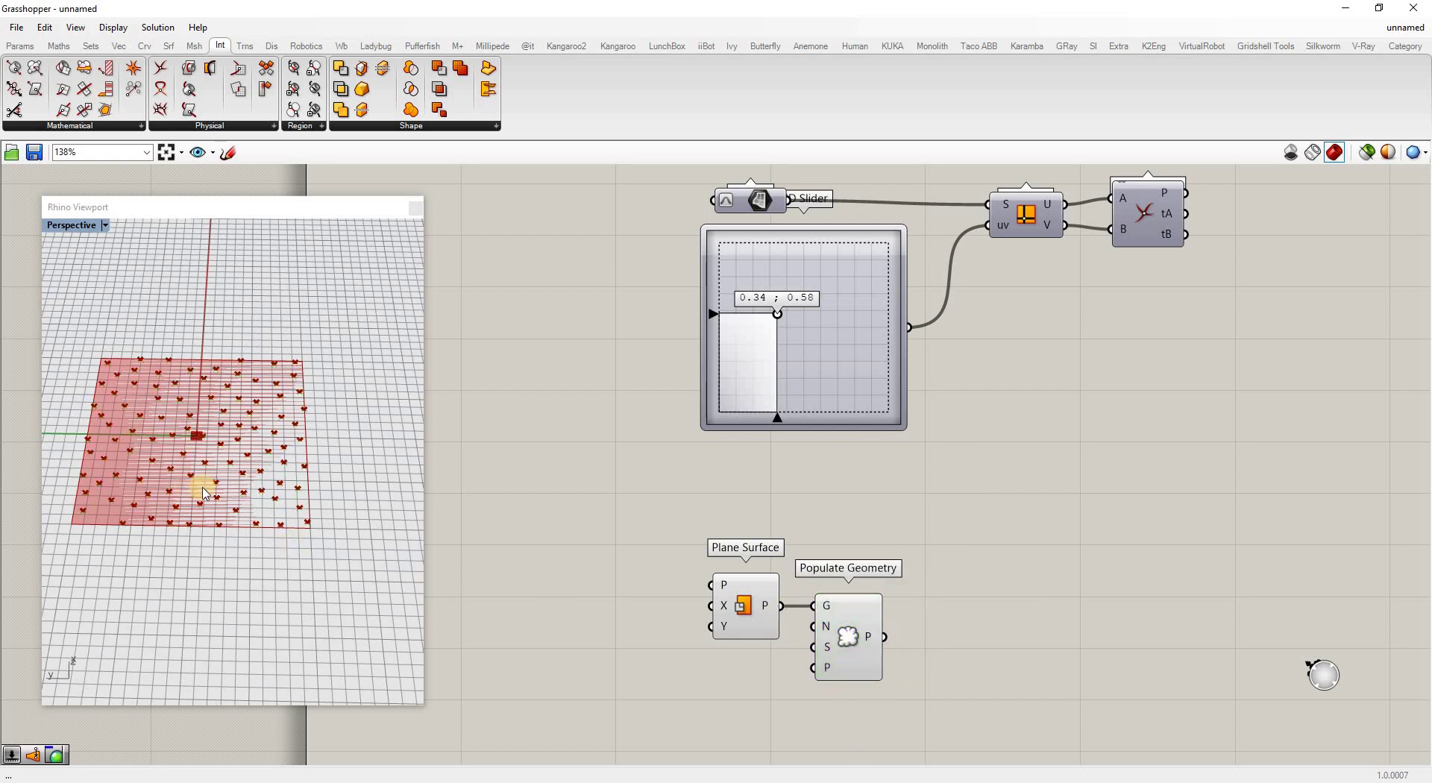
Add a Voronoi component beside Populate Geometry and connect the populated points to its P input.
double_click(1053, 633)
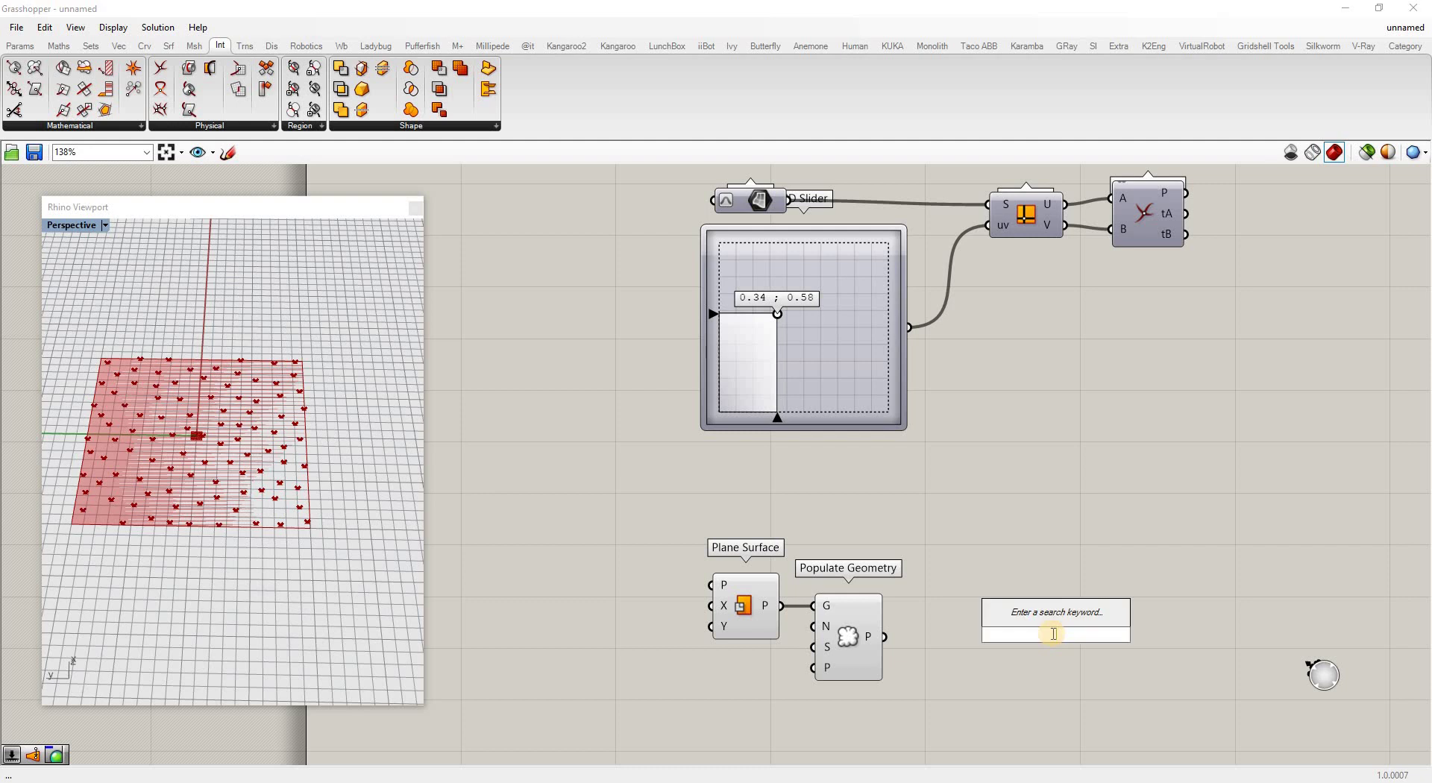
text(vor)
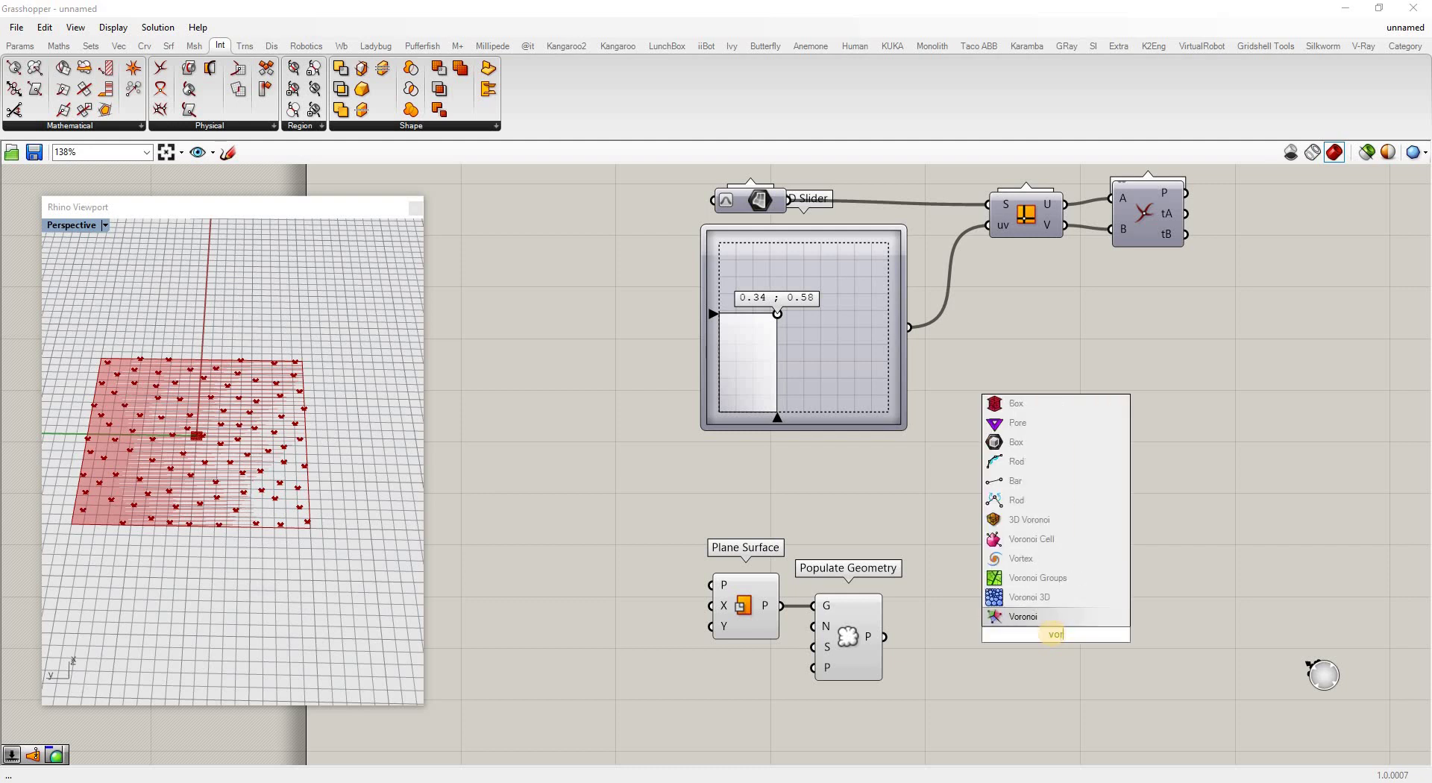
click(1056, 623)
drag(1020, 595, 885, 636)
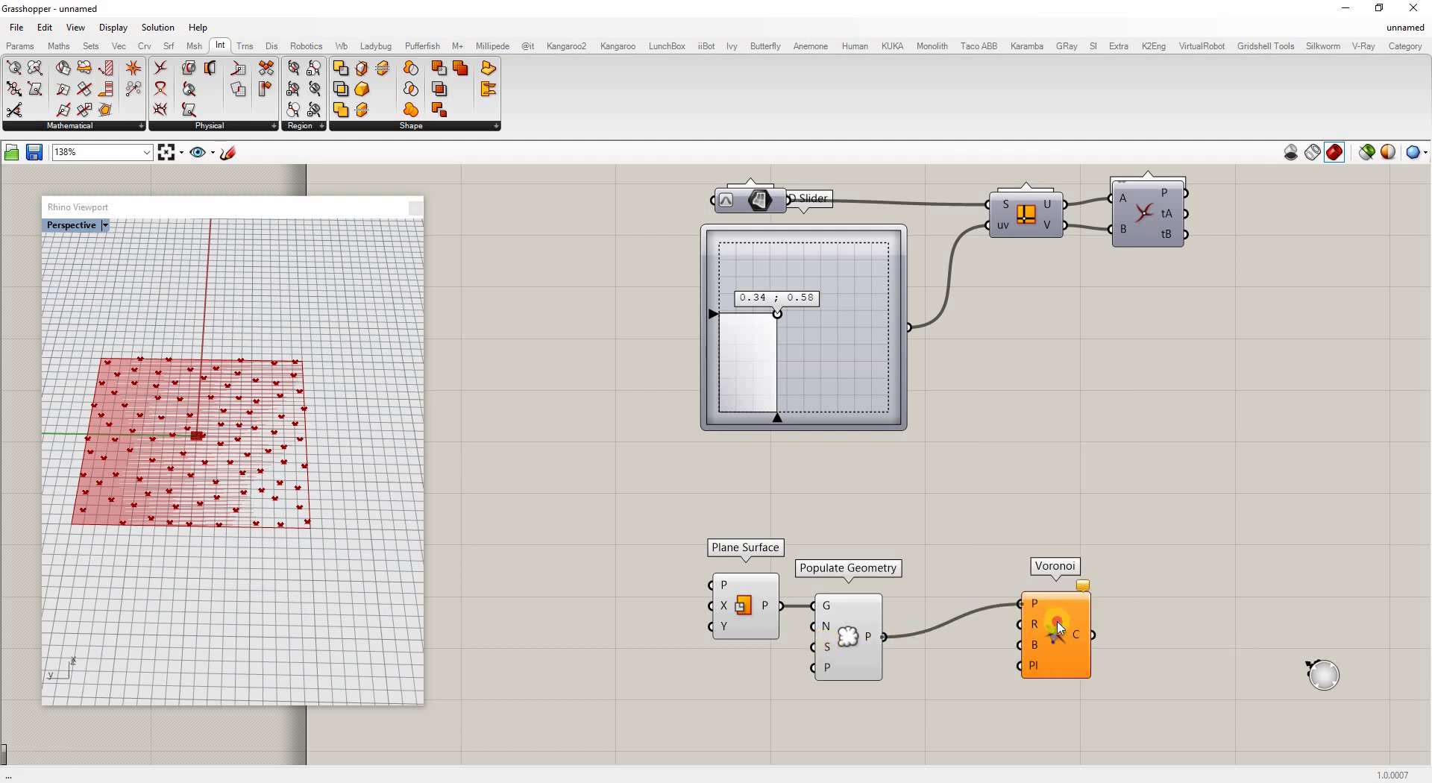
drag(1051, 649, 996, 683)
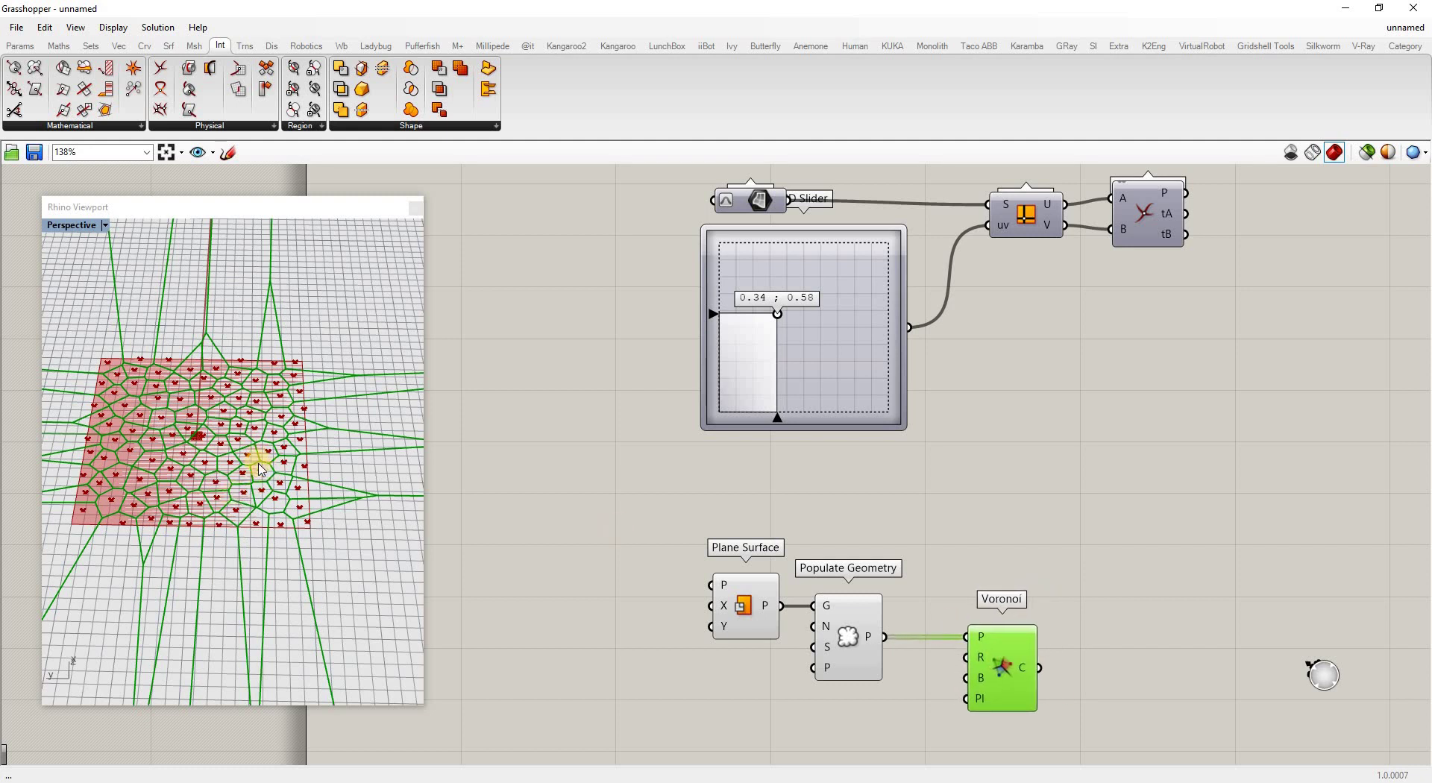
Examine the Voronoi cells on the plane in the Rhino viewport and move the Voronoi component closer to Populate Geometry.
scroll(261, 469, up, 5)
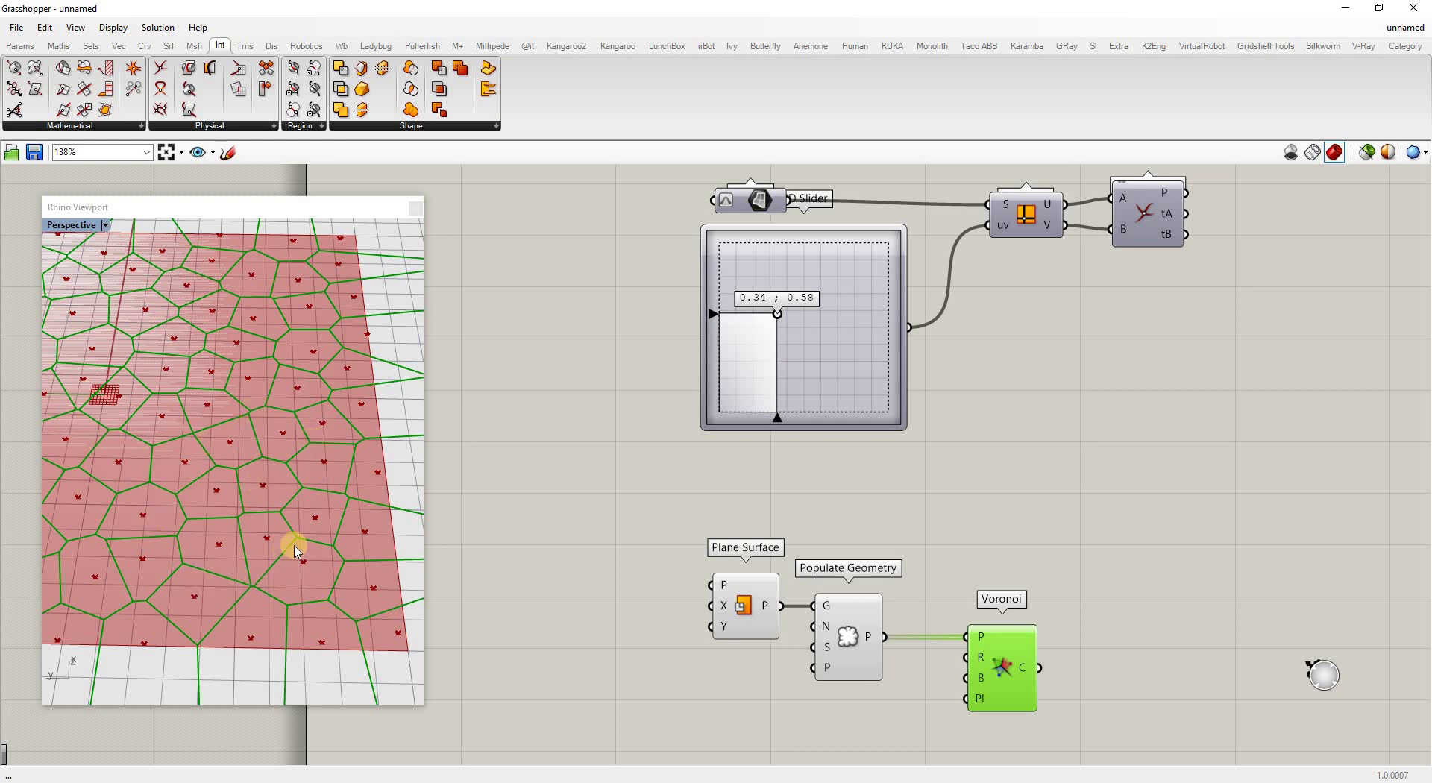
scroll(298, 548, down, 5)
scroll(201, 526, up, 3)
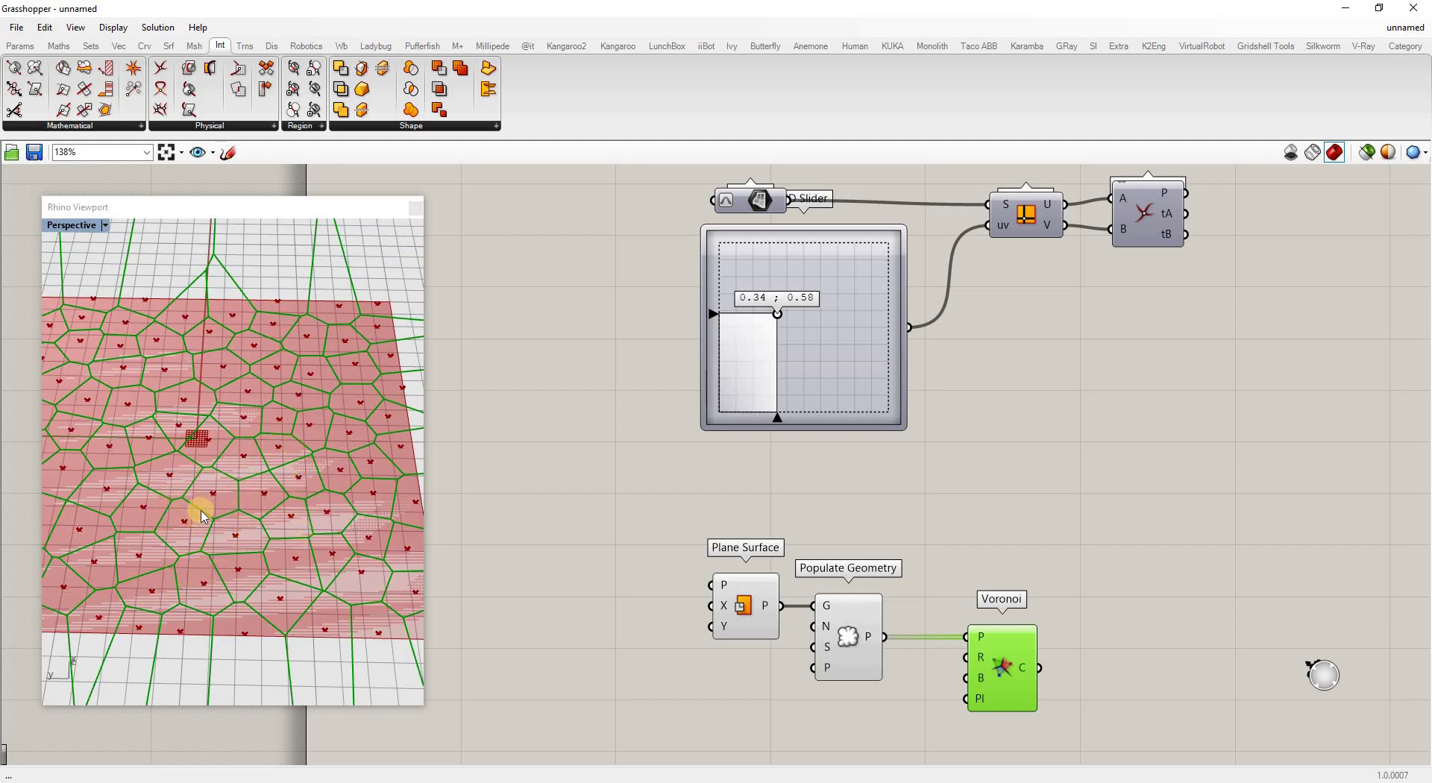
scroll(187, 503, up, 2)
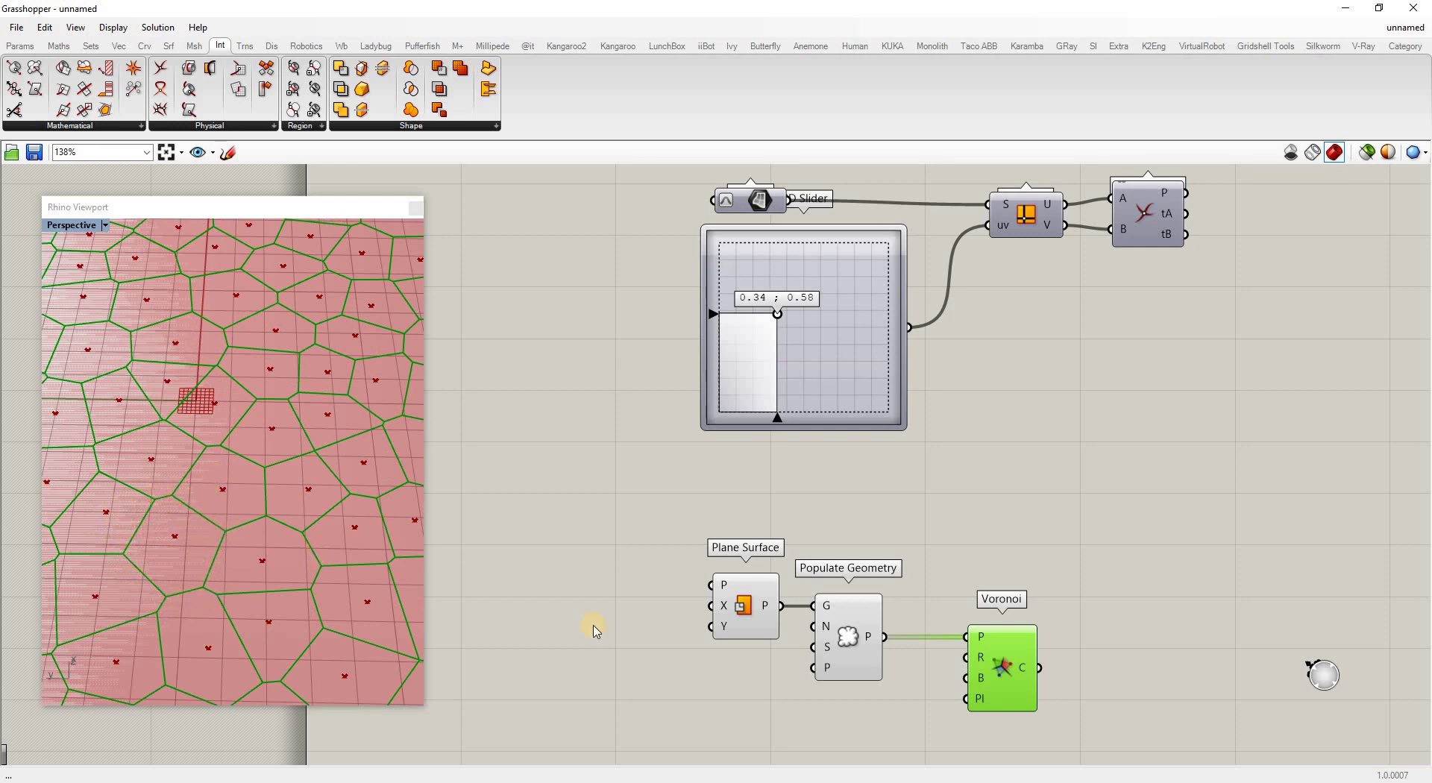
scroll(878, 582, down, 3)
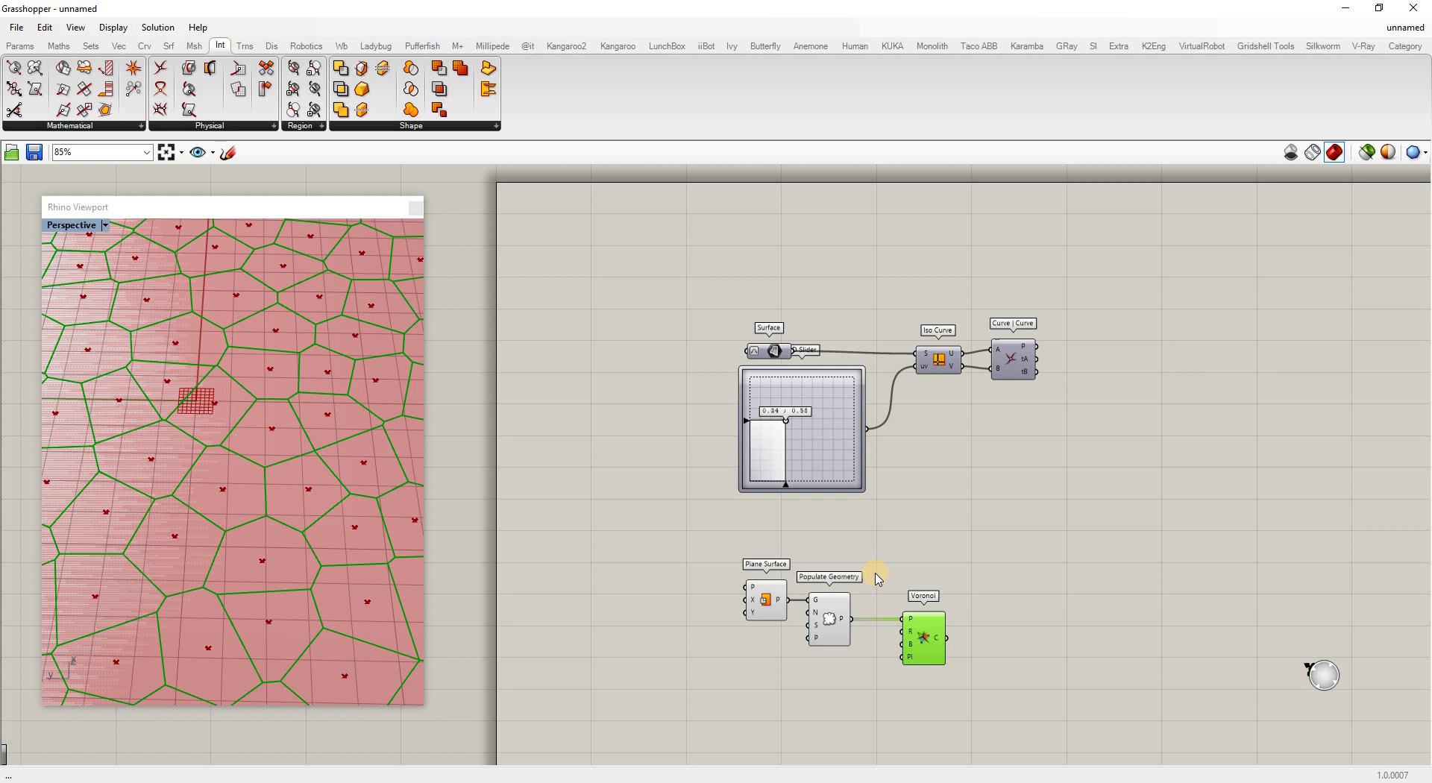
drag(902, 640, 877, 641)
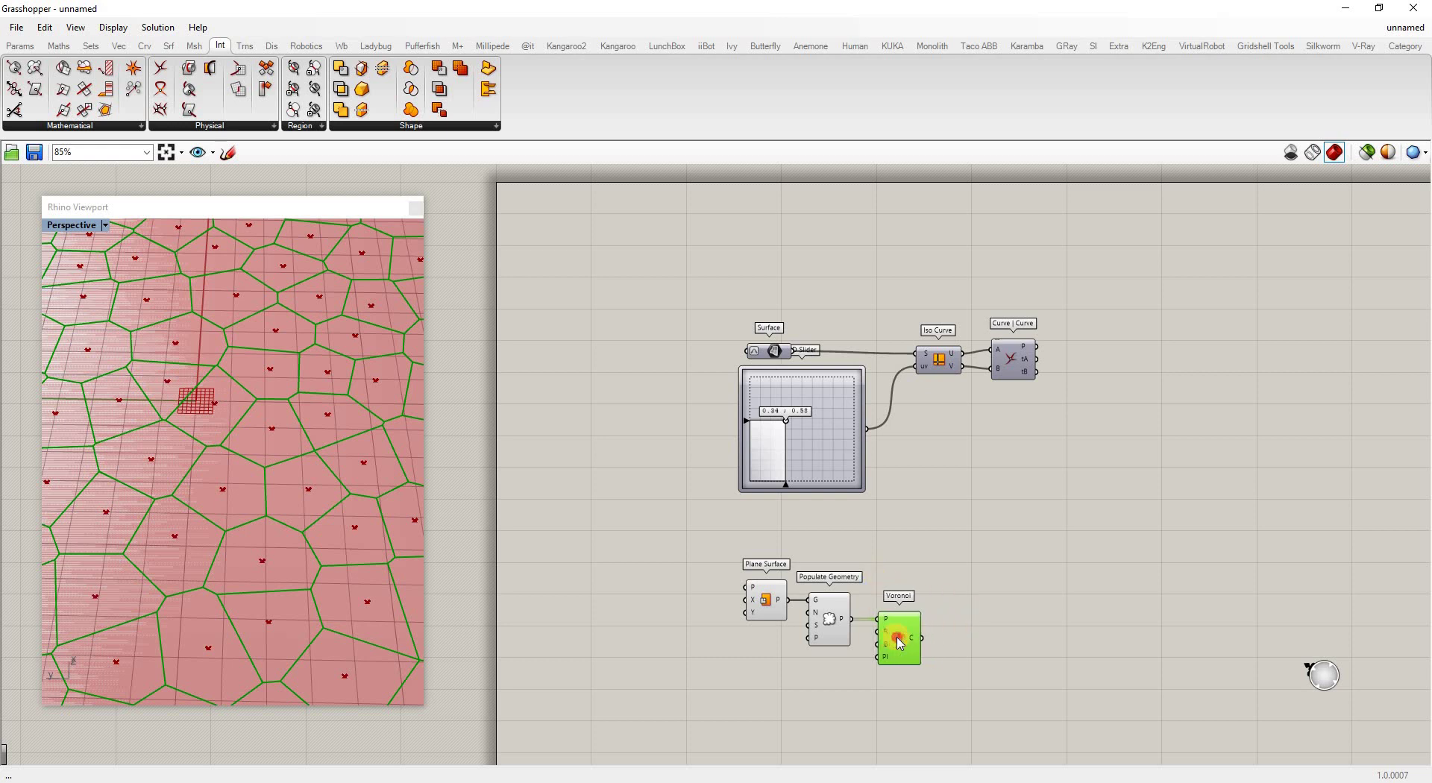
click(945, 643)
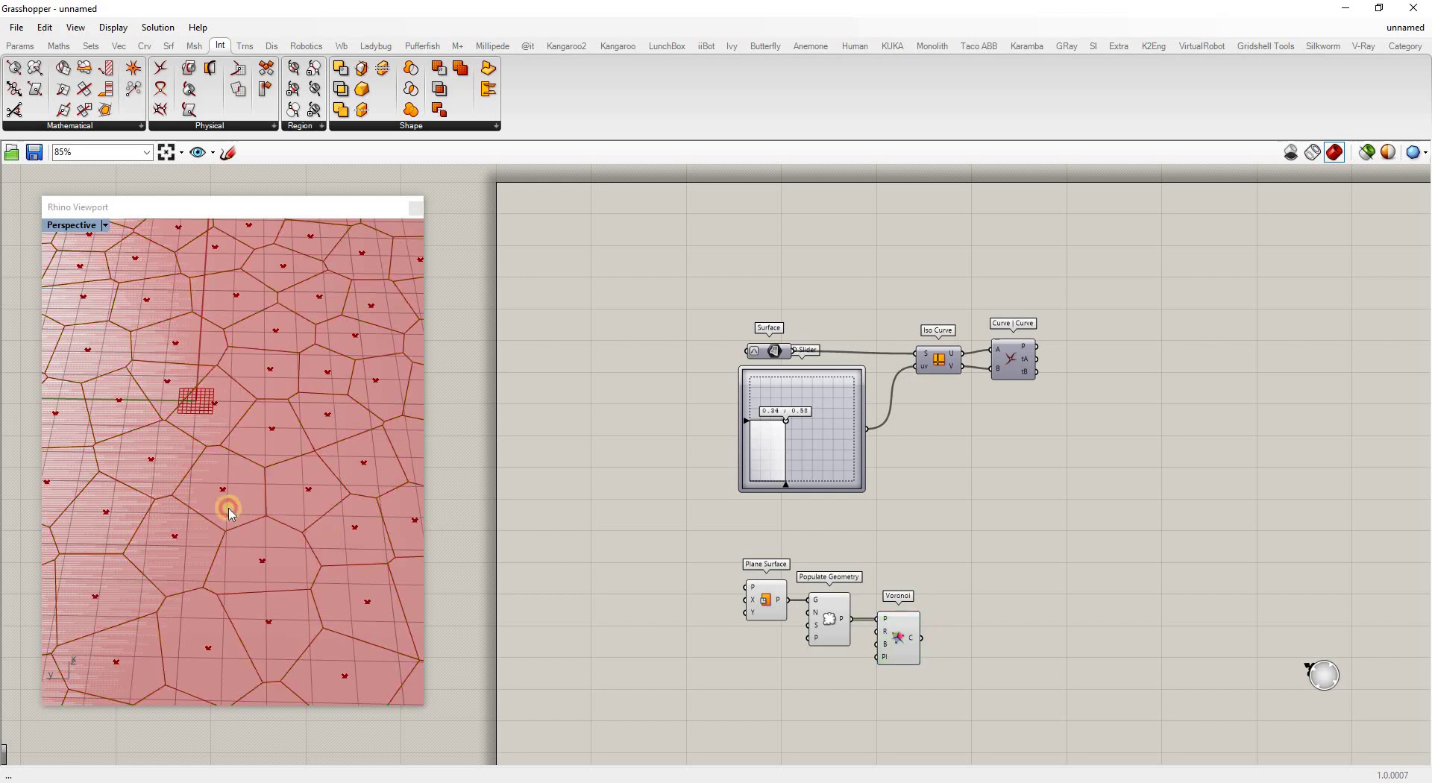
scroll(224, 500, down, 5)
right_drag(249, 486, 326, 604)
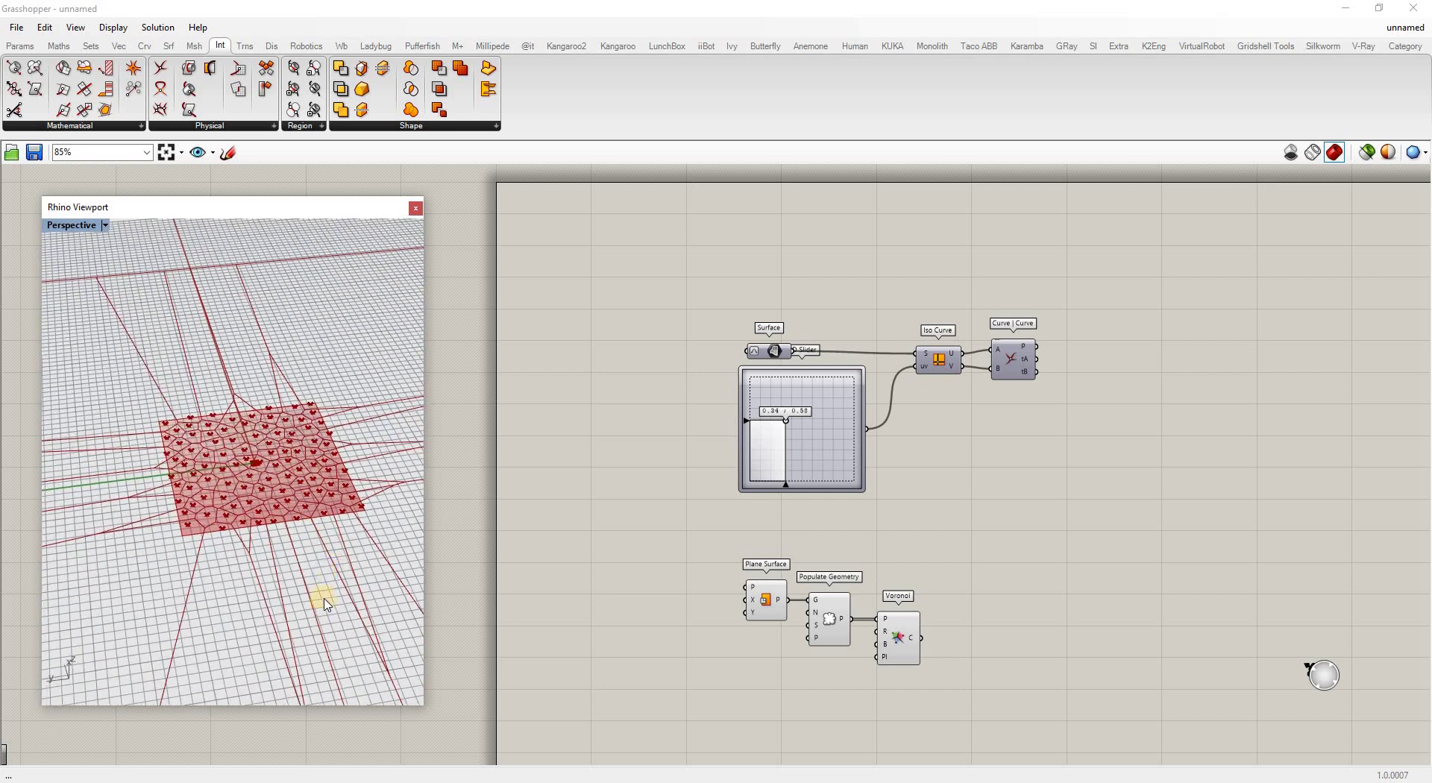
click(1011, 535)
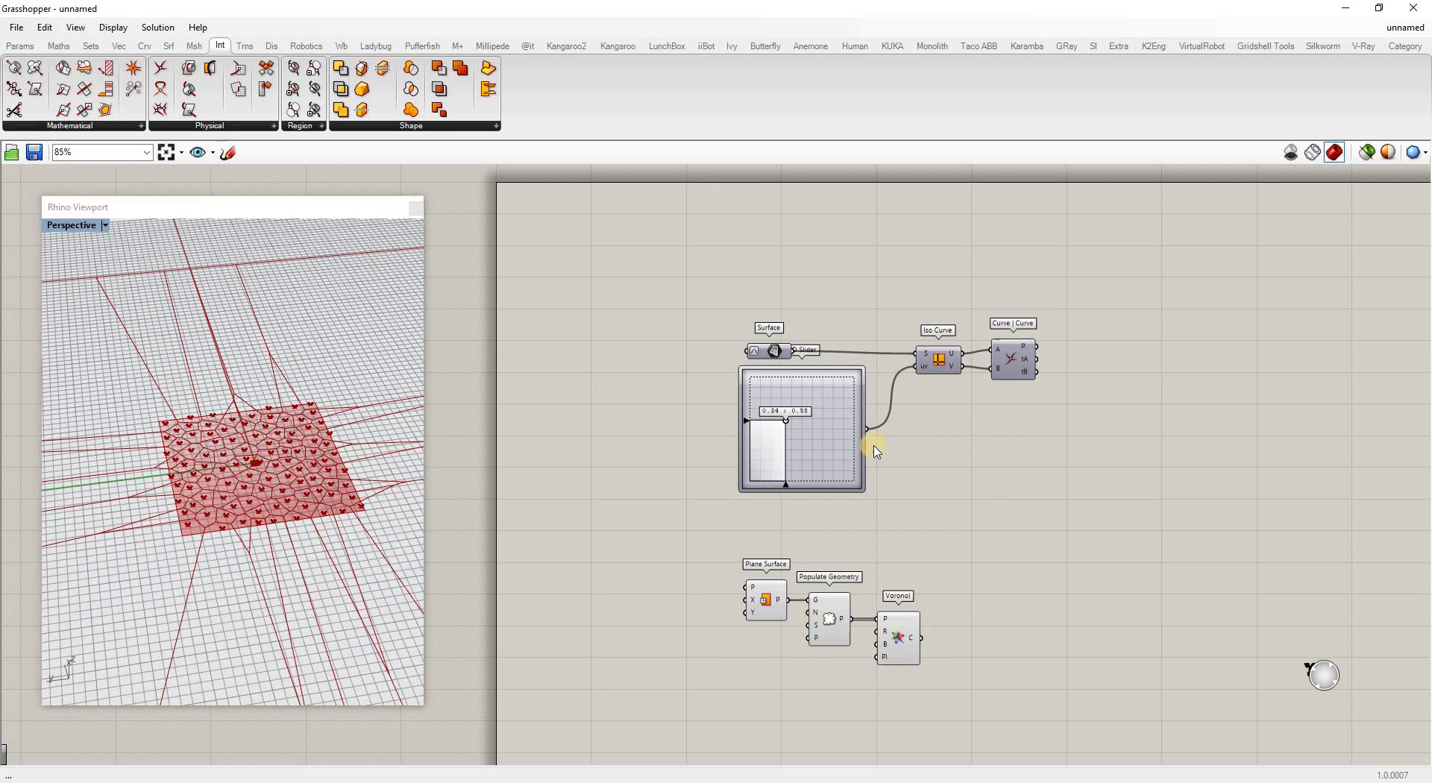
Connect the Surface component to Populate Geometry's G input in place of Plane Surface, and turn on the Surface preview.
drag(794, 353, 816, 601)
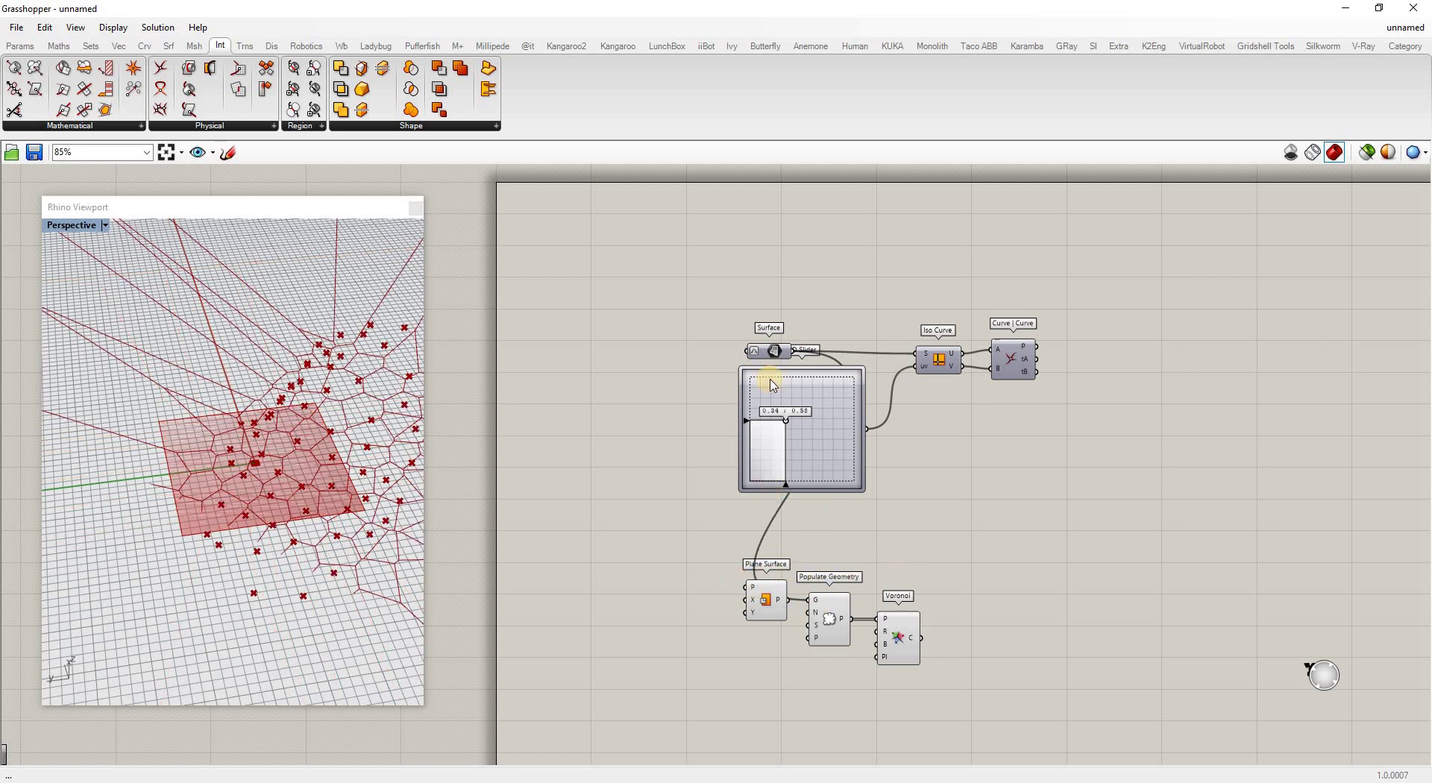
right_click(766, 352)
click(820, 377)
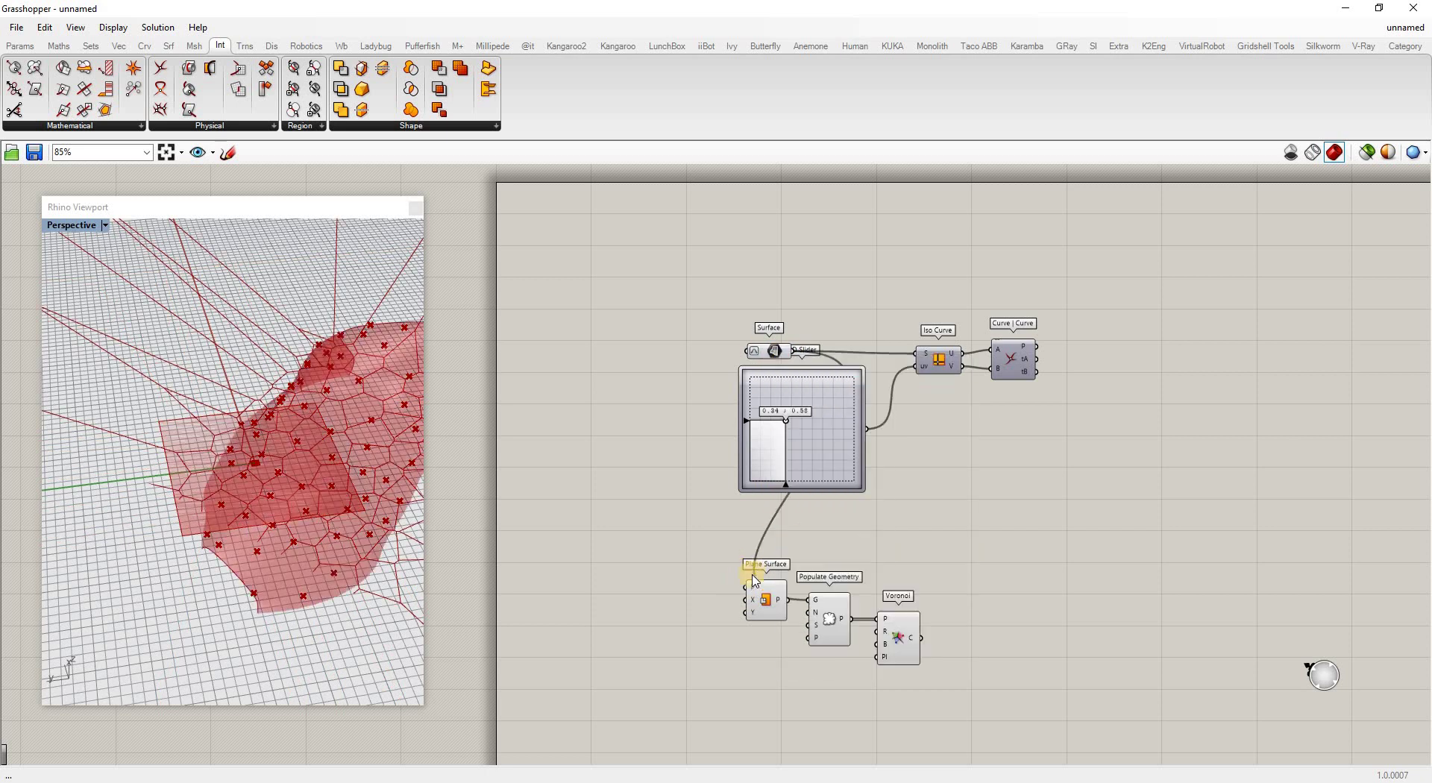
right_drag(355, 356, 137, 445)
right_drag(233, 425, 296, 389)
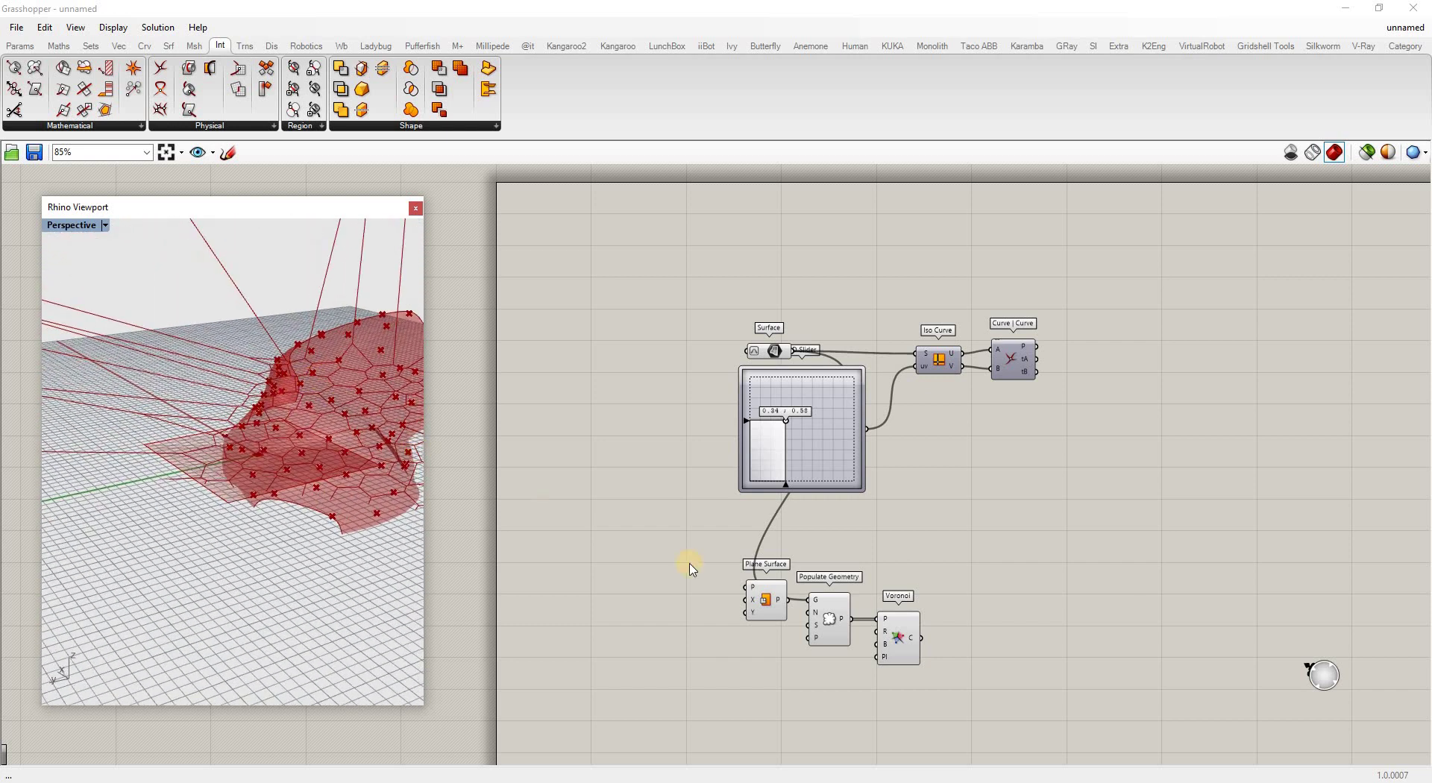
Try a 3D Voronoi component on the Populate Geometry points, inspect its cells in the viewport, and delete the component.
double_click(923, 557)
text(3d)
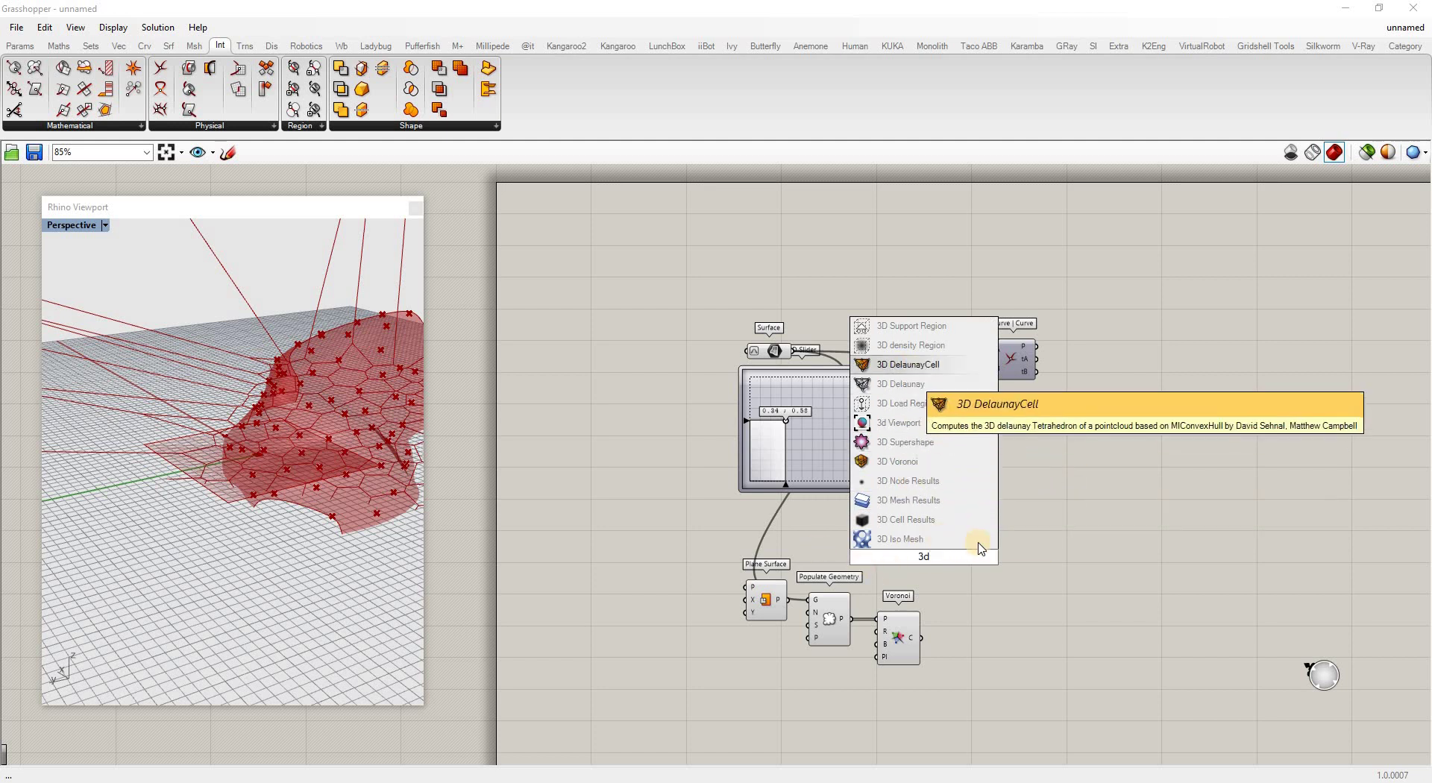
text(vo)
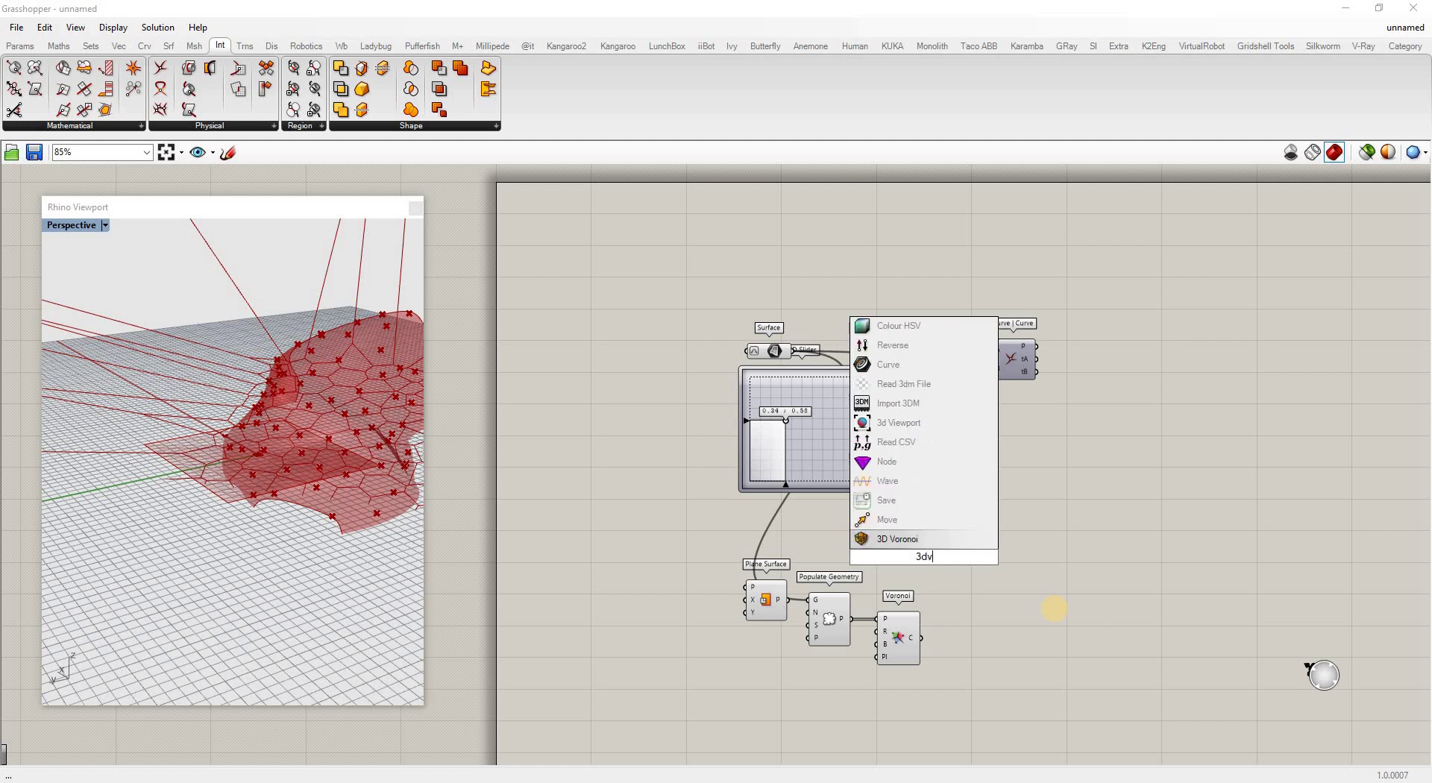
click(905, 543)
mouse_move(900, 567)
mouse_down()
mouse_move(877, 574)
mouse_move(881, 557)
mouse_up()
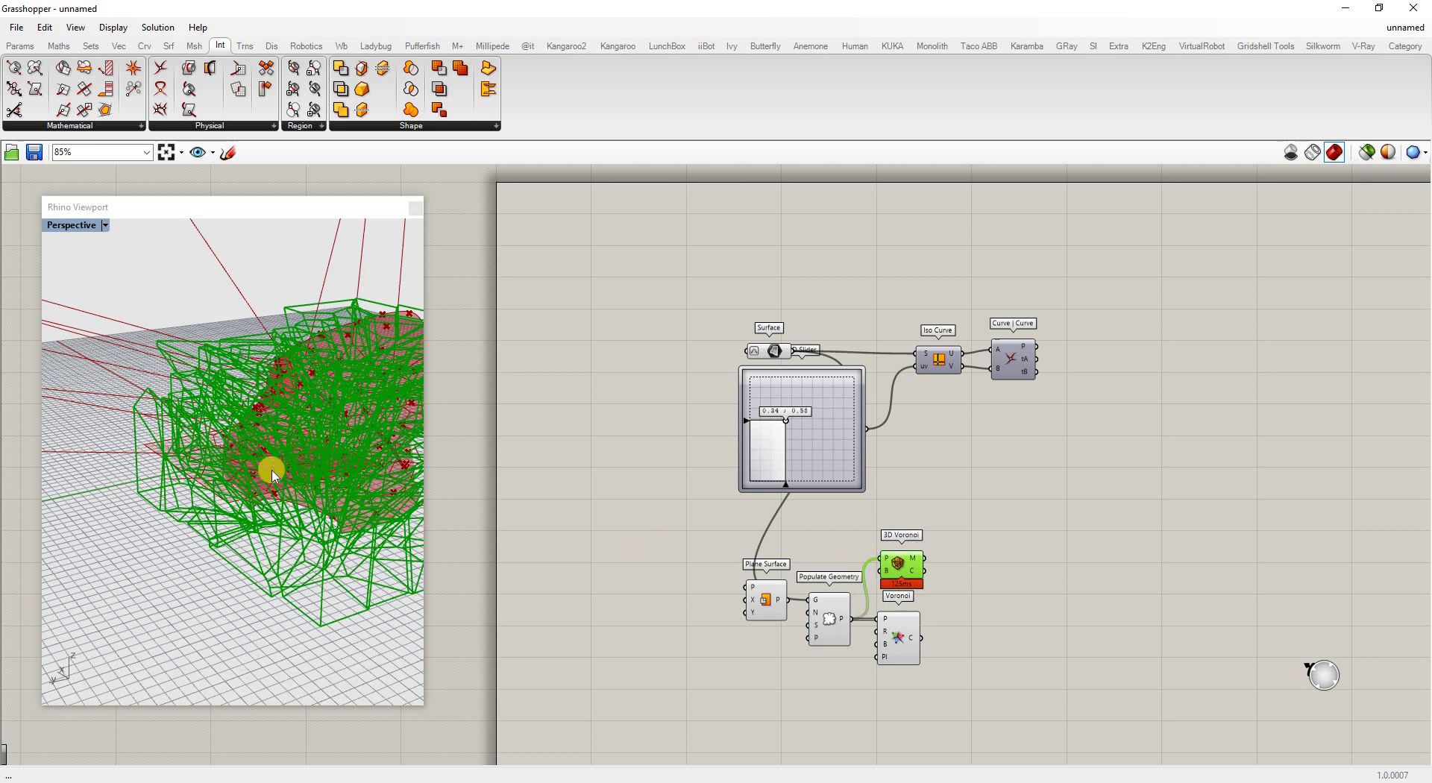
right_drag(313, 406, 350, 462)
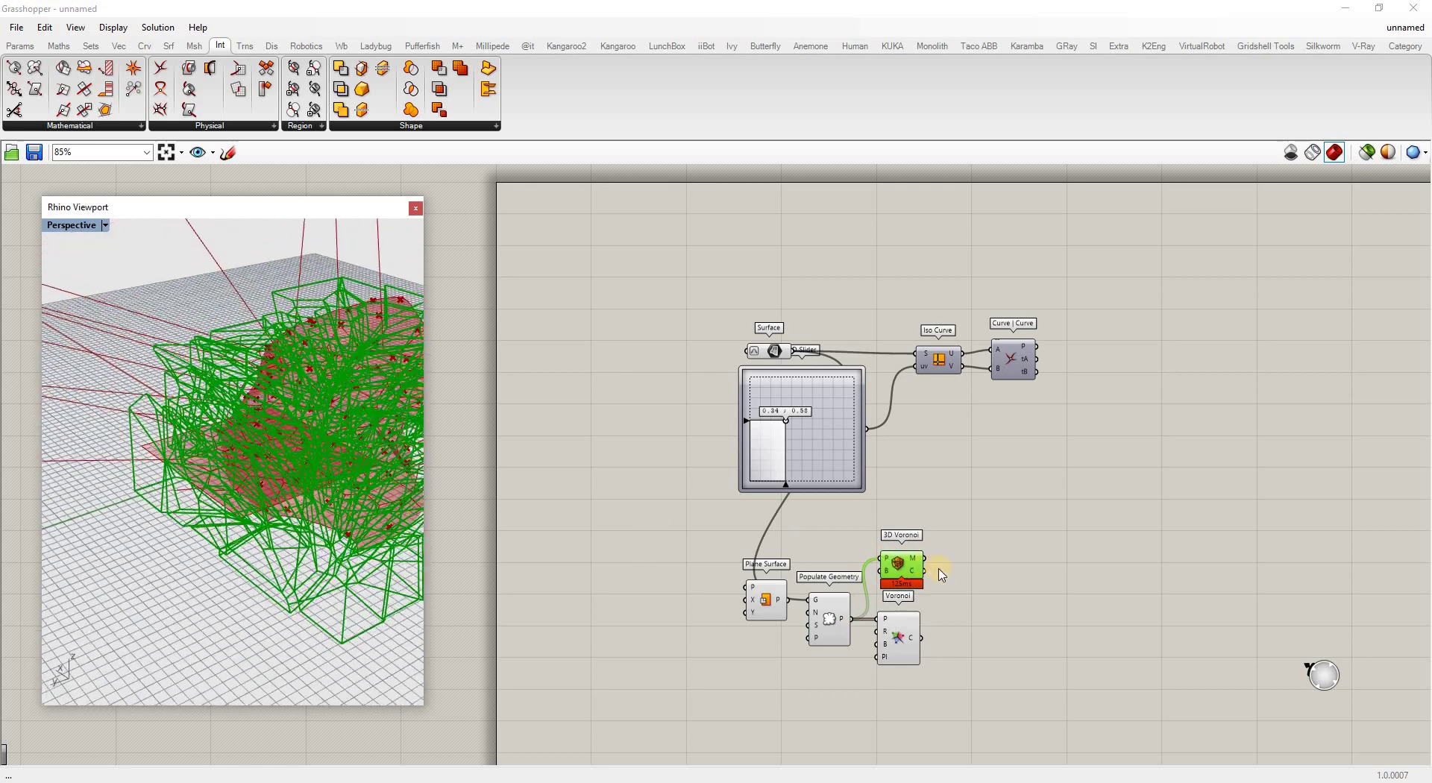
key(Delete)
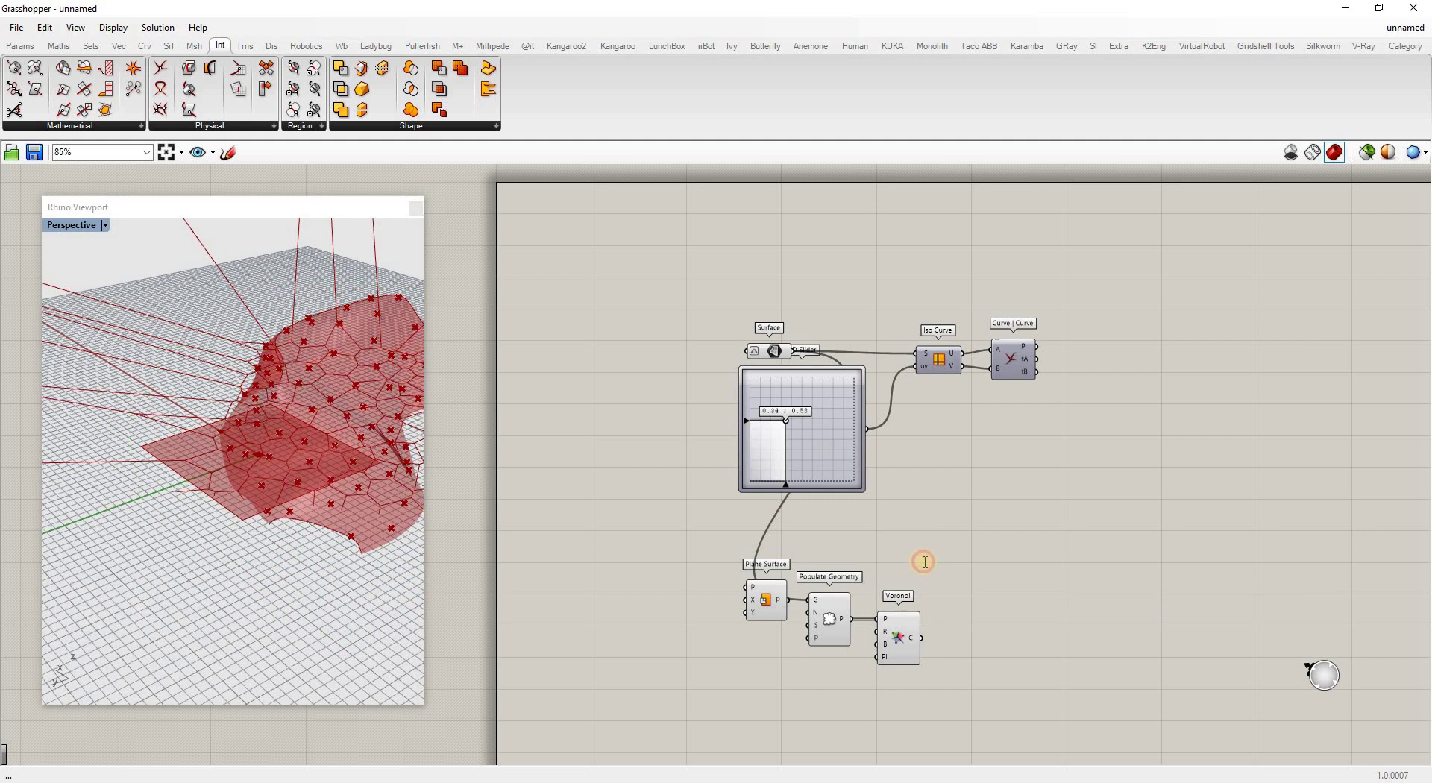
Add a Voronoi 3D component just above the Voronoi component.
double_click(925, 562)
text(3d vor)
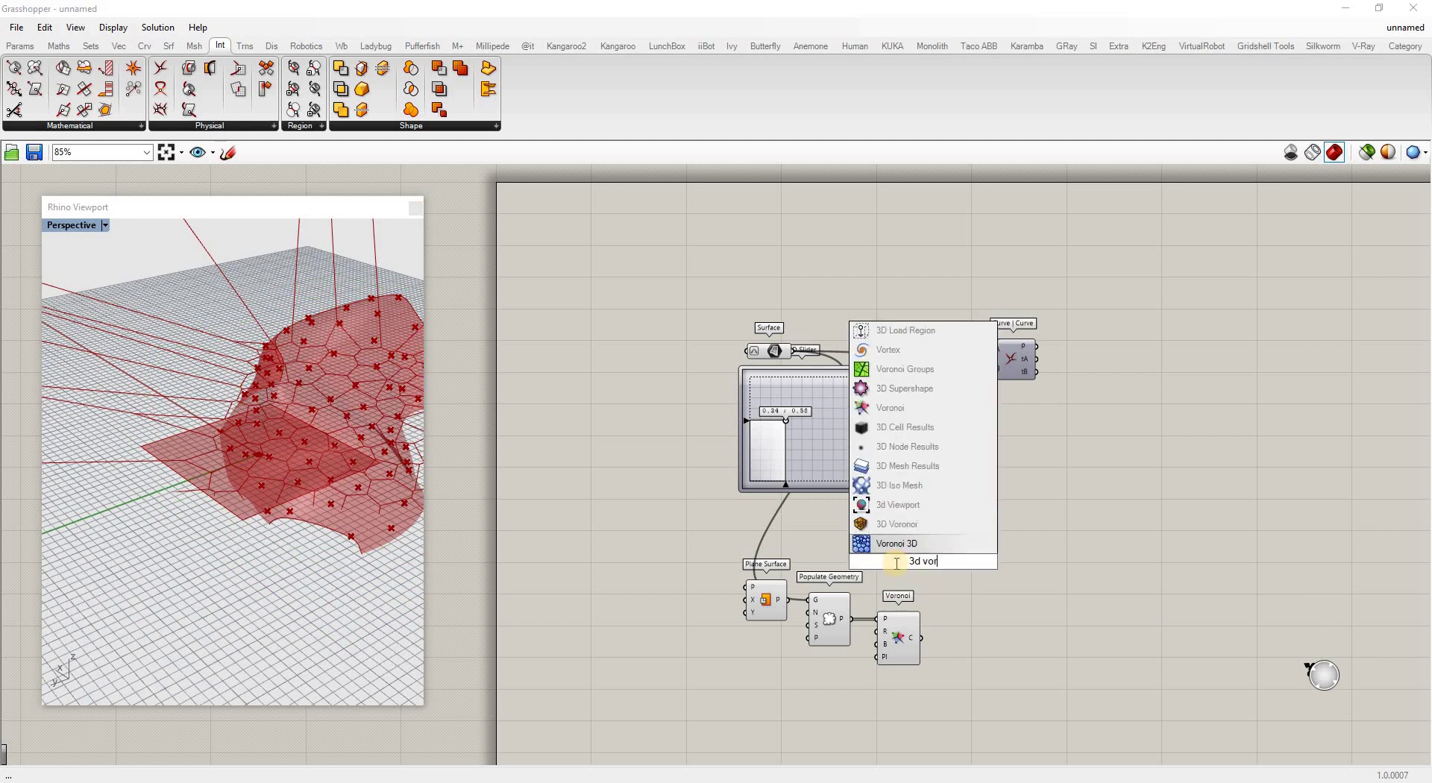
click(898, 544)
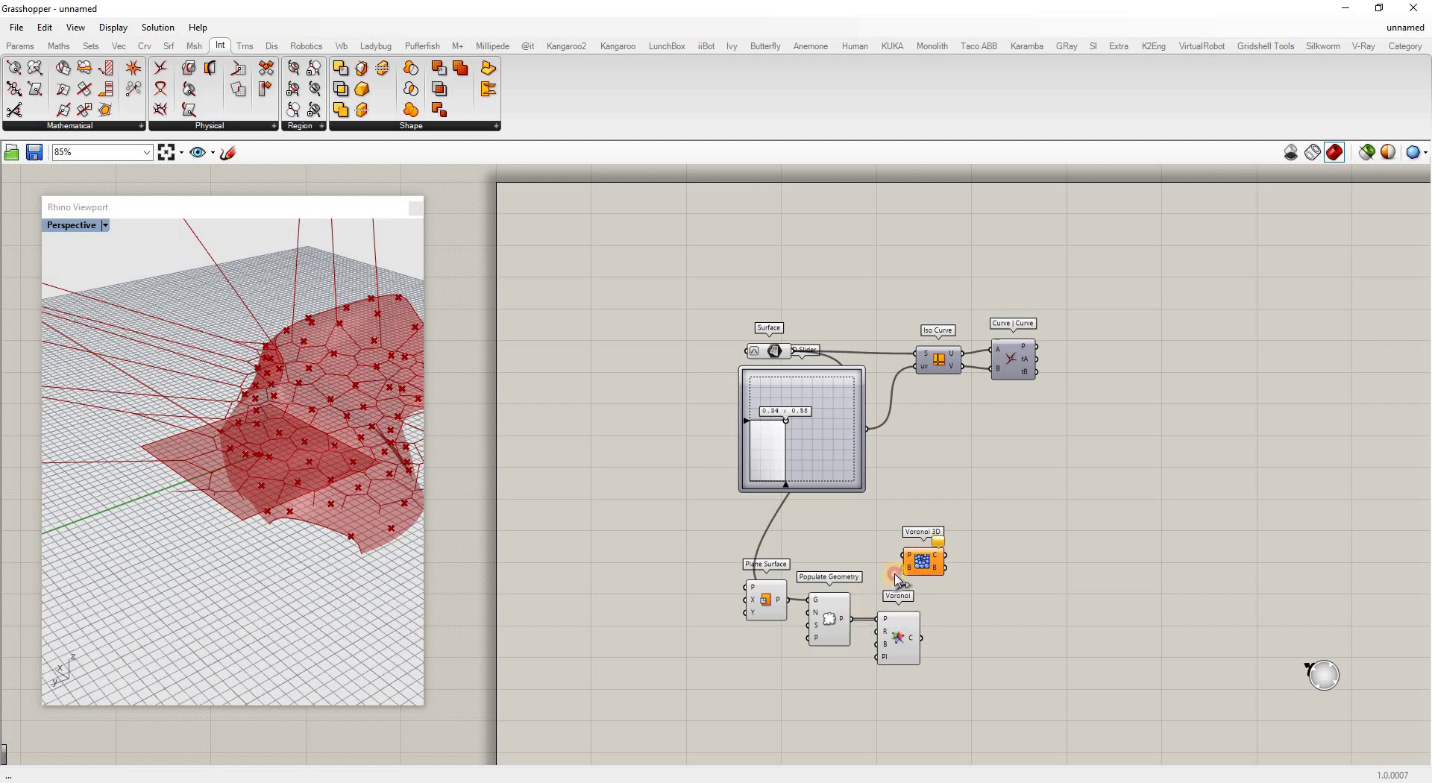
Try feeding the Populate Geometry points into Voronoi 3D, inspect the resulting cells in the viewport, and delete the Voronoi 3D component.
drag(904, 565, 904, 556)
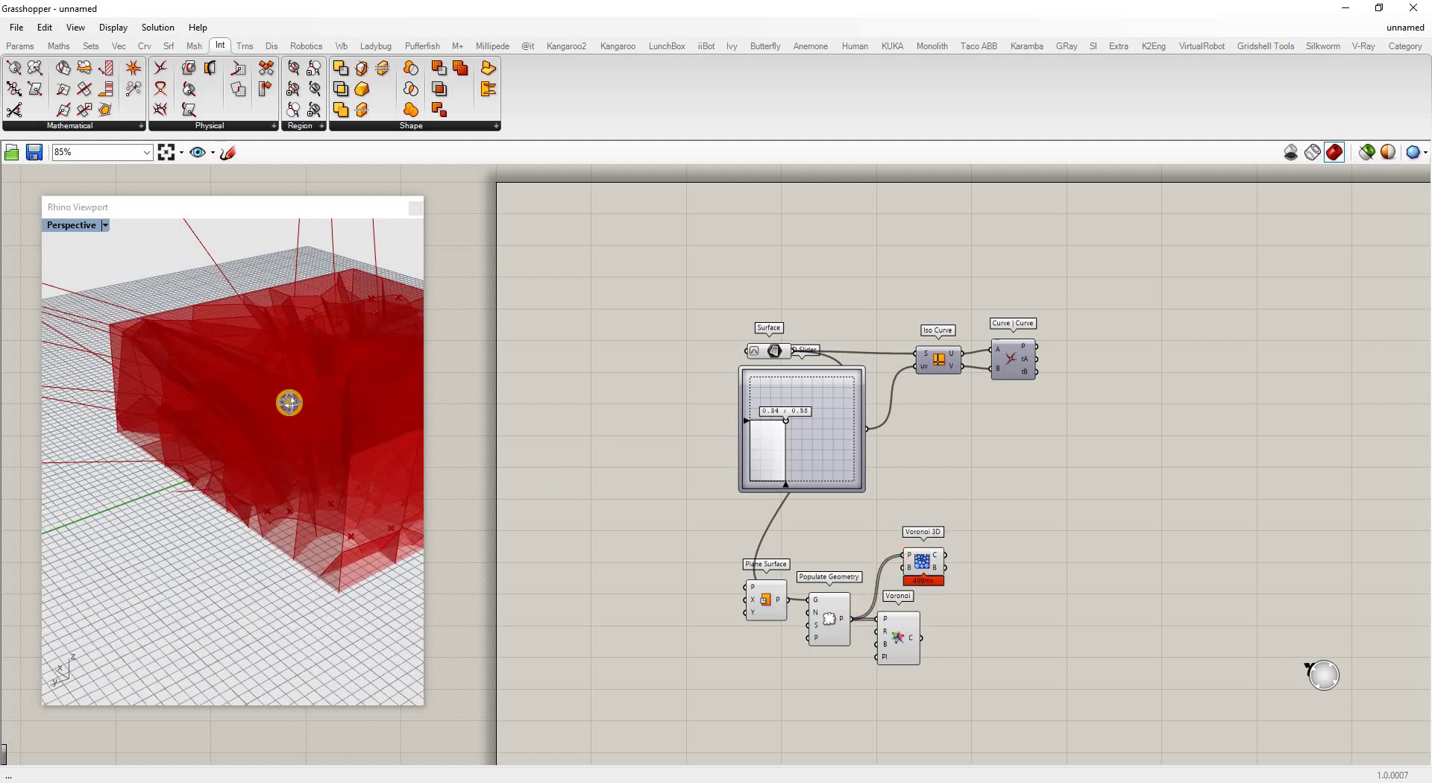
right_drag(285, 406, 141, 470)
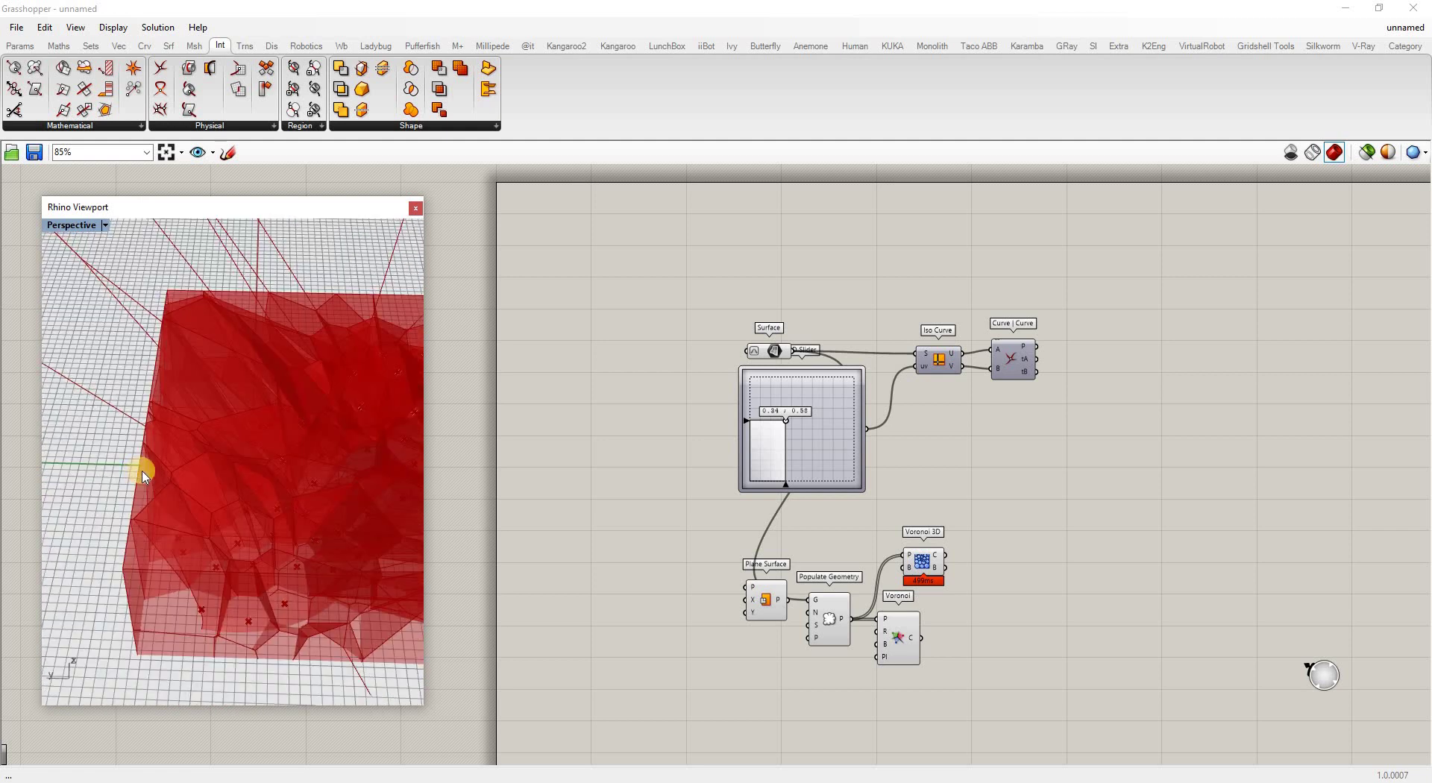
click(925, 568)
key(Delete)
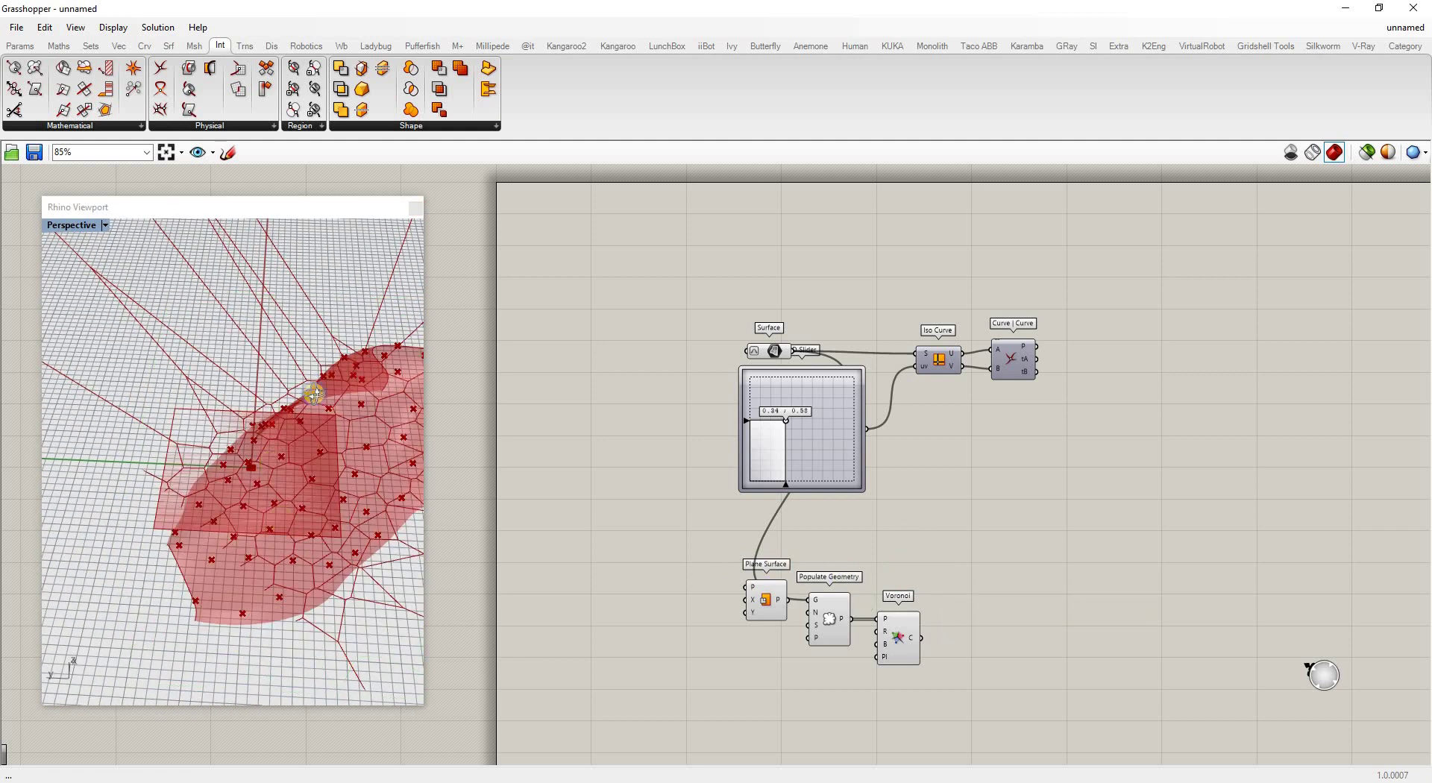
Turn off the preview of the Surface component and inspect the populated points and Voronoi cells in the Rhino viewport.
right_drag(313, 393, 509, 425)
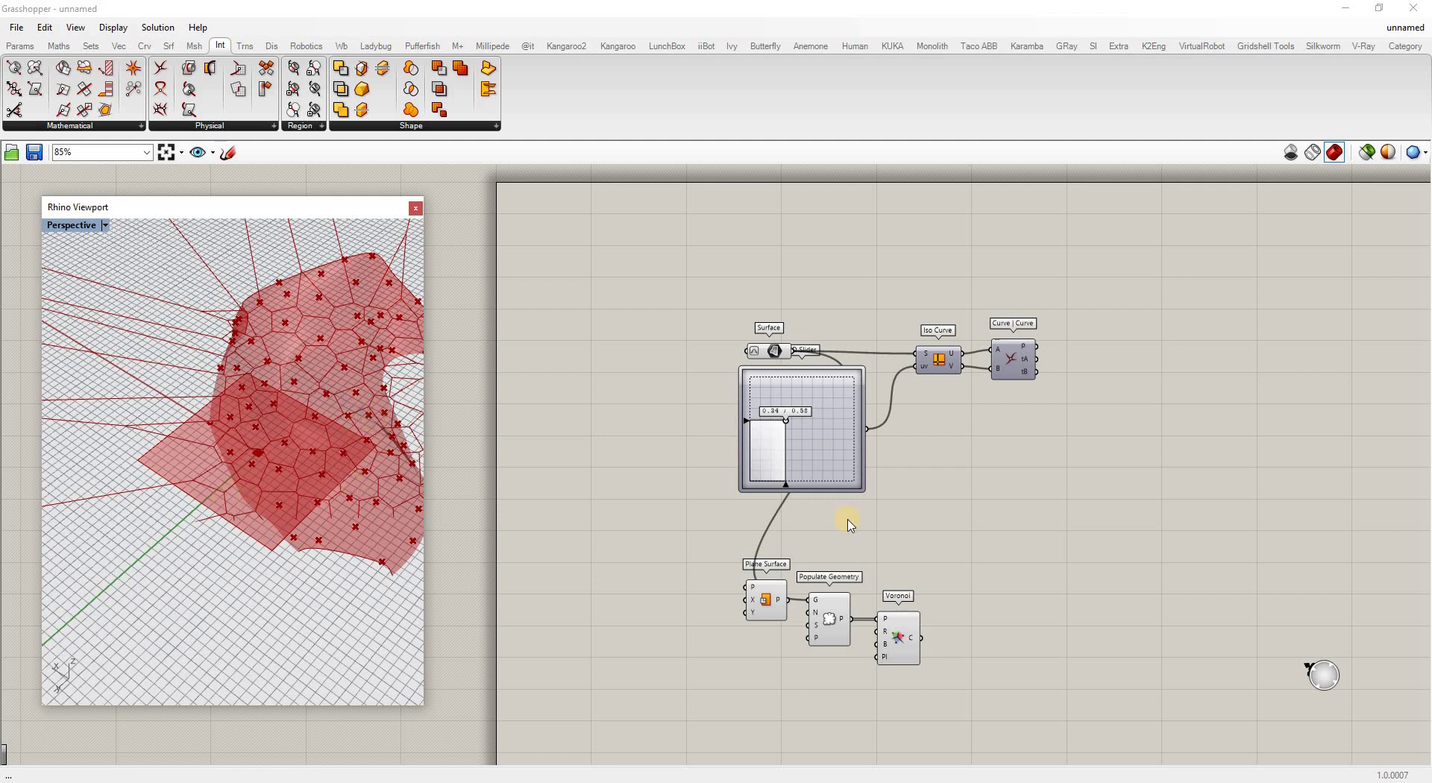
right_click(770, 356)
right_click(279, 443)
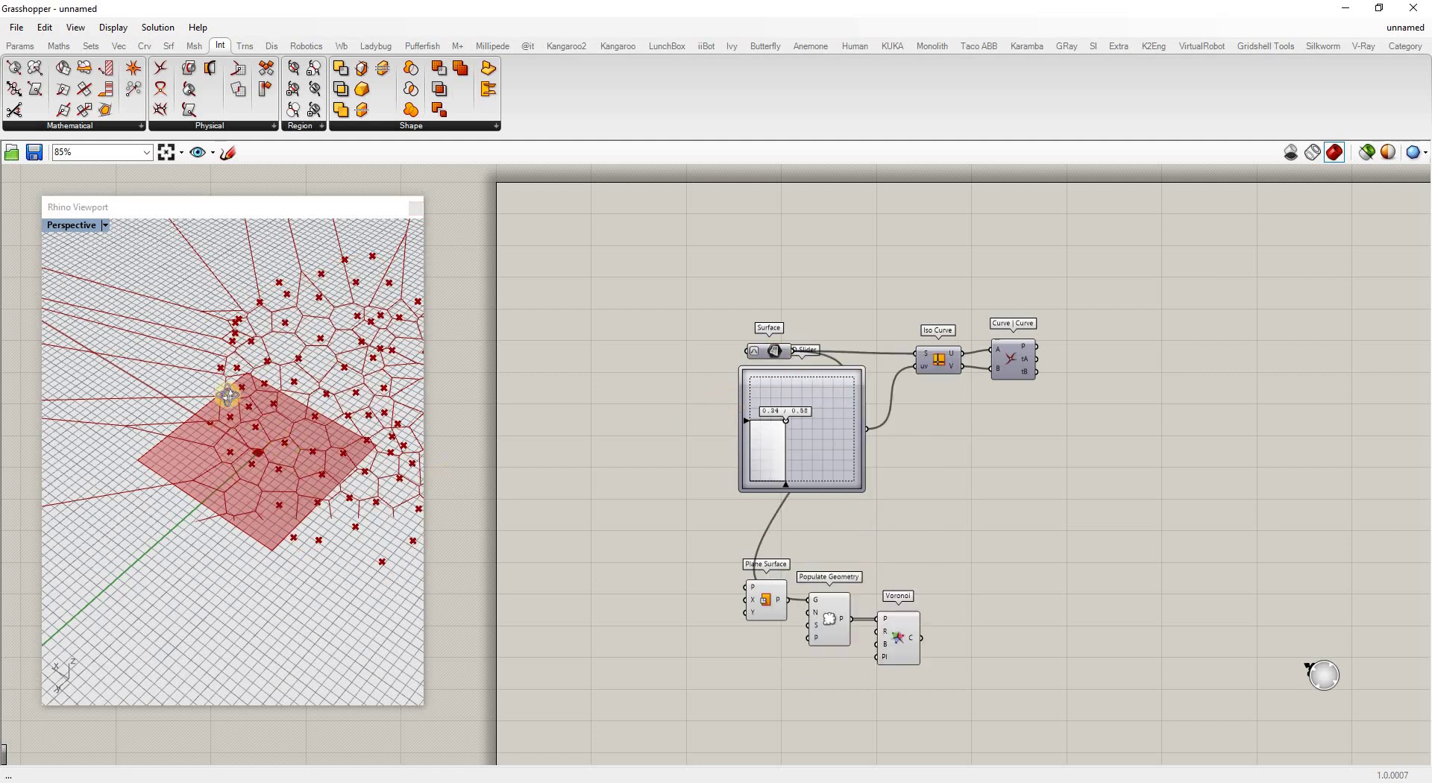
right_drag(227, 395, 314, 412)
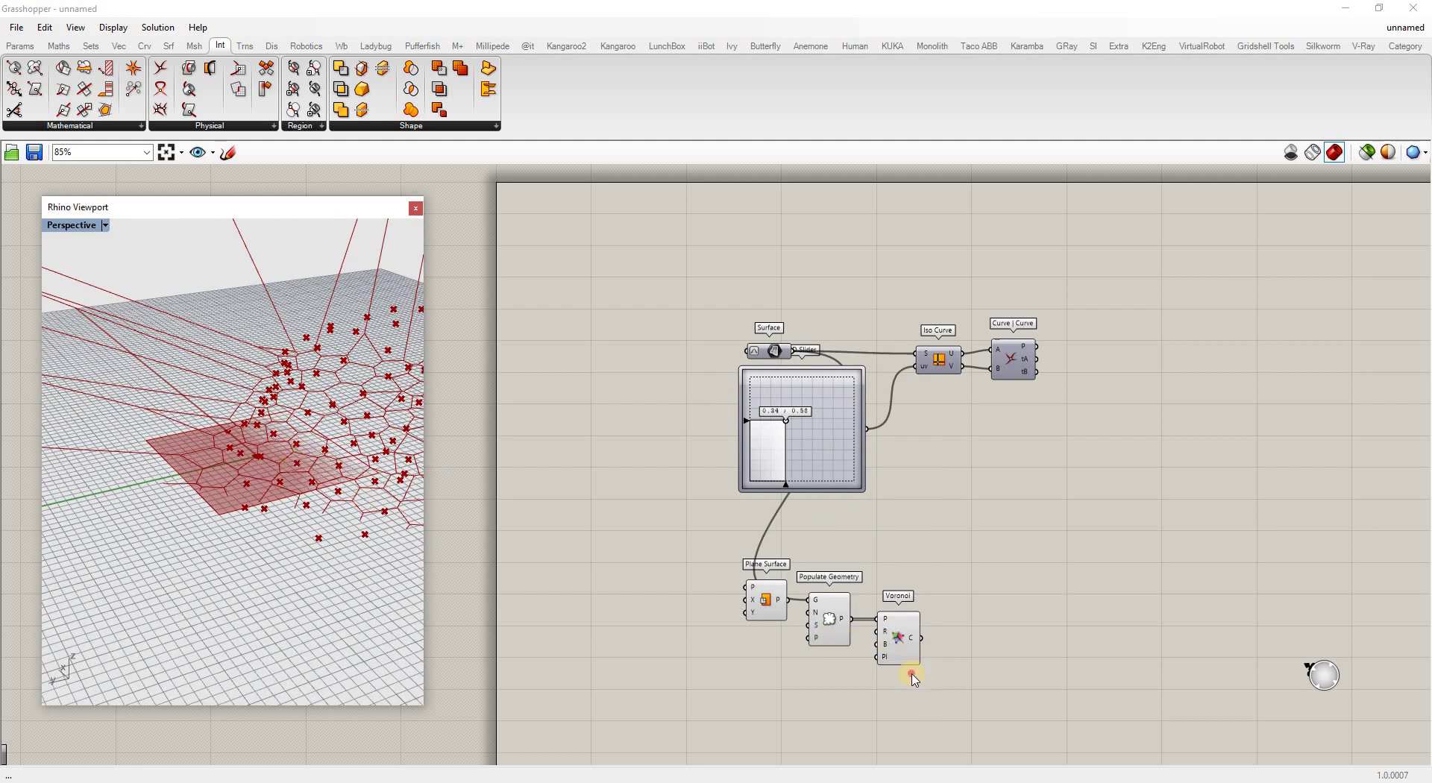
Move Populate Geometry and Voronoi together farther to the right of Plane Surface to free up canvas space.
drag(821, 608, 928, 690)
drag(899, 637, 1078, 639)
click(812, 538)
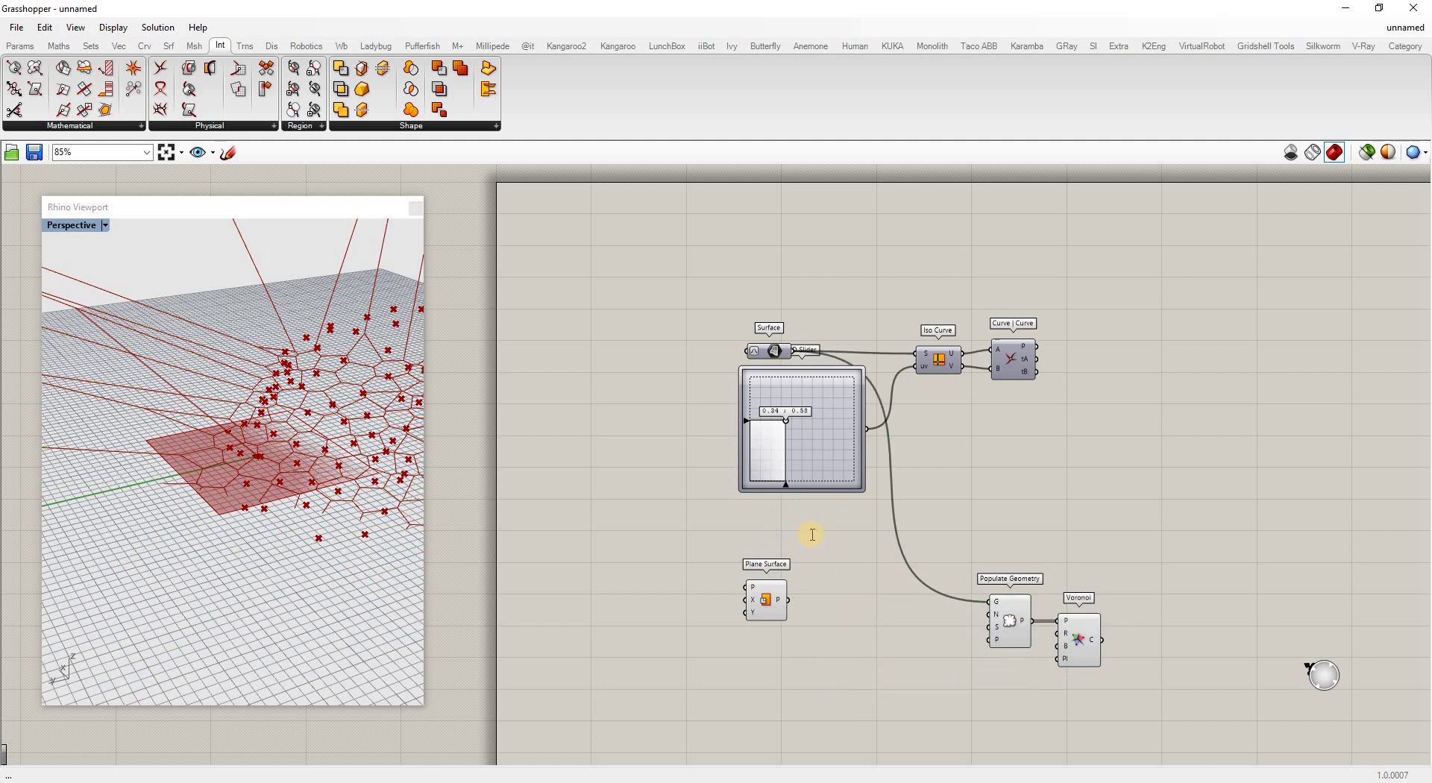
Add a Dimensions component above Plane Surface and connect the Surface component to its S input.
double_click(812, 534)
text(dimen)
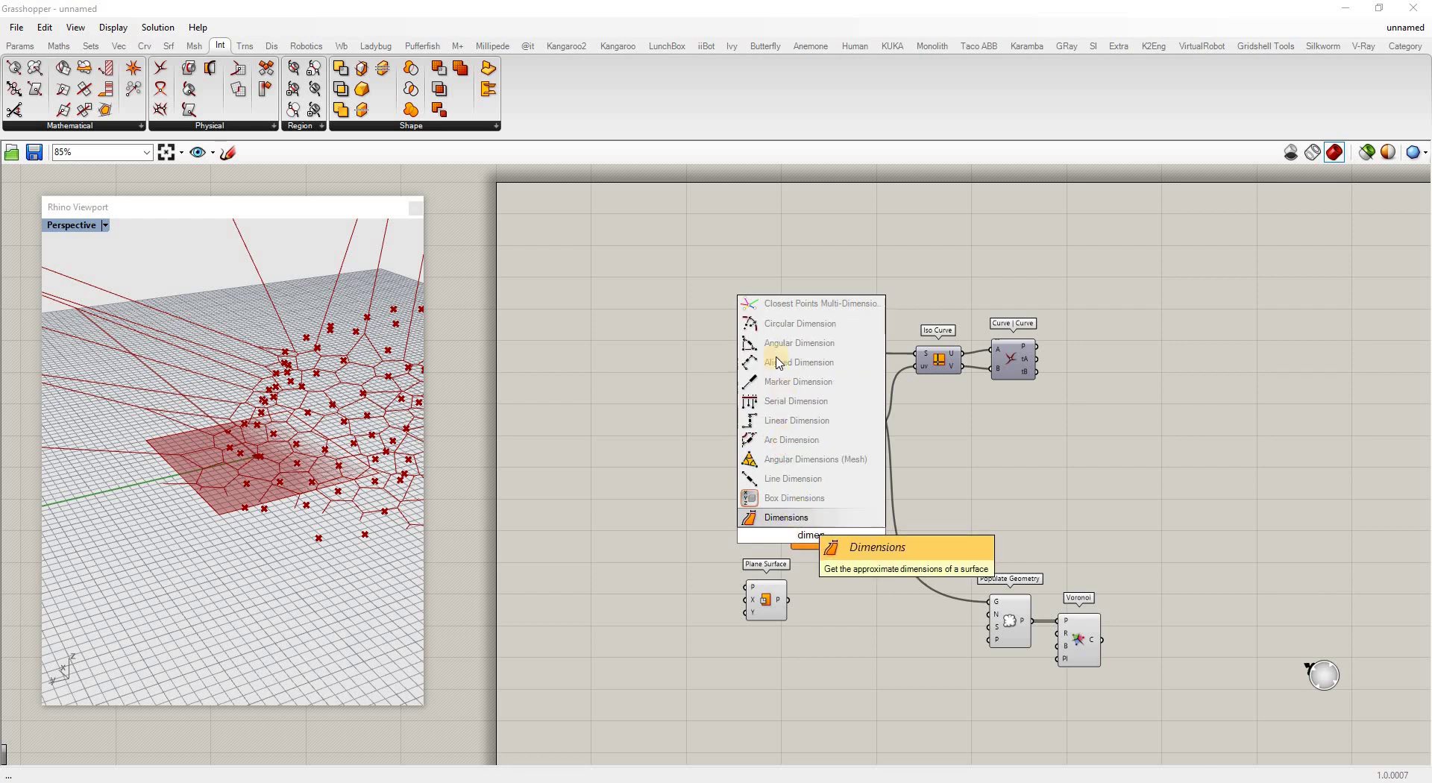
click(786, 517)
drag(783, 537, 791, 535)
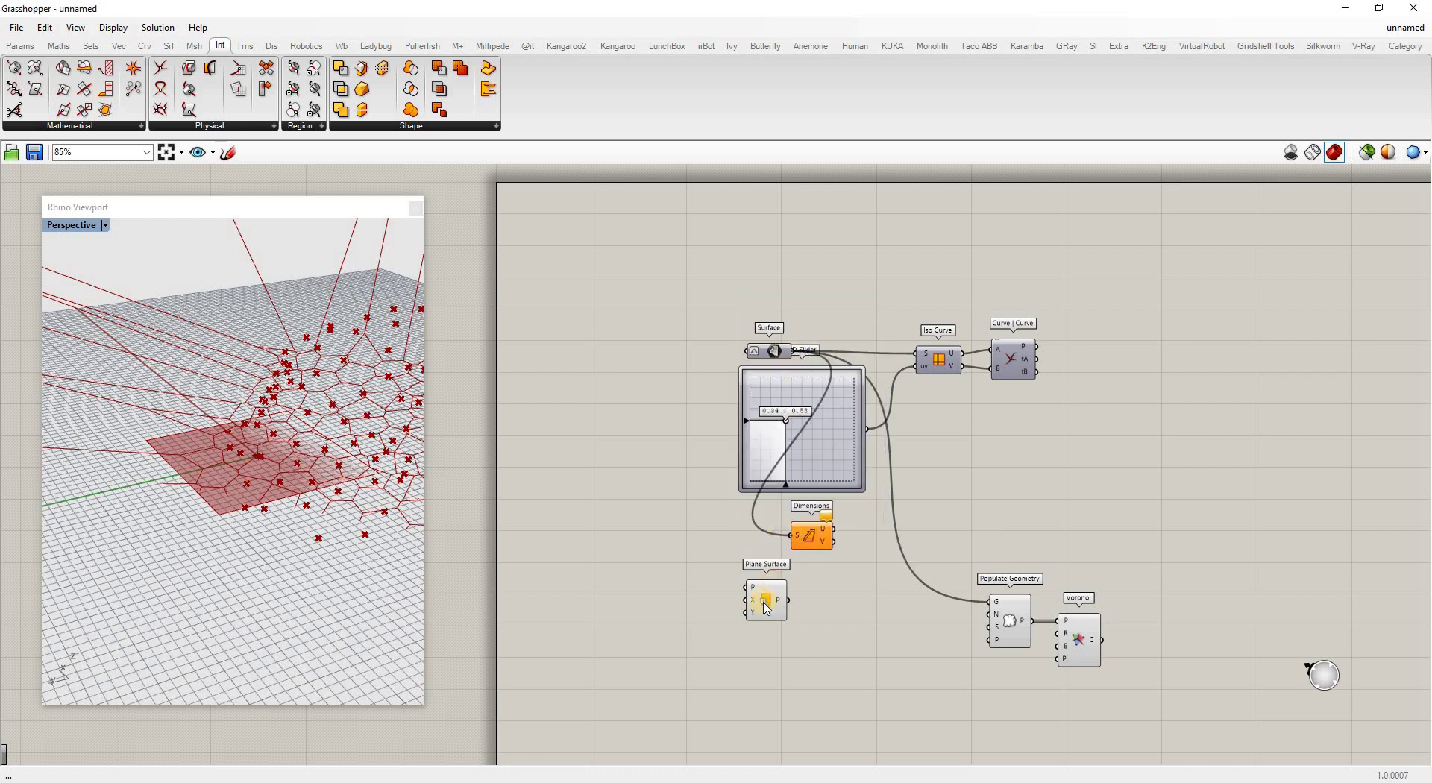
Rearrange the canvas with Dimensions directly left of Plane Surface and the MD Slider above the Surface component.
drag(766, 600, 846, 603)
drag(798, 550, 762, 614)
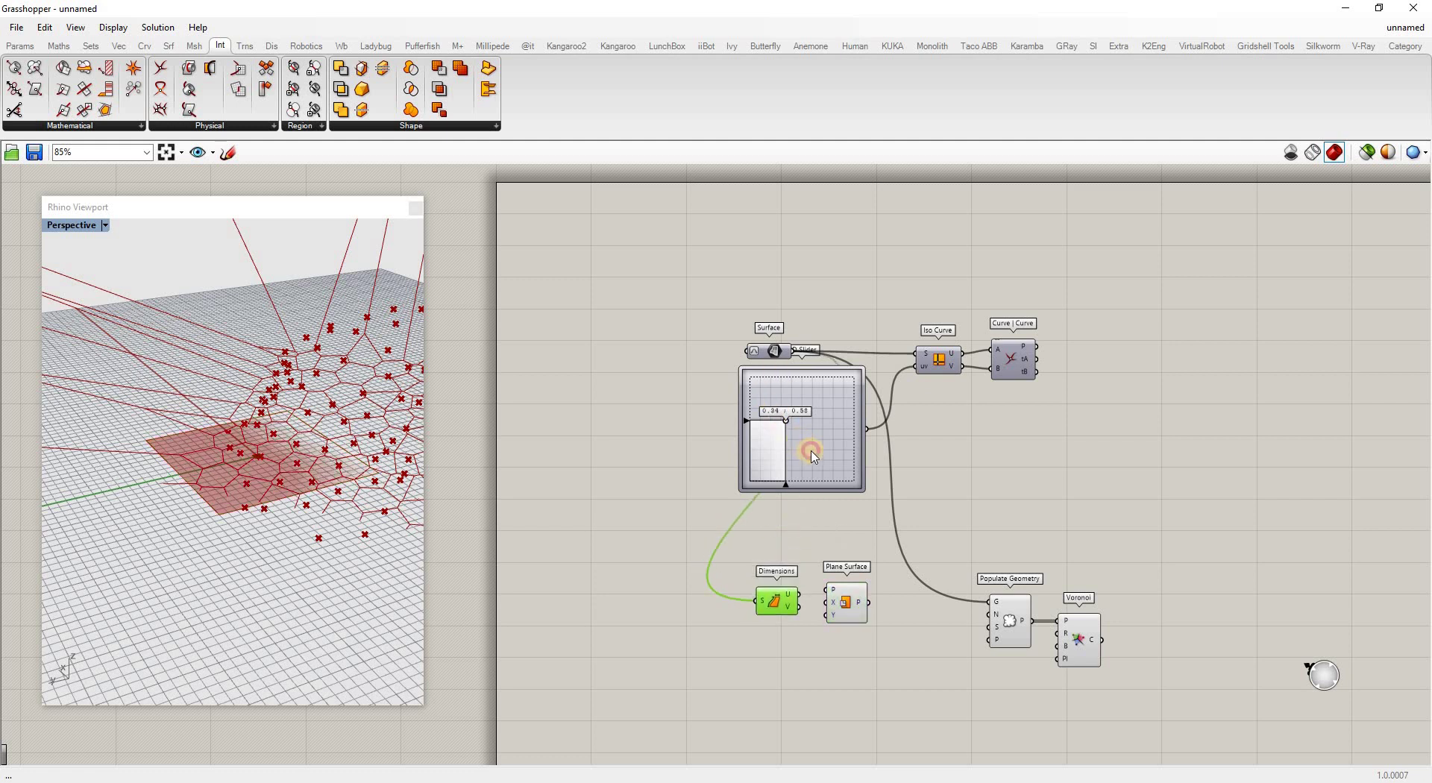
drag(813, 456, 804, 281)
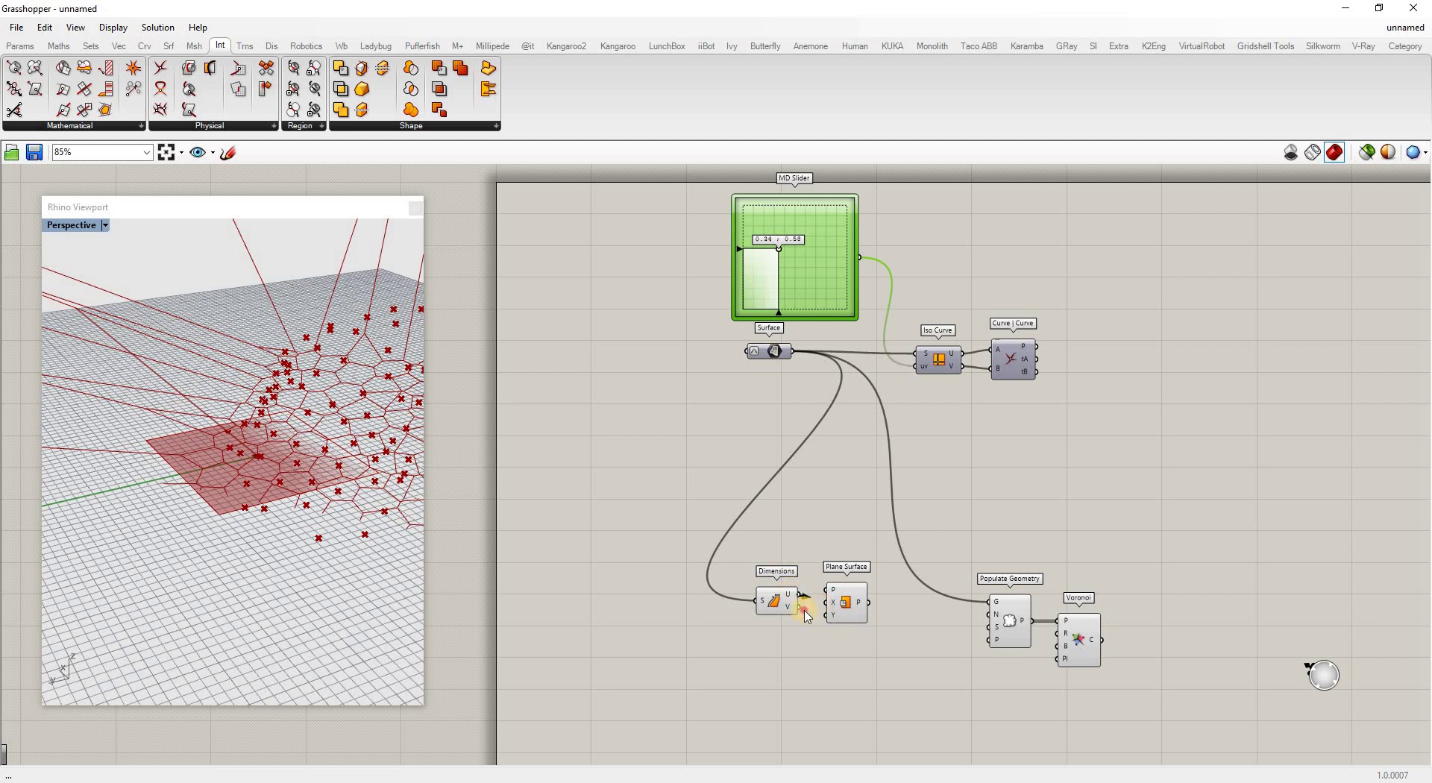
Connect Dimensions' U and V outputs to Plane Surface's X and Y inputs, and reparameterize Plane Surface's P output.
drag(806, 616, 791, 614)
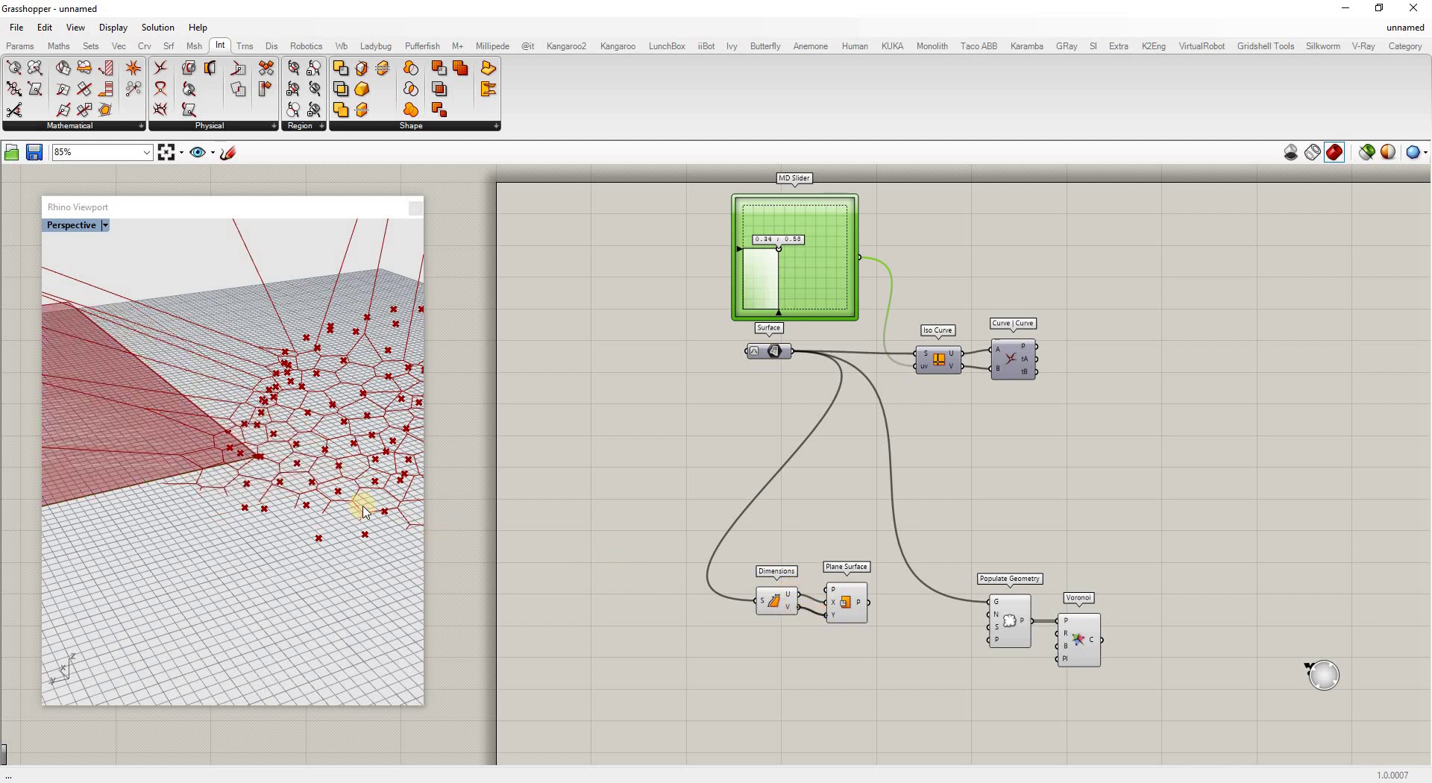
scroll(365, 507, down, 4)
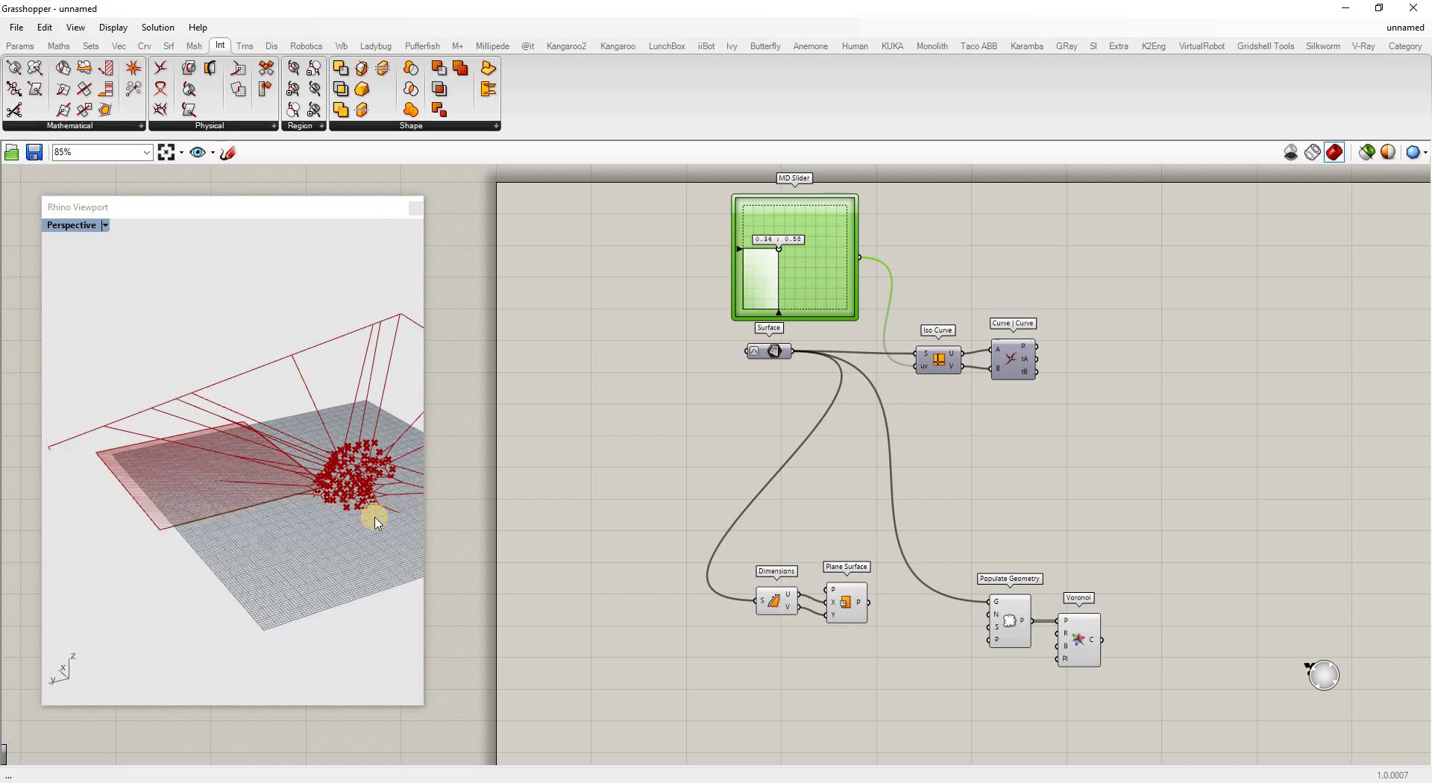
right_click(858, 602)
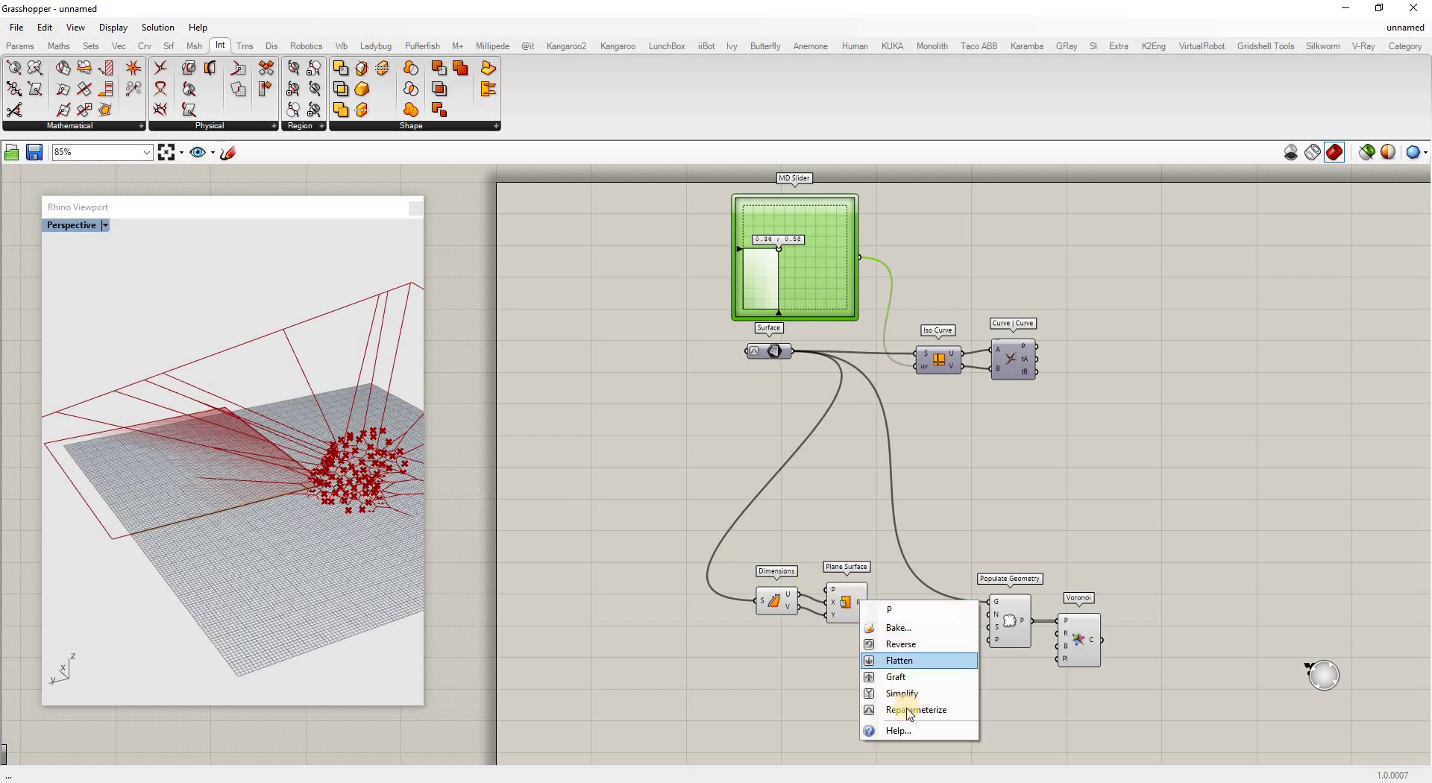
click(900, 709)
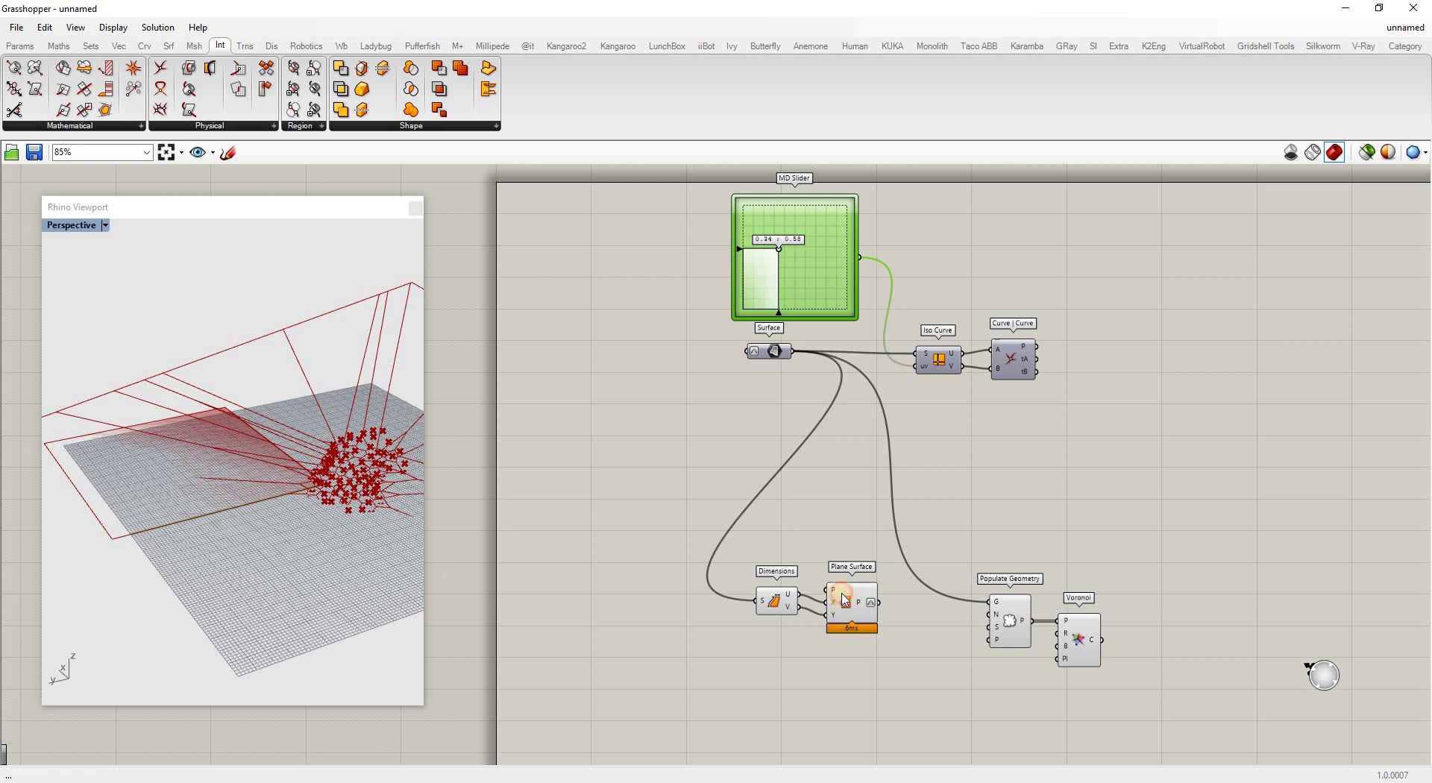
drag(843, 599, 835, 590)
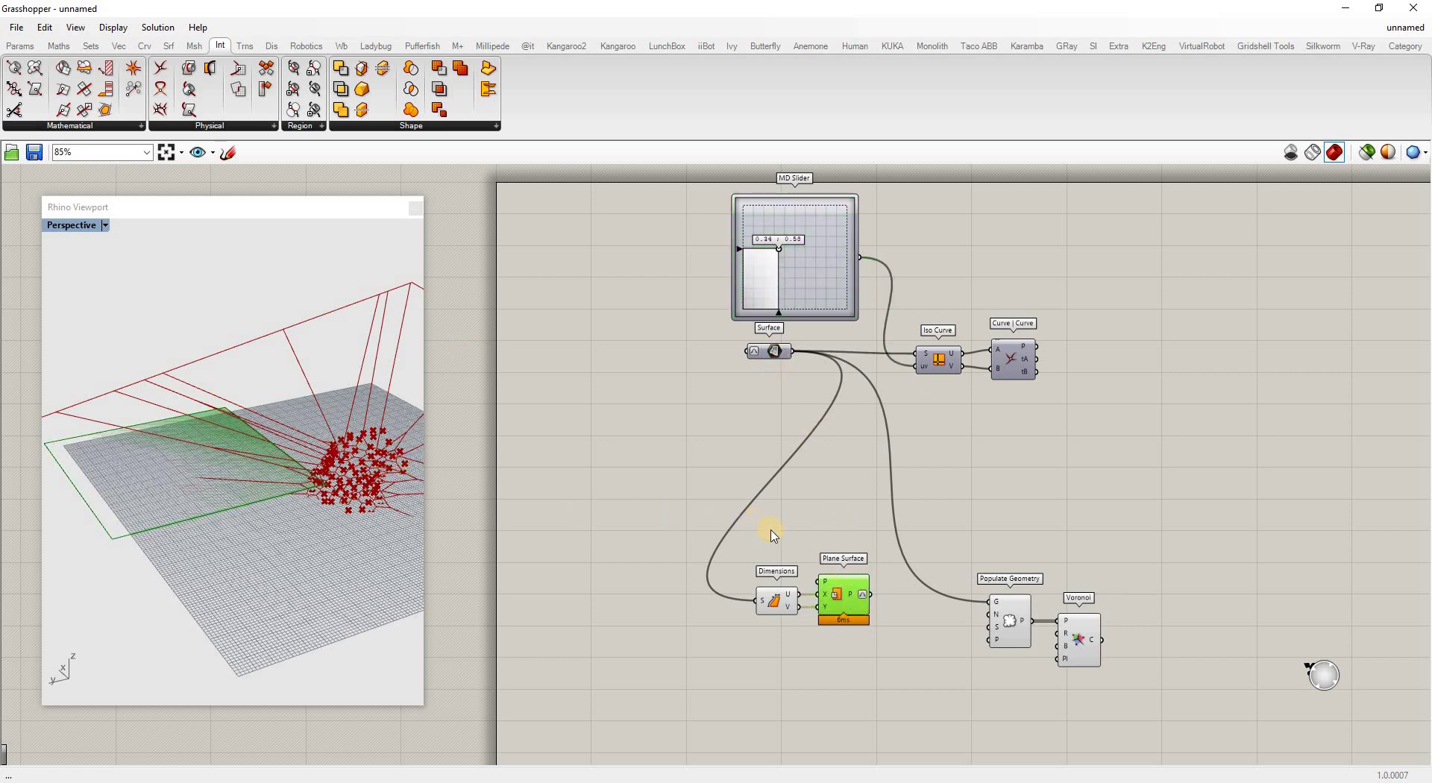
Connect Plane Surface's output to Populate Geometry's G and Voronoi's B inputs, placing both components closer to Plane Surface.
scroll(860, 595, up, 1)
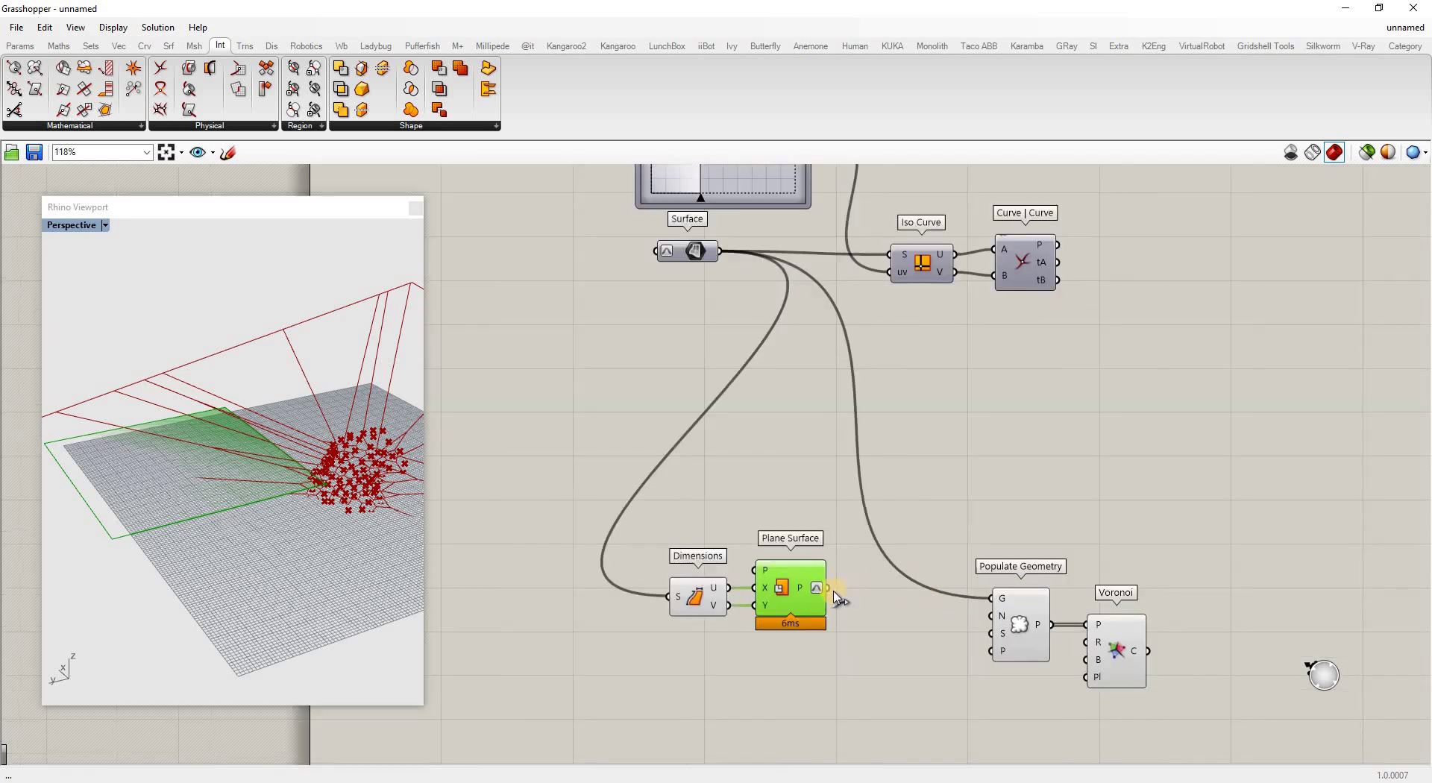
drag(994, 598, 827, 588)
drag(986, 626, 865, 615)
drag(1089, 632, 992, 614)
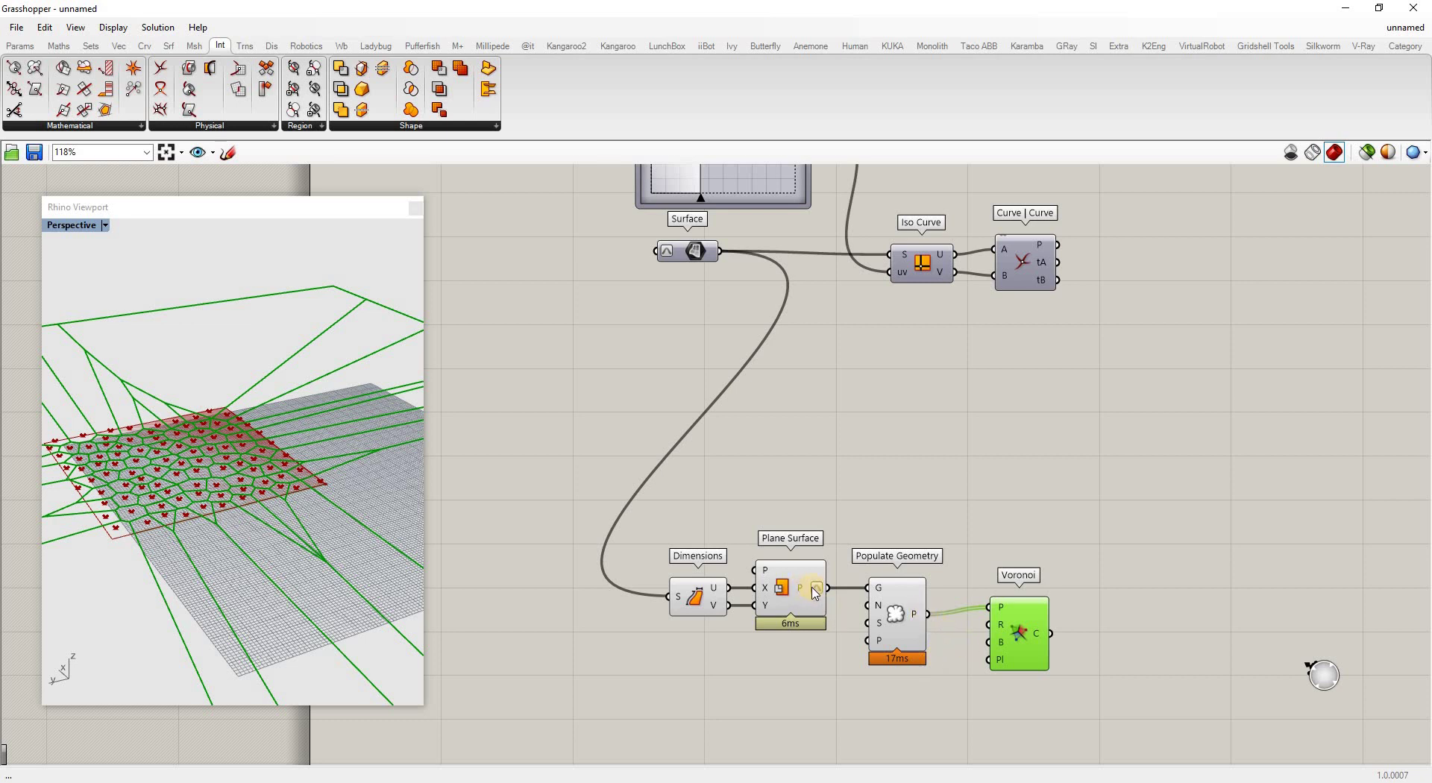
drag(829, 589, 988, 641)
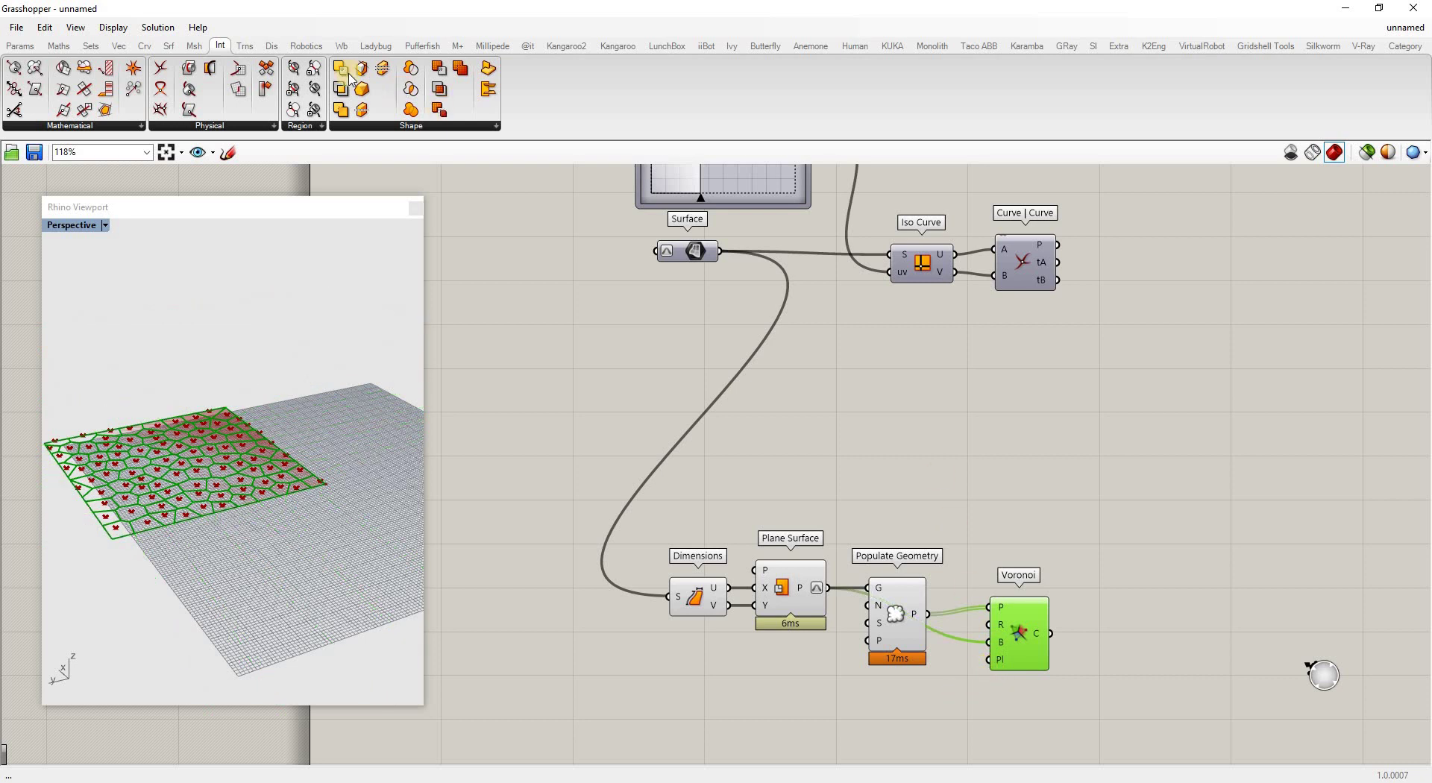
Switch on Draw Full Names and space out Dimensions, Plane Surface, Populate Geometry and Voronoi to clear the overlaps.
click(113, 28)
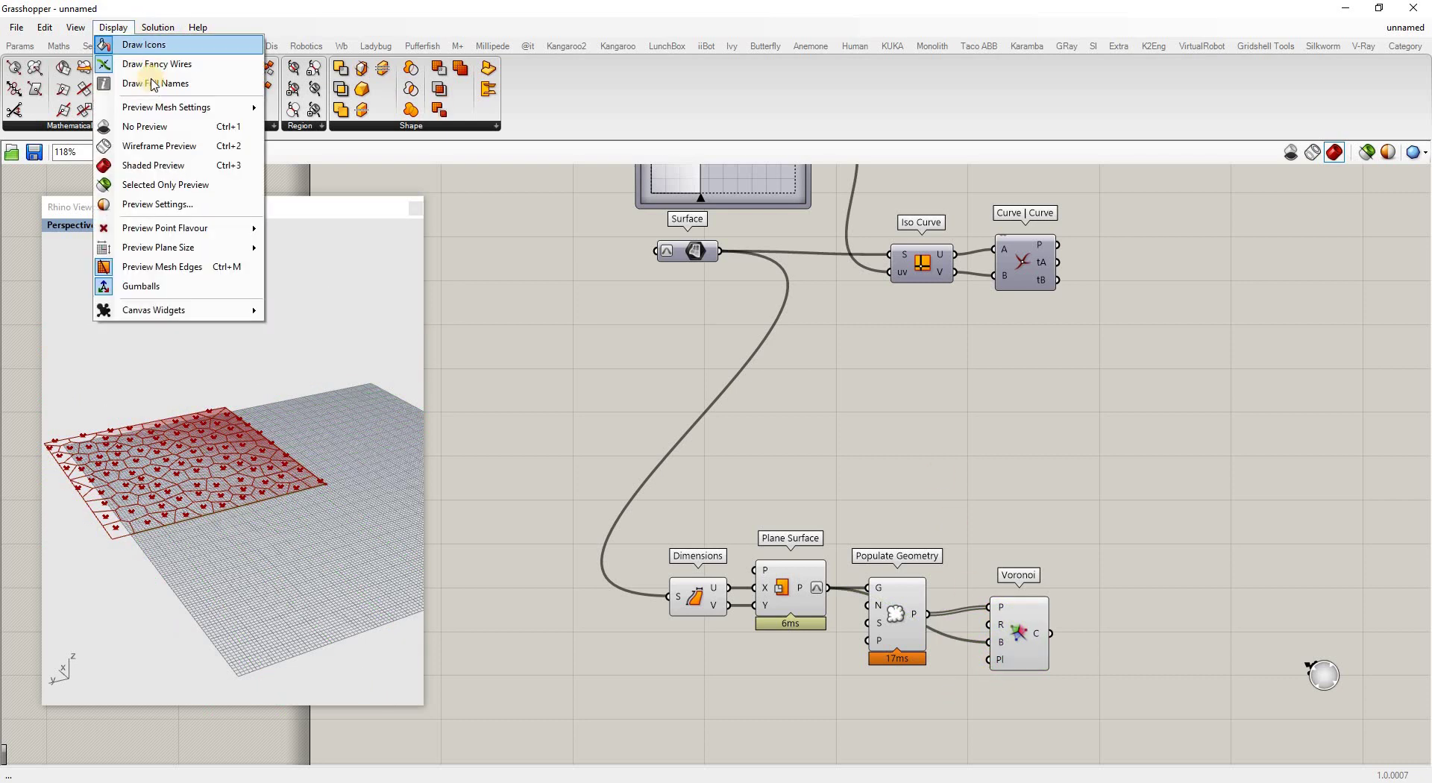
click(161, 80)
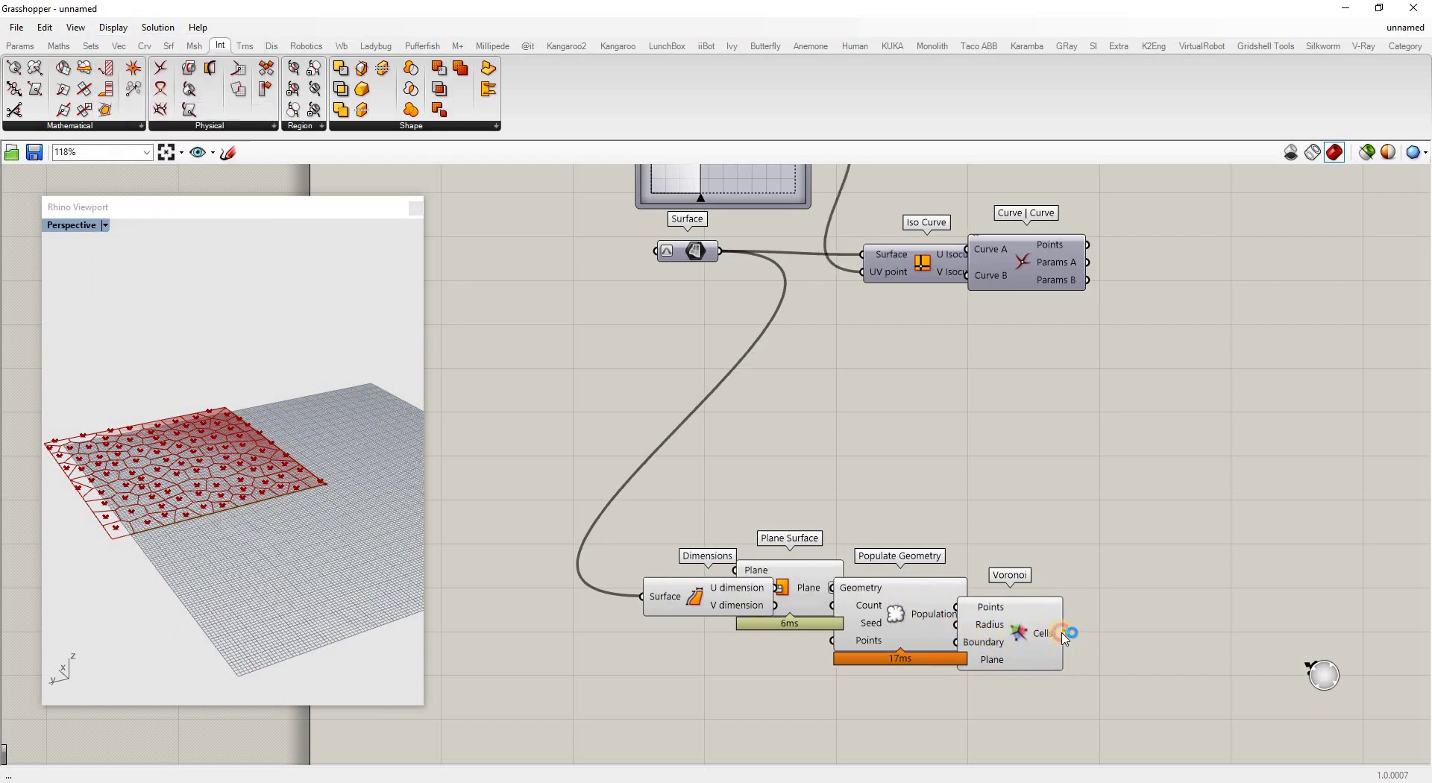
drag(1061, 634, 1113, 636)
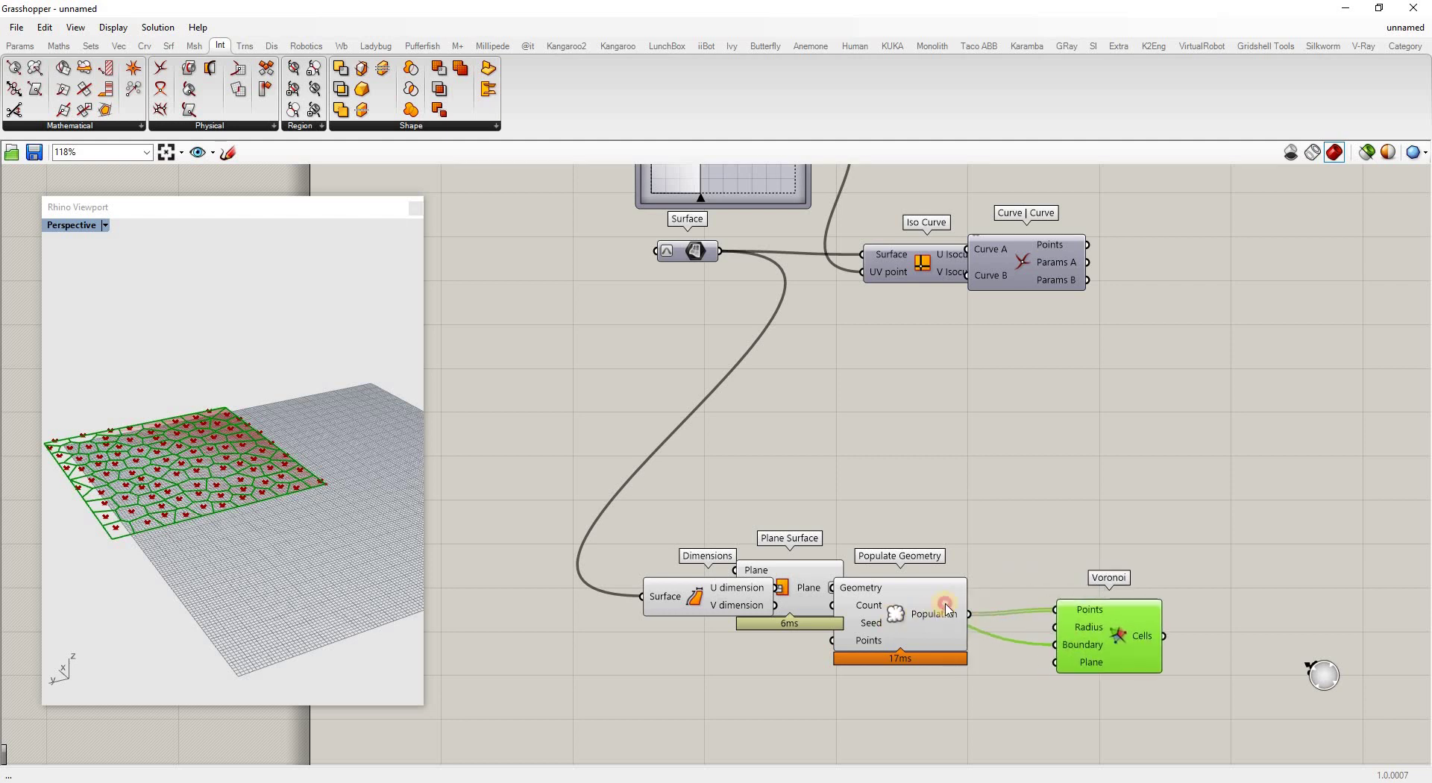
drag(945, 607, 1003, 598)
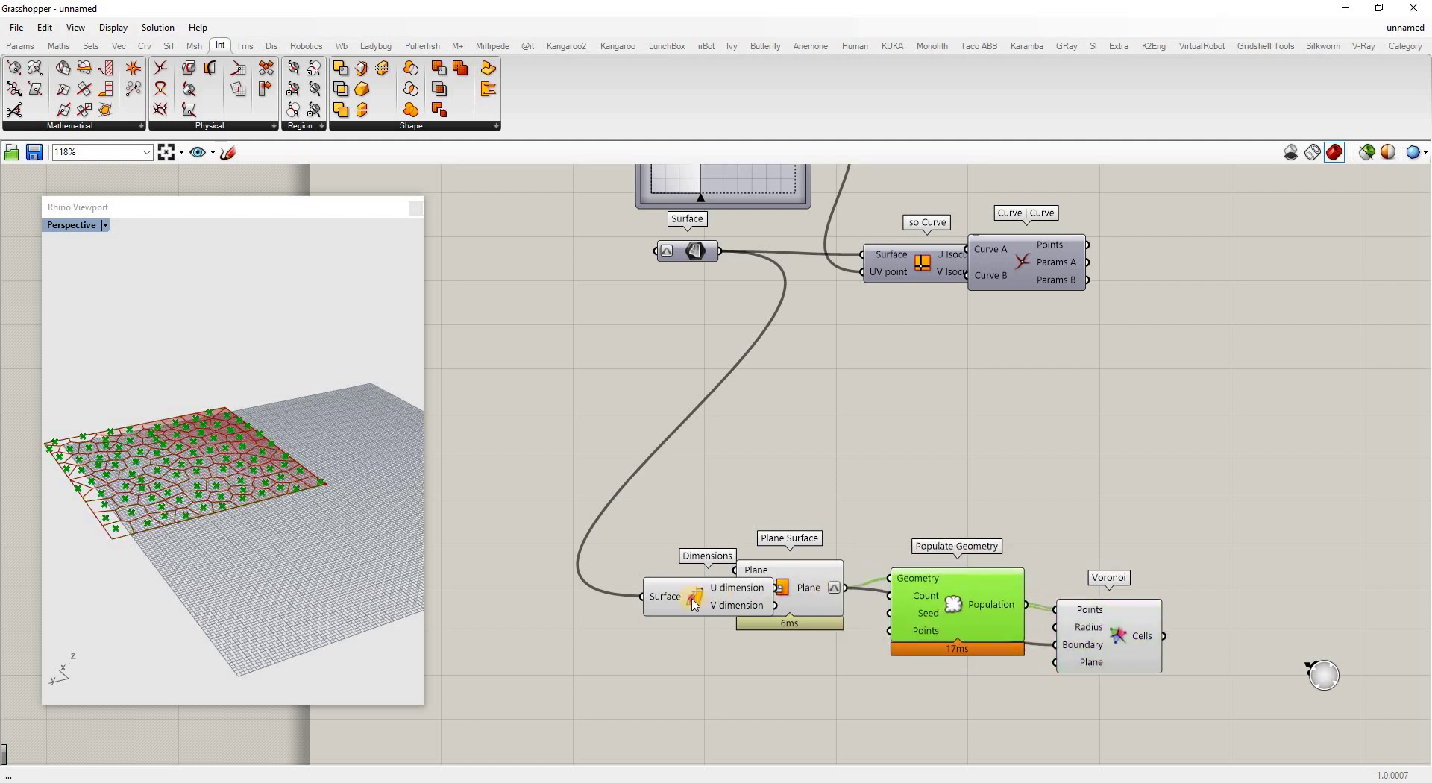
drag(677, 599, 621, 599)
drag(692, 608, 686, 614)
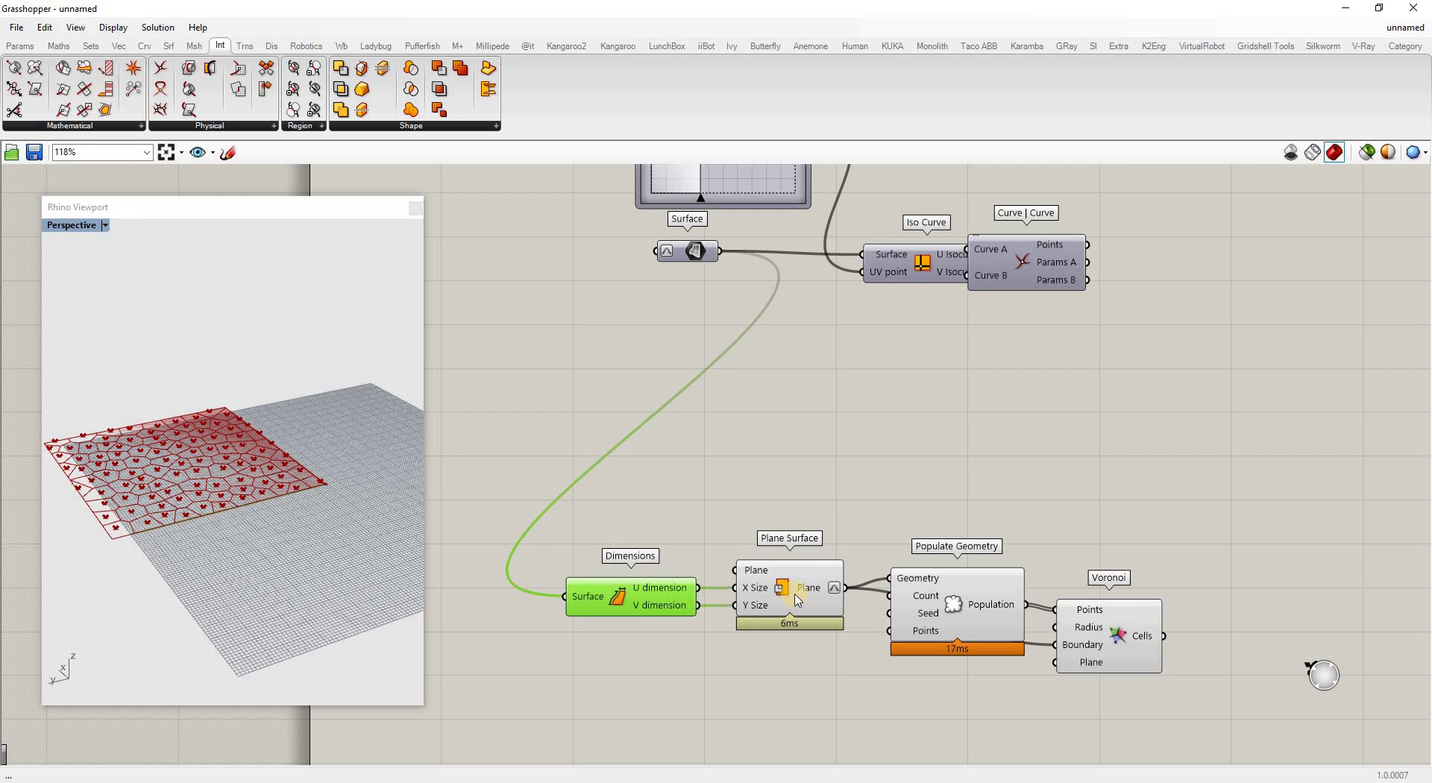
drag(793, 632, 791, 689)
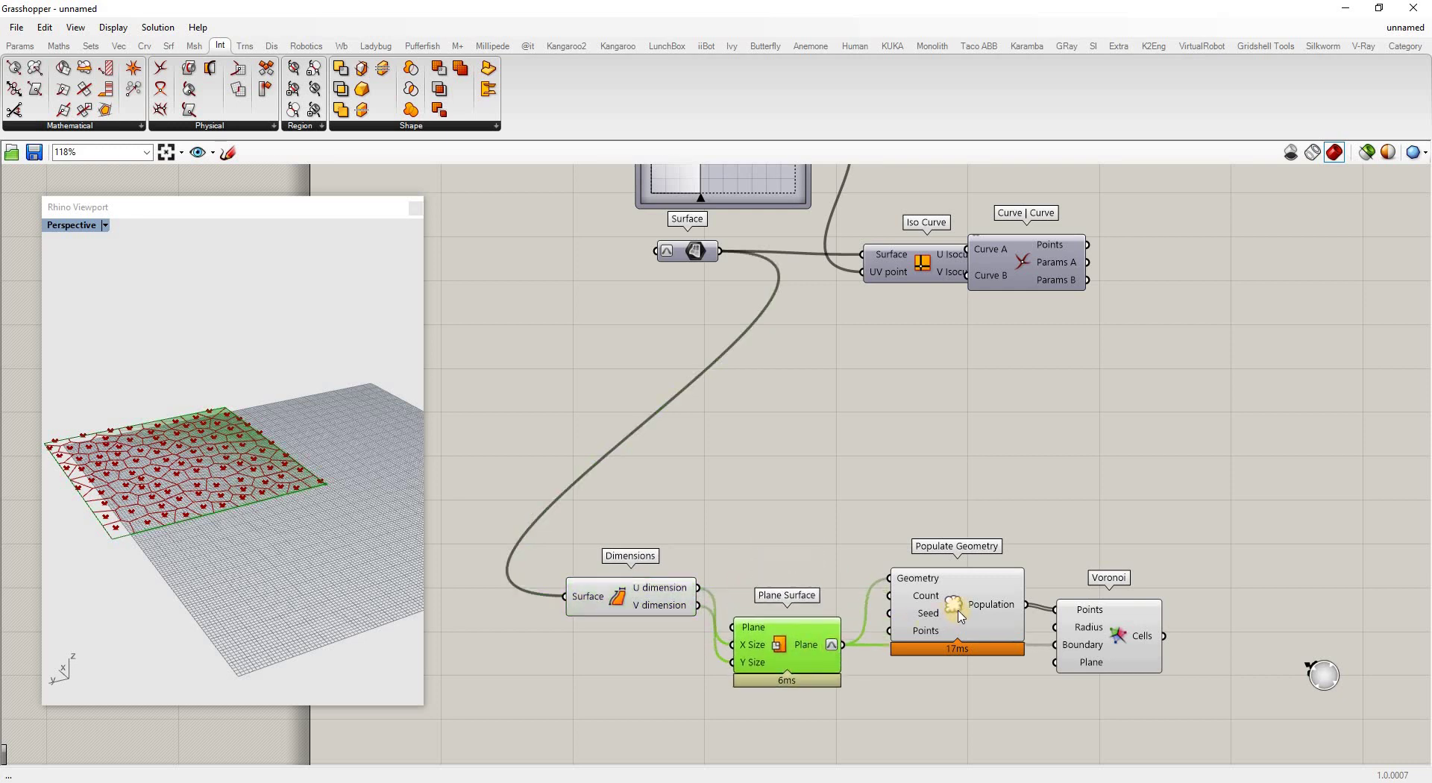
drag(964, 584, 962, 552)
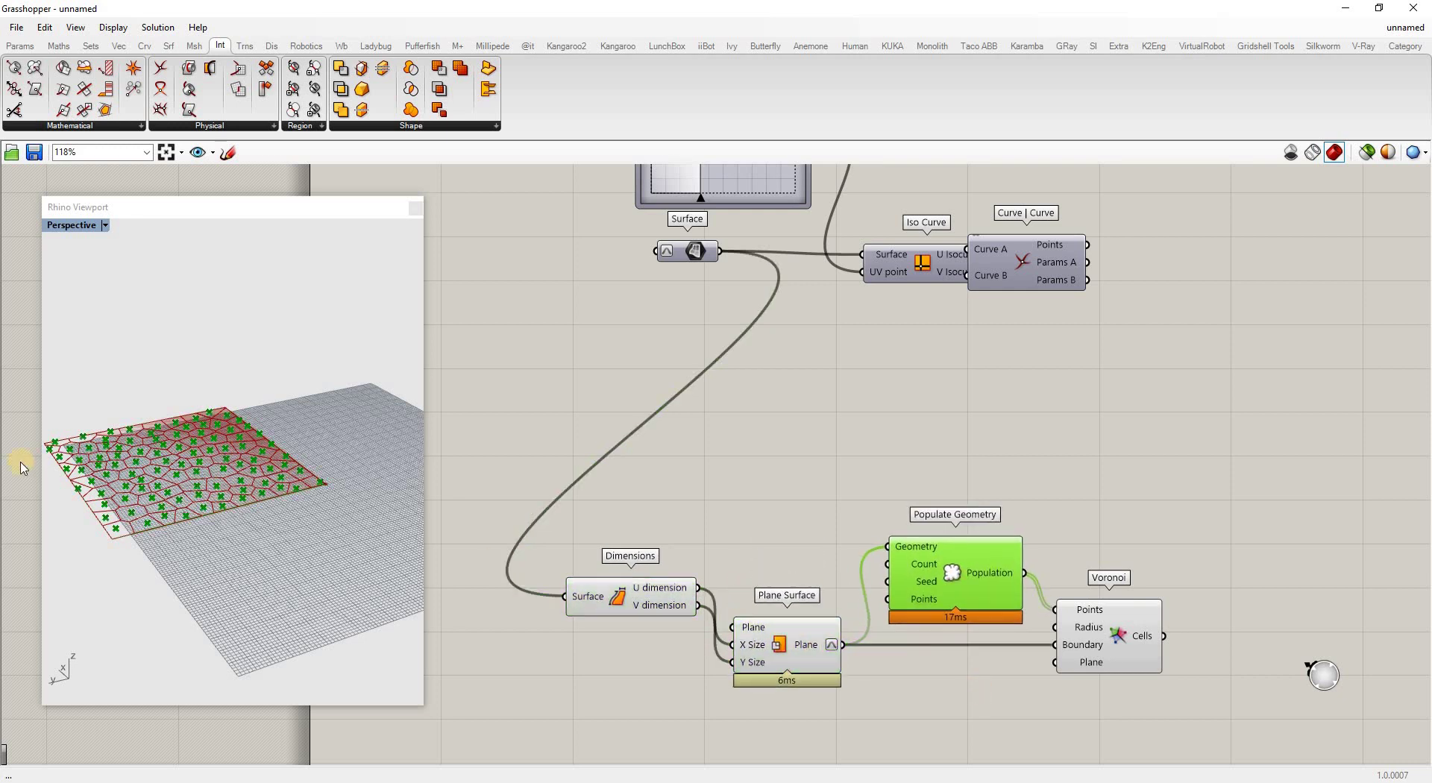
Turn off the preview of Dimensions, Plane Surface and Populate Geometry, leaving only the Voronoi cells displayed.
click(108, 454)
scroll(176, 457, up, 5)
scroll(186, 536, down, 3)
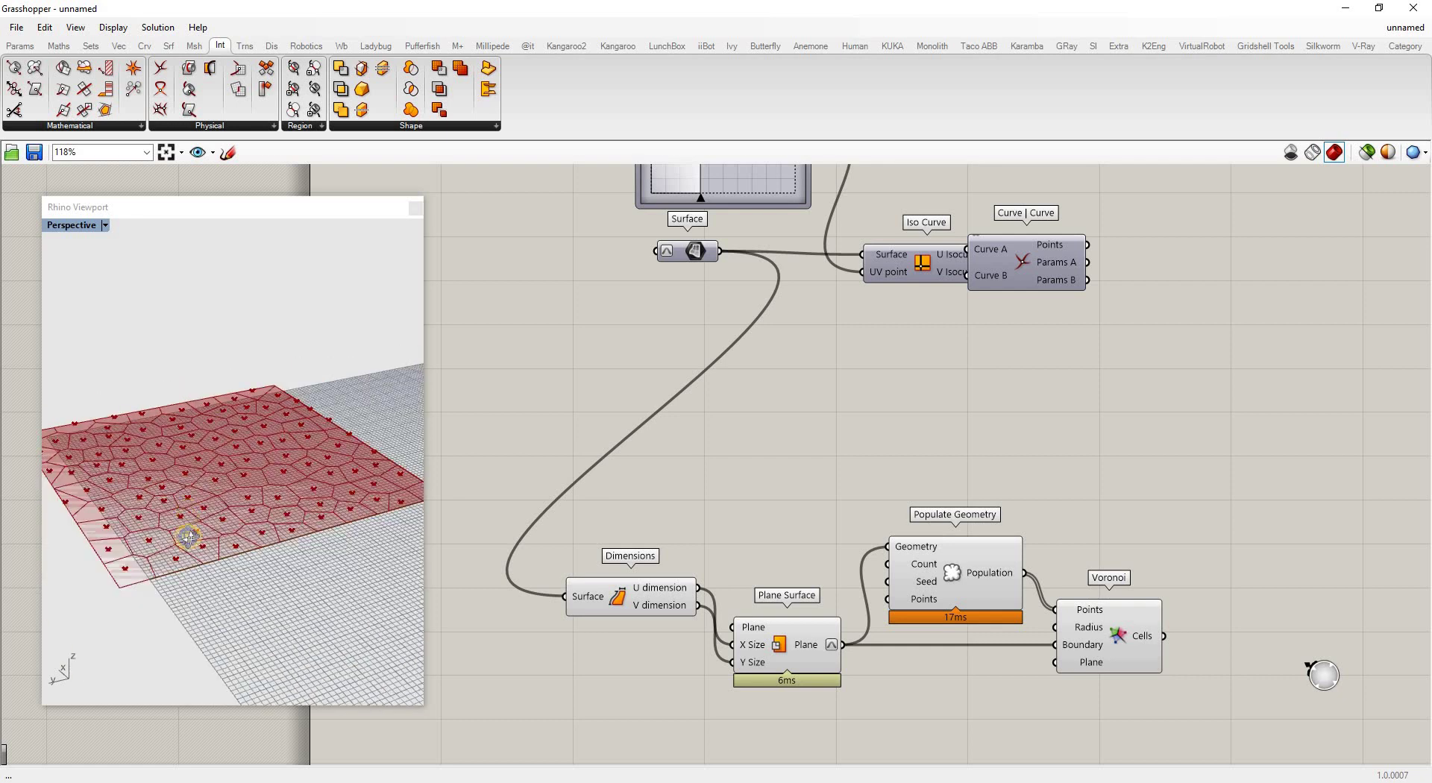
scroll(191, 569, up, 2)
mouse_move(192, 569)
right_down()
mouse_move(199, 552)
mouse_move(212, 575)
right_up()
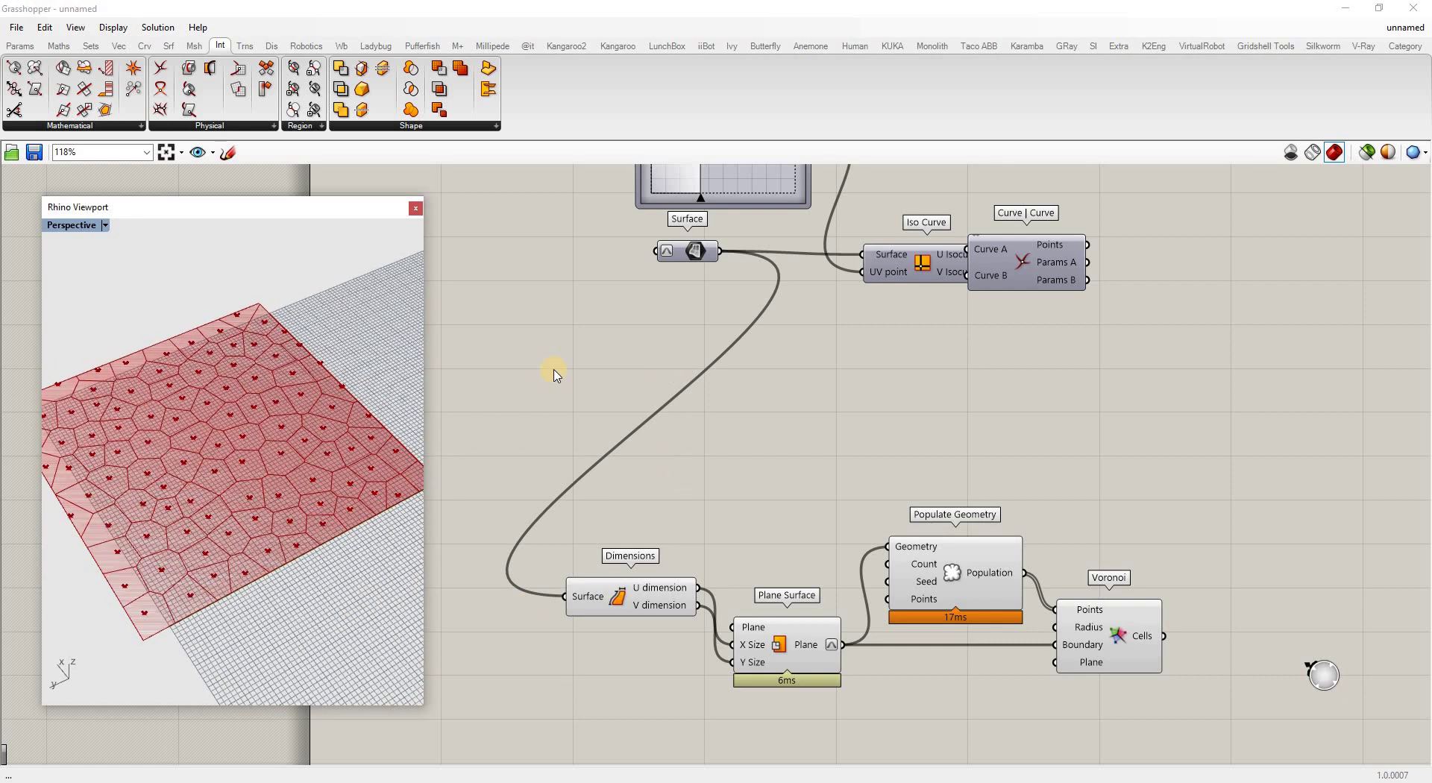
scroll(682, 636, down, 2)
drag(932, 723, 550, 497)
right_click(852, 506)
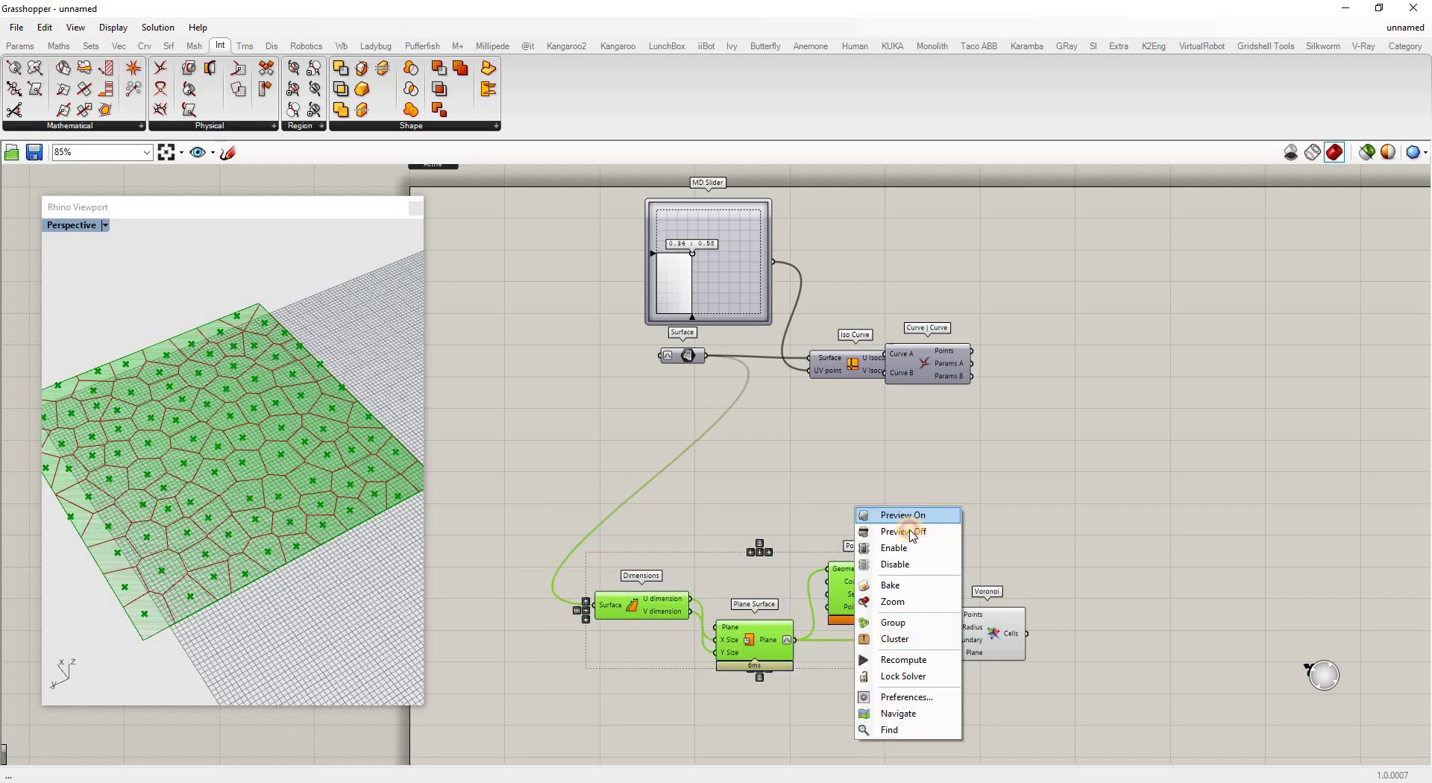
click(876, 527)
click(442, 477)
Widen the Rhino viewport window and turn on the preview of the Surface component to compare it with the flat cells.
right_drag(181, 484, 409, 497)
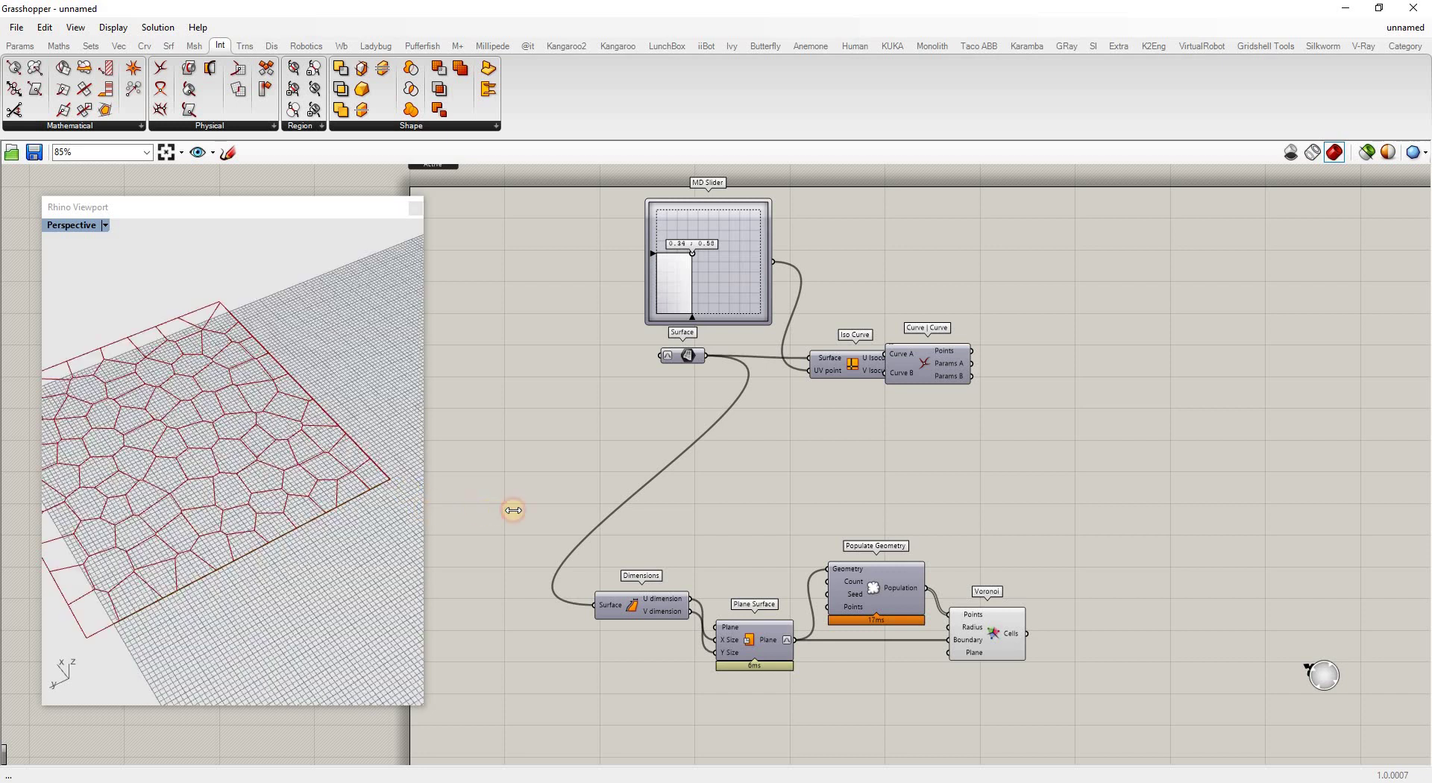
drag(513, 510, 540, 509)
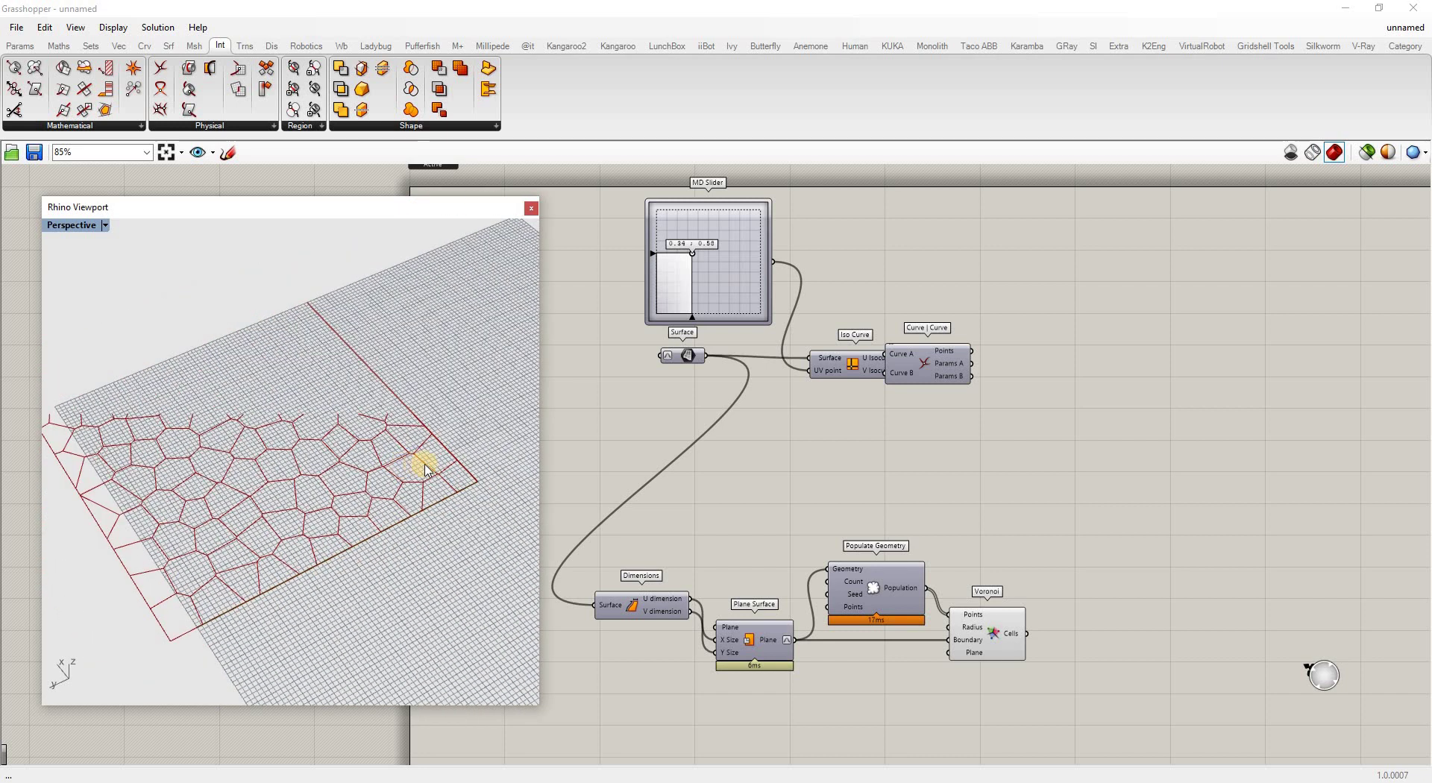
right_drag(422, 471, 307, 459)
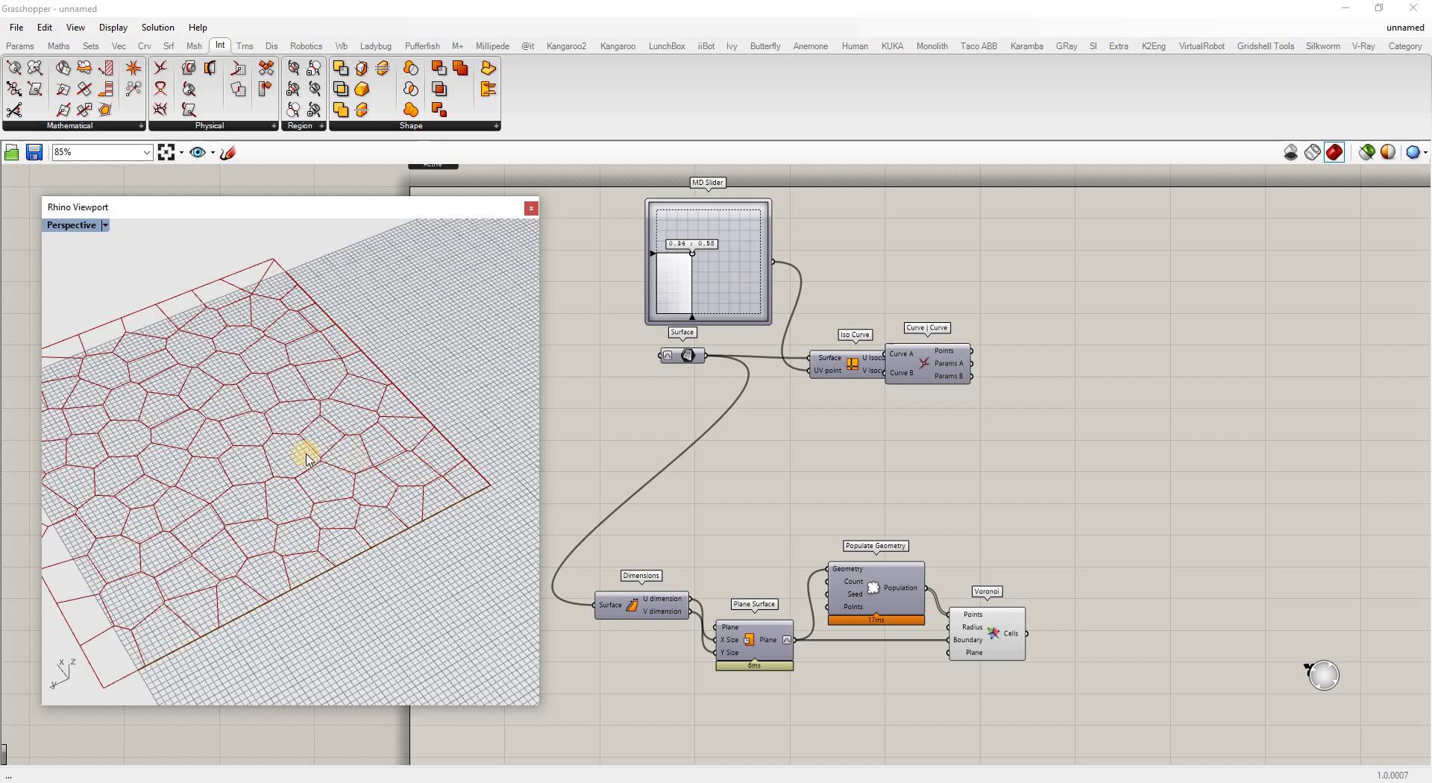
right_click(686, 354)
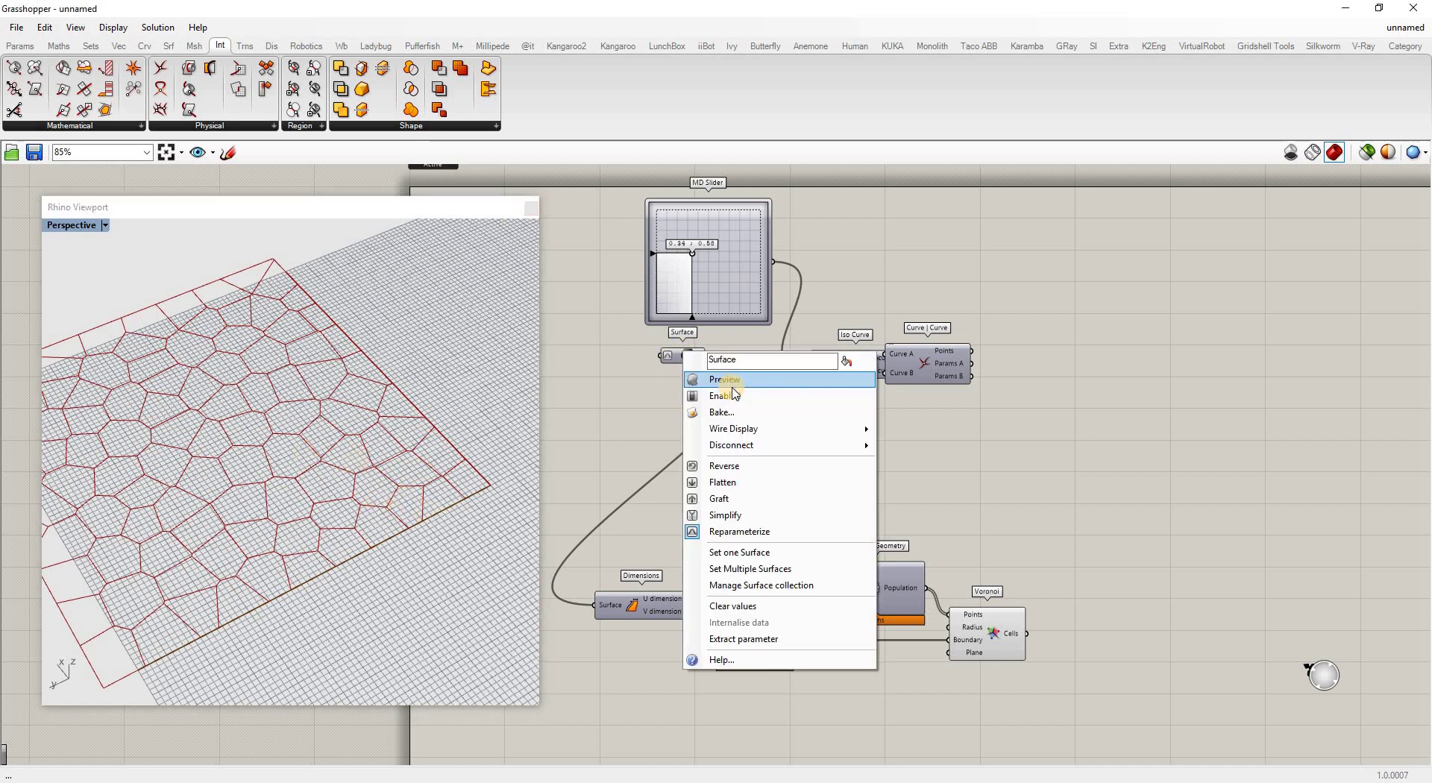
click(598, 391)
right_drag(345, 435, 320, 457)
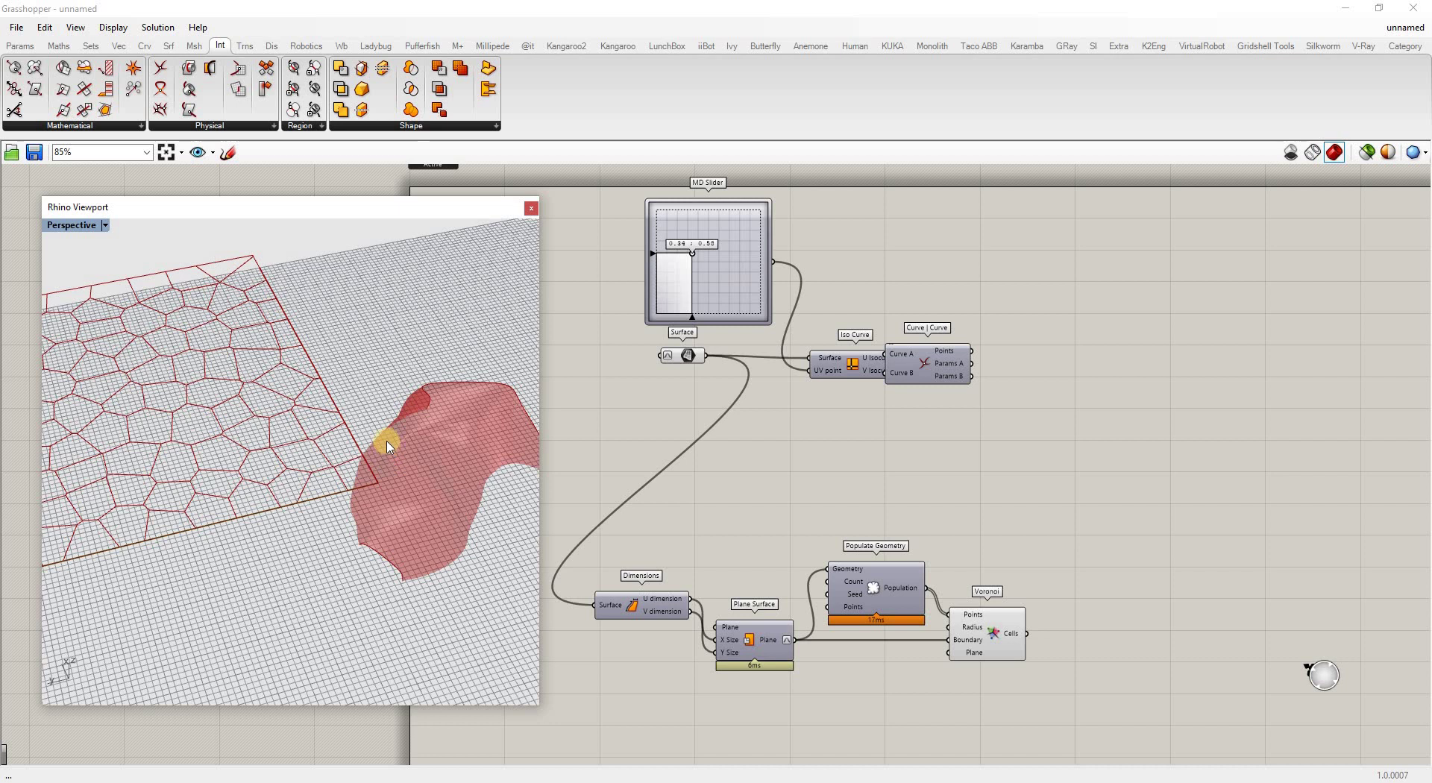
Add an Explode component after Voronoi and feed the Voronoi Cells output into its Curve input.
double_click(1086, 628)
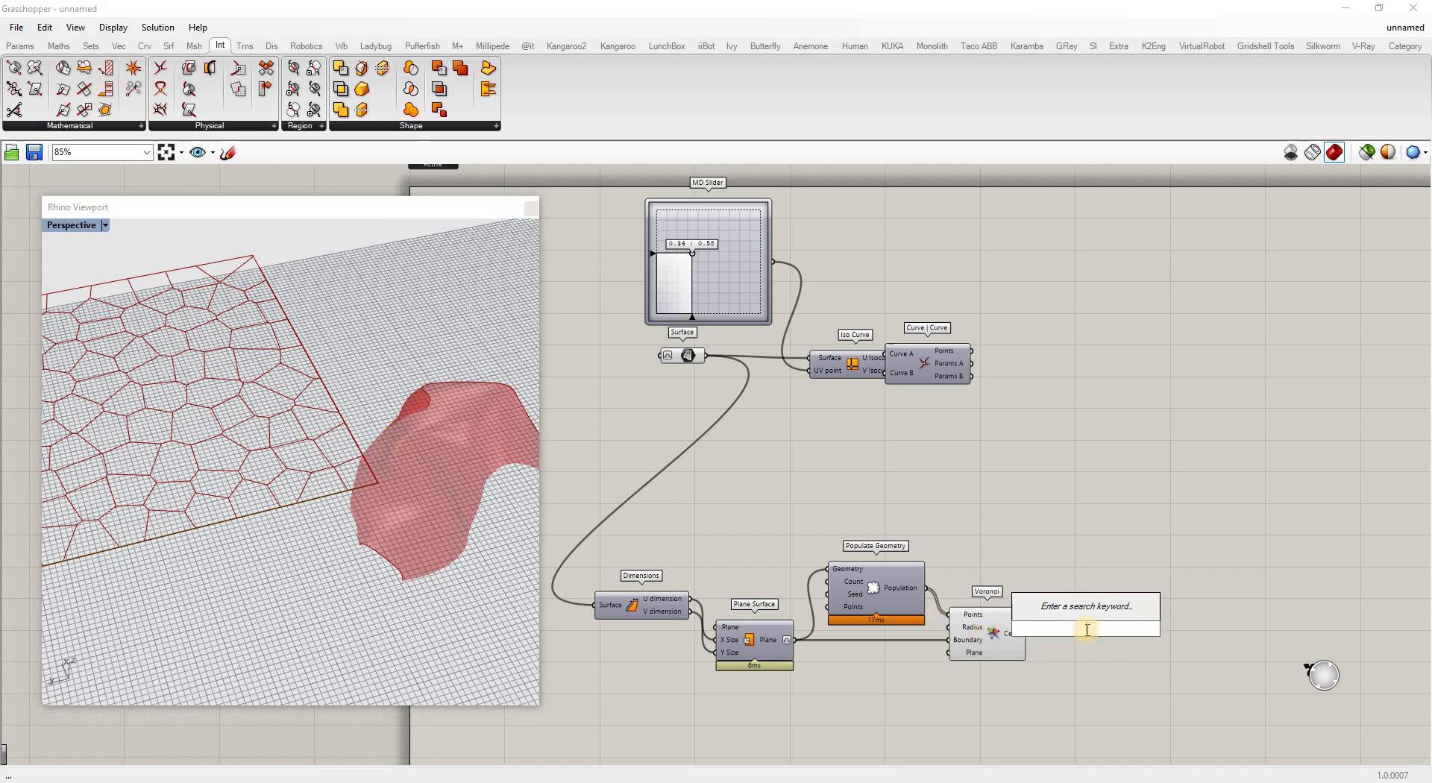
text(dis)
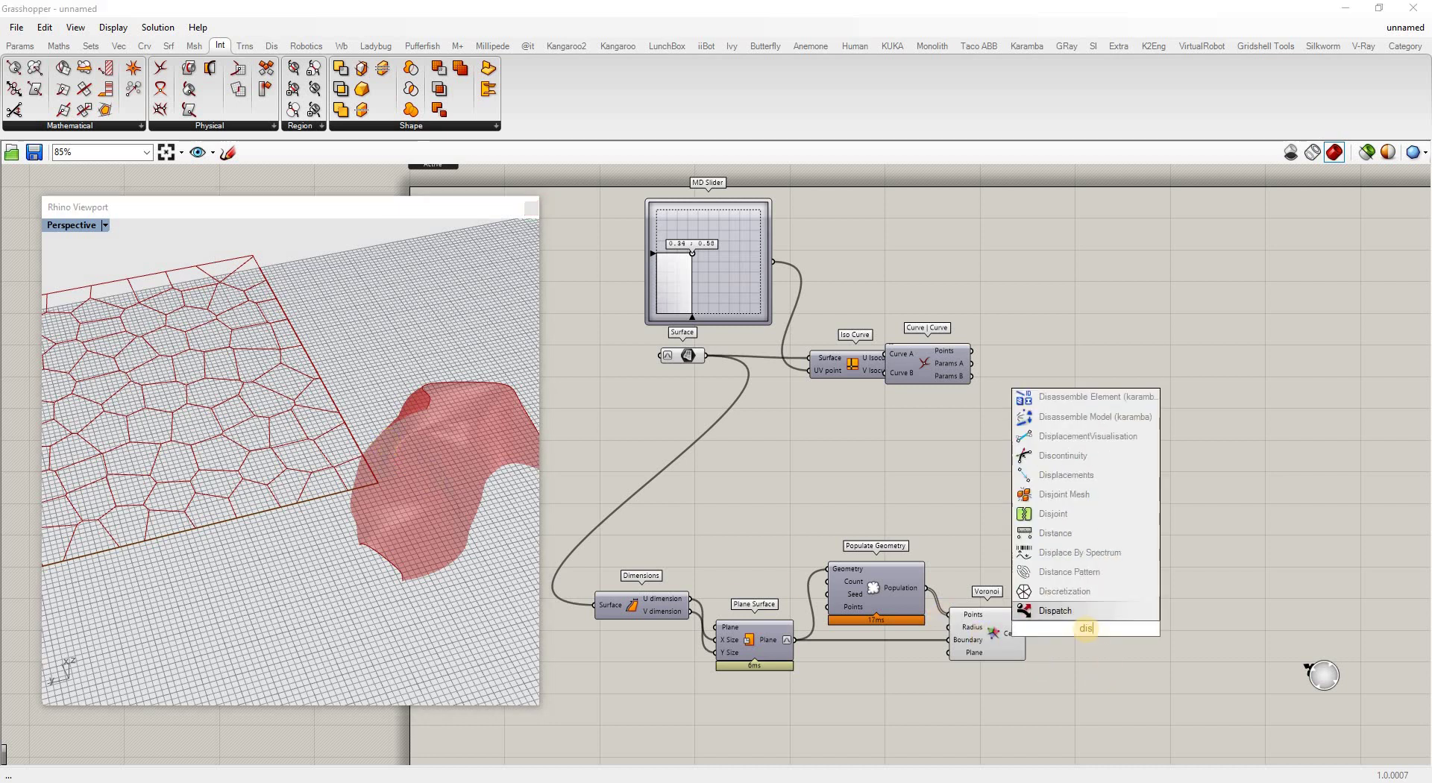
key(BackSpace)
key(BackSpace)
key(BackSpace)
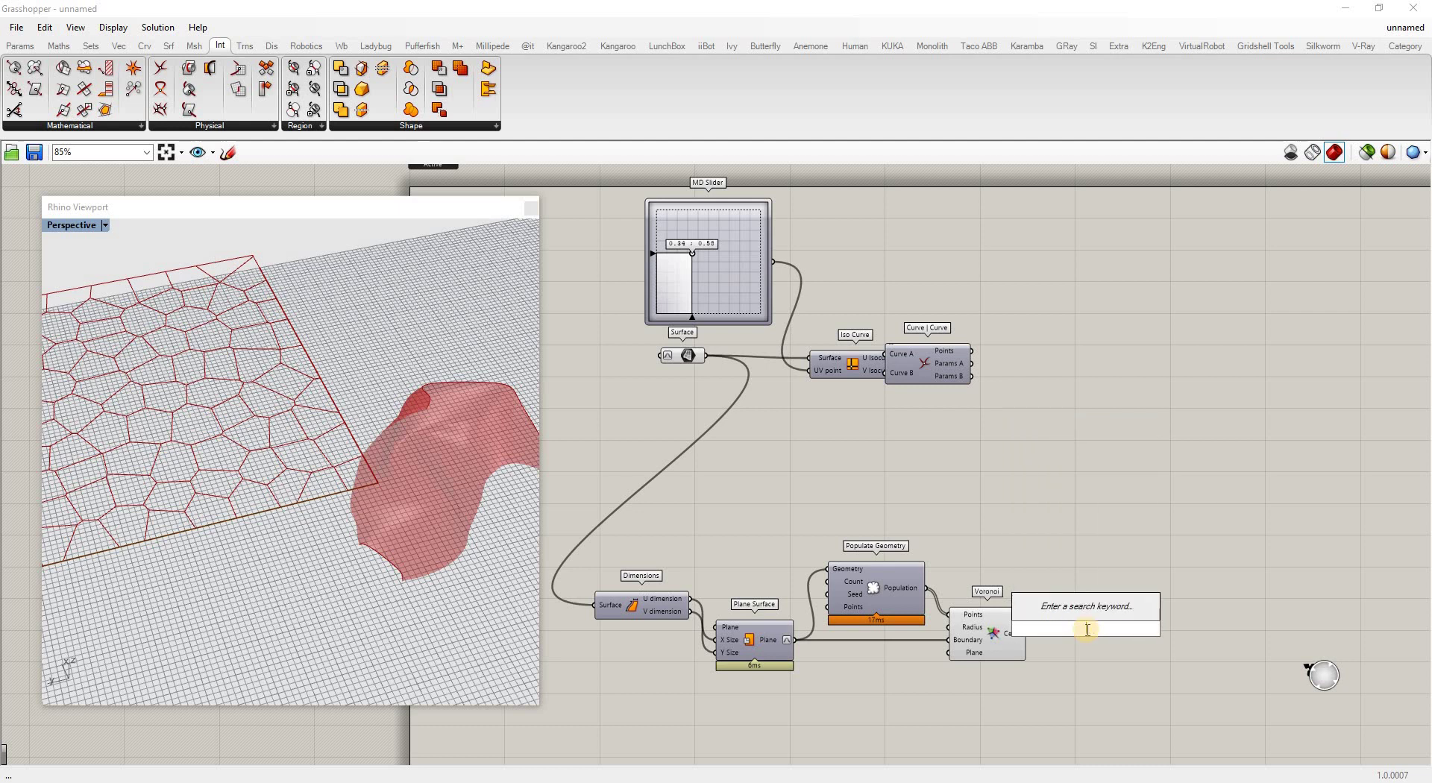
text(explode)
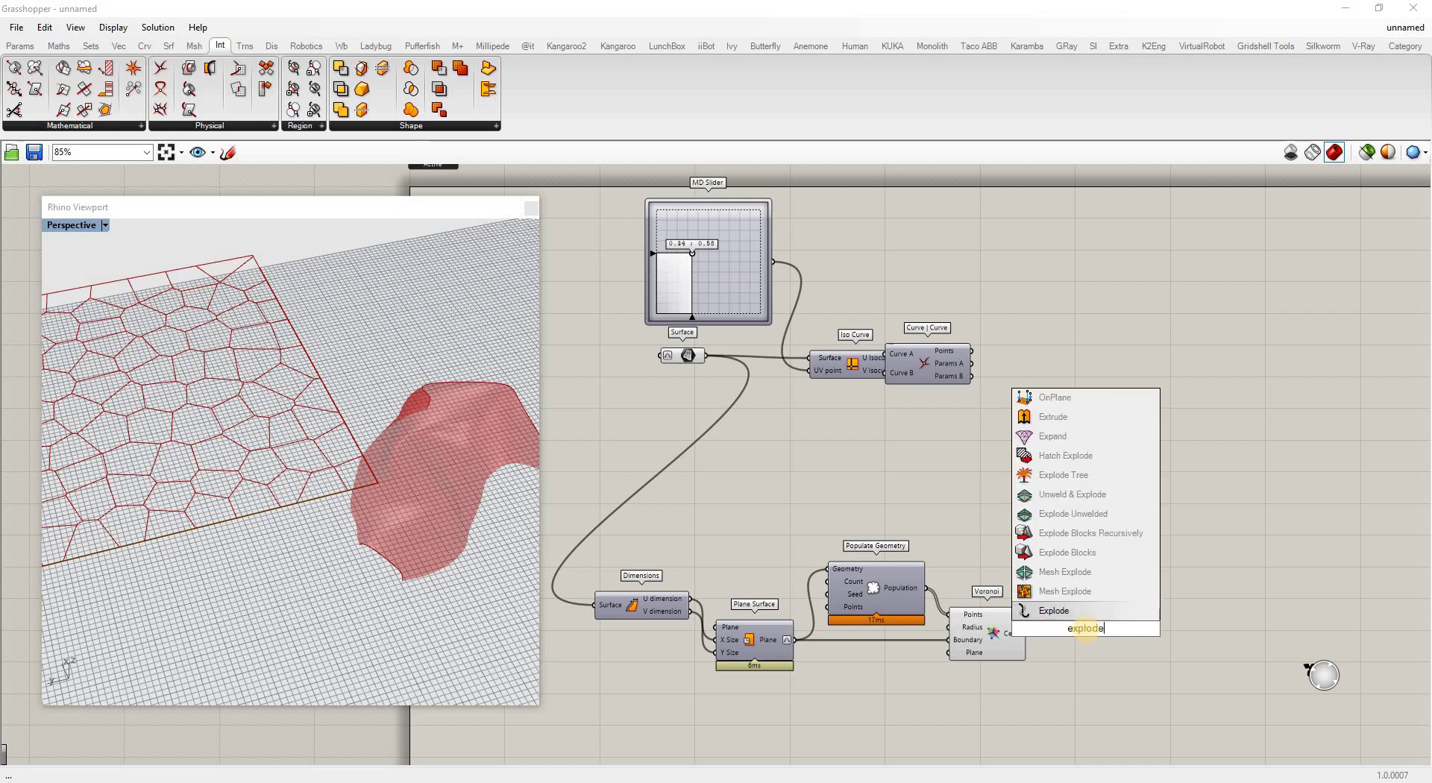
click(1044, 610)
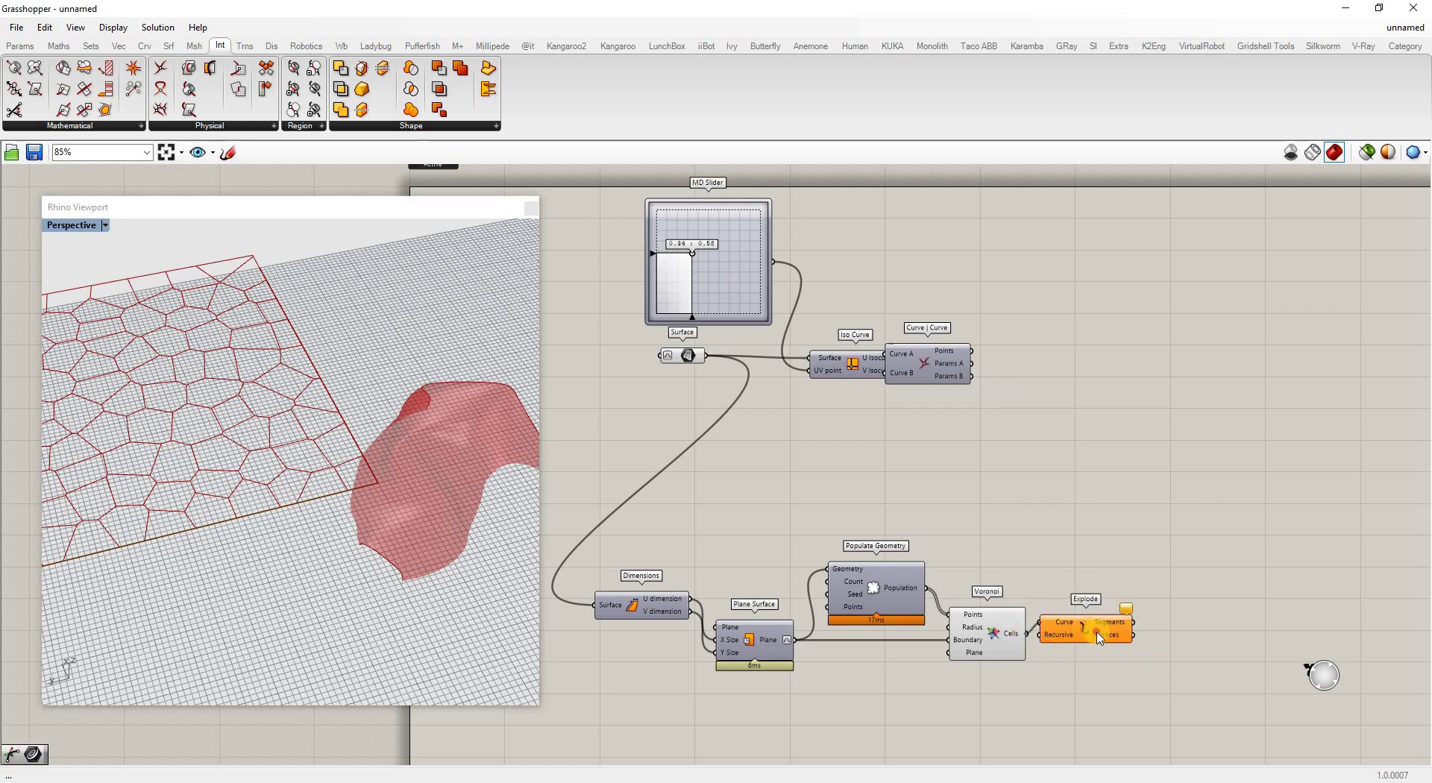
mouse_move(1098, 635)
mouse_down()
mouse_move(1110, 646)
mouse_move(1099, 661)
mouse_up()
click(1173, 608)
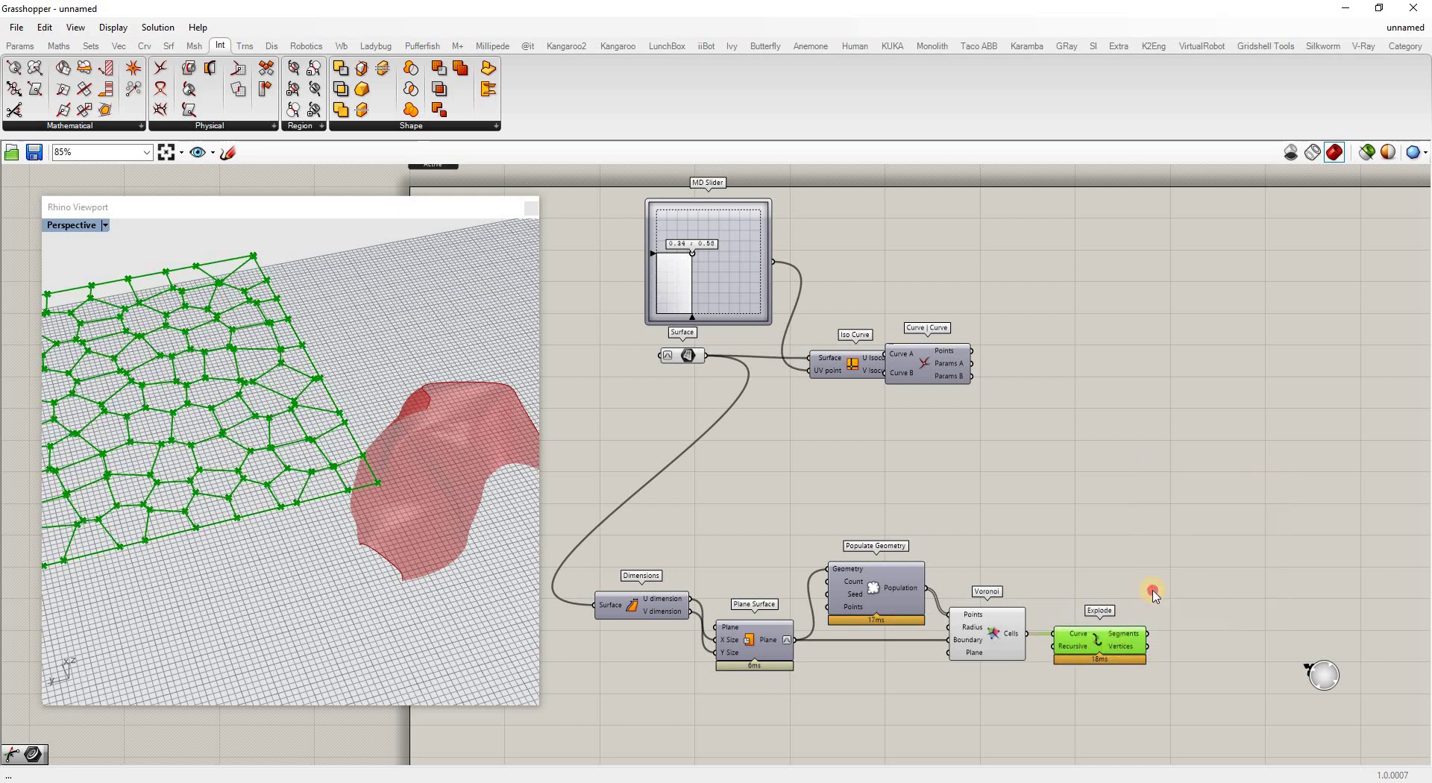
click(1014, 624)
click(1135, 649)
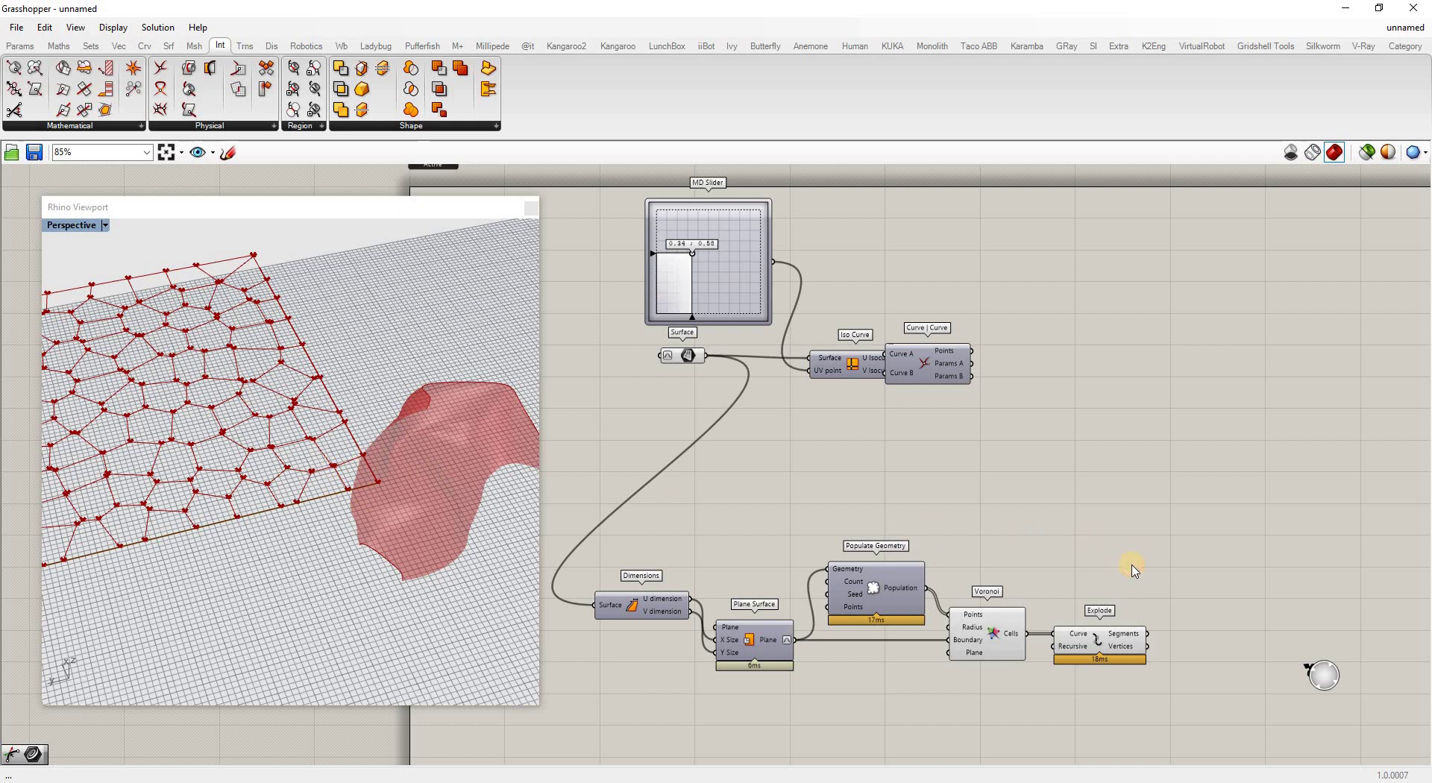
Add a Surface Closest Point component, feeding Explode's Vertices into Point and Plane Surface's output into Surface.
double_click(1190, 581)
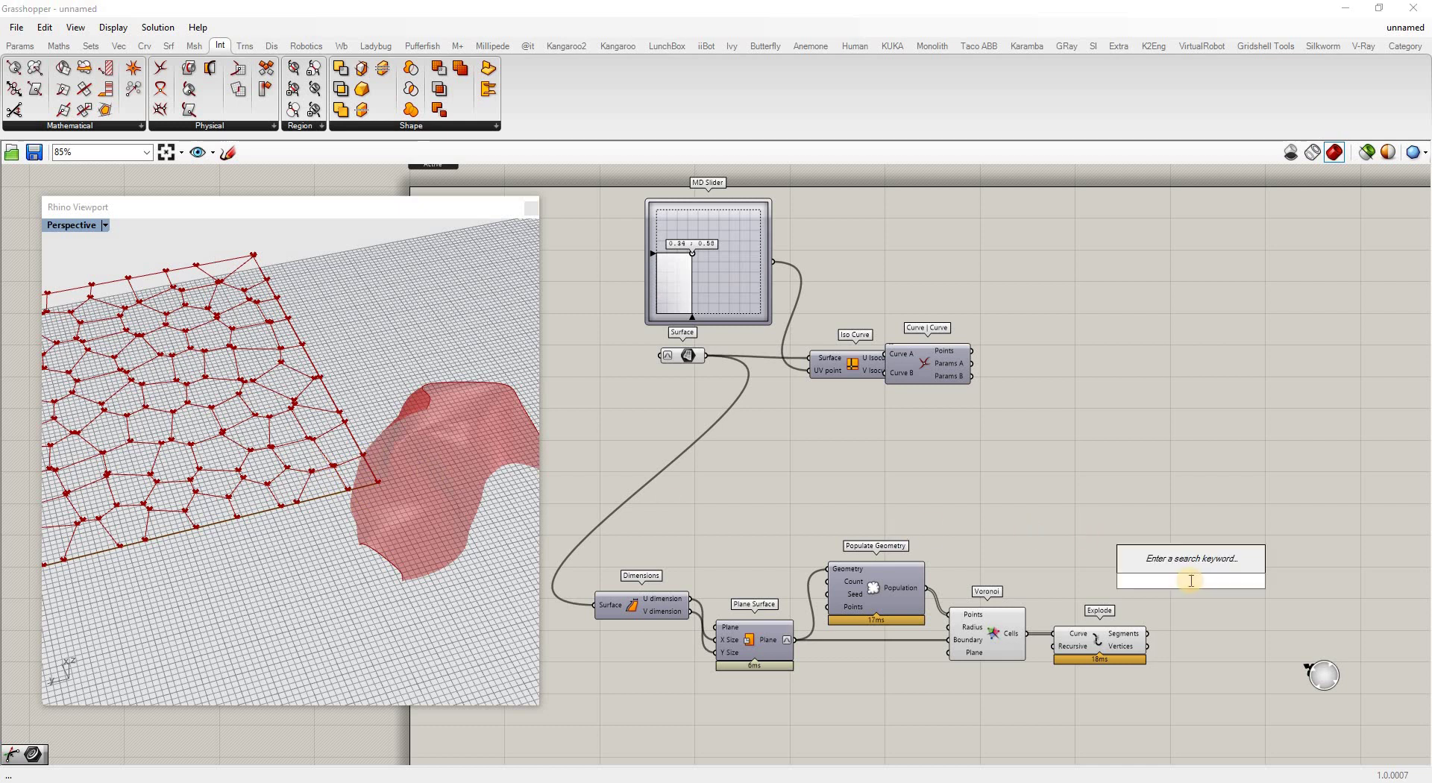
text(surface)
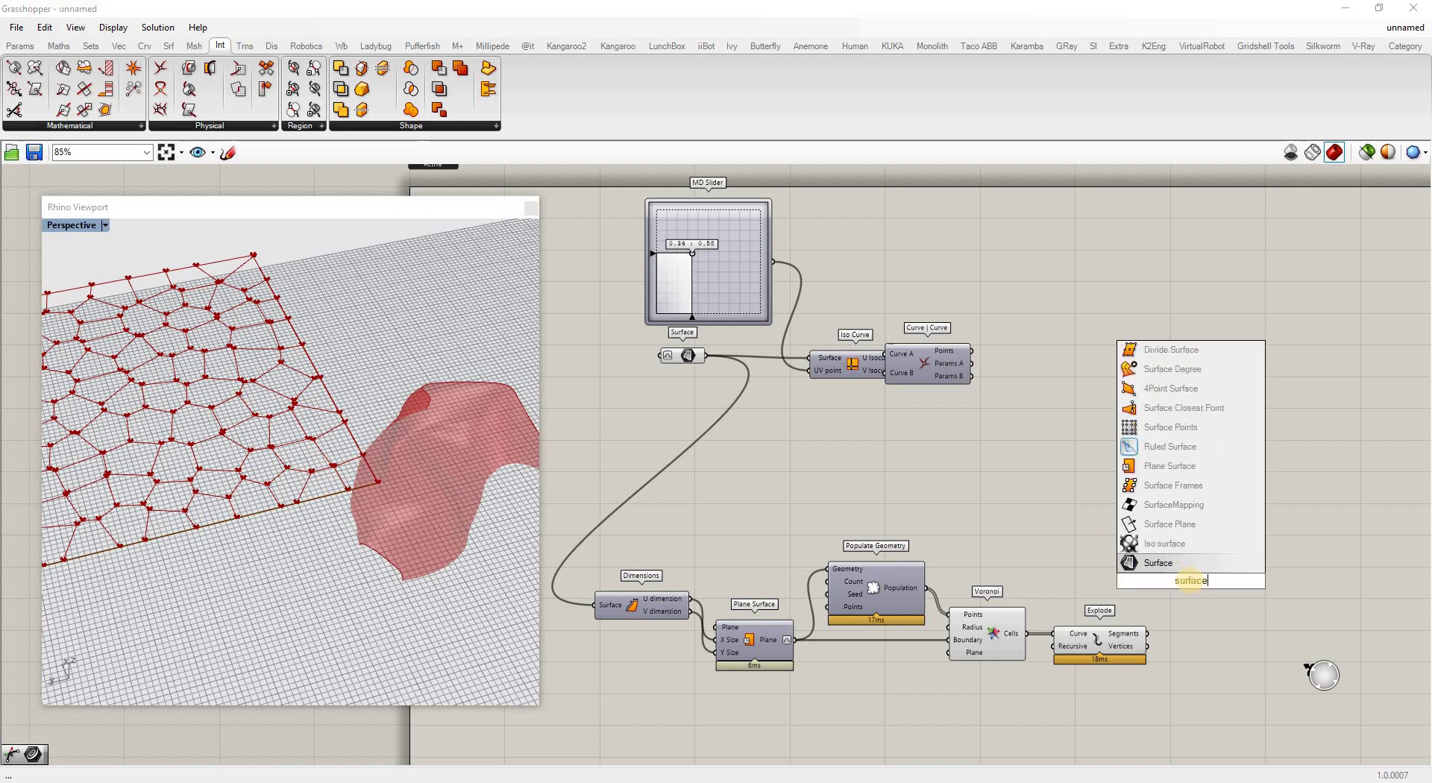
text( closest)
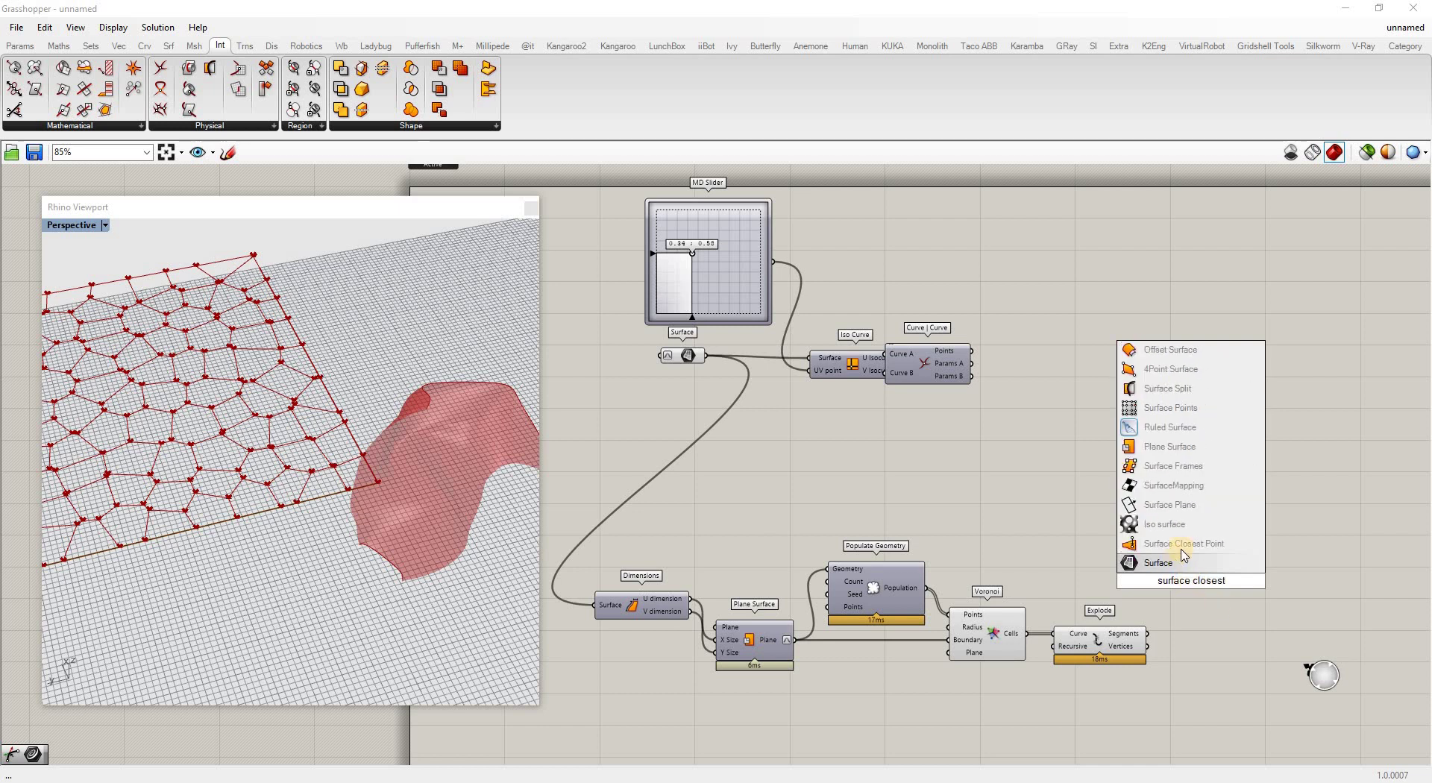
click(1182, 543)
drag(1214, 617, 1184, 613)
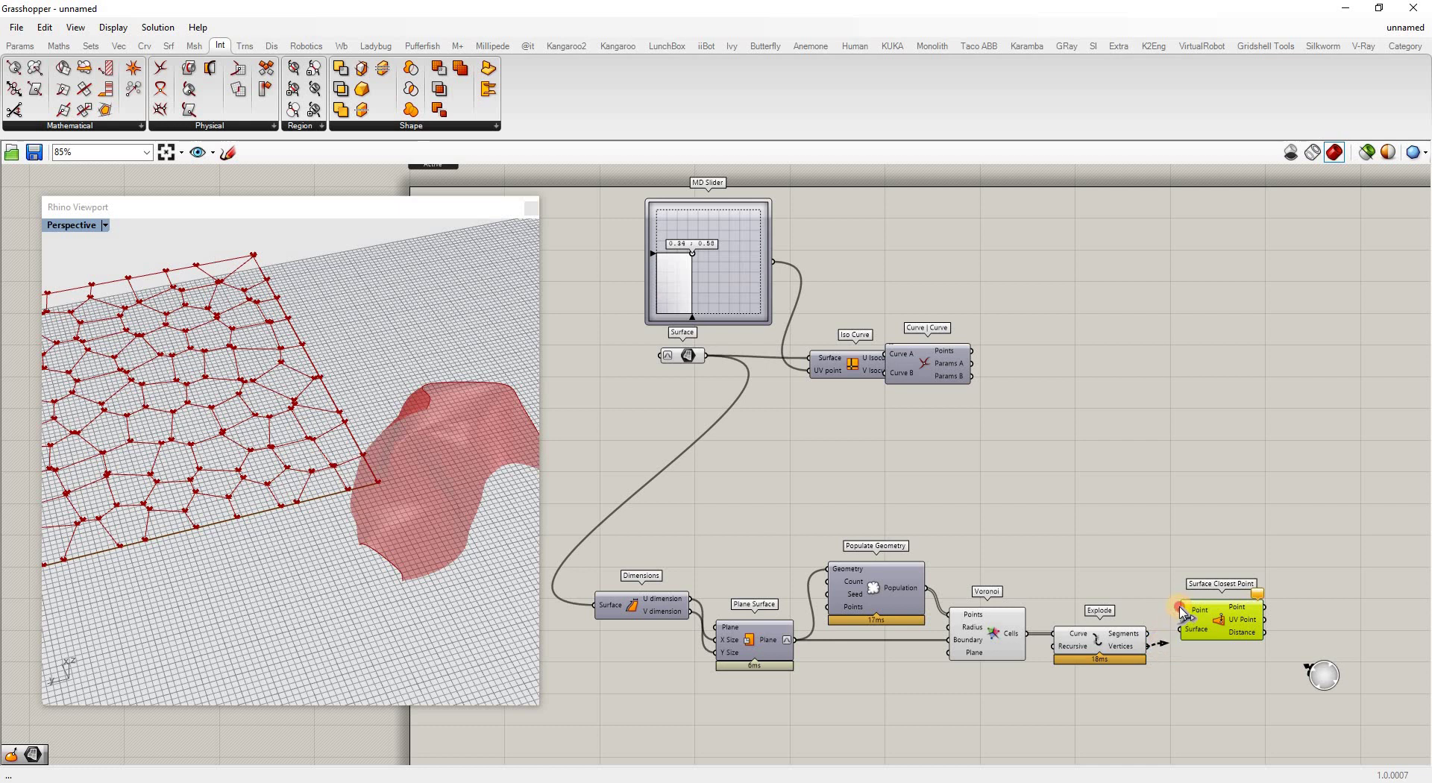
drag(1217, 695, 1220, 704)
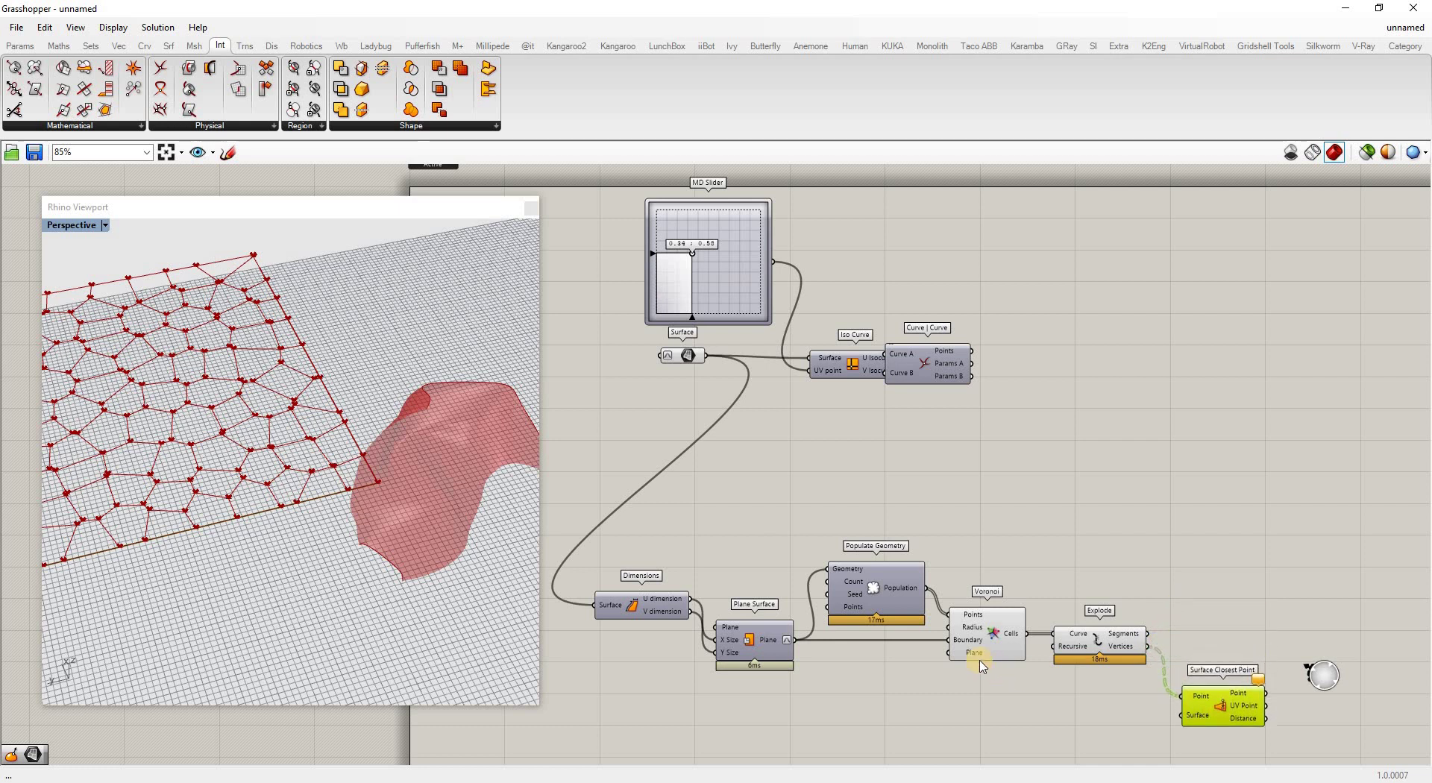
drag(793, 641, 1199, 696)
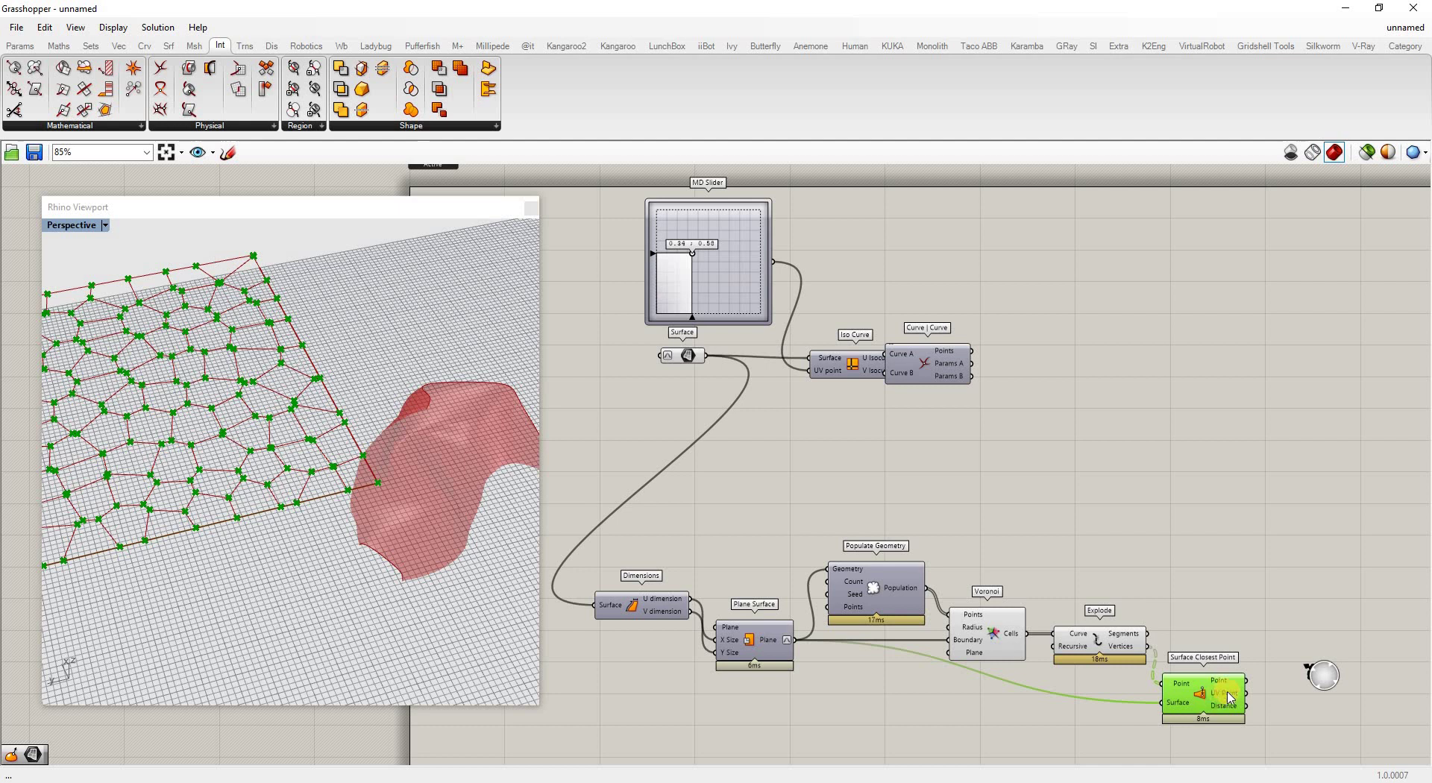
scroll(1144, 664, down, 2)
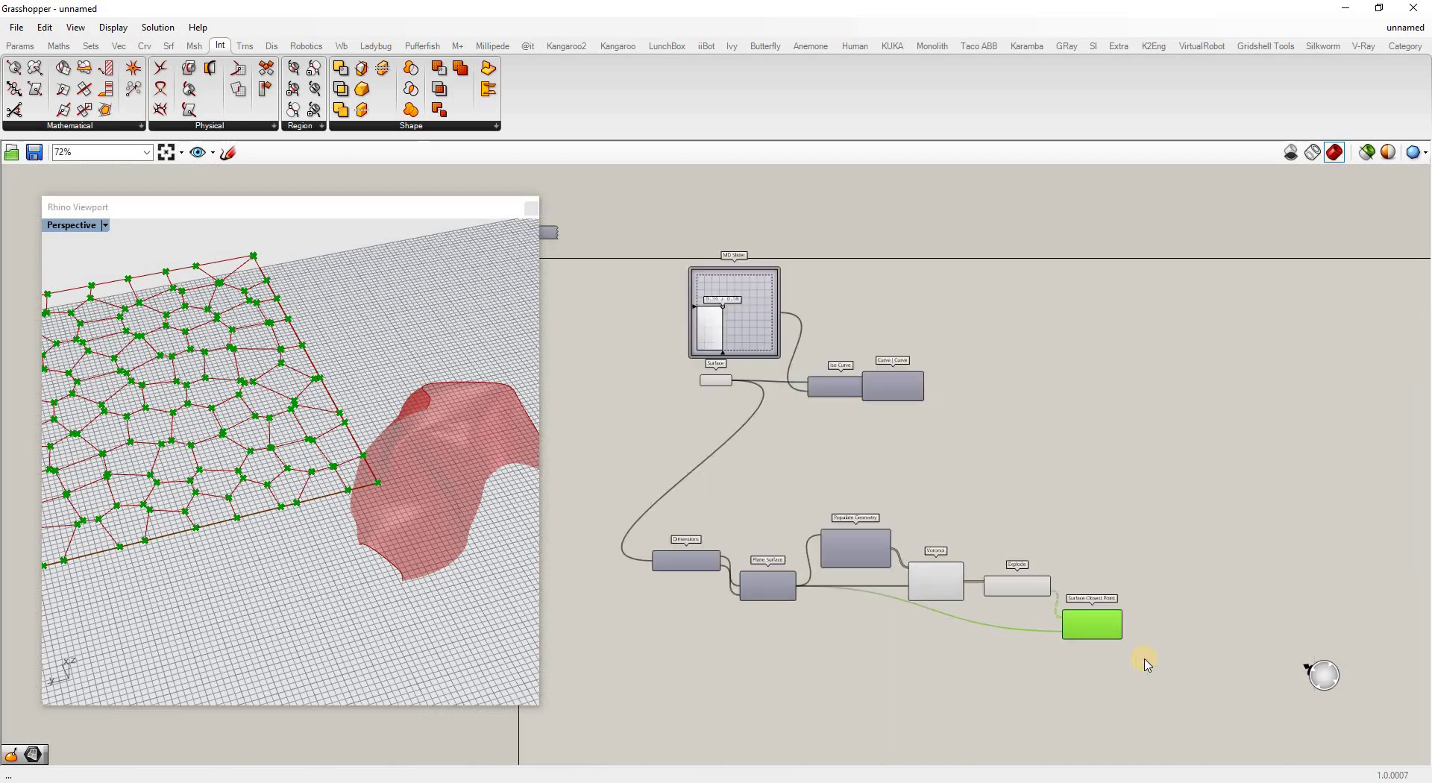
scroll(1144, 663, up, 4)
click(1168, 627)
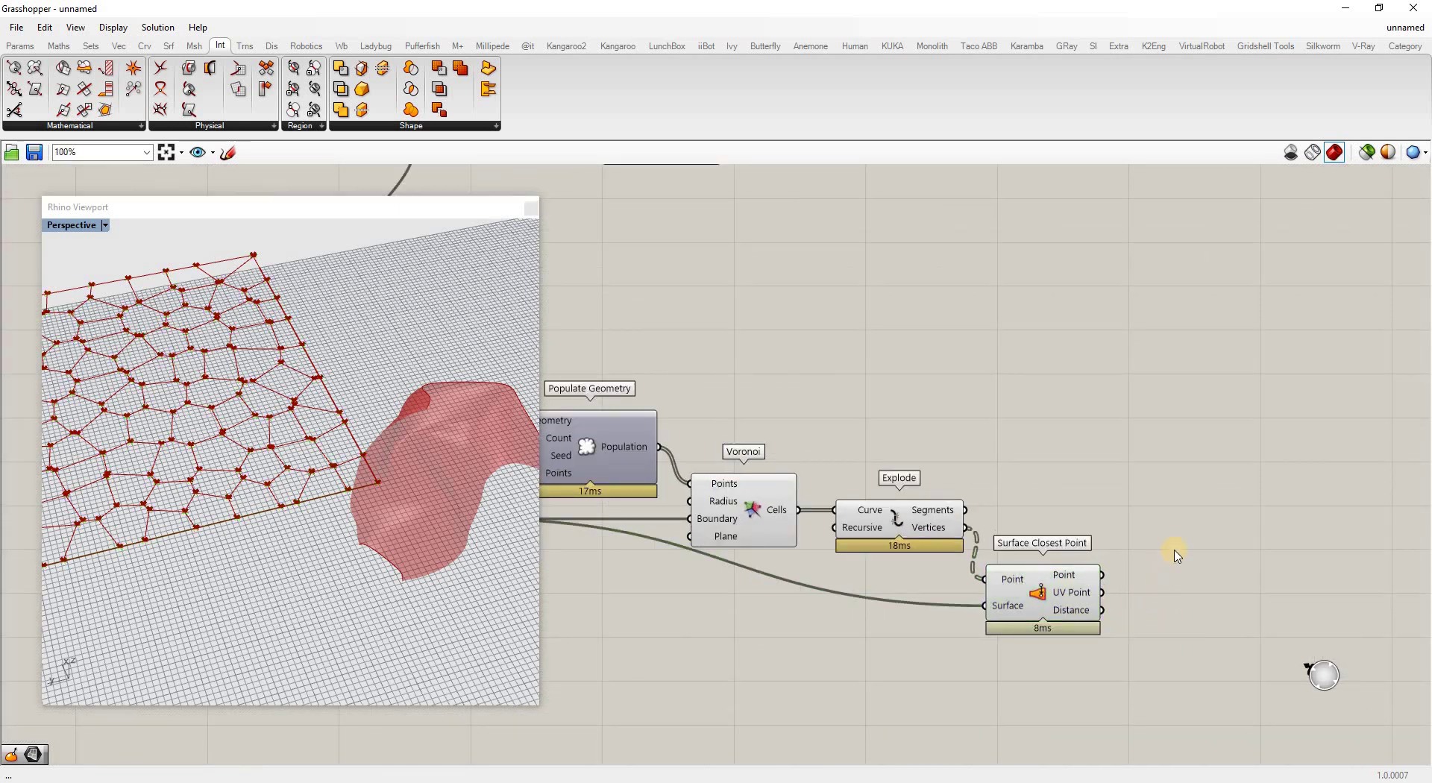
Add an Evaluate Surface component, feeding Plane Surface's output into Surface and Surface Closest Point's UV Point into Point.
scroll(1173, 553, down, 3)
double_click(1176, 550)
text(eval)
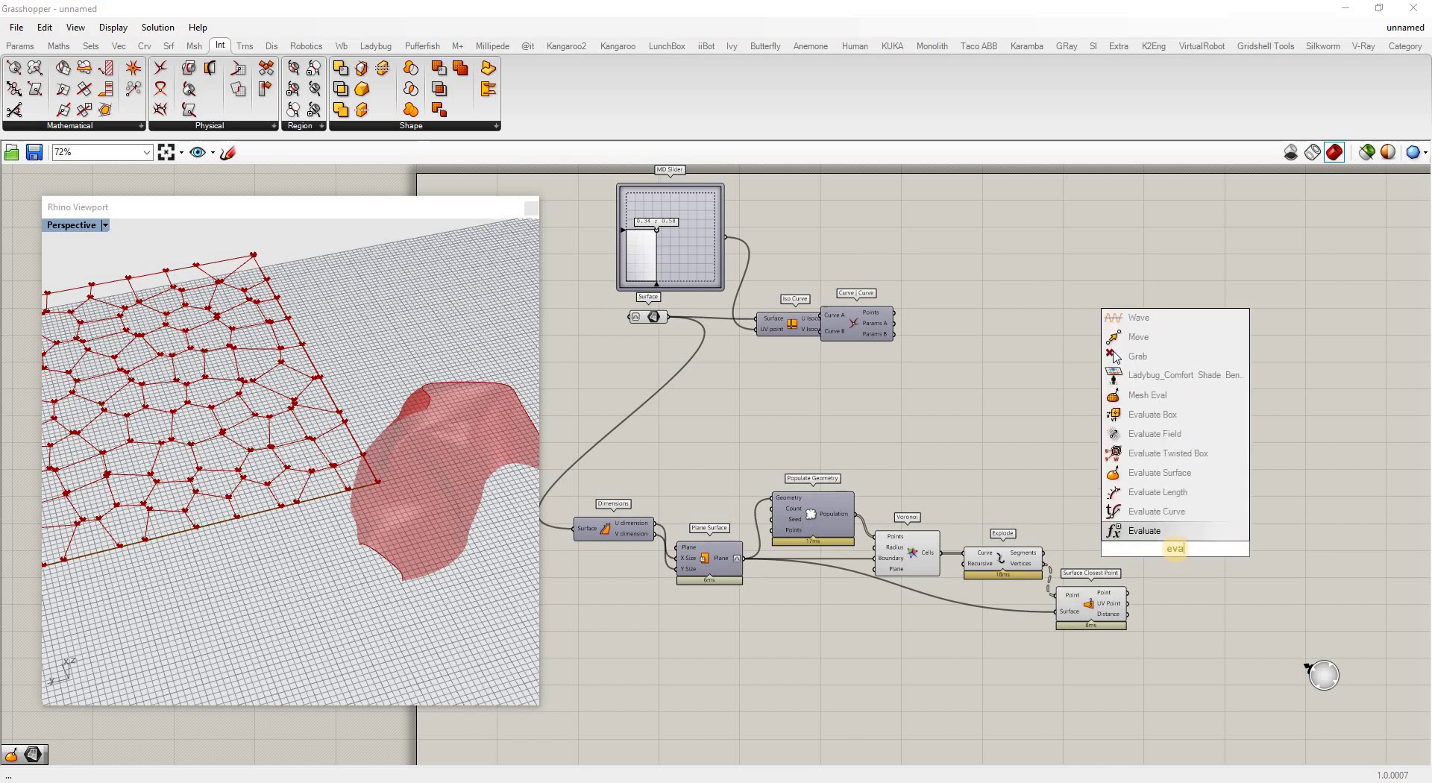
click(1160, 474)
drag(744, 559, 1136, 534)
scroll(1141, 601, up, 2)
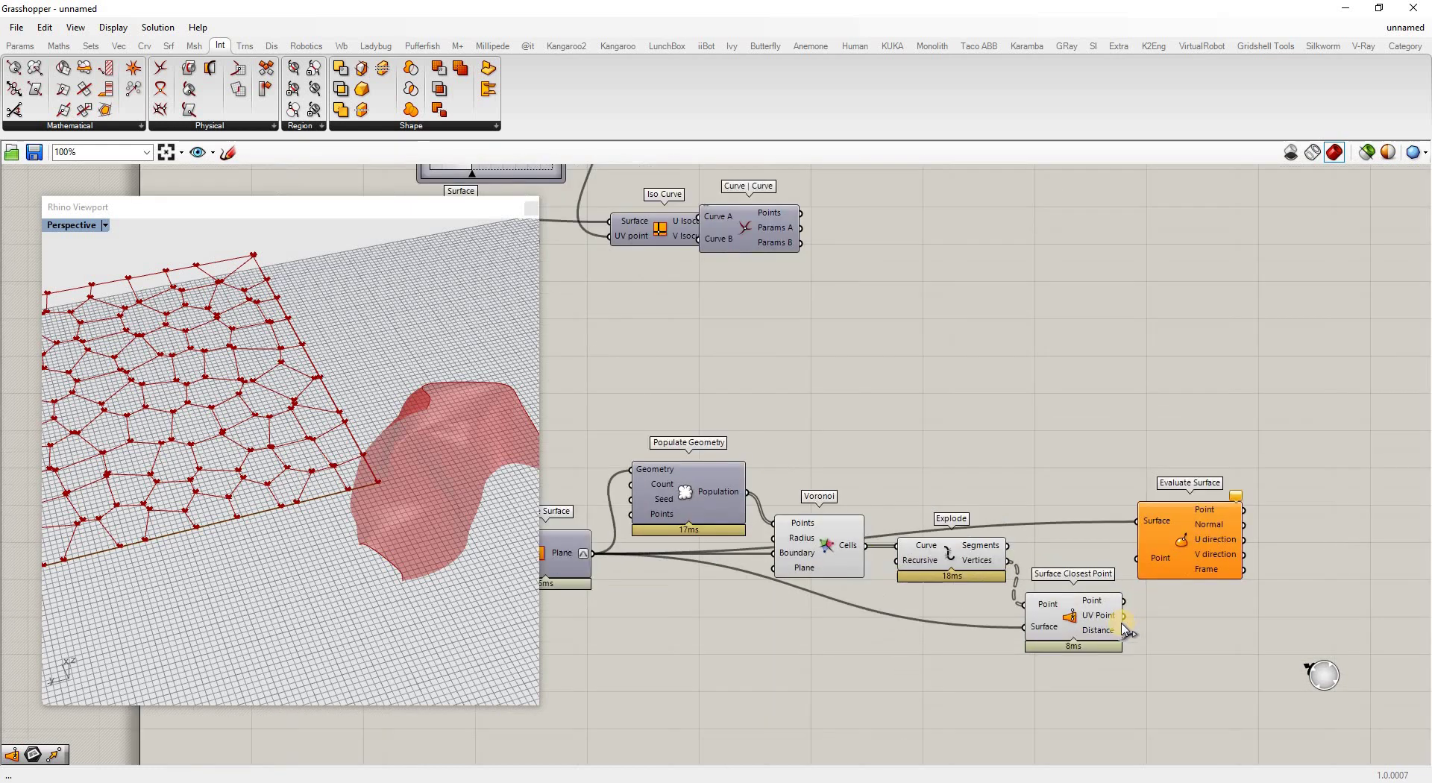
drag(1124, 615, 1210, 566)
Replace the Surface input of Evaluate Surface with the free-form Surface parameter instead of the Plane Surface output.
scroll(289, 502, up, 3)
scroll(289, 502, up, 2)
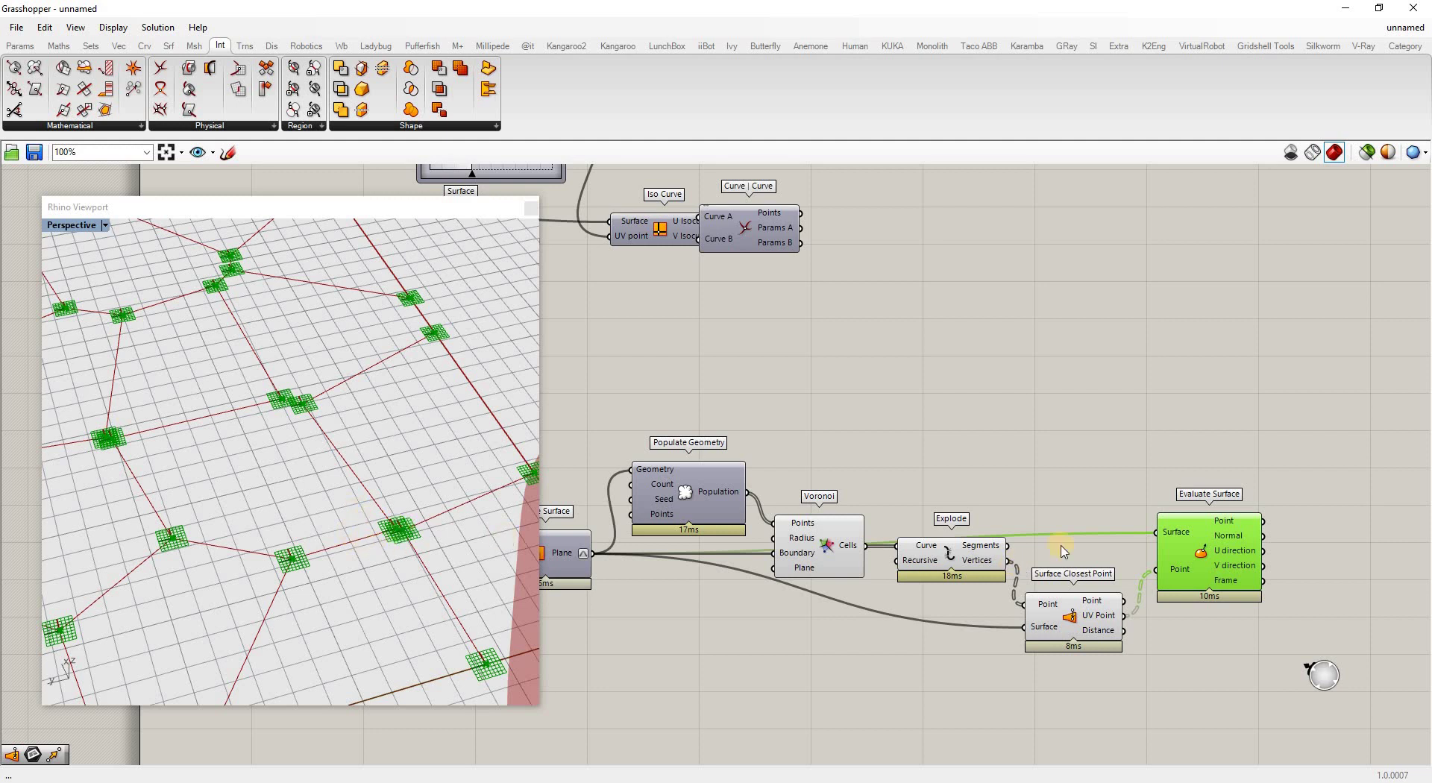
scroll(876, 433, down, 5)
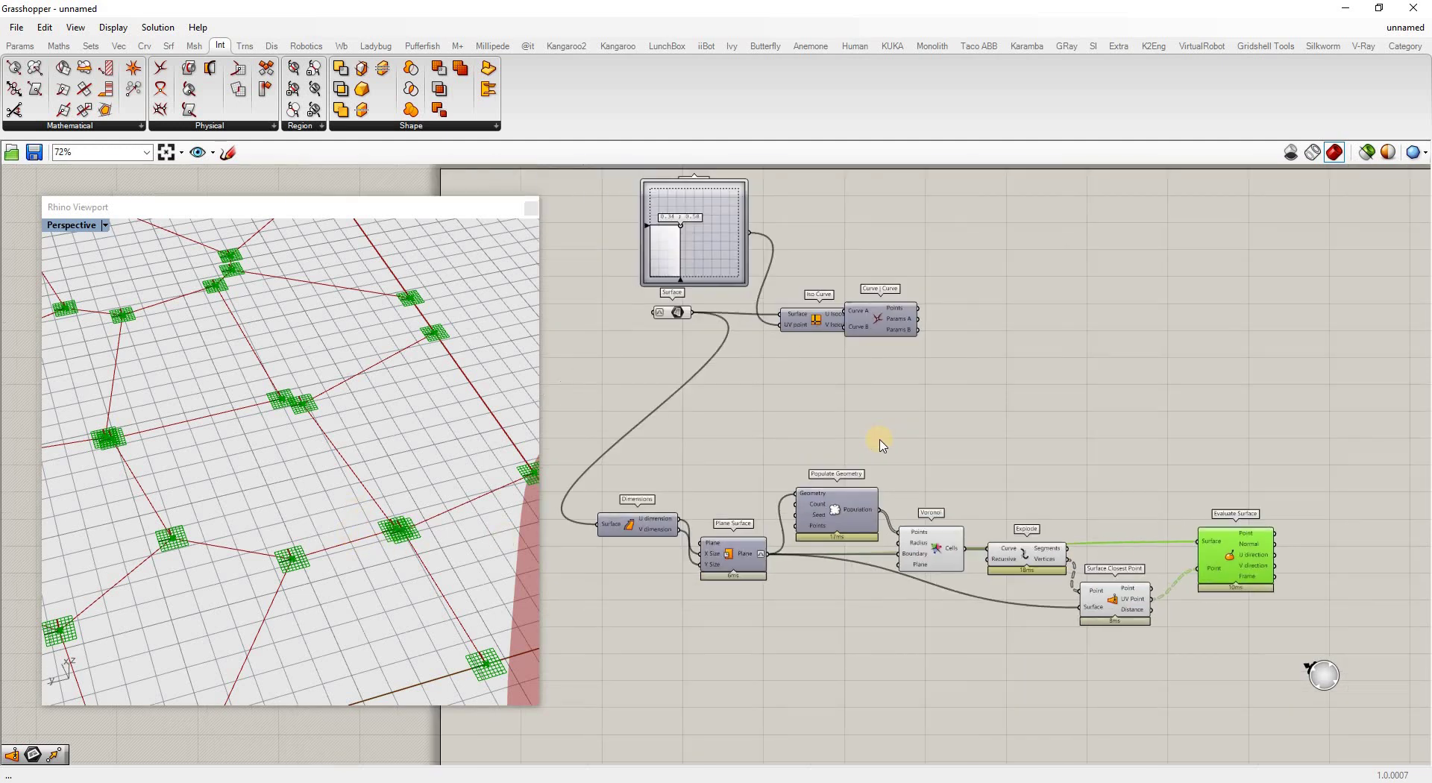
scroll(1118, 528, up, 5)
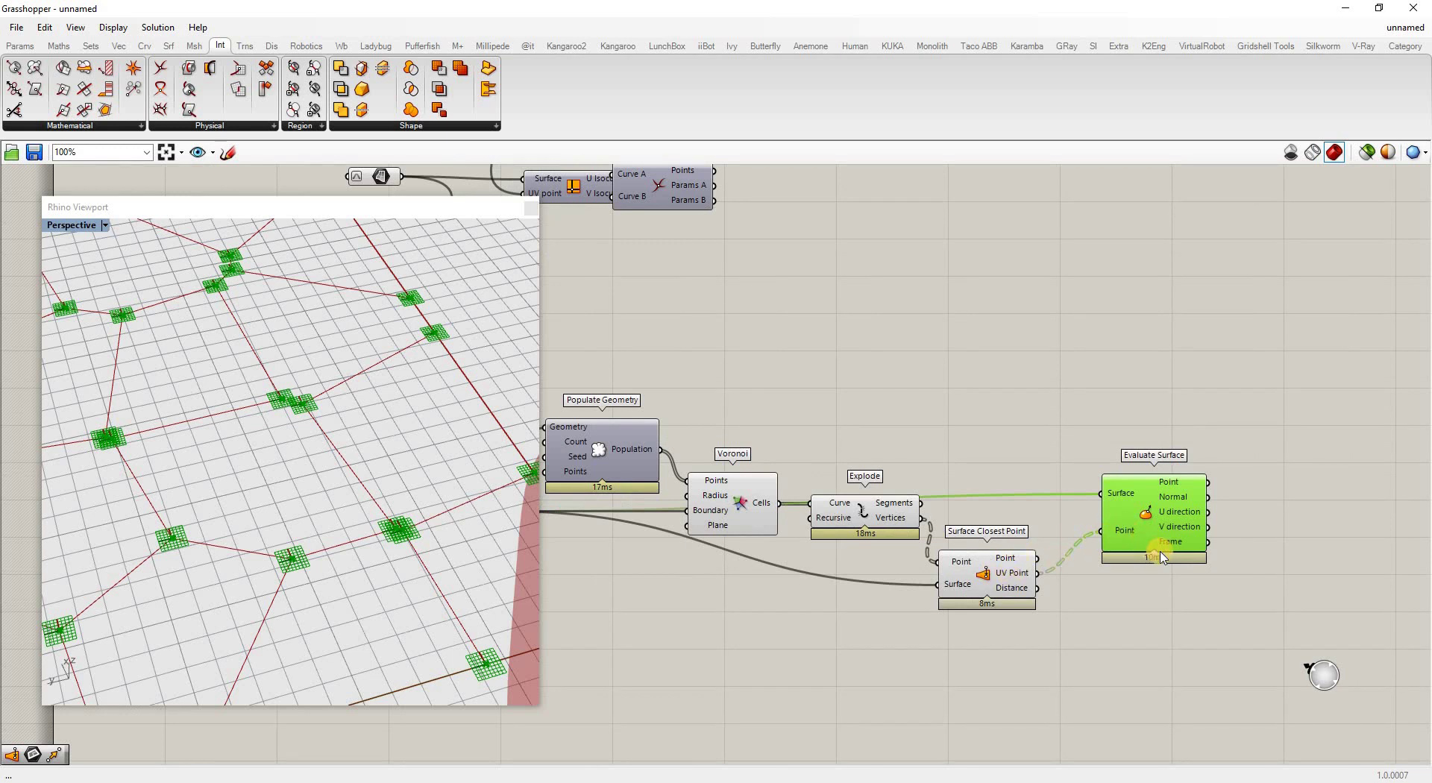
scroll(1161, 558, down, 2)
scroll(289, 471, down, 2)
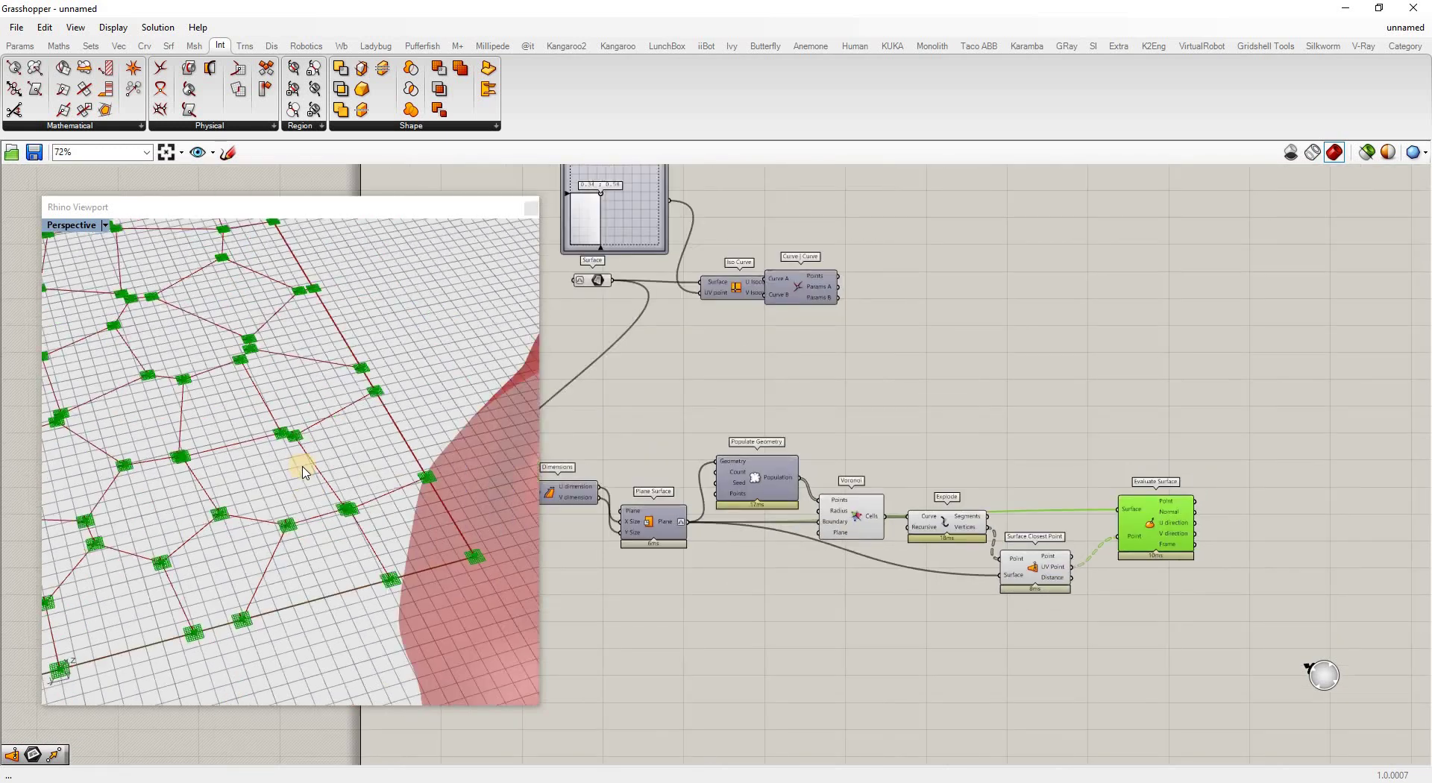
right_drag(297, 464, 417, 449)
drag(612, 281, 1082, 501)
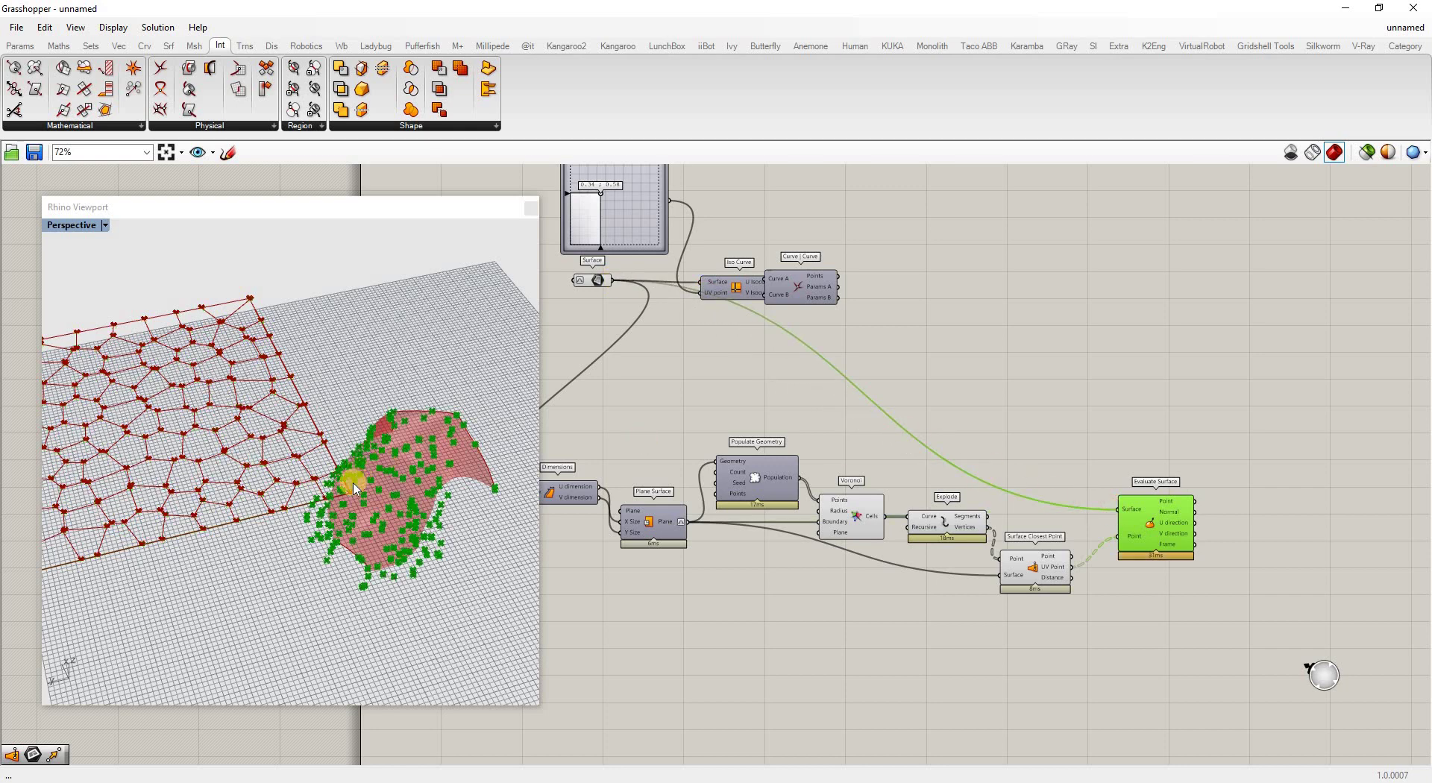
Set the Perspective viewport to Shaded display and inspect the evaluated points on the free-form surface.
right_drag(395, 498, 423, 437)
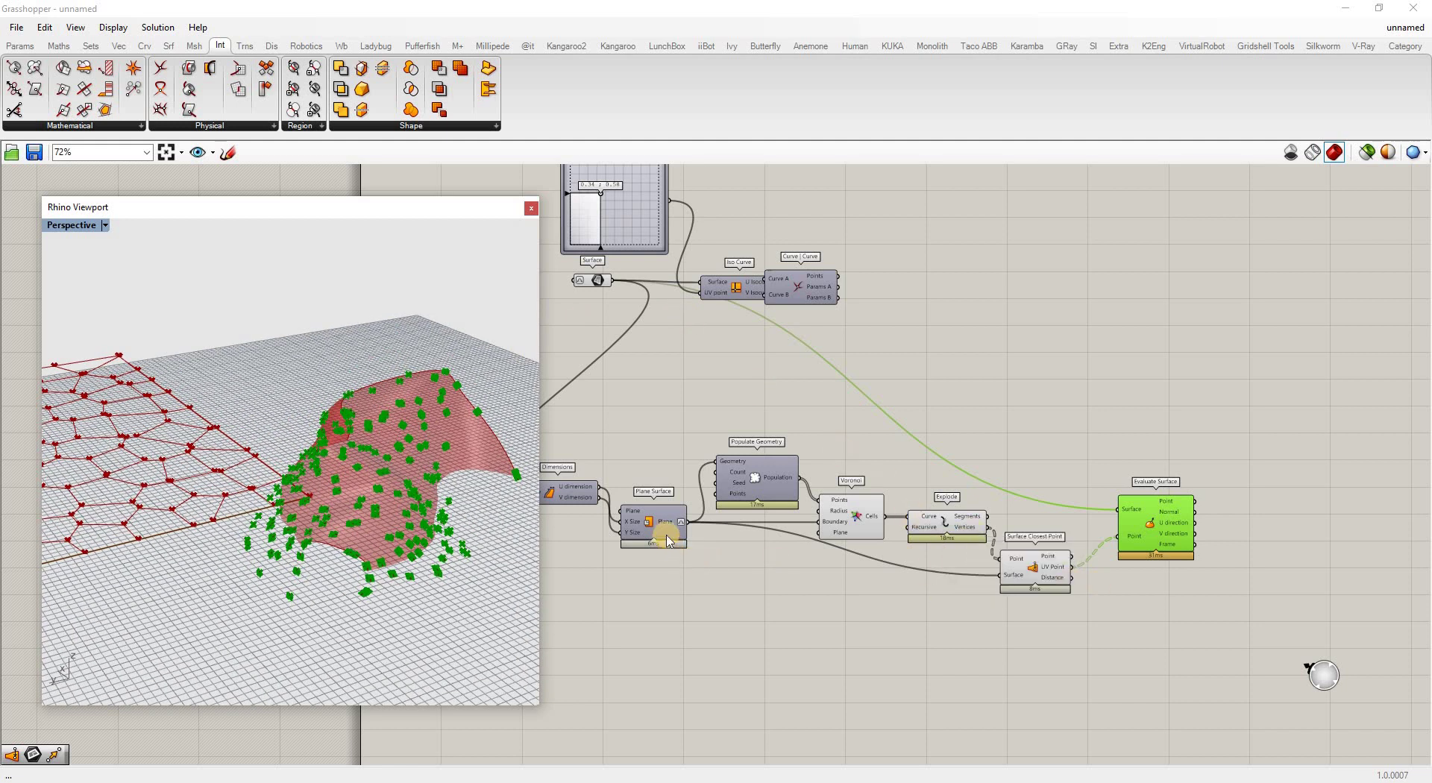
scroll(1120, 518, up, 2)
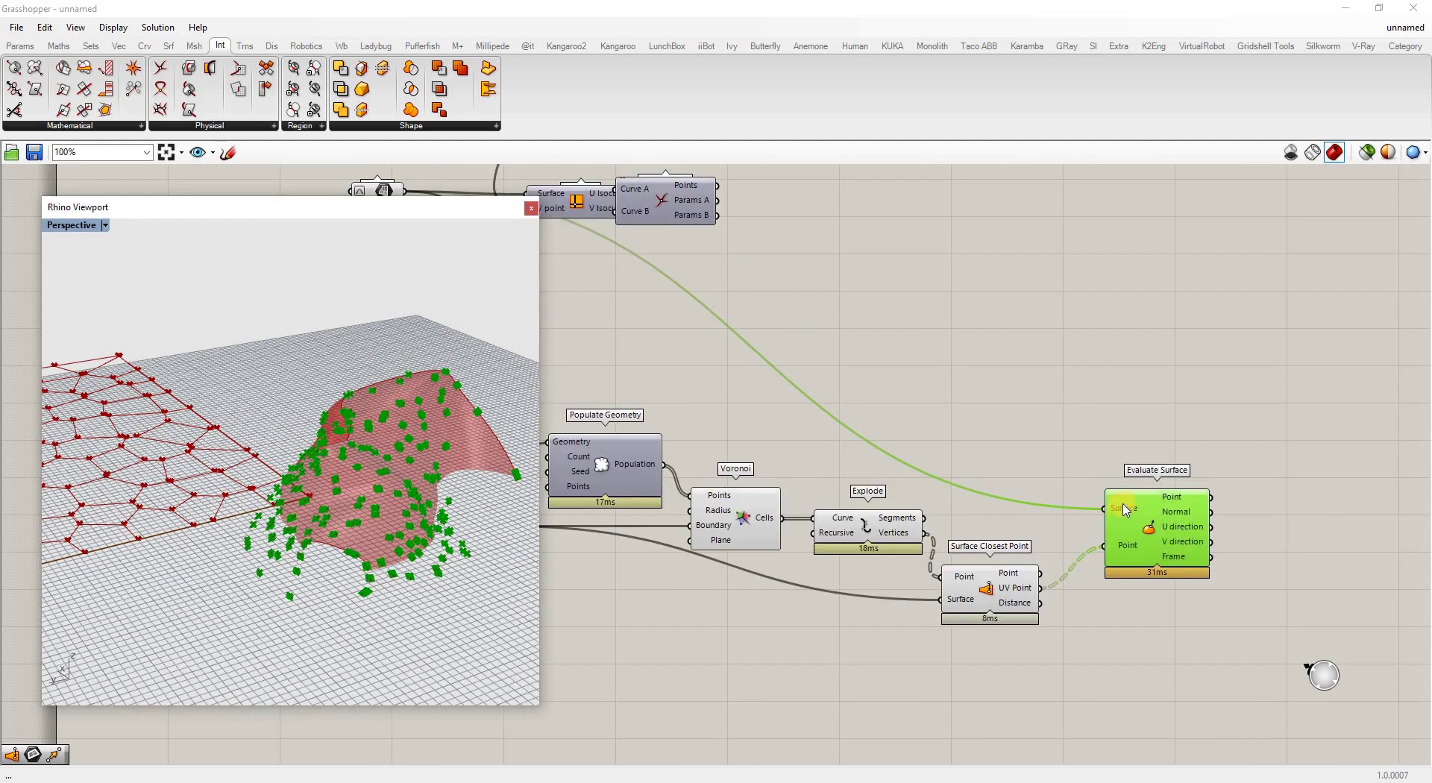
right_drag(469, 455, 65, 244)
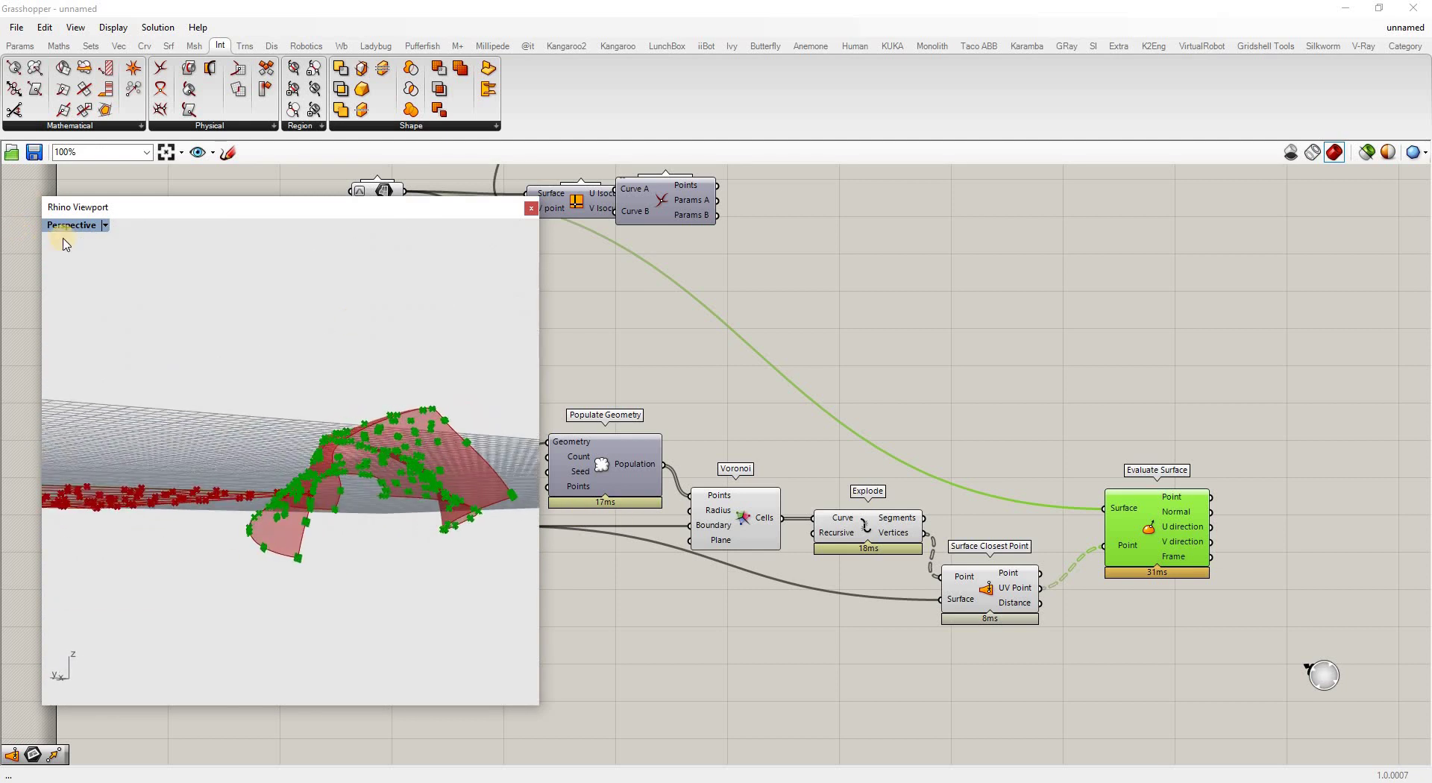
click(110, 230)
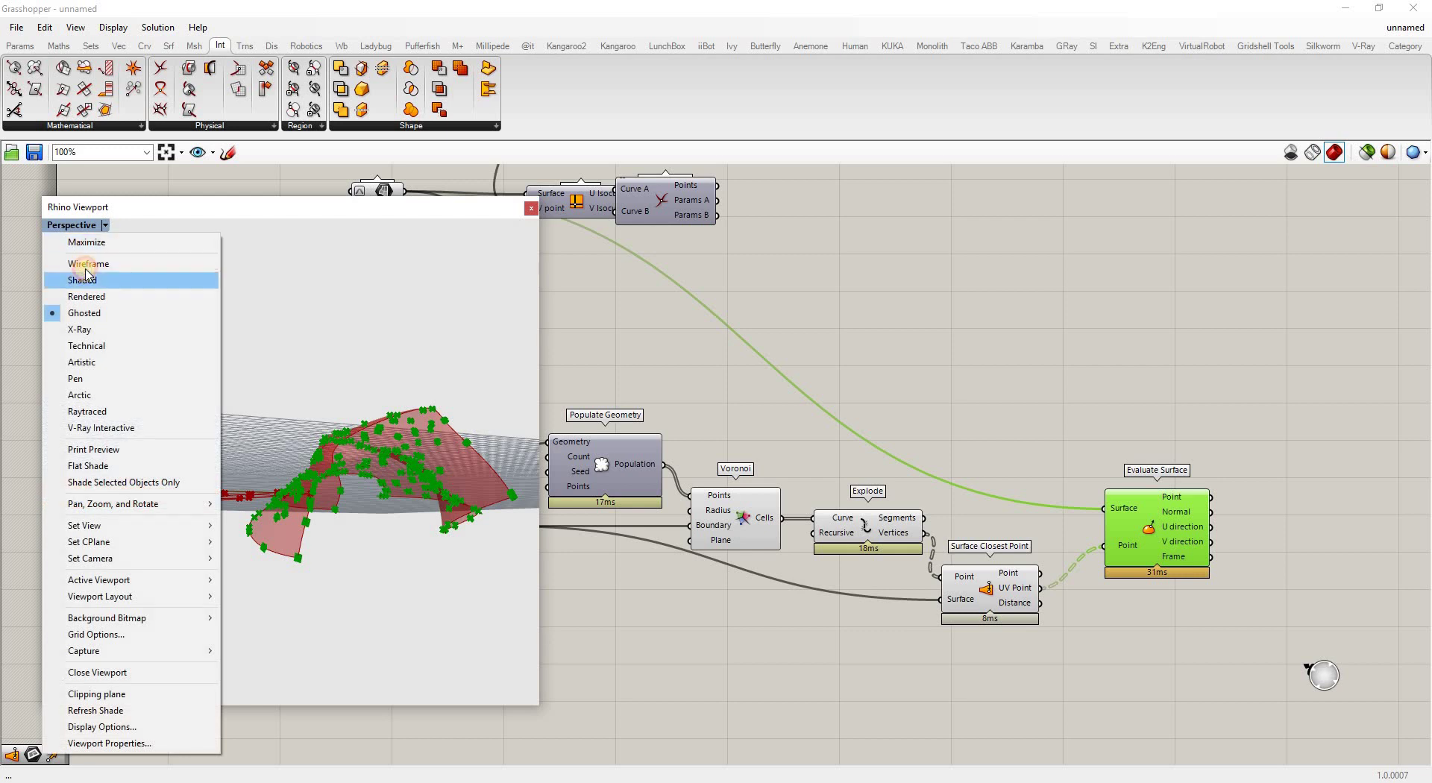
click(78, 280)
right_drag(320, 481, 211, 437)
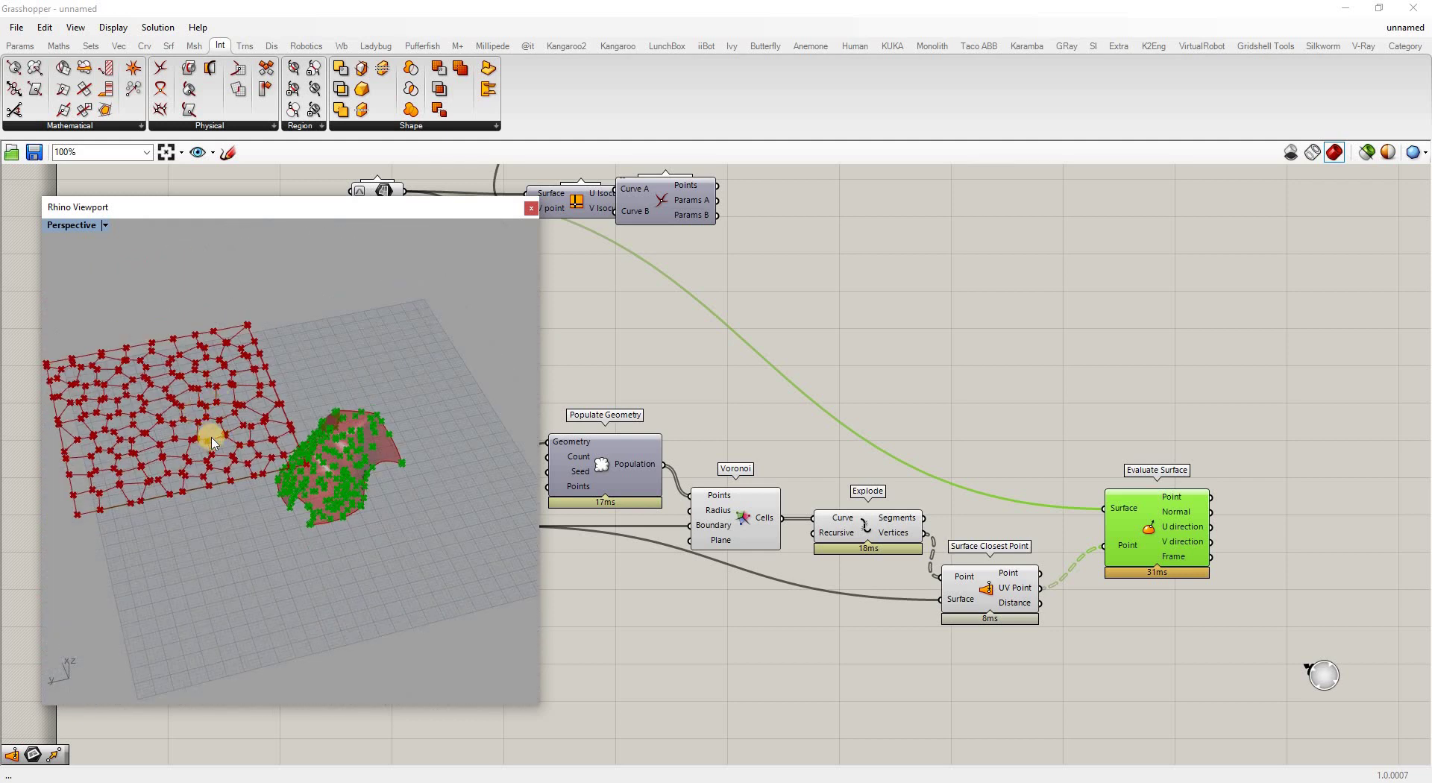
scroll(339, 474, up, 2)
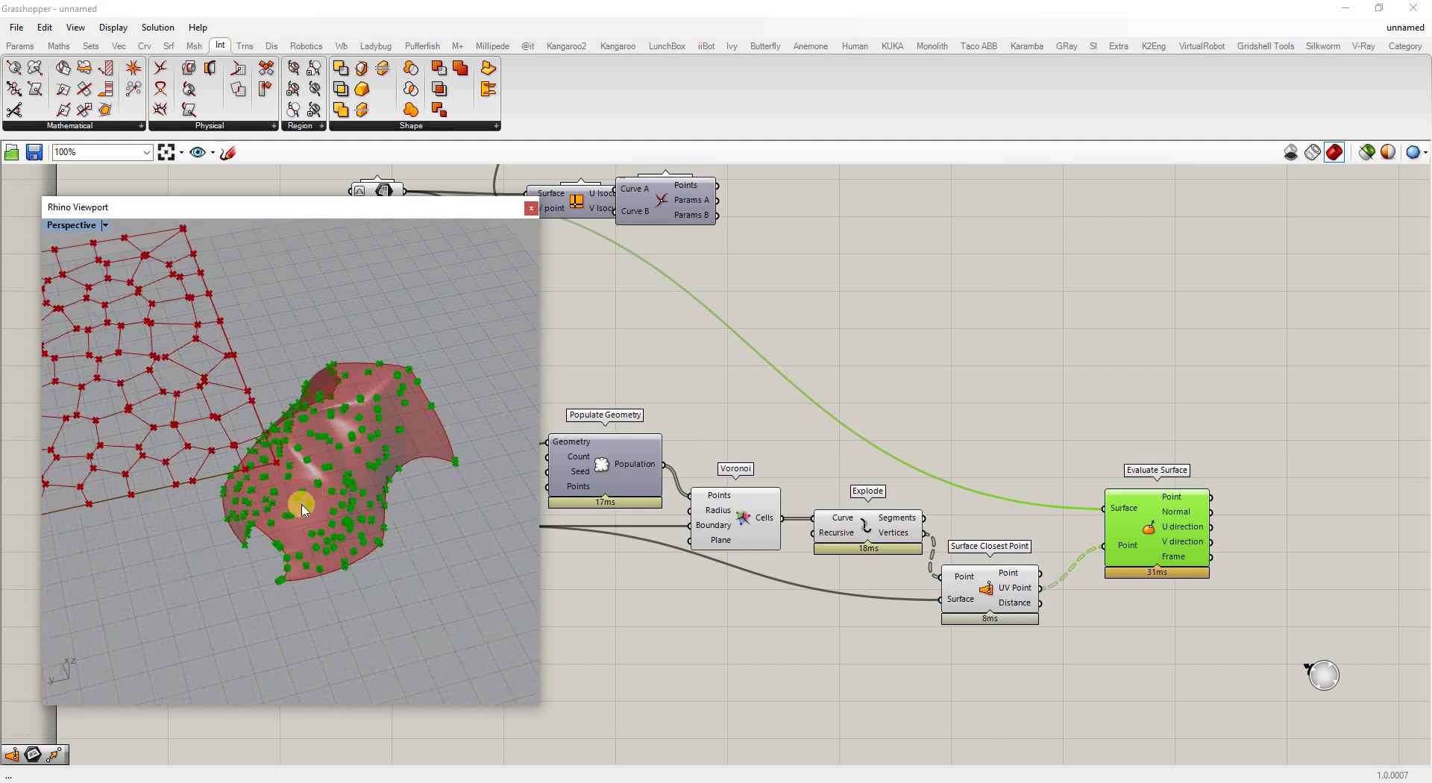
scroll(298, 502, up, 2)
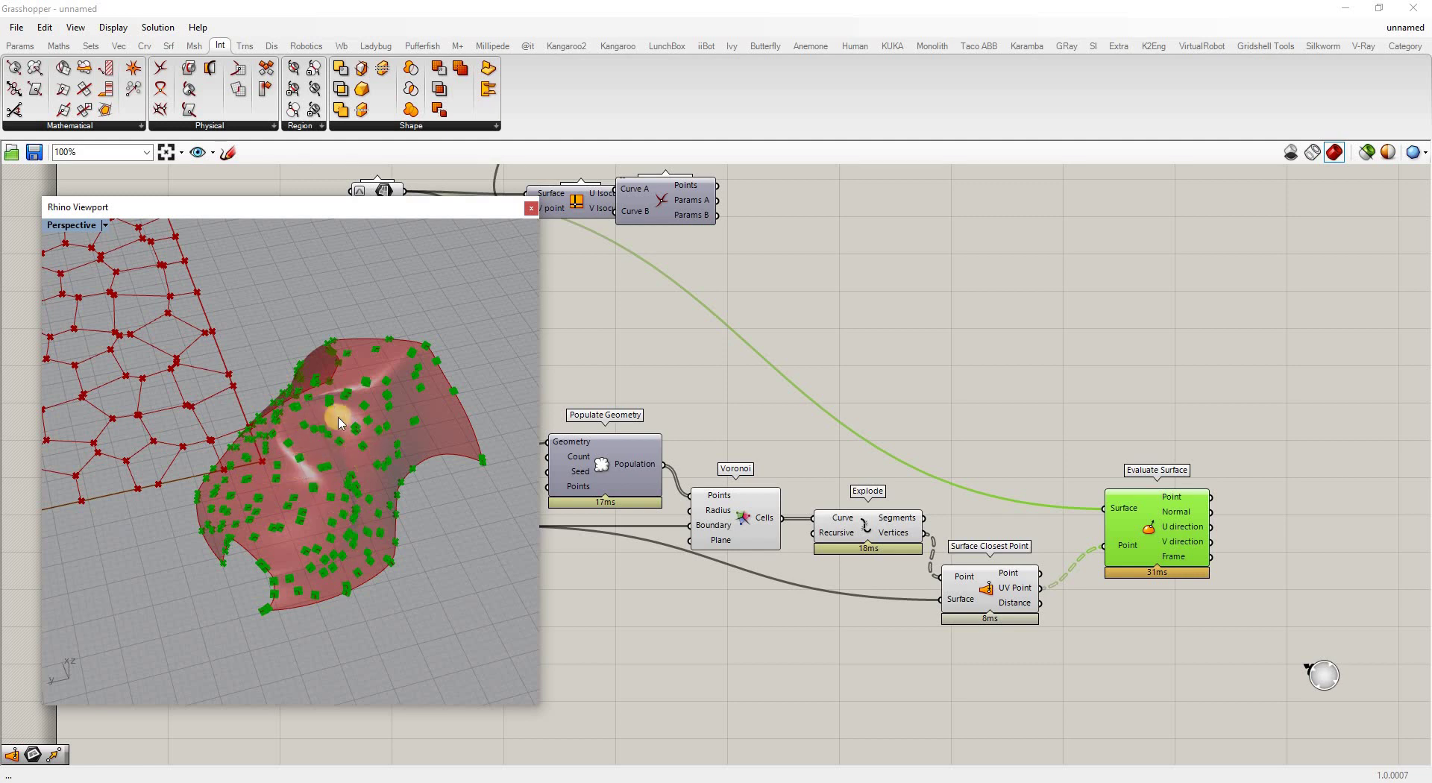
right_drag(390, 436, 337, 477)
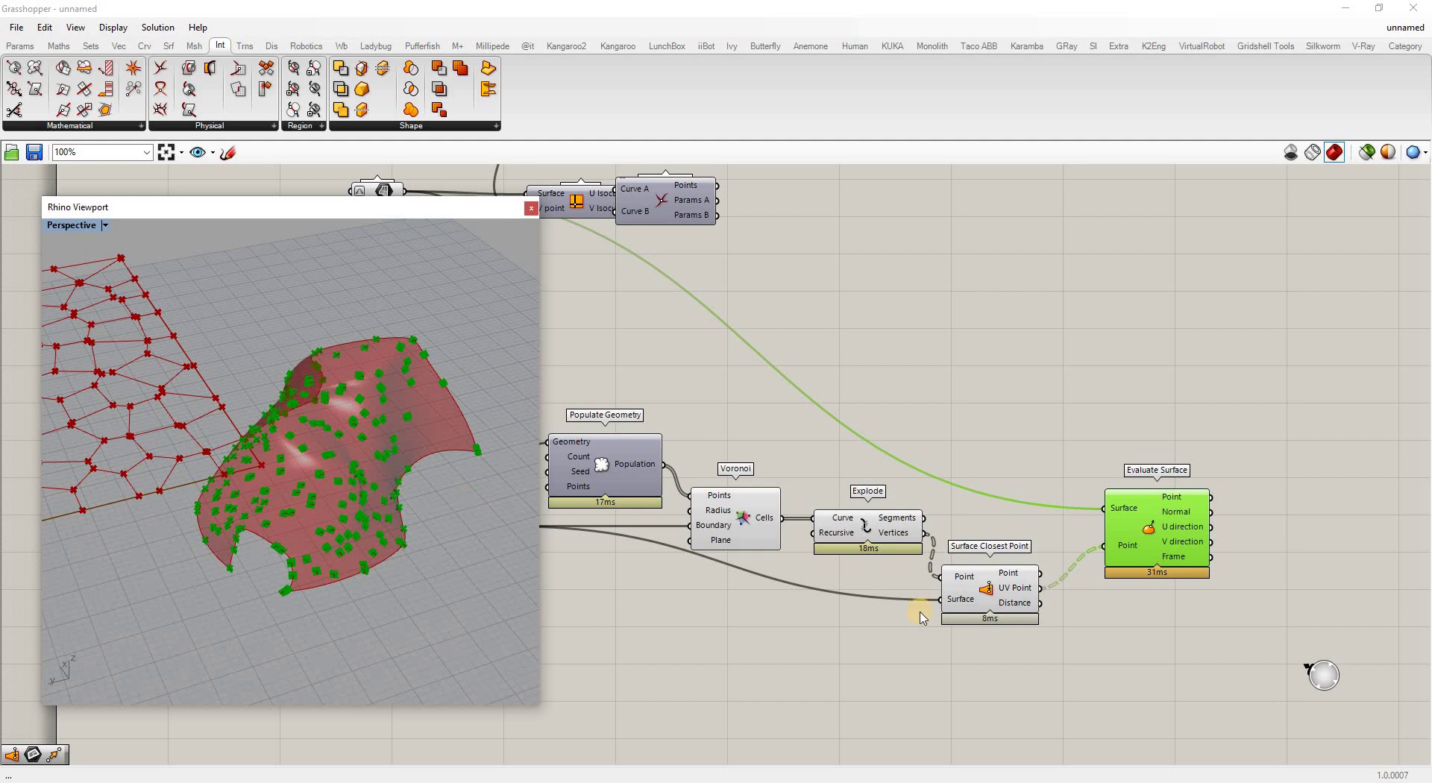
click(964, 675)
Turn off the preview of Voronoi, Explode and Surface Closest Point.
scroll(1096, 553, down, 3)
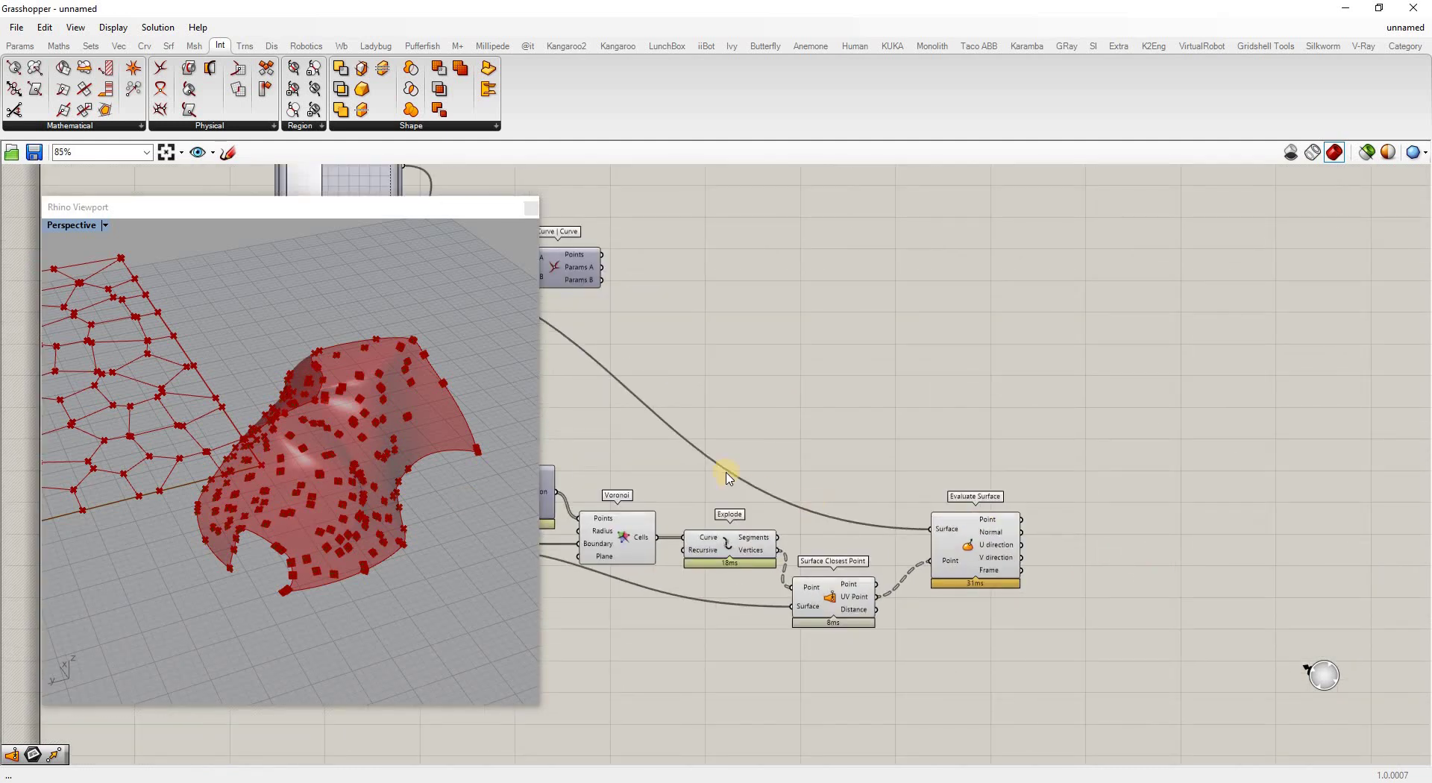
drag(686, 445, 981, 649)
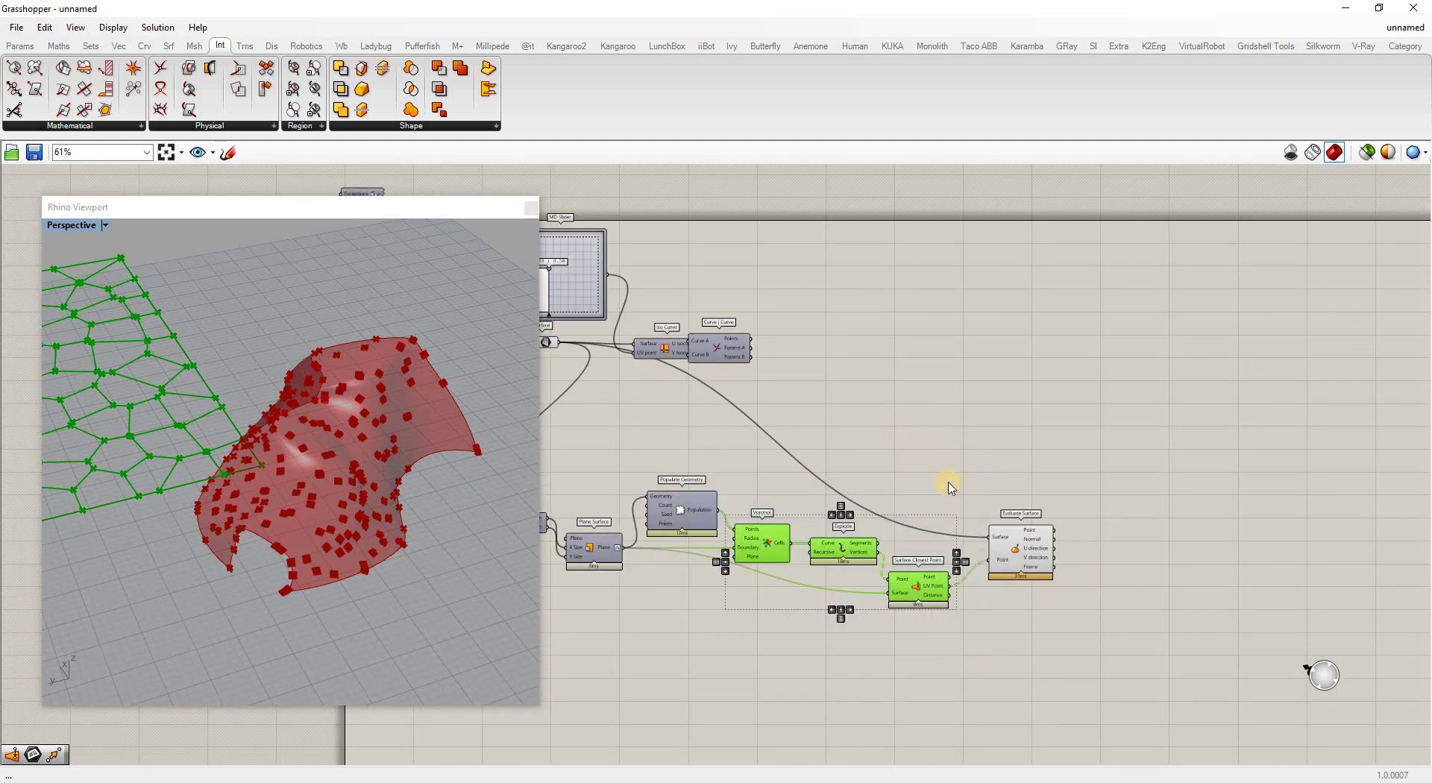
right_click(945, 478)
click(950, 471)
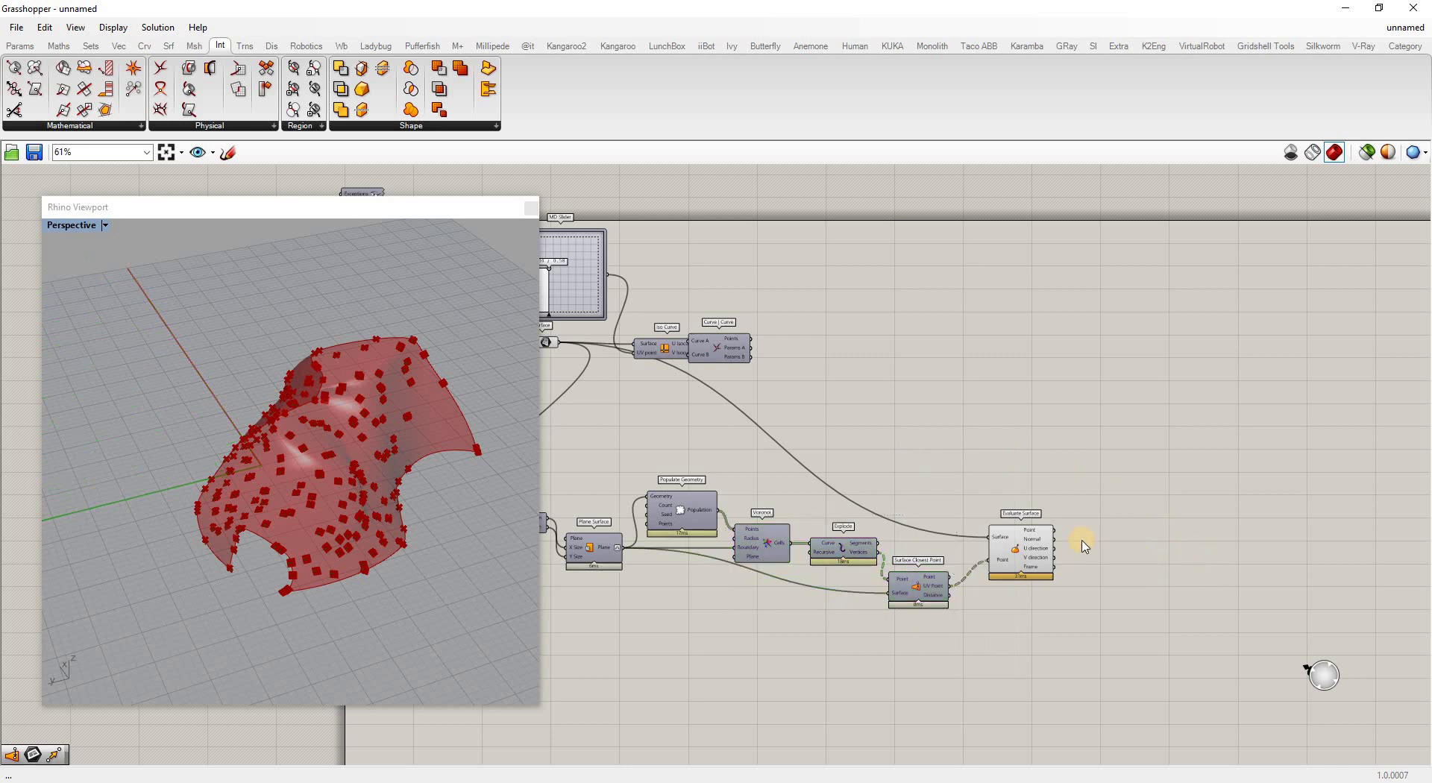
Add a PolyLine component beside Evaluate Surface and feed Evaluate Surface's Point output into its Vertices input.
scroll(1126, 556, up, 3)
double_click(1125, 552)
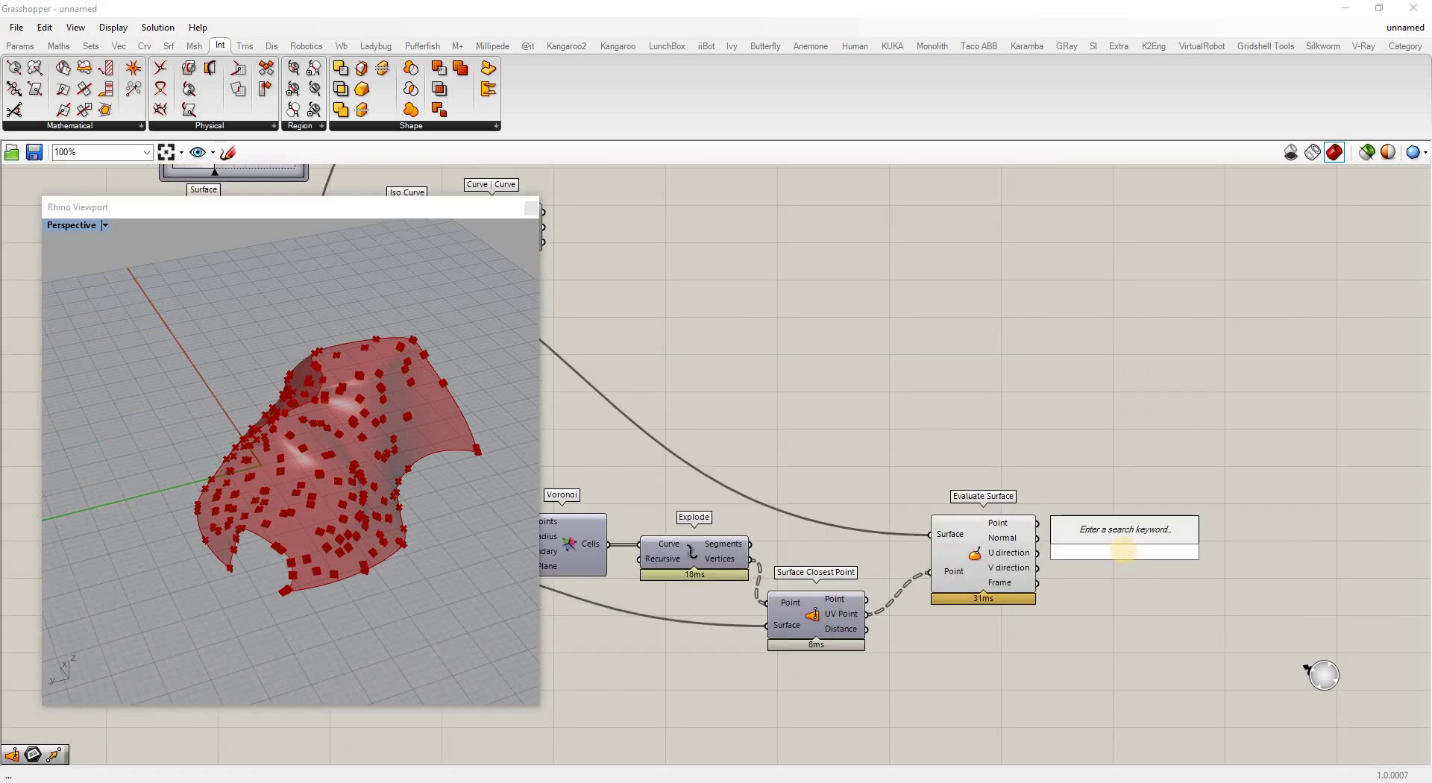
text(poly)
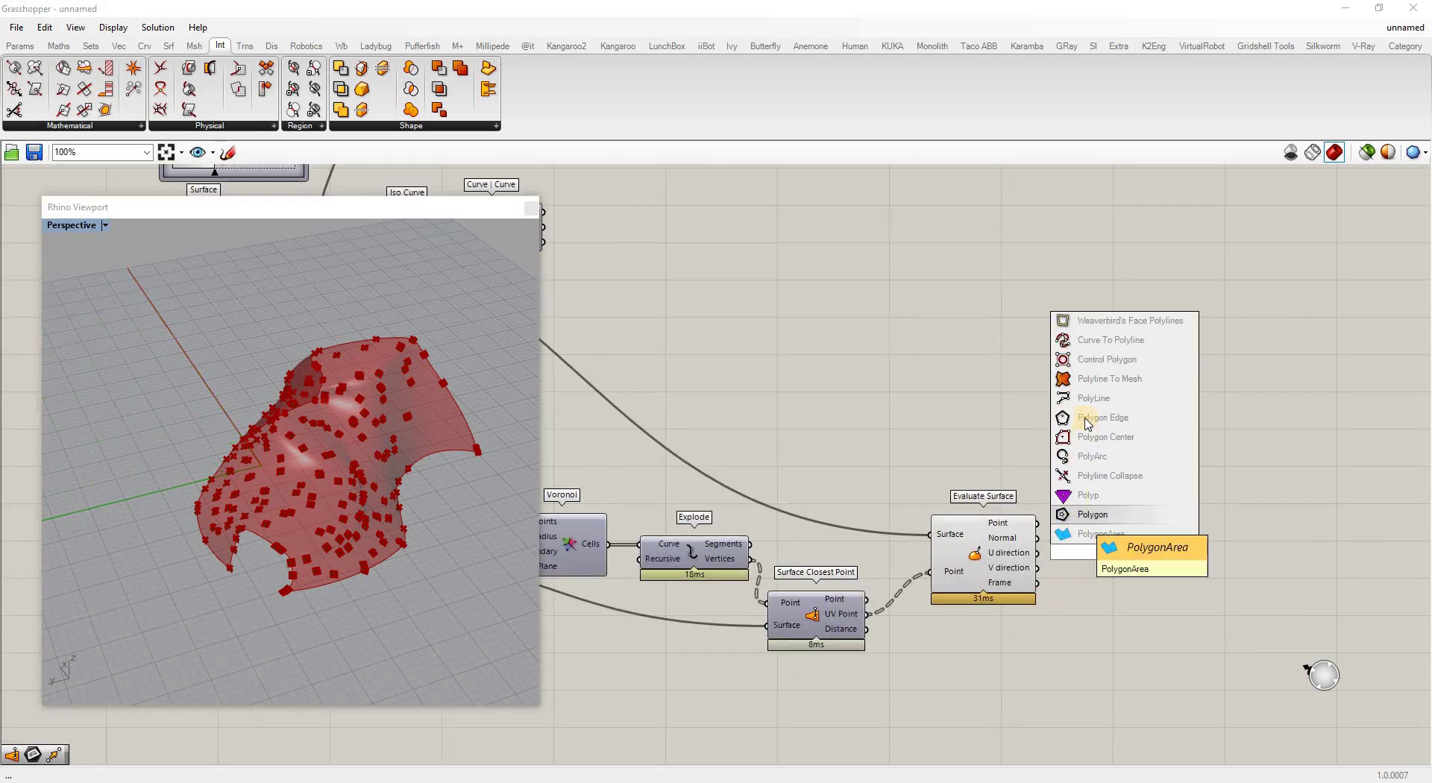
click(1093, 398)
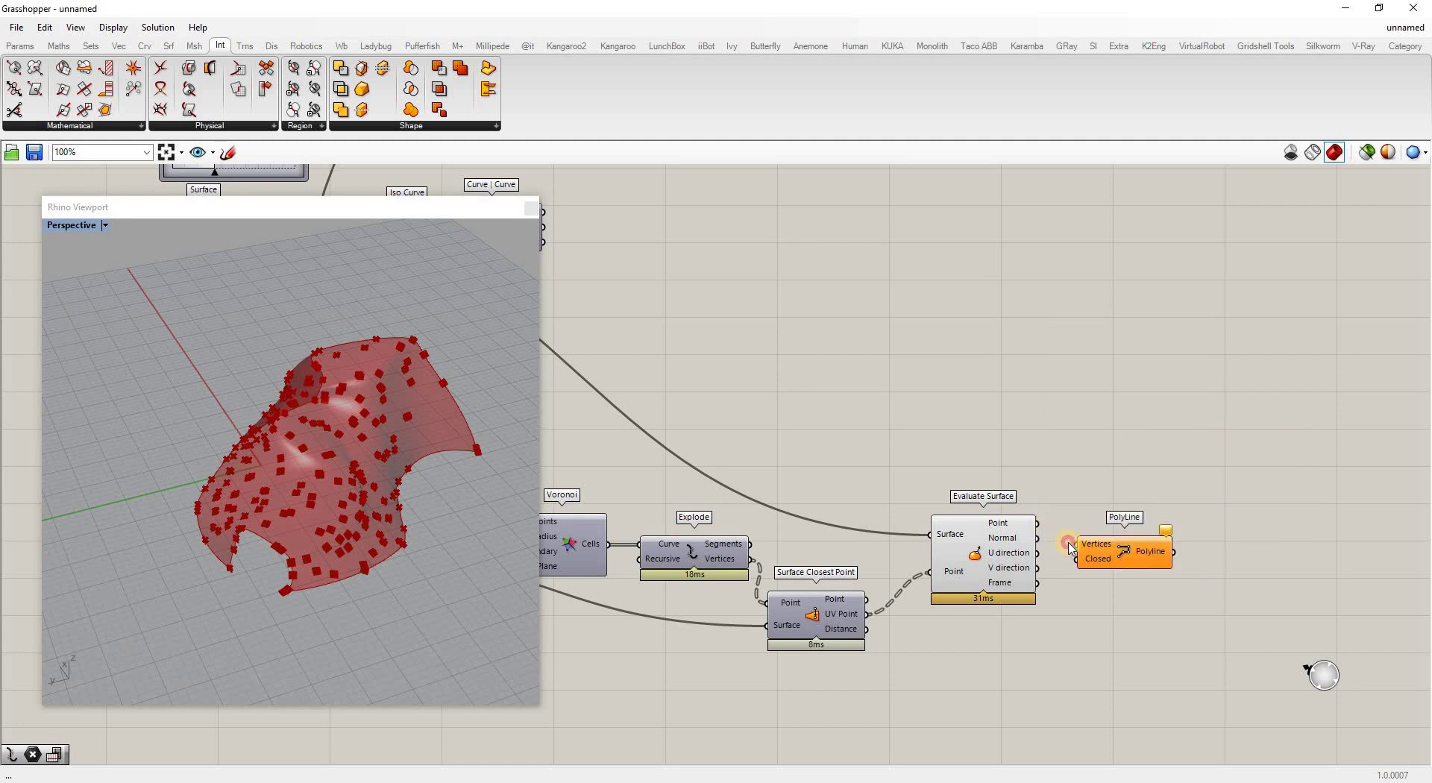
drag(1124, 557, 1141, 543)
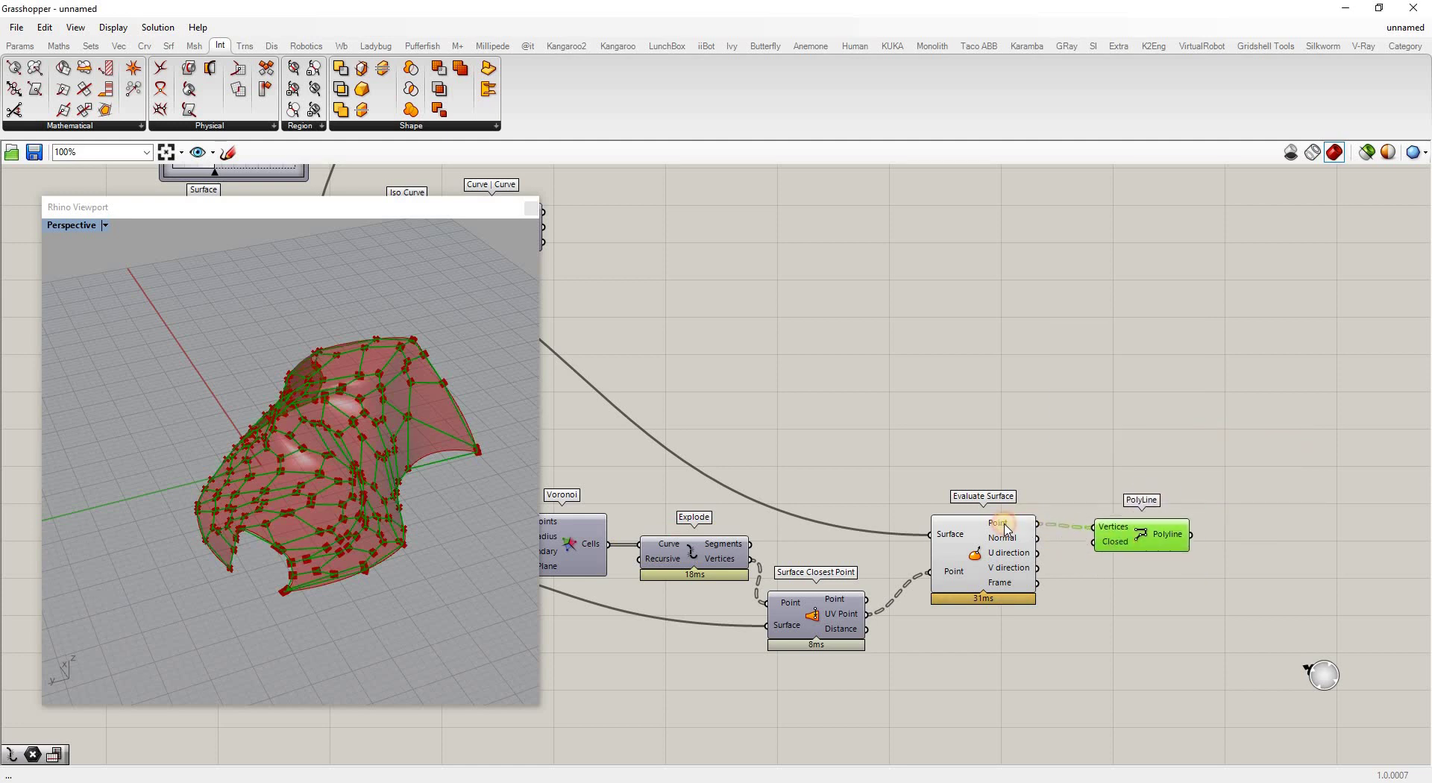
mouse_move(1005, 525)
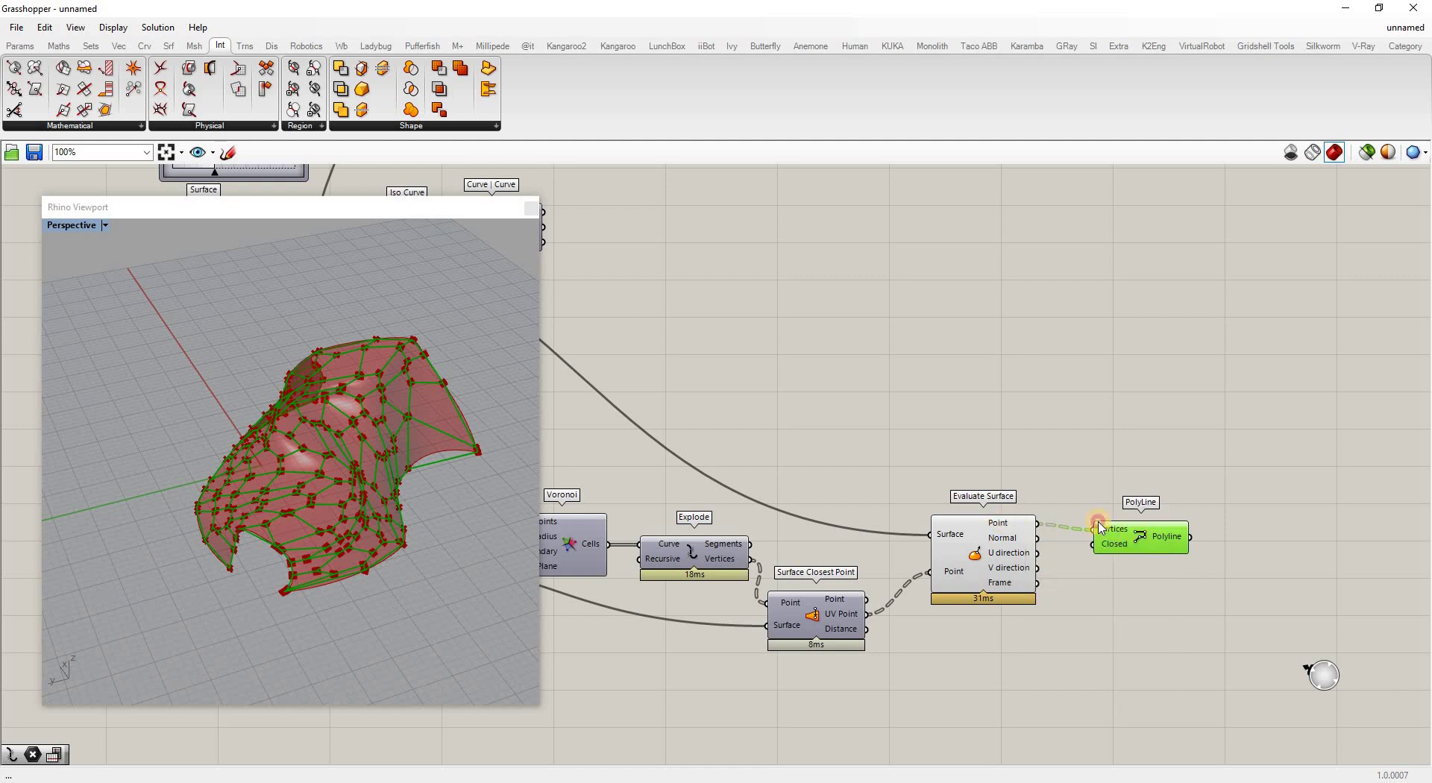
drag(1099, 522, 1101, 516)
Turn off the preview of Evaluate Surface.
scroll(287, 410, up, 5)
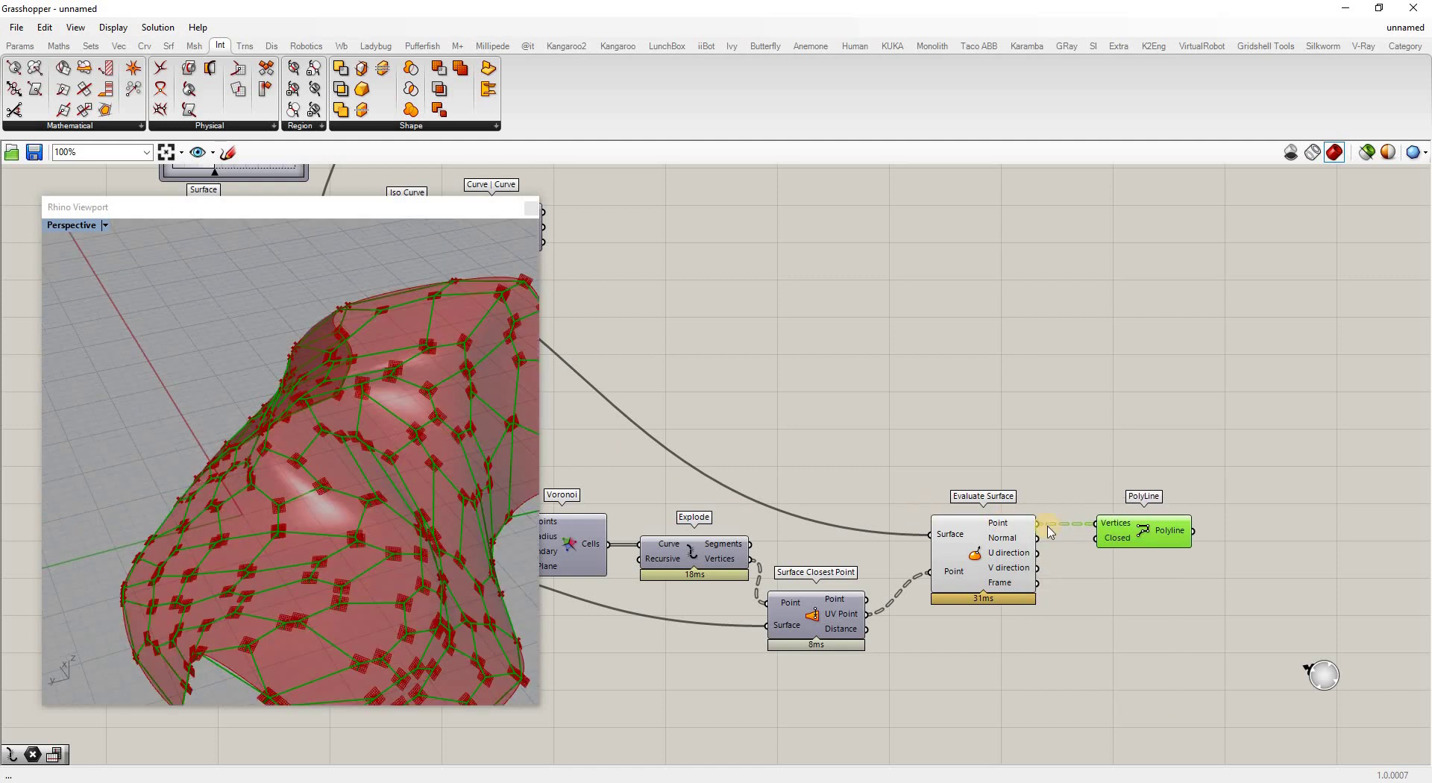
right_click(974, 553)
click(1016, 574)
Examine the polyline cells on the free-form surface from several angles, including the cells along its open edges.
drag(521, 495, 442, 537)
right_drag(442, 537, 385, 540)
scroll(388, 541, down, 7)
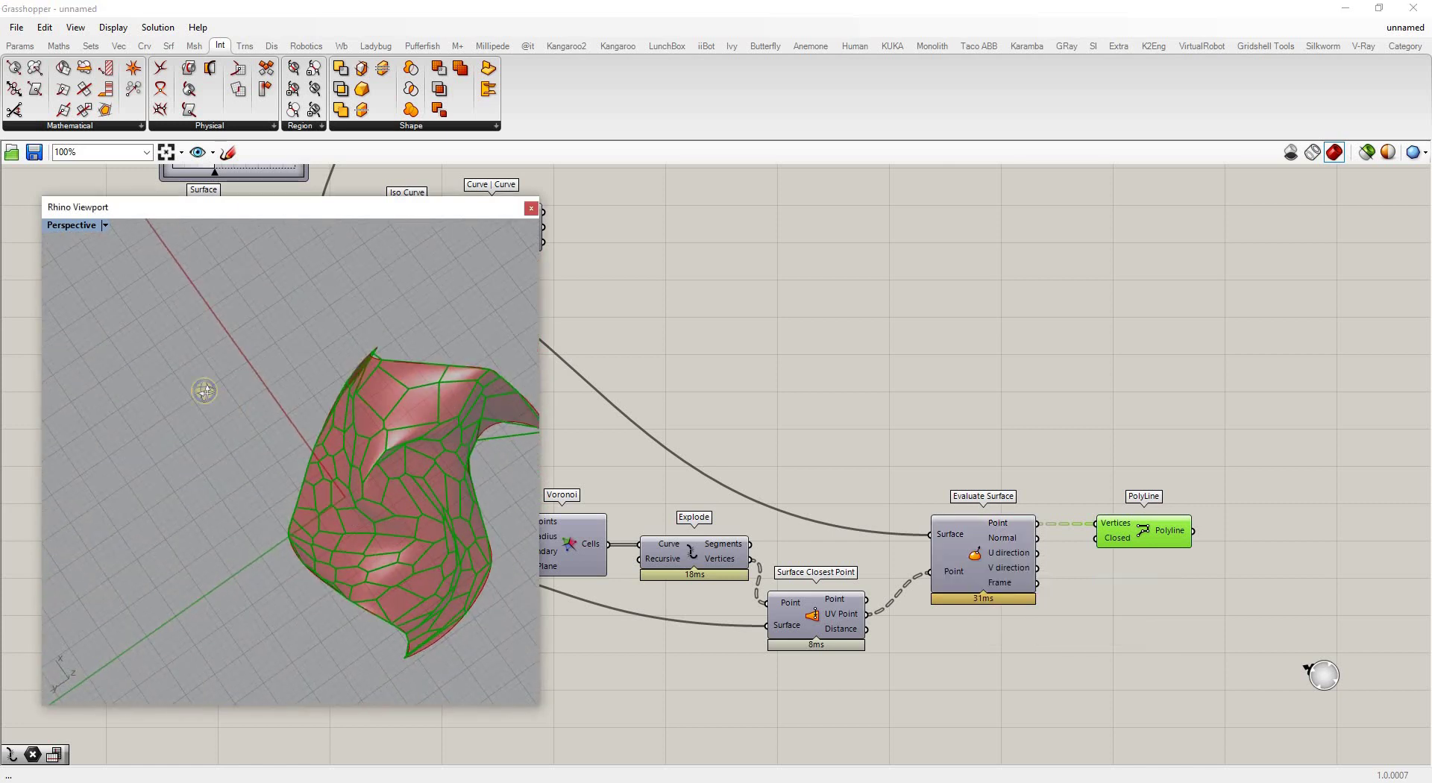
right_drag(204, 390, 325, 593)
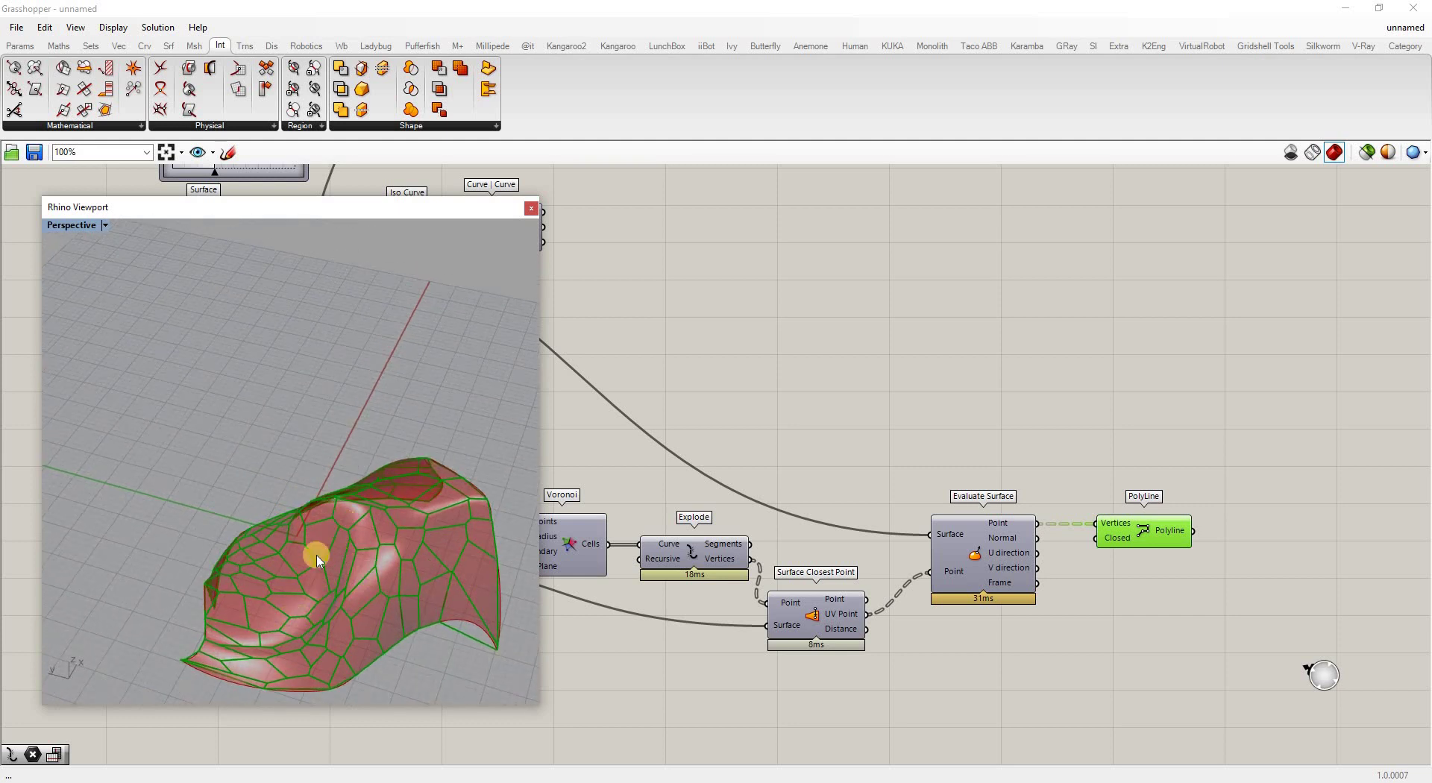
right_drag(343, 641, 390, 586)
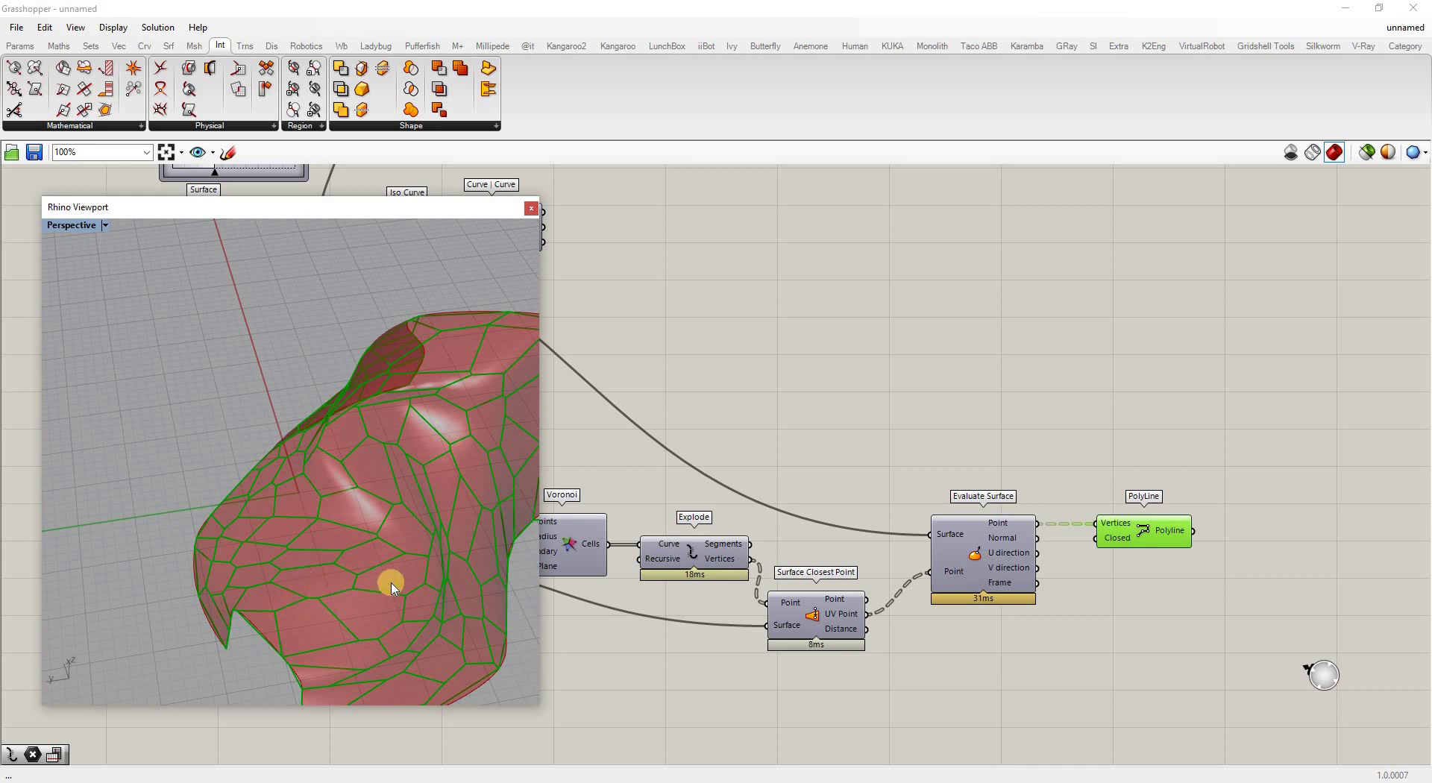
scroll(314, 553, down, 5)
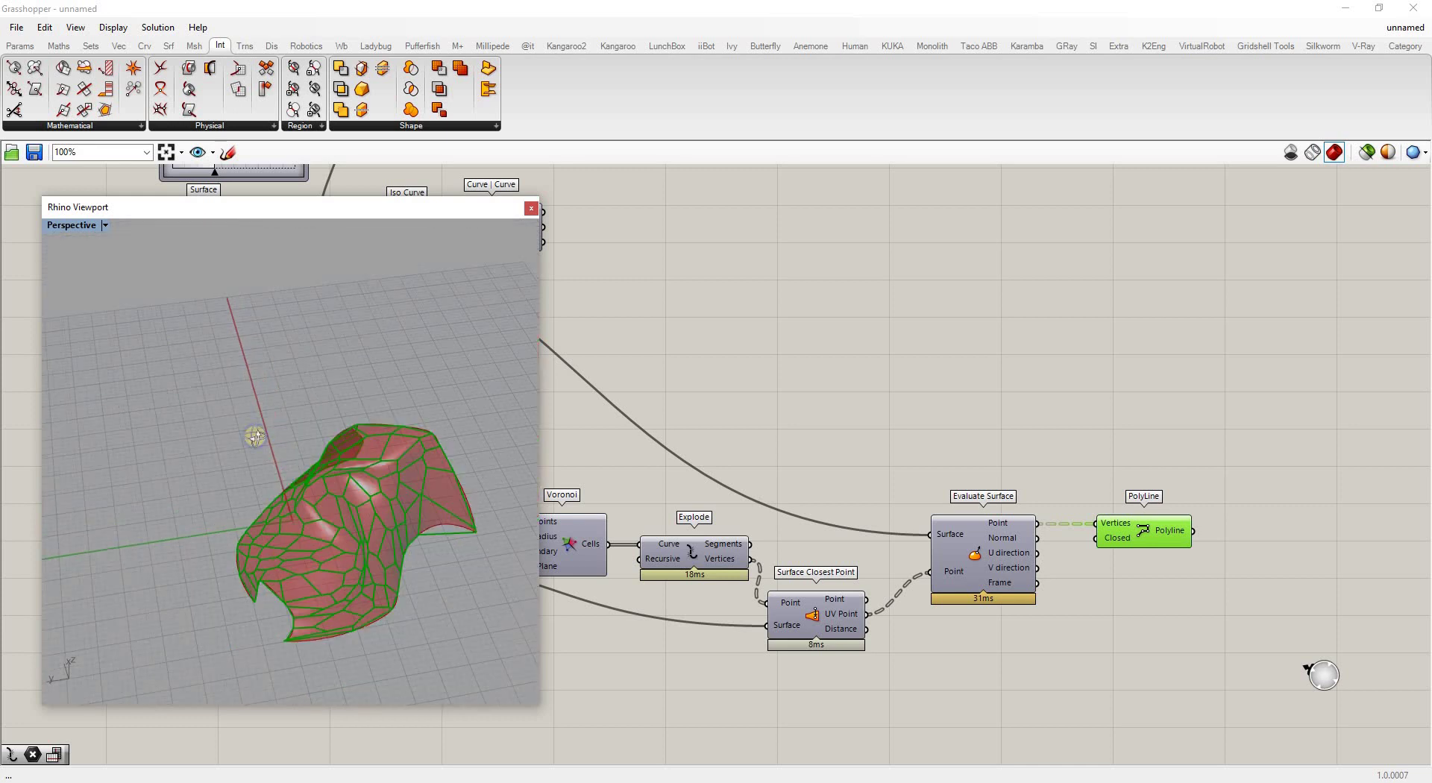
right_drag(256, 436, 273, 562)
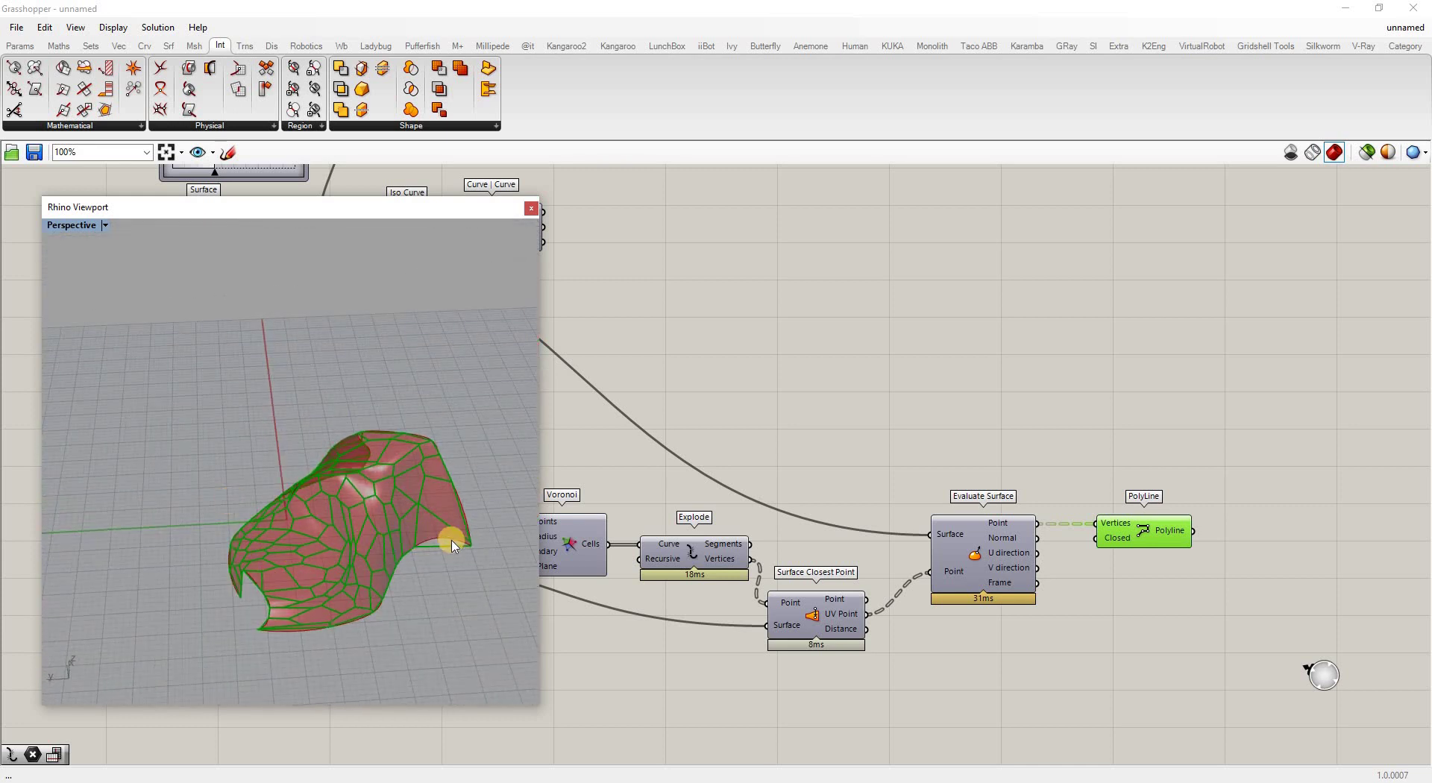
scroll(369, 540, up, 5)
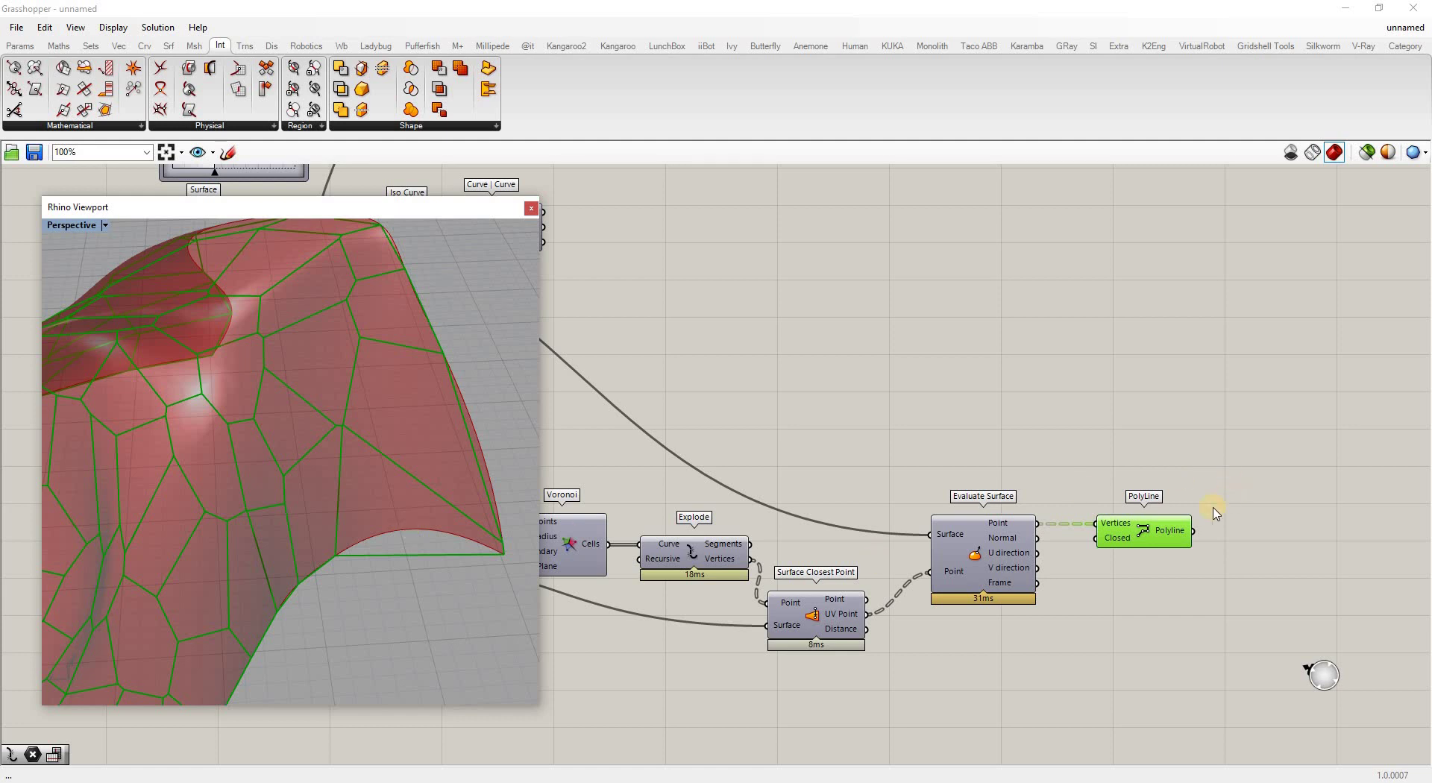
Add a Polygon Center component after PolyLine and feed the Polyline output into its Polyline input.
drag(1141, 535, 1118, 537)
click(1054, 569)
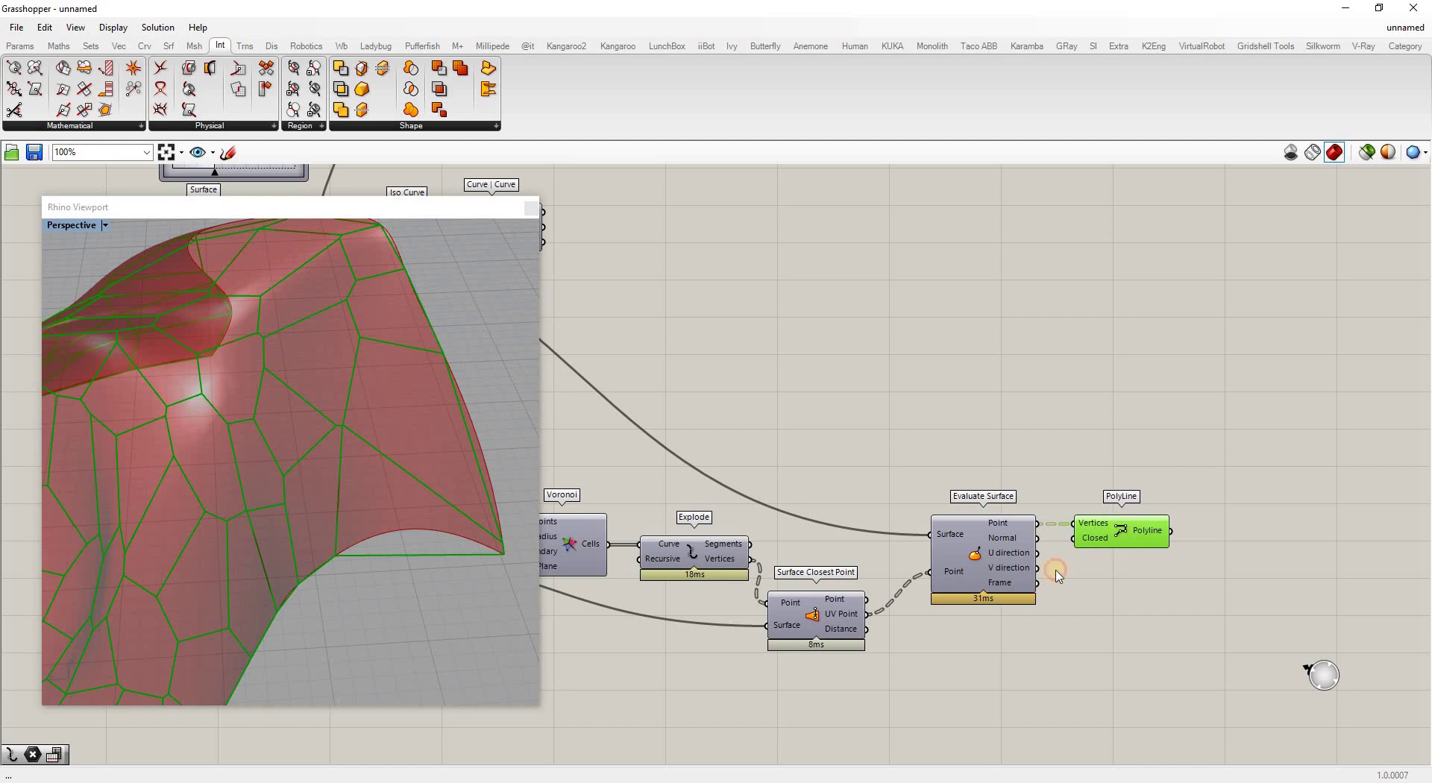
right_drag(1073, 524, 1160, 521)
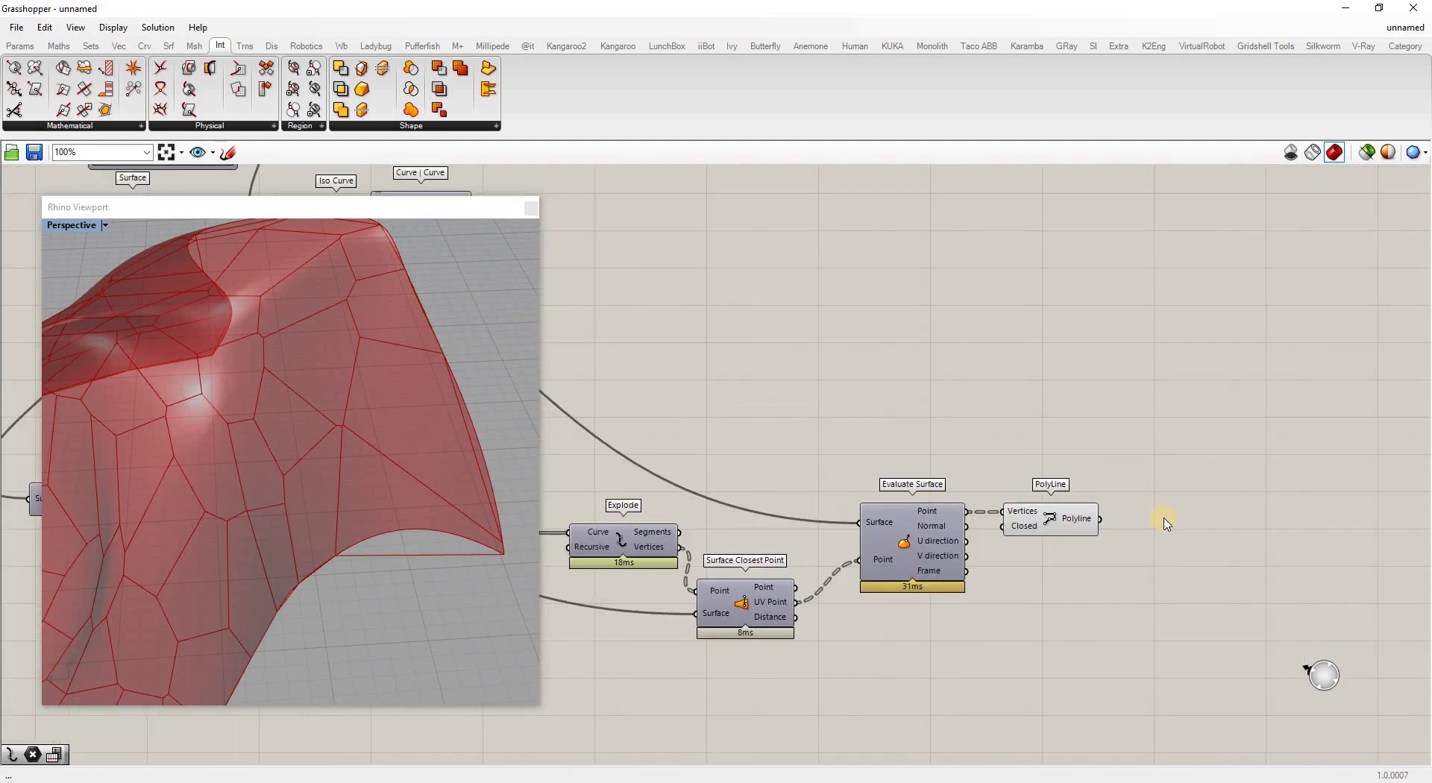
double_click(1169, 520)
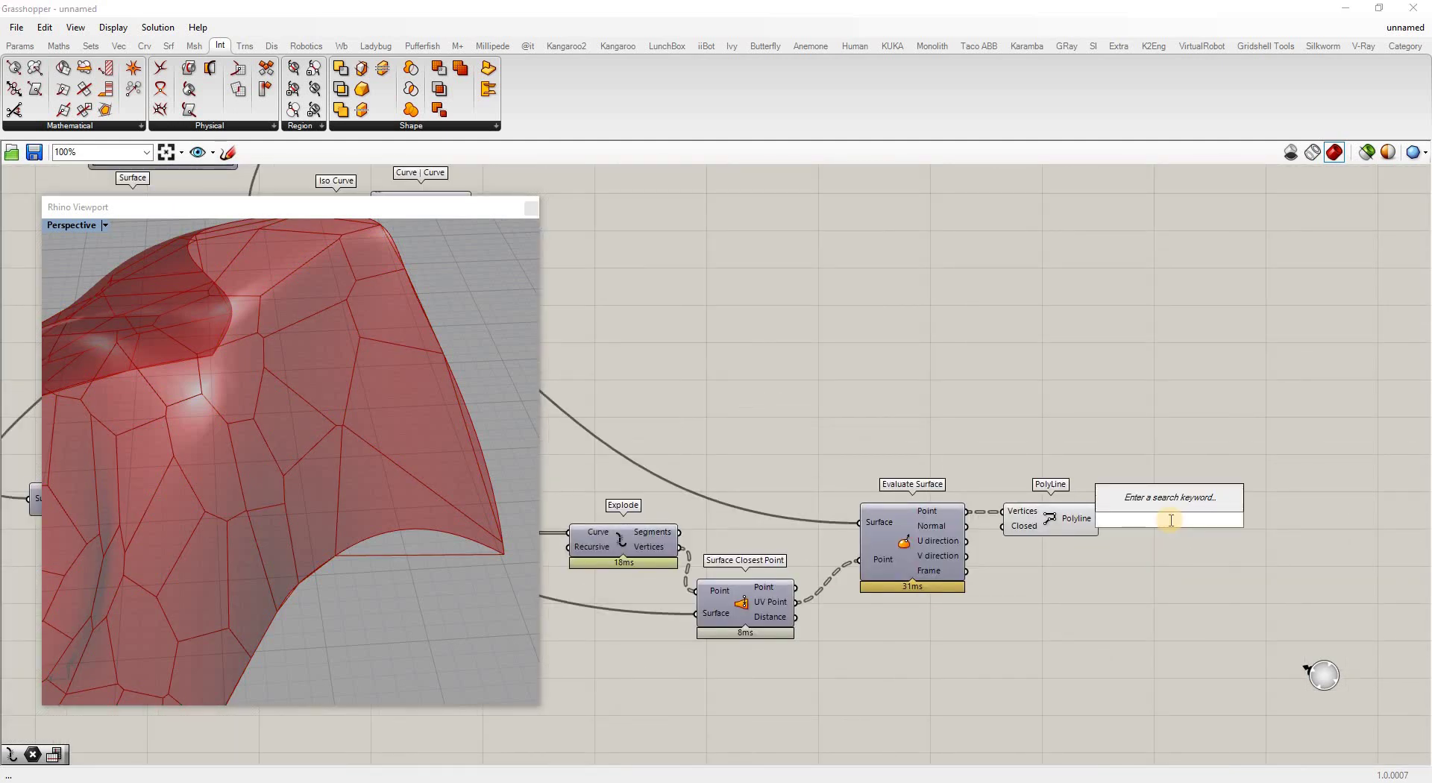
text(poly)
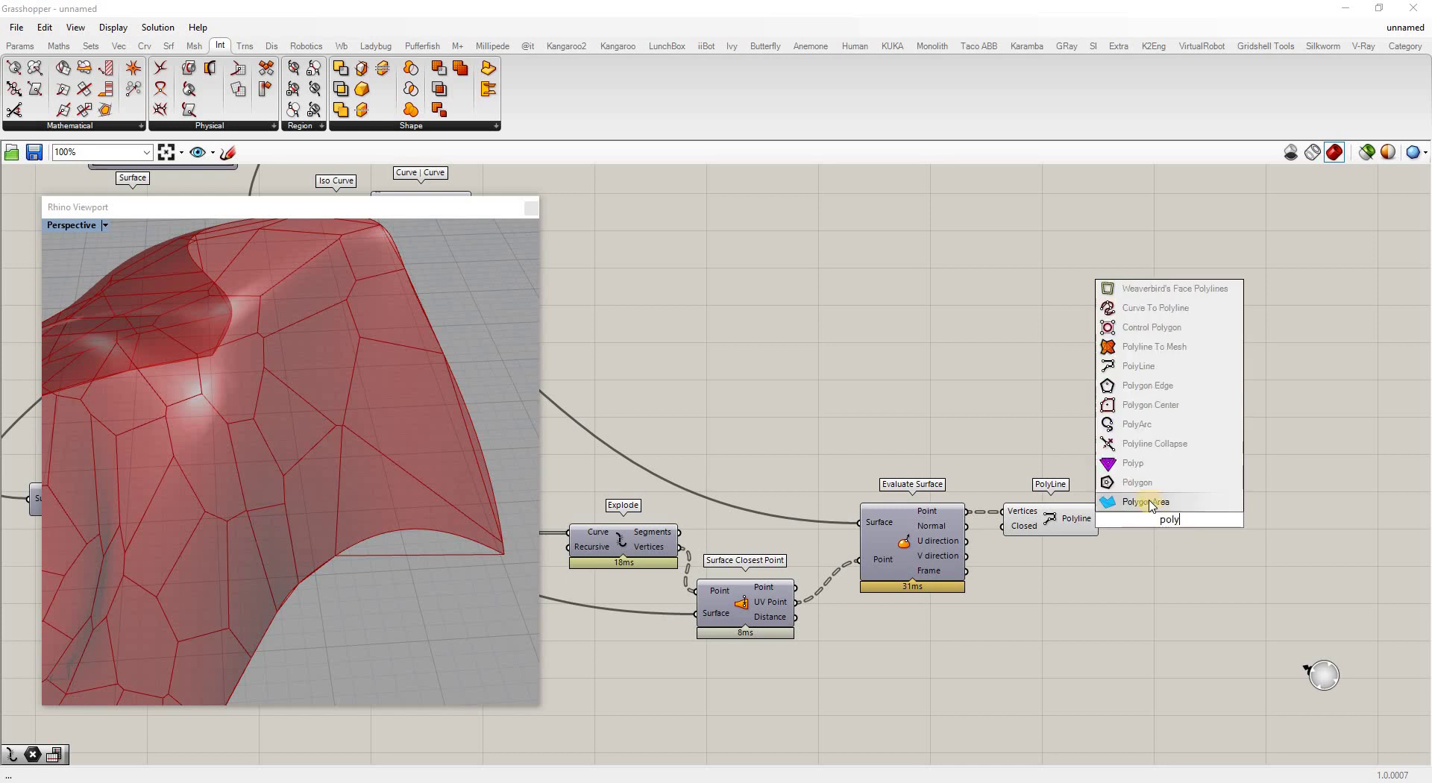
key(Return)
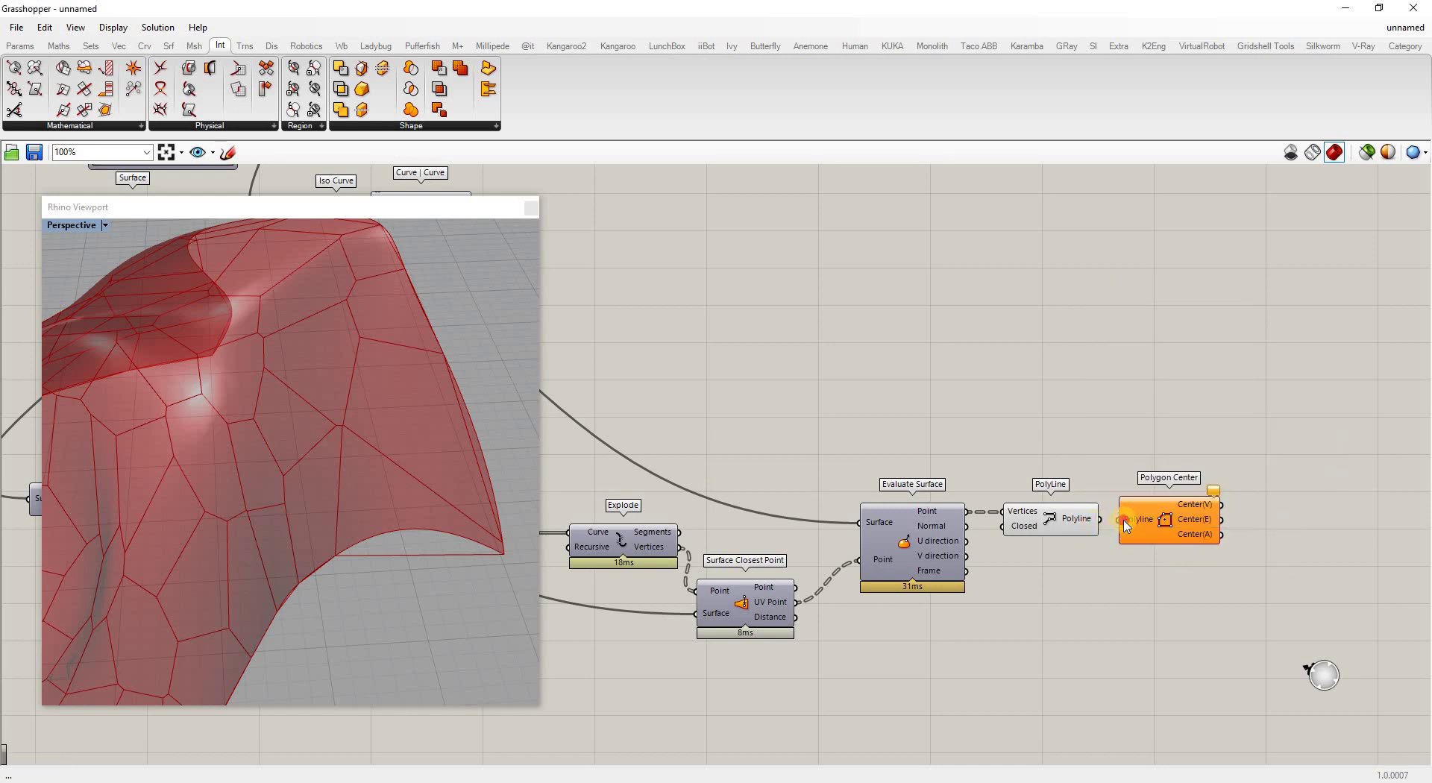
drag(1126, 524, 1122, 520)
click(1175, 514)
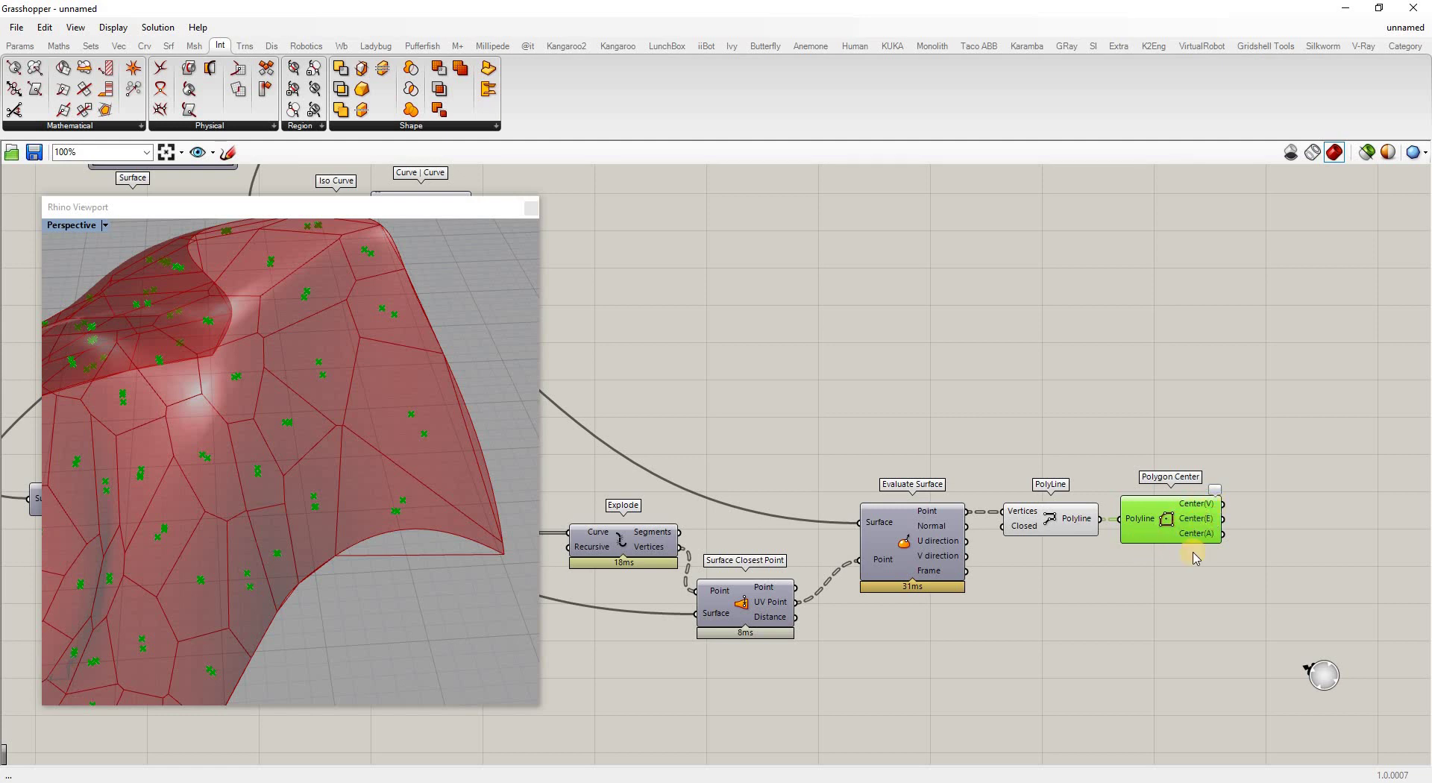
mouse_move(1209, 539)
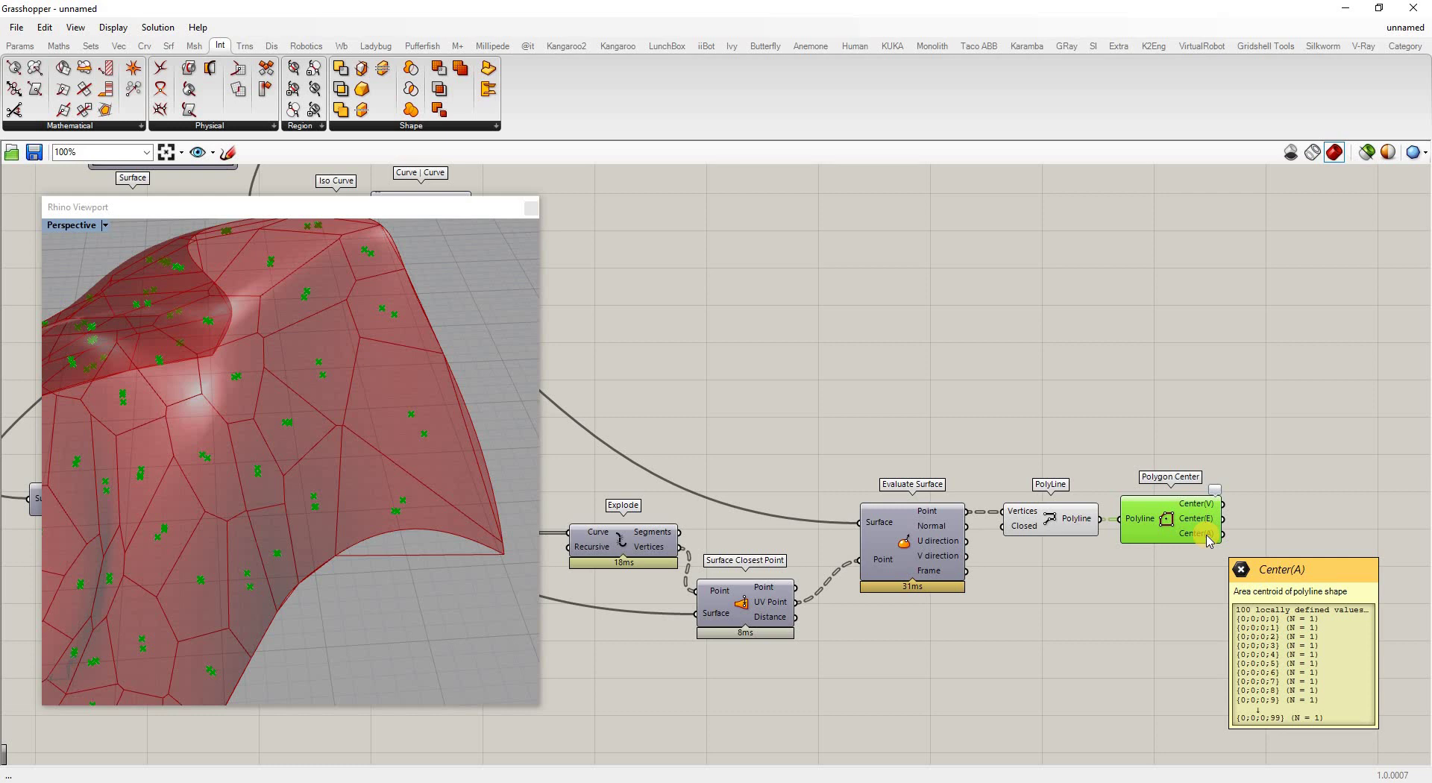
click(1168, 583)
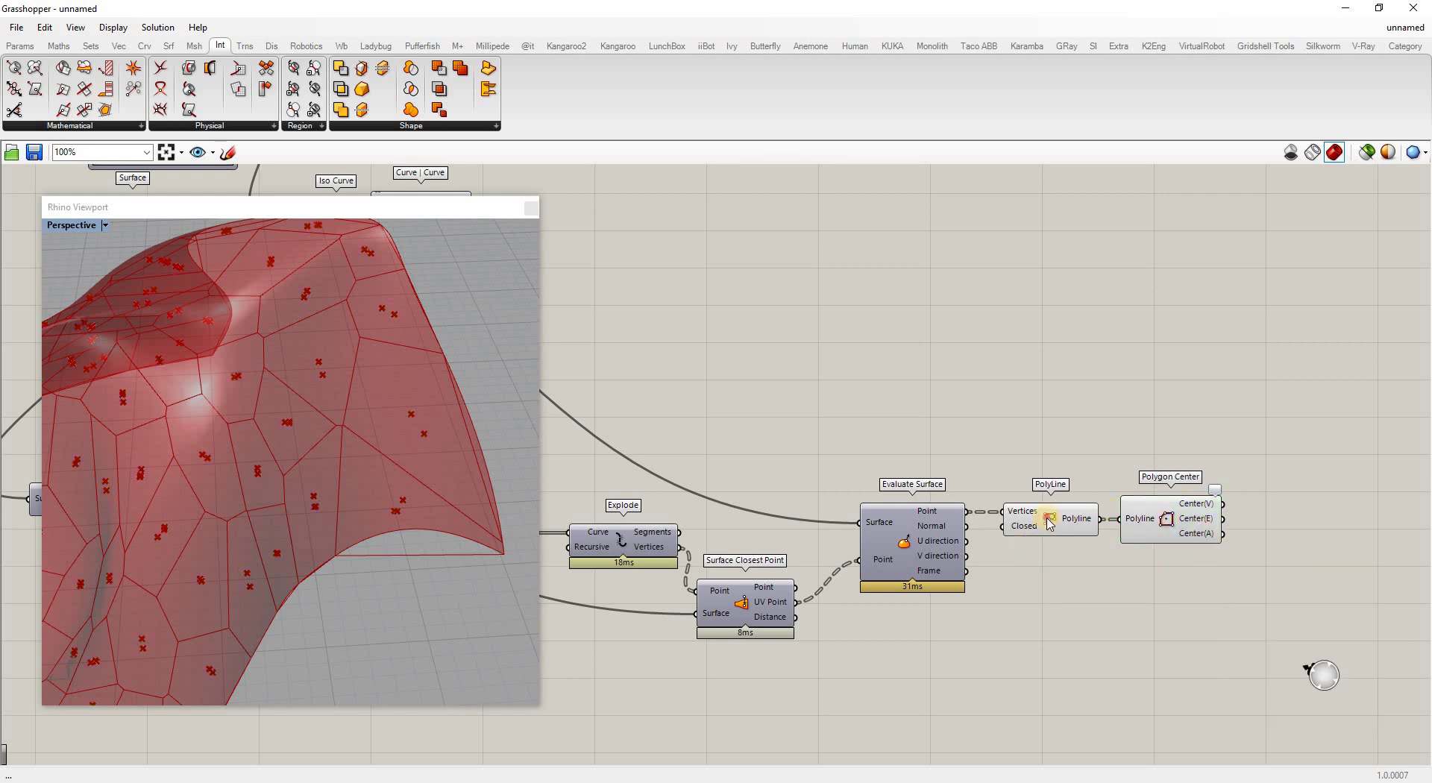
Duplicate the connected Surface Closest Point and Evaluate Surface components and place the copies after Polygon Center.
click(1049, 524)
scroll(1208, 515, down, 1)
click(1240, 504)
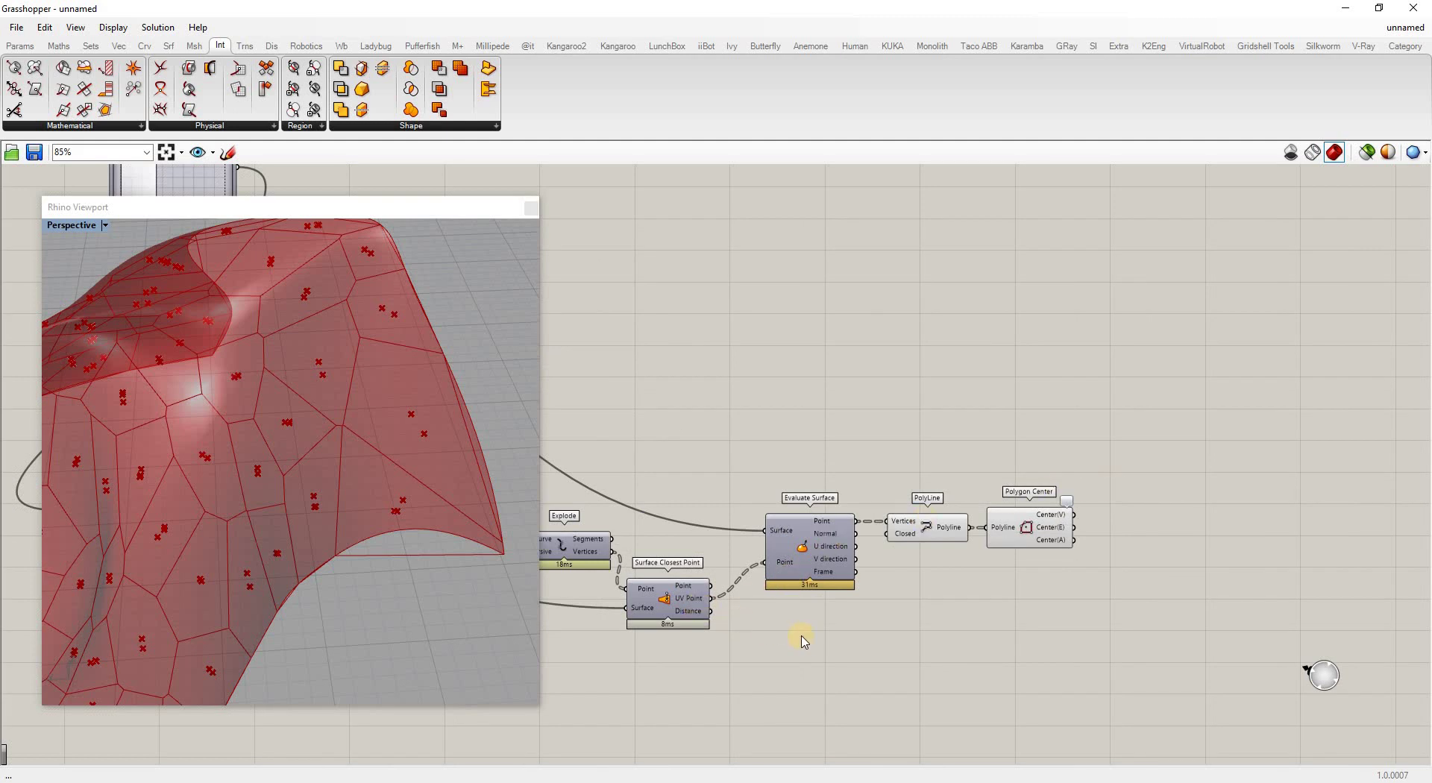
drag(812, 633, 625, 549)
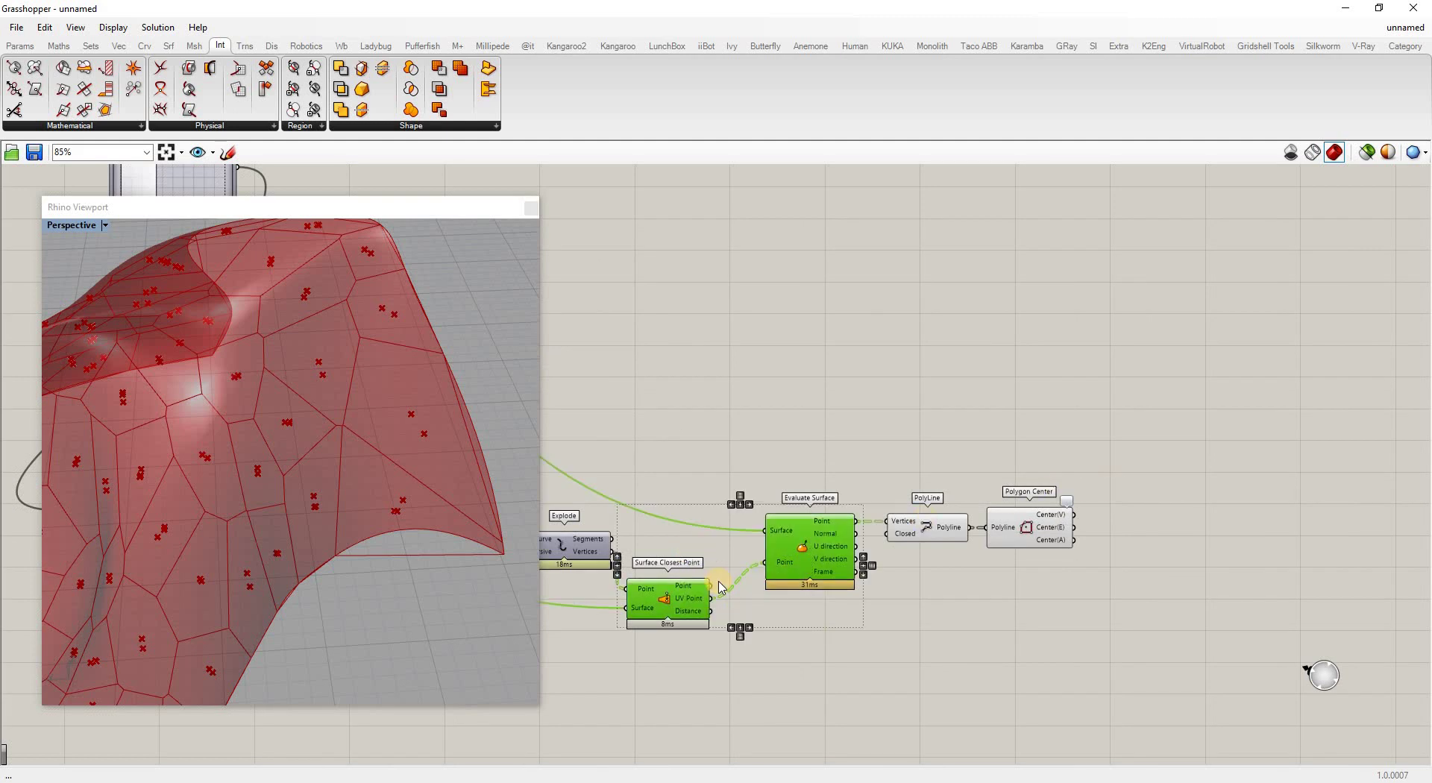
alt+drag(707, 585, 1222, 589)
click(991, 687)
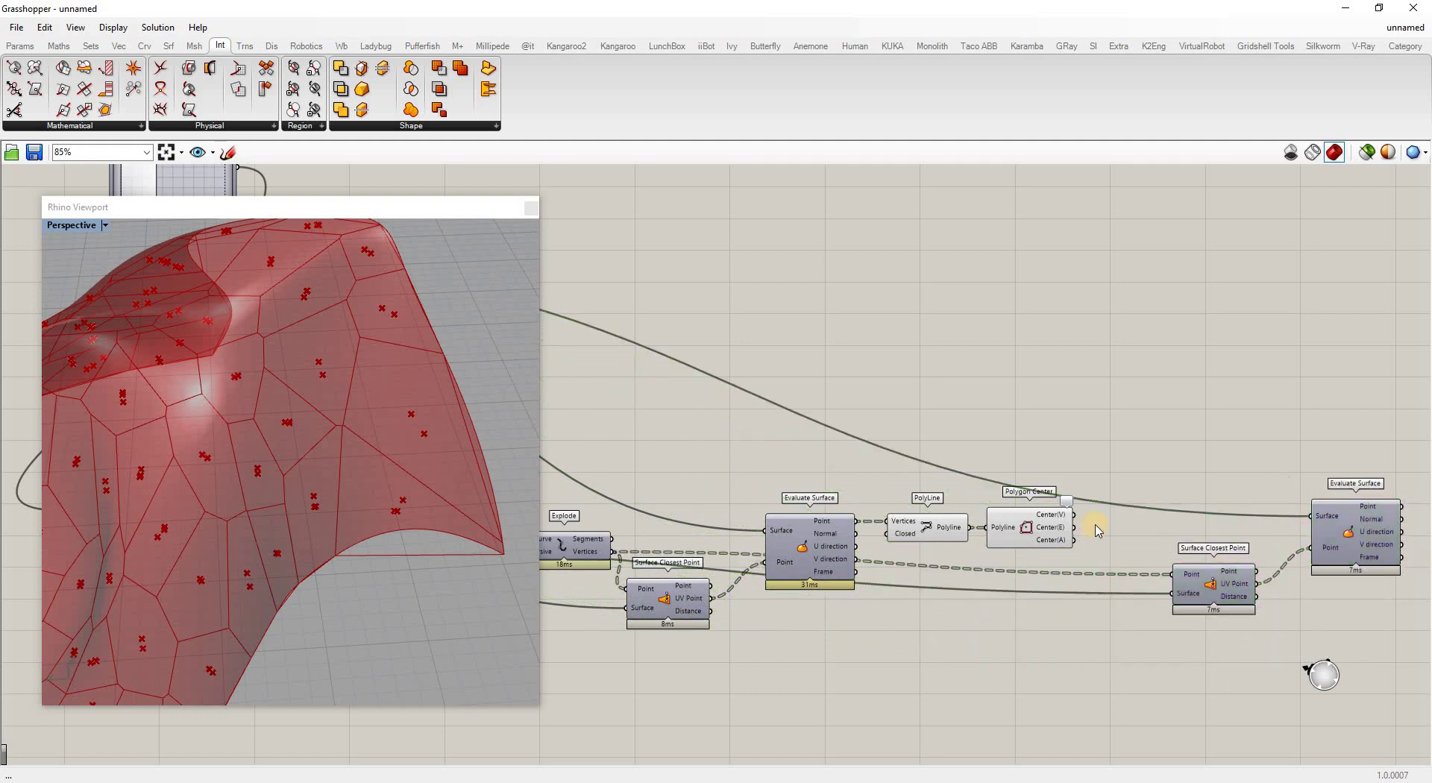
Replace the copied Surface Closest Point's Point input with Polygon Center's Center(E) output, and turn off Polygon Center's preview.
scroll(1111, 548, up, 2)
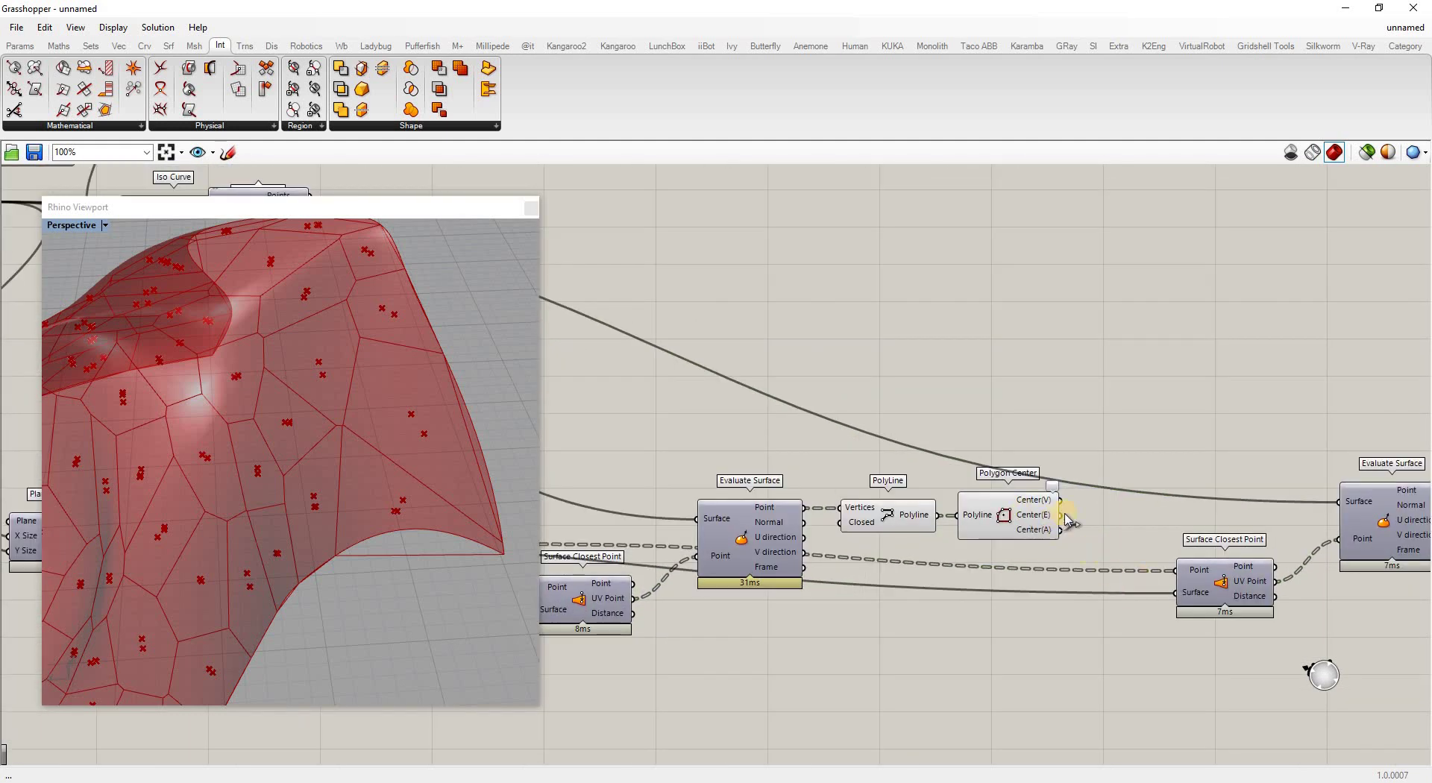
drag(1137, 567, 1008, 549)
scroll(930, 526, down, 2)
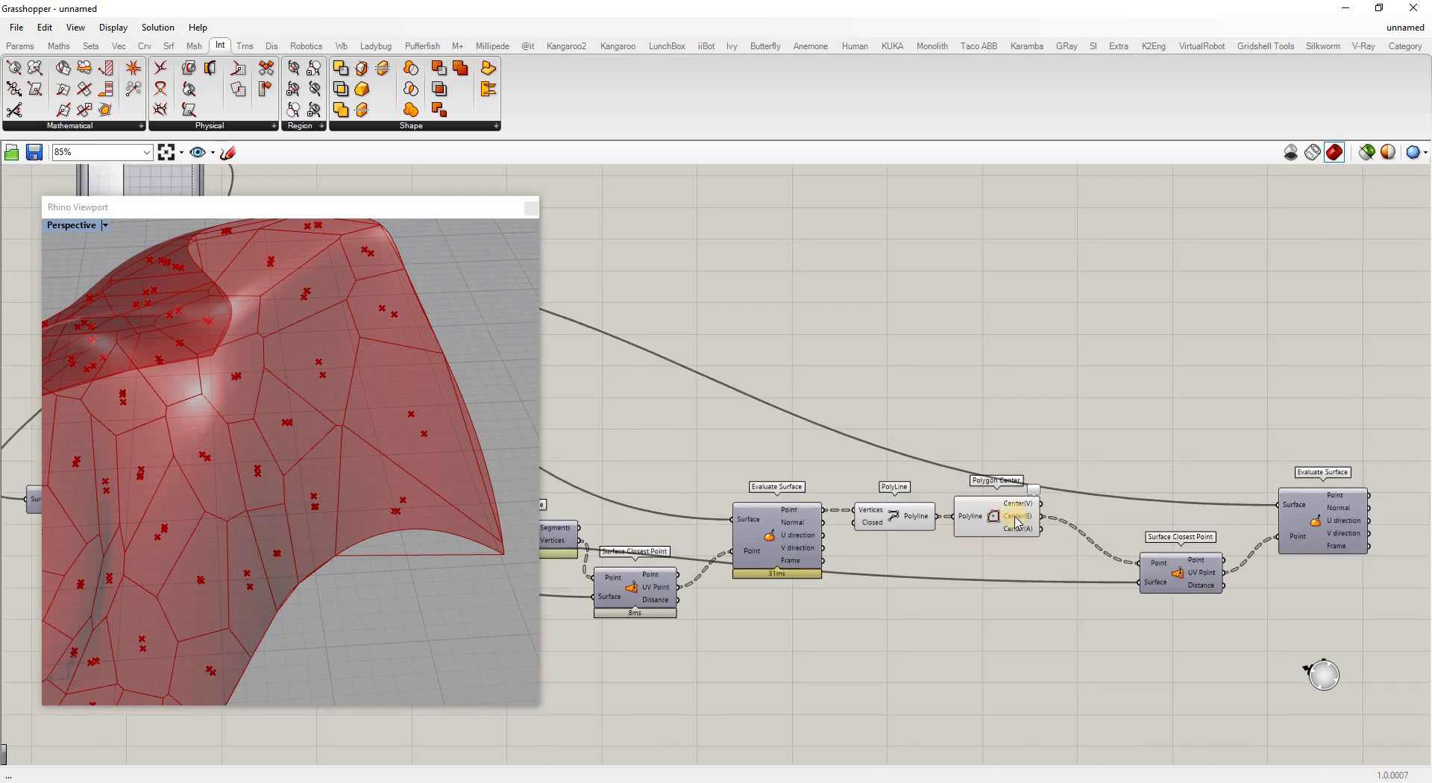
right_click(992, 515)
click(1016, 533)
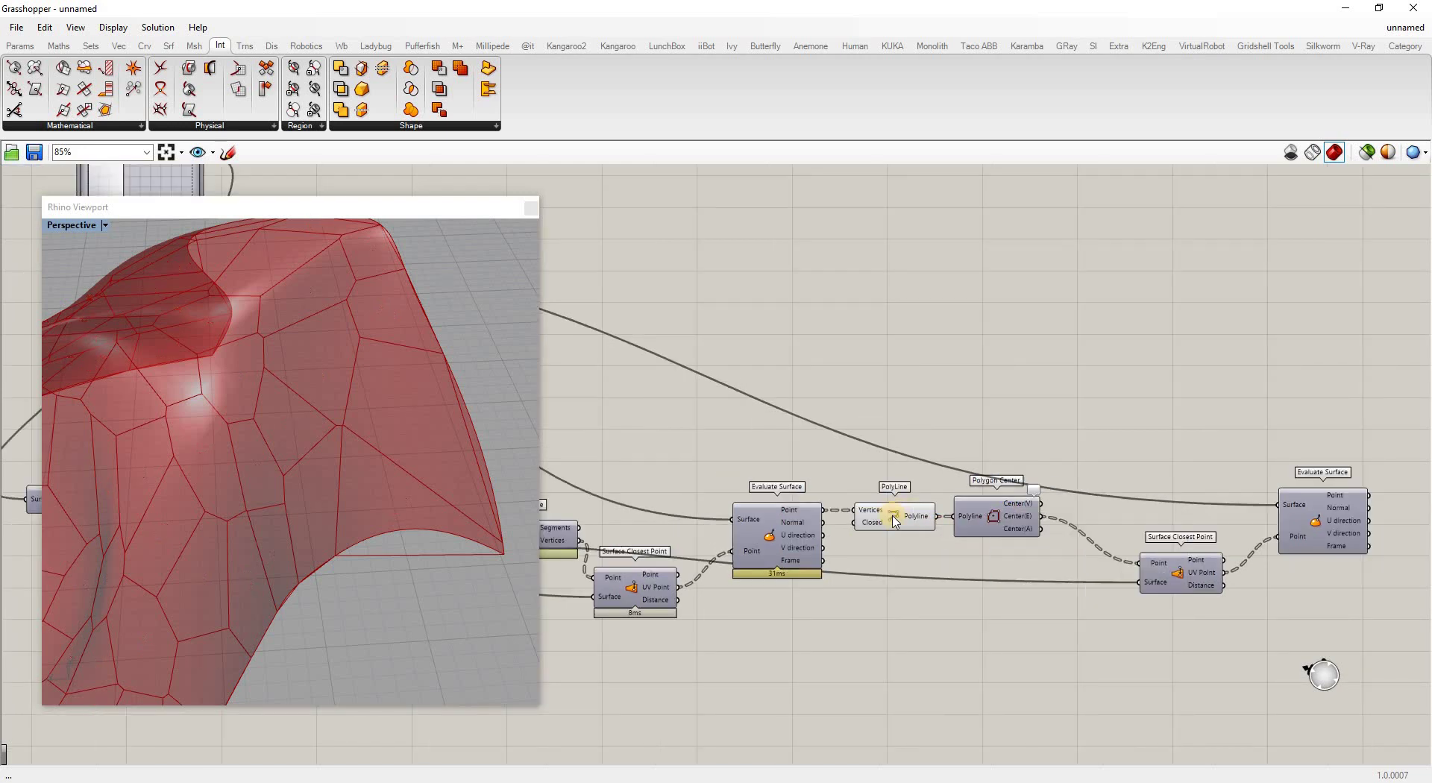
Replace the Surface input of the copied Surface Closest Point with the free-form Surface parameter.
click(900, 523)
click(825, 574)
scroll(824, 574, down, 4)
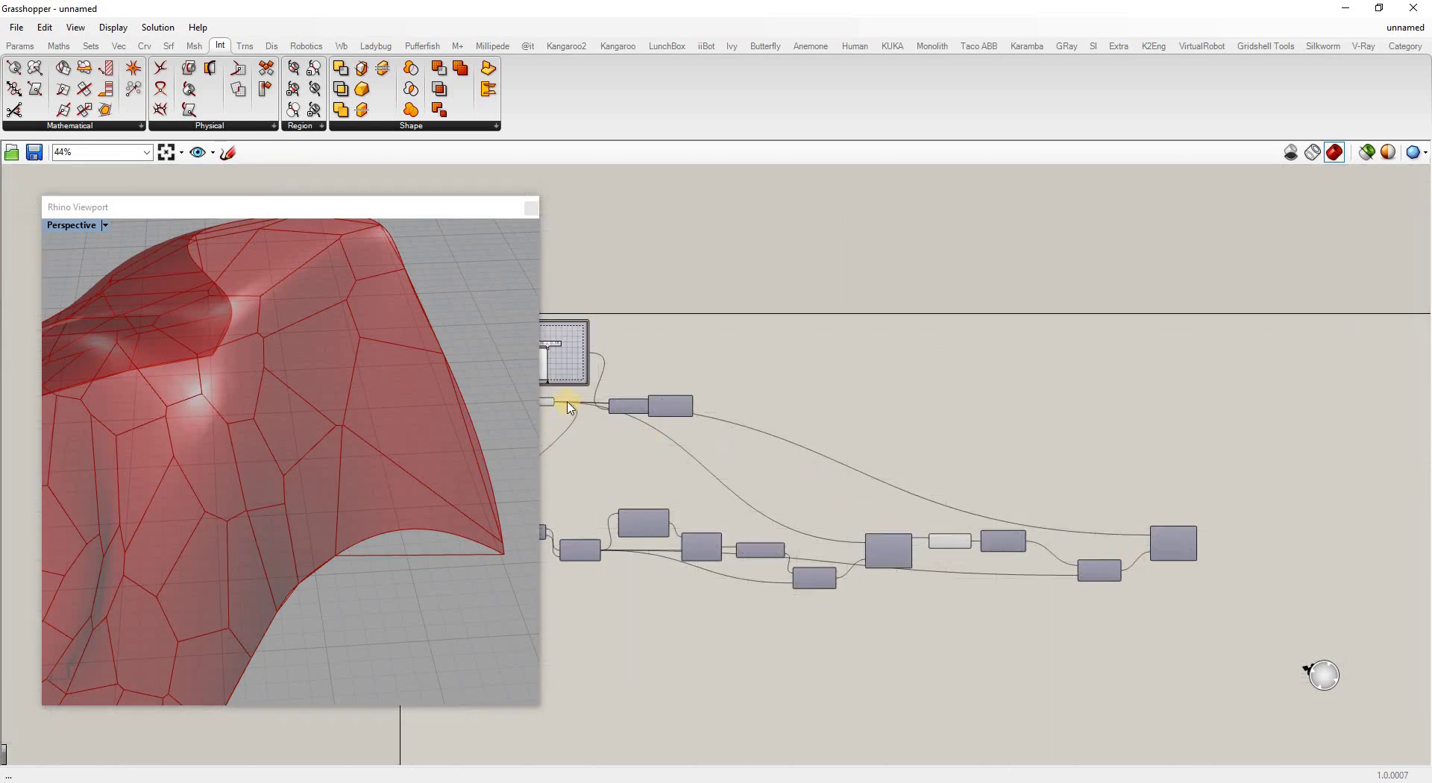
scroll(1042, 561, up, 5)
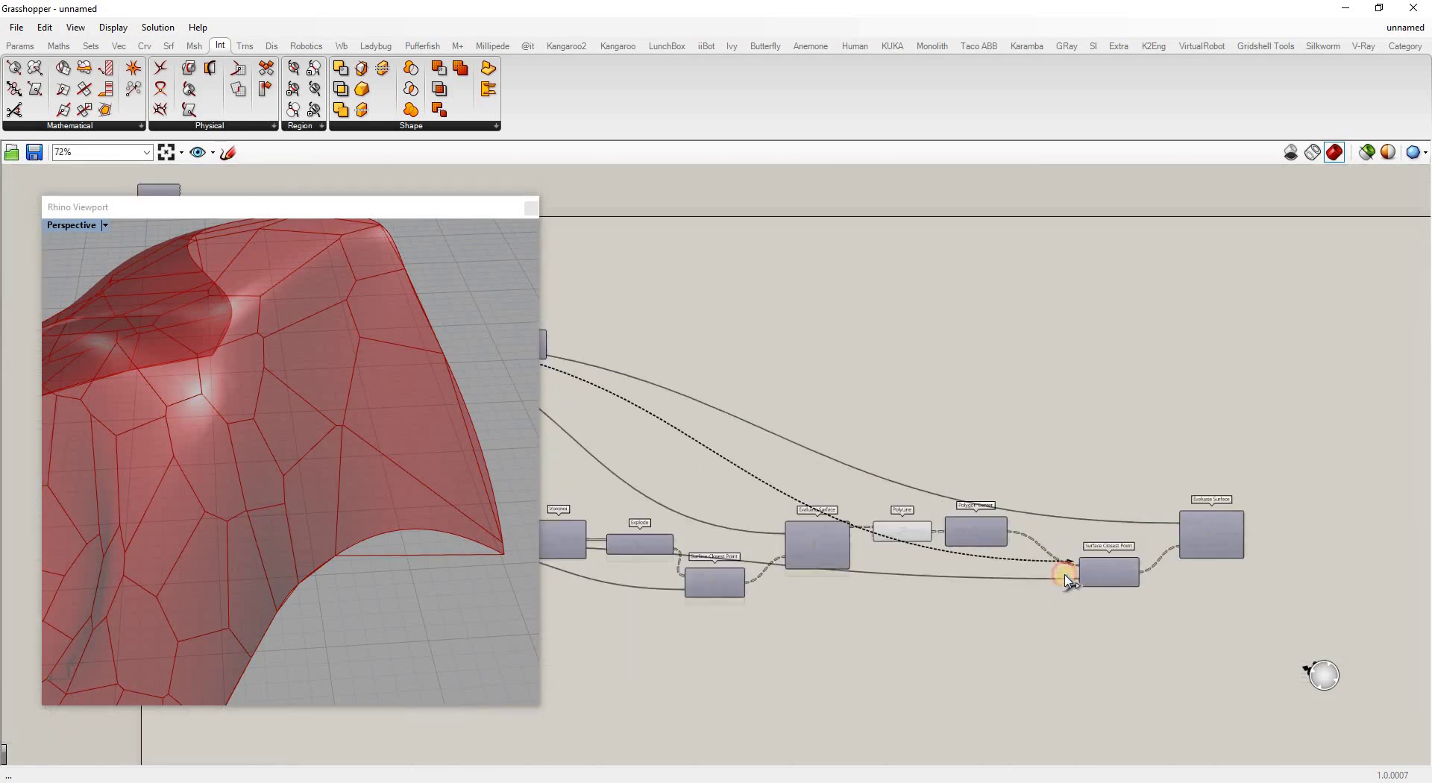
scroll(1000, 569, down, 4)
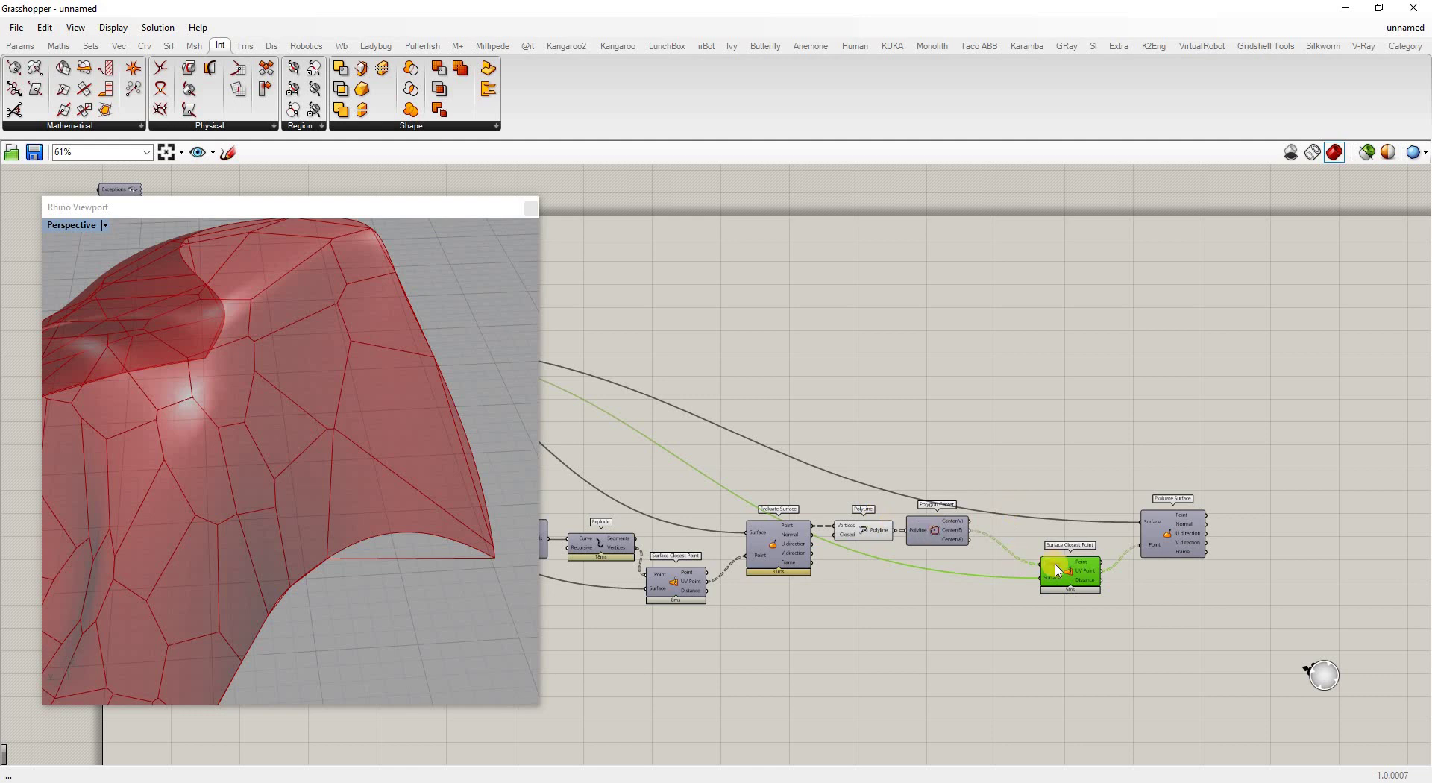
Turn on the preview of the copied Surface Closest Point and inspect the cell centers on the free-form surface.
right_click(1070, 573)
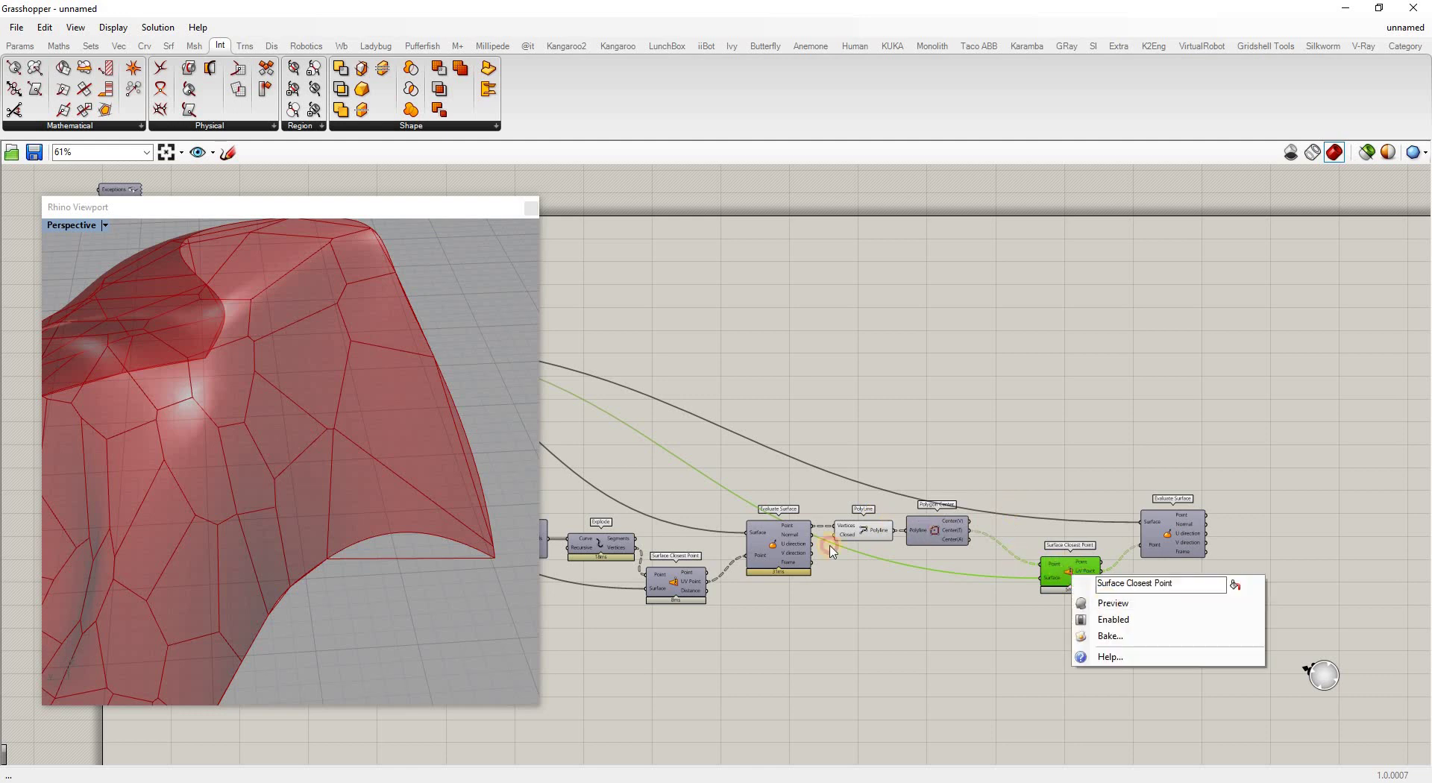
click(1096, 601)
right_drag(361, 479, 1061, 530)
scroll(1174, 525, up, 3)
scroll(1174, 526, up, 3)
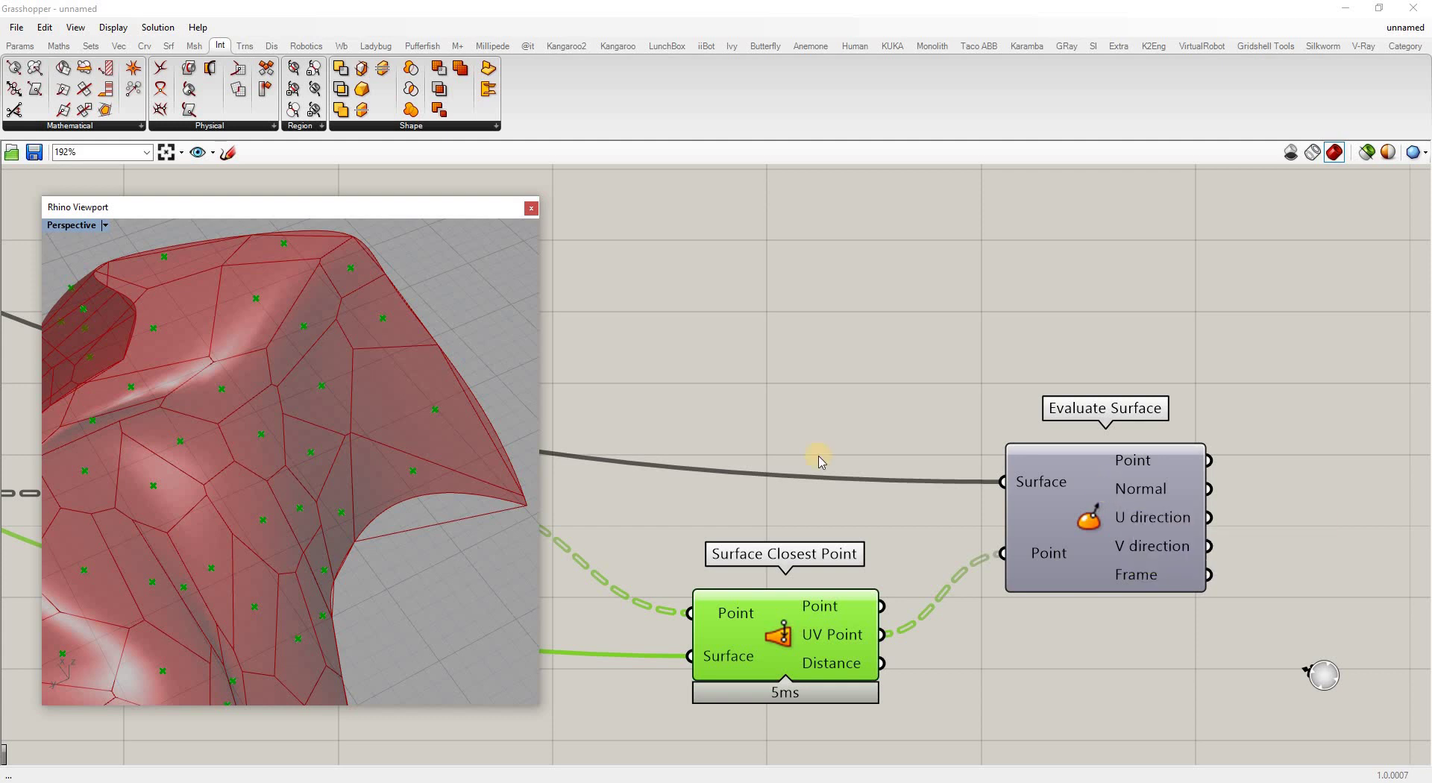
right_drag(482, 323, 320, 550)
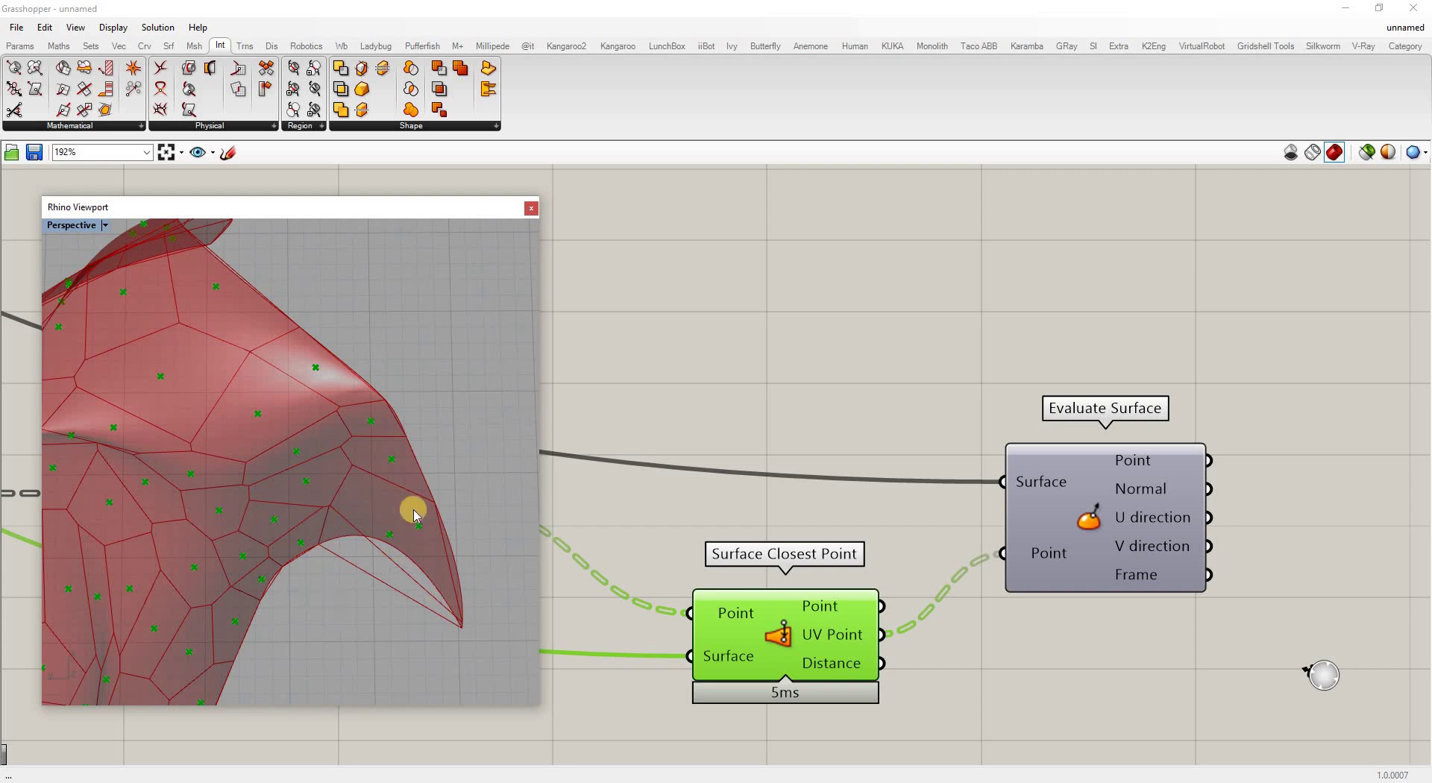
right_drag(343, 403, 277, 447)
Add an Extrude Point component after the copied Evaluate Surface component.
scroll(845, 465, down, 3)
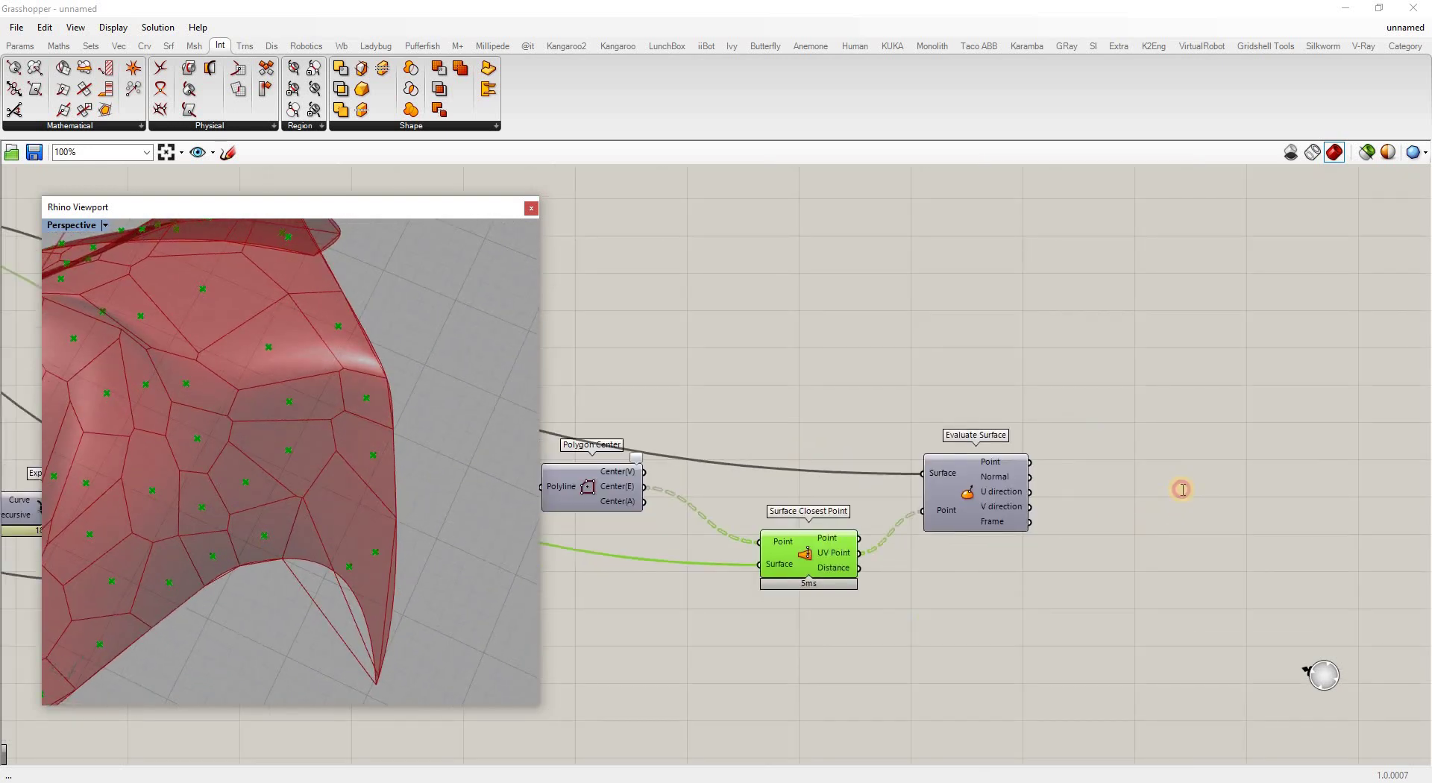
double_click(1182, 489)
text(extrude)
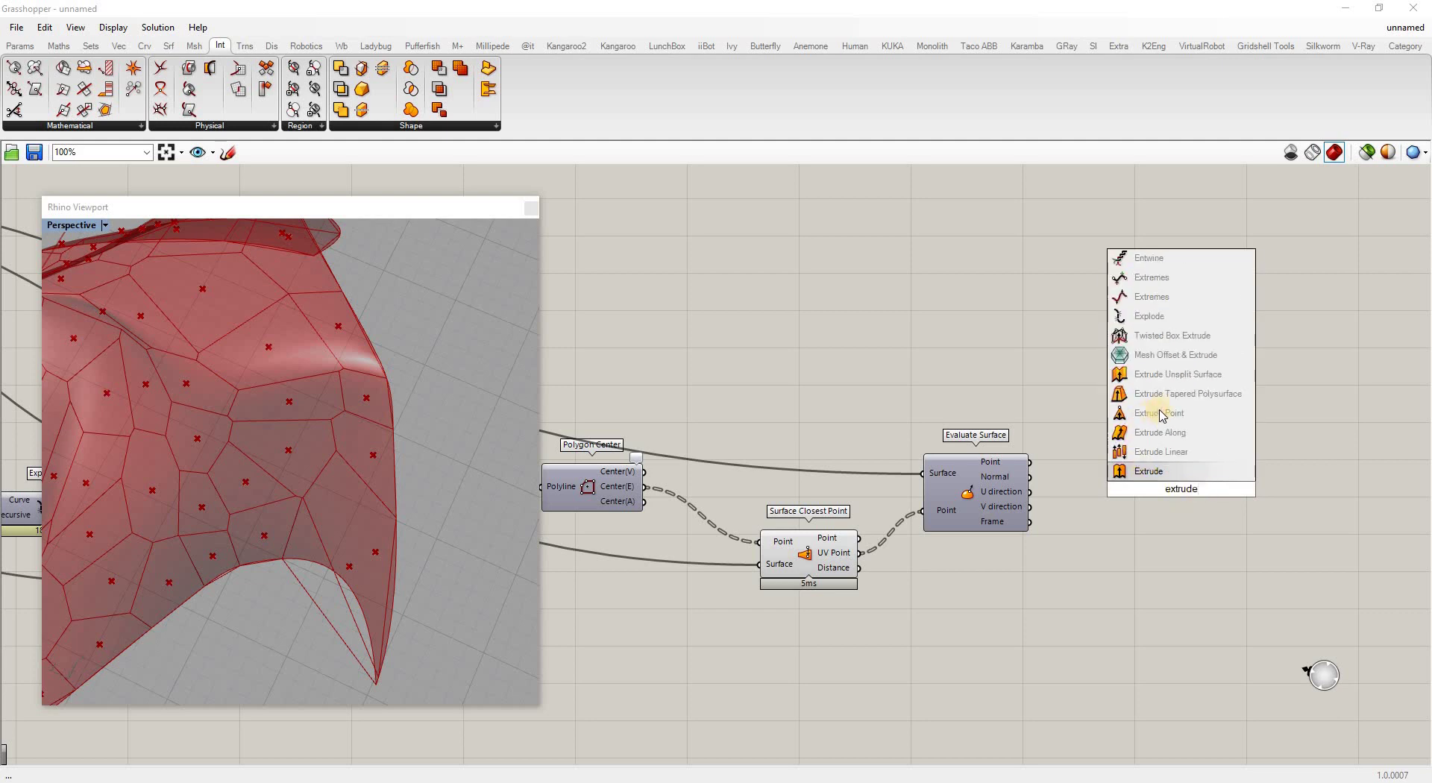
click(1161, 414)
scroll(1056, 560, down, 2)
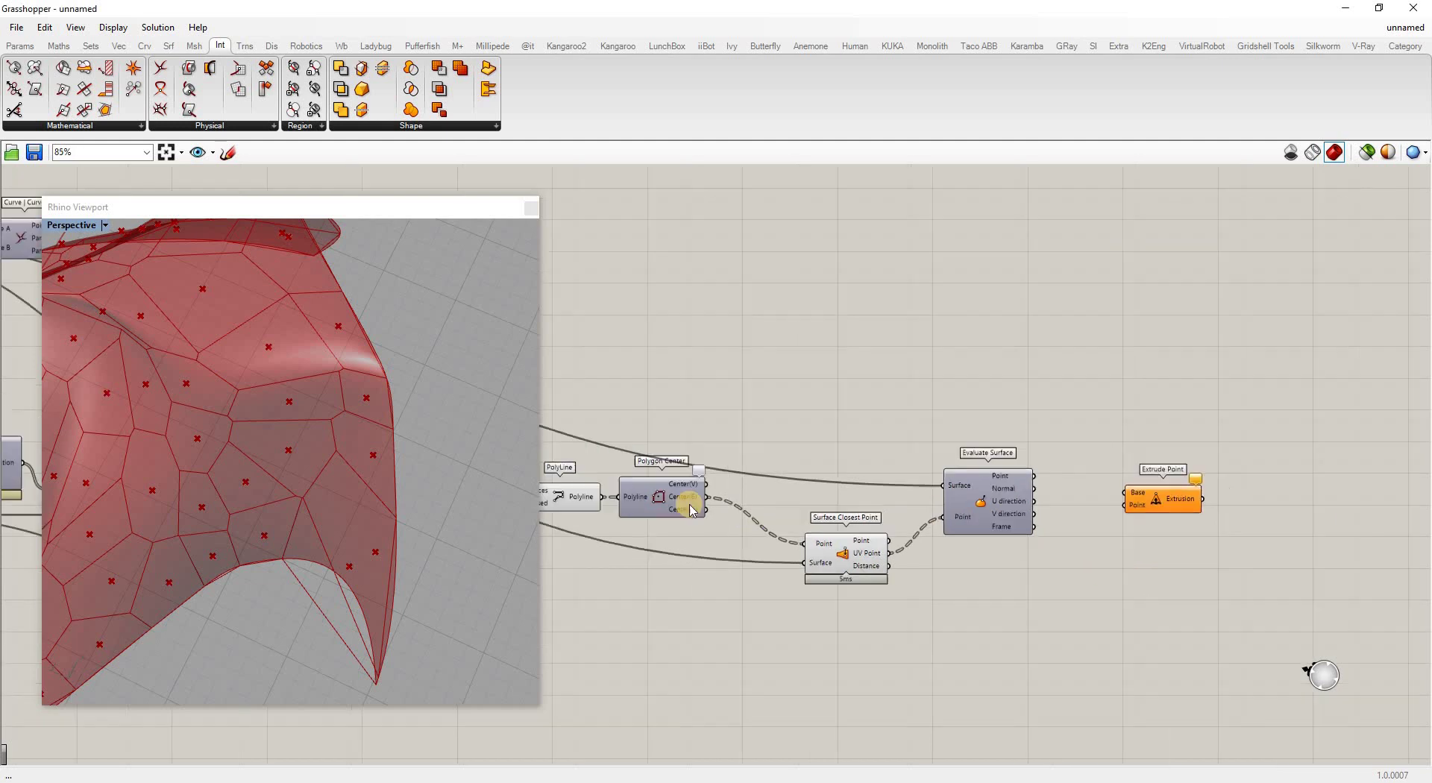
Connect the PolyLine output to Extrude Point's Base and Evaluate Surface's Point to its Point input, shifting Polygon Center and Evaluate Surface below the Base wire.
drag(1106, 492, 690, 552)
click(666, 497)
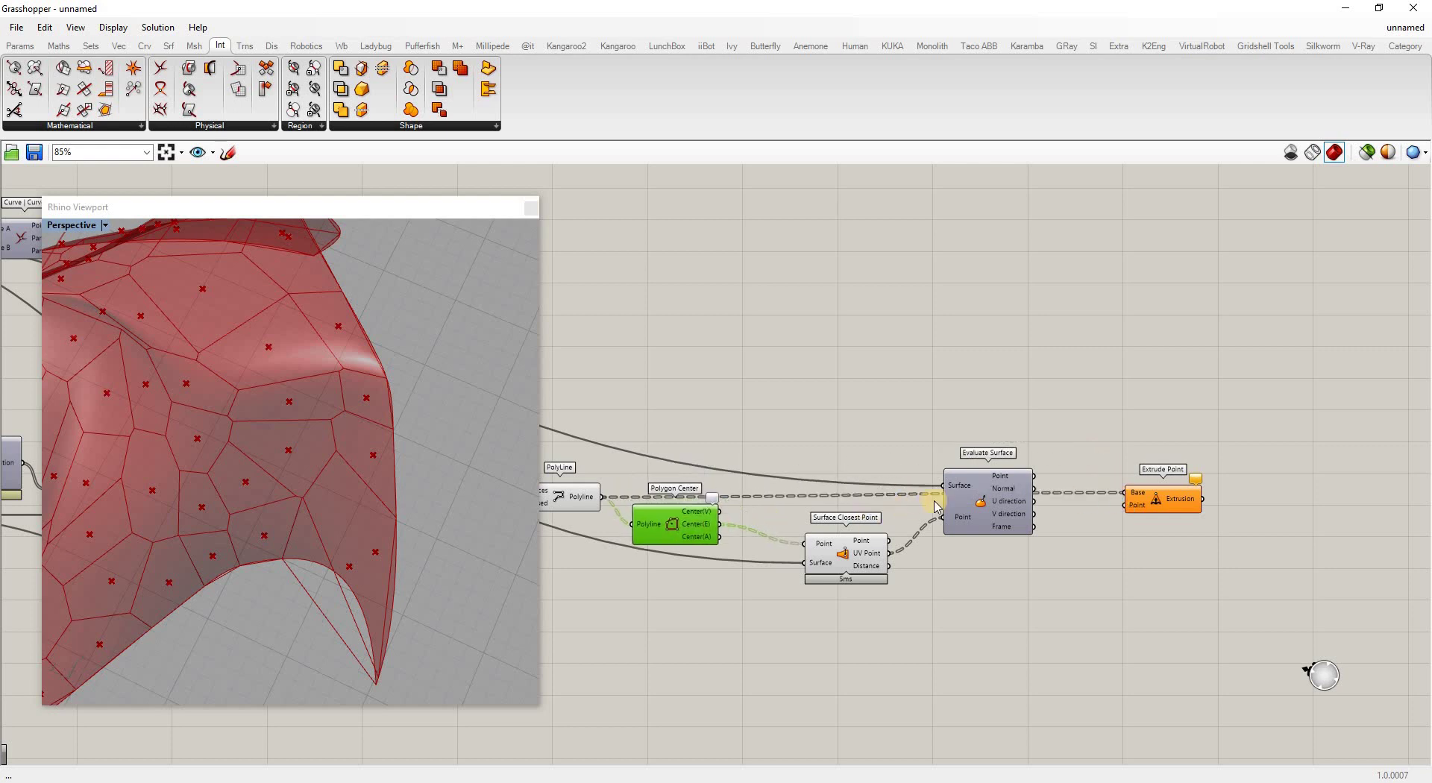
drag(989, 536, 986, 569)
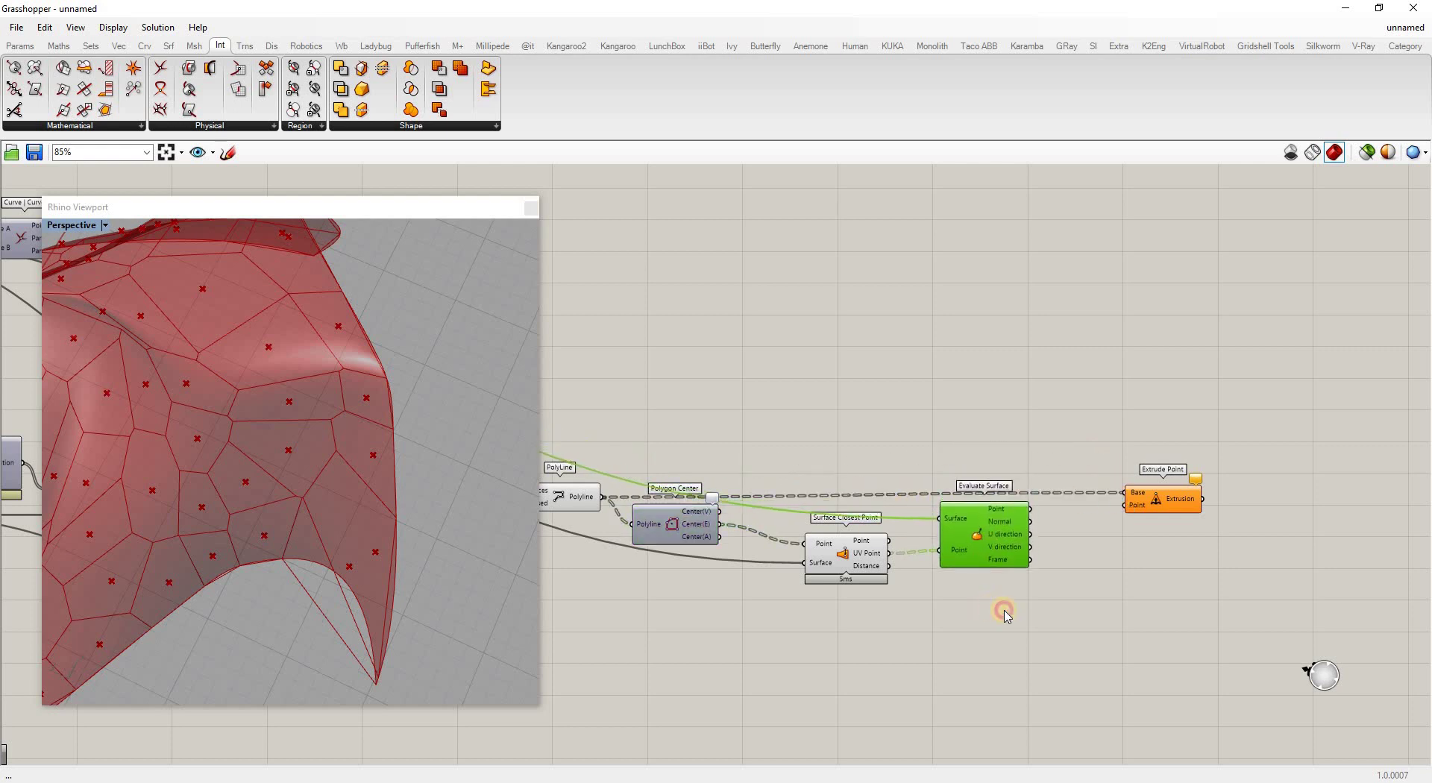
click(1044, 572)
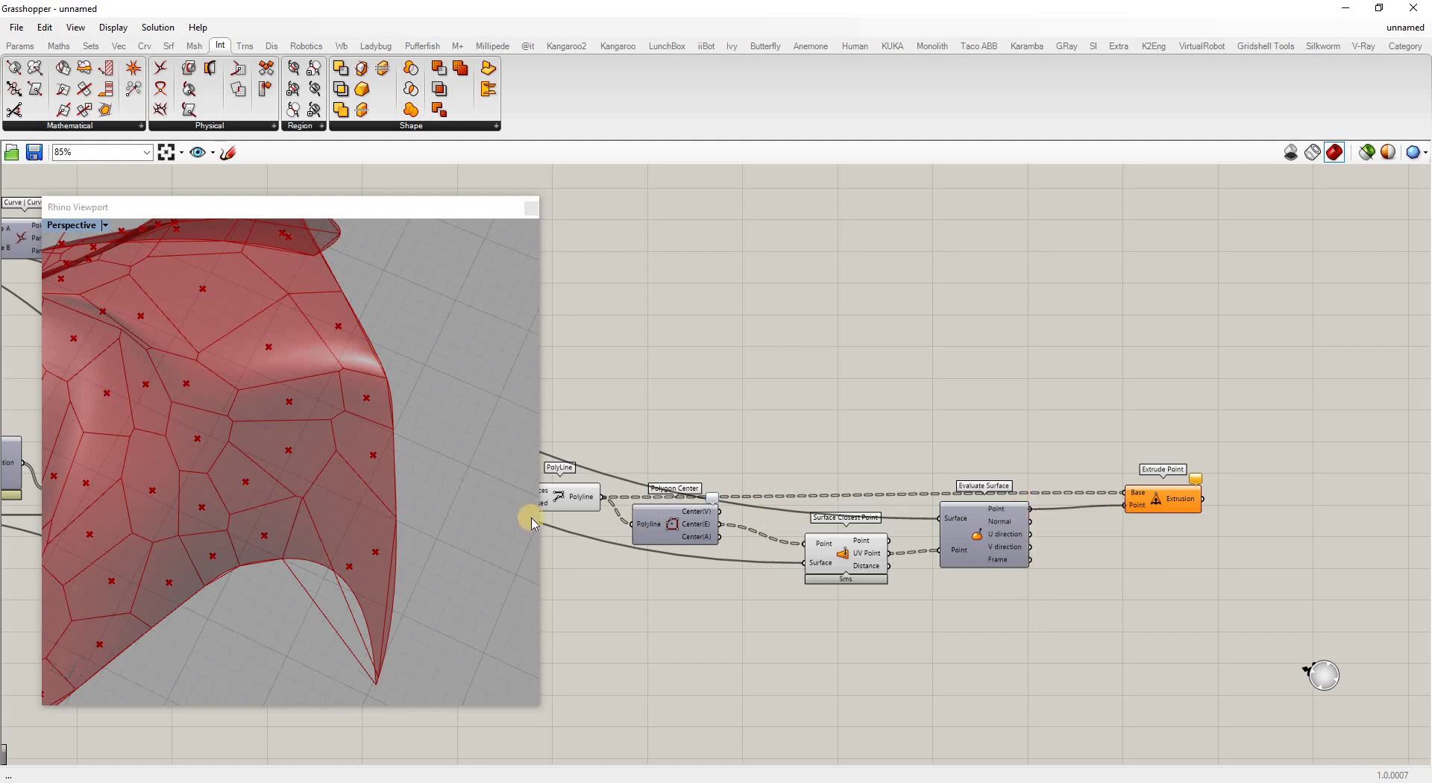
Turn off the preview of the free-form Surface parameter.
right_drag(361, 543, 369, 469)
scroll(1309, 589, down, 7)
scroll(839, 474, up, 5)
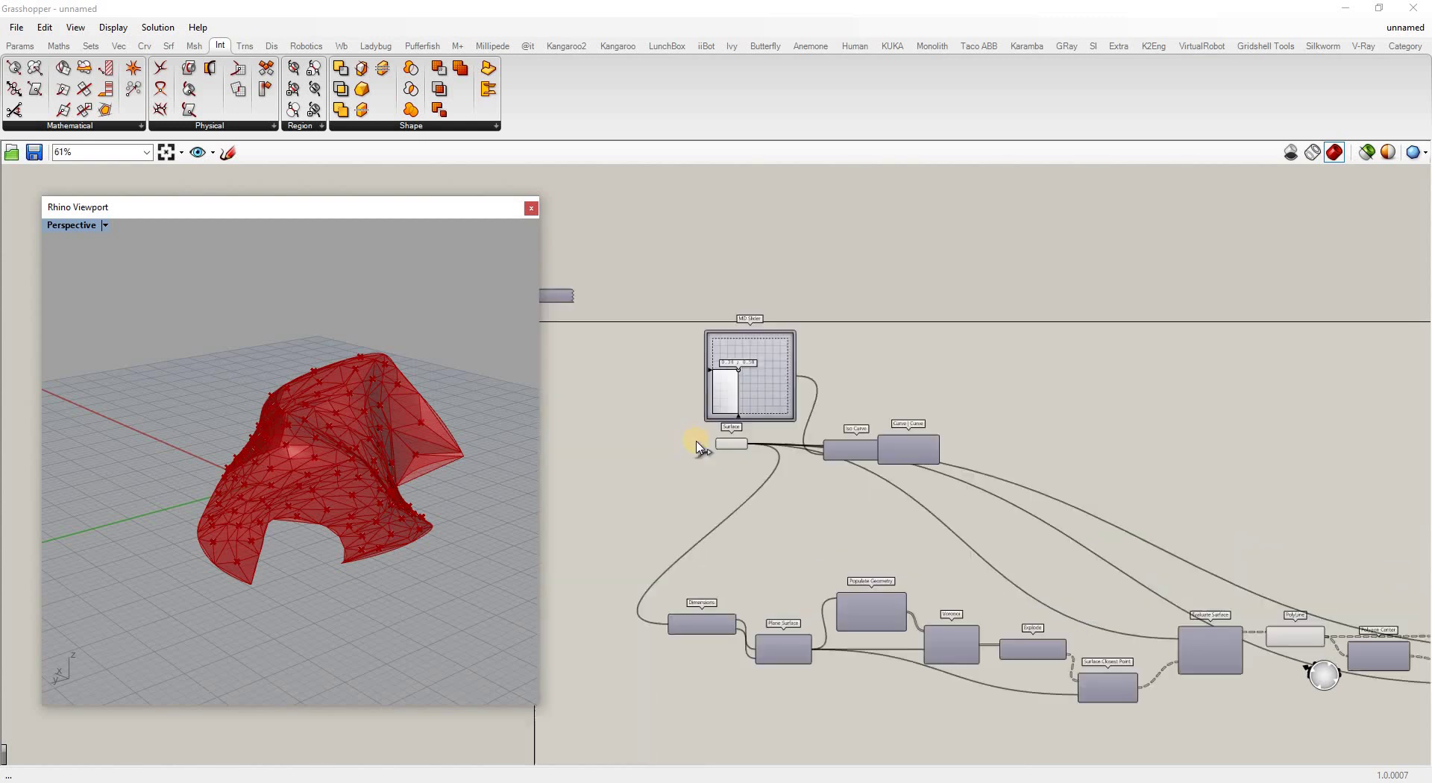
scroll(697, 448, up, 1)
right_click(725, 443)
click(396, 454)
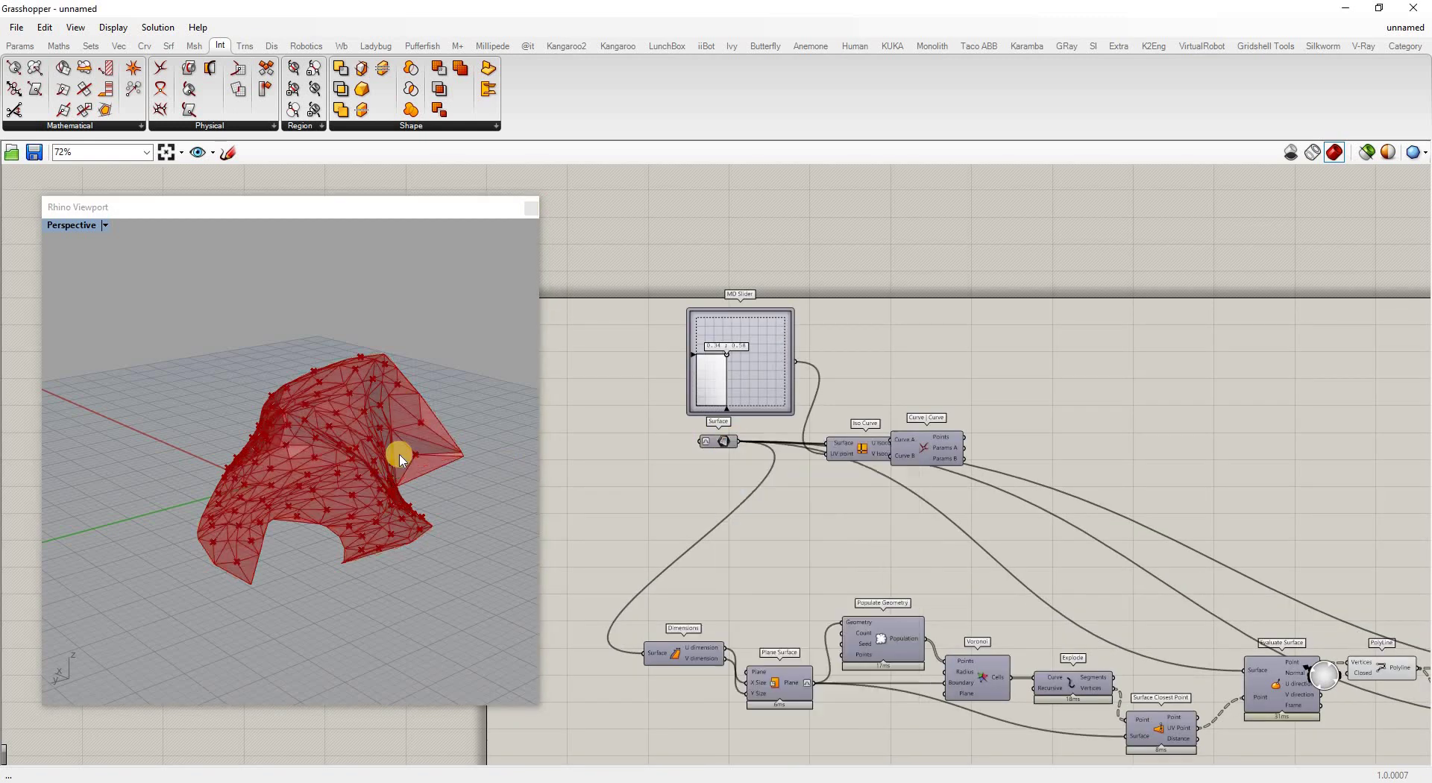
Turn off the preview of the Surface Closest Point after Polygon Center and inspect the extruded cells from several angles.
scroll(440, 454, up, 5)
scroll(1301, 642, down, 3)
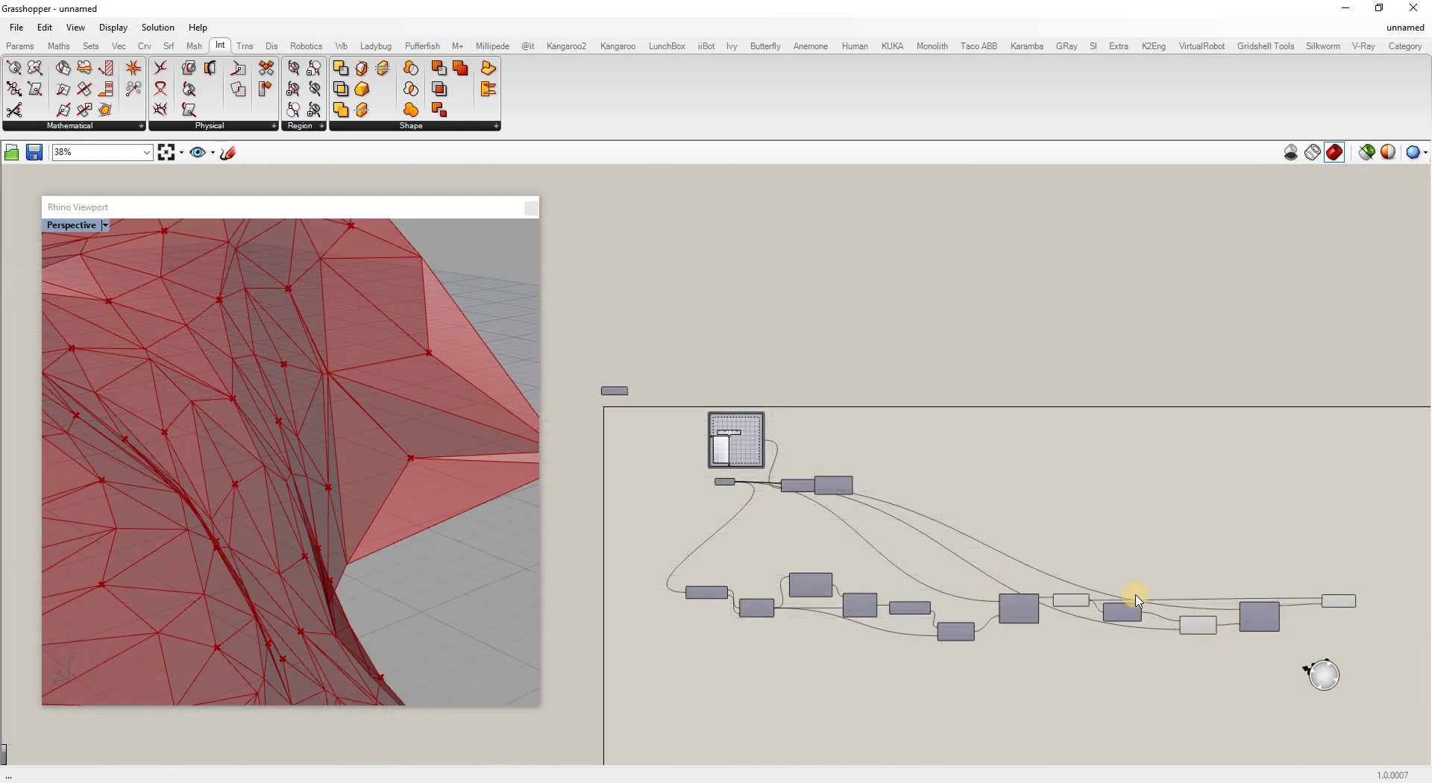
scroll(1137, 604, up, 5)
right_click(1169, 614)
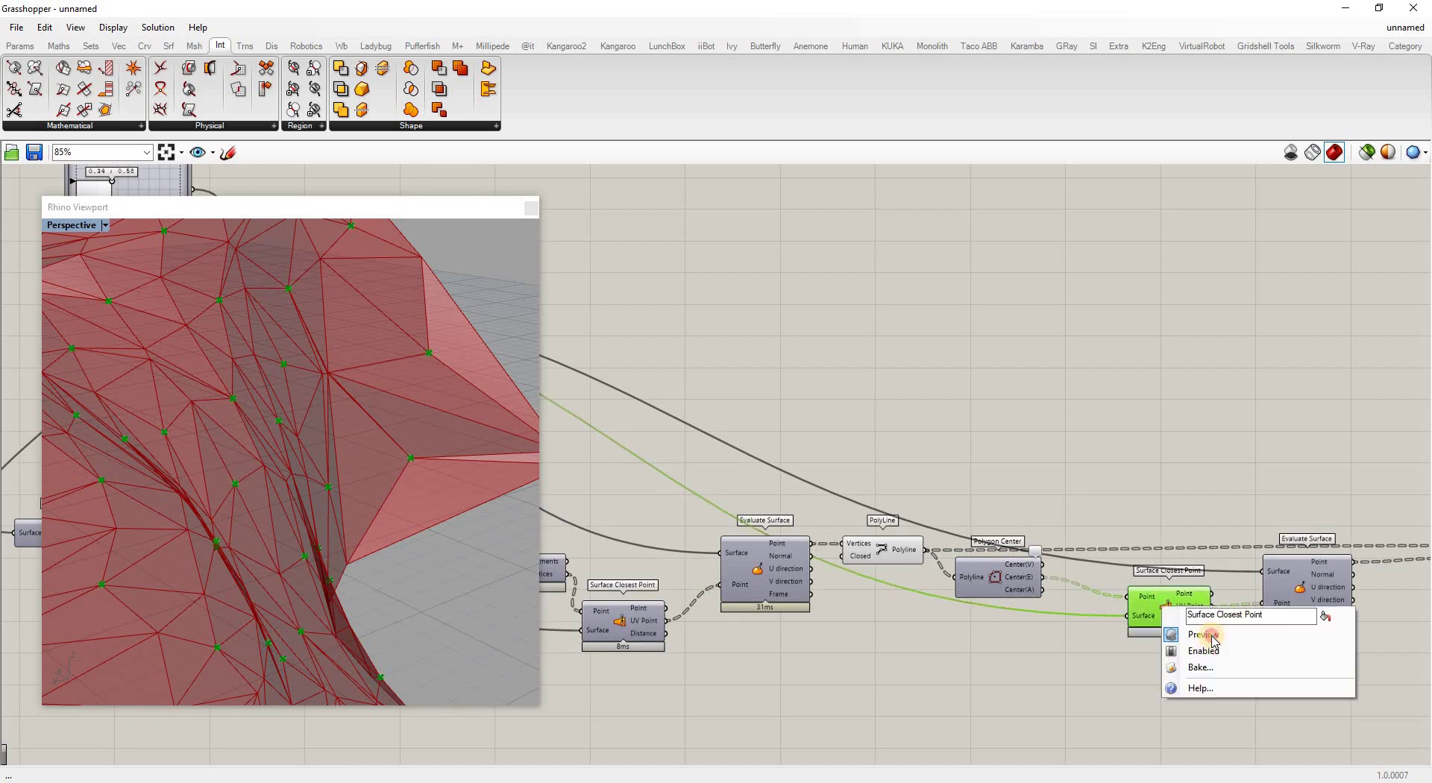
click(308, 450)
scroll(232, 375, up, 3)
scroll(233, 374, down, 5)
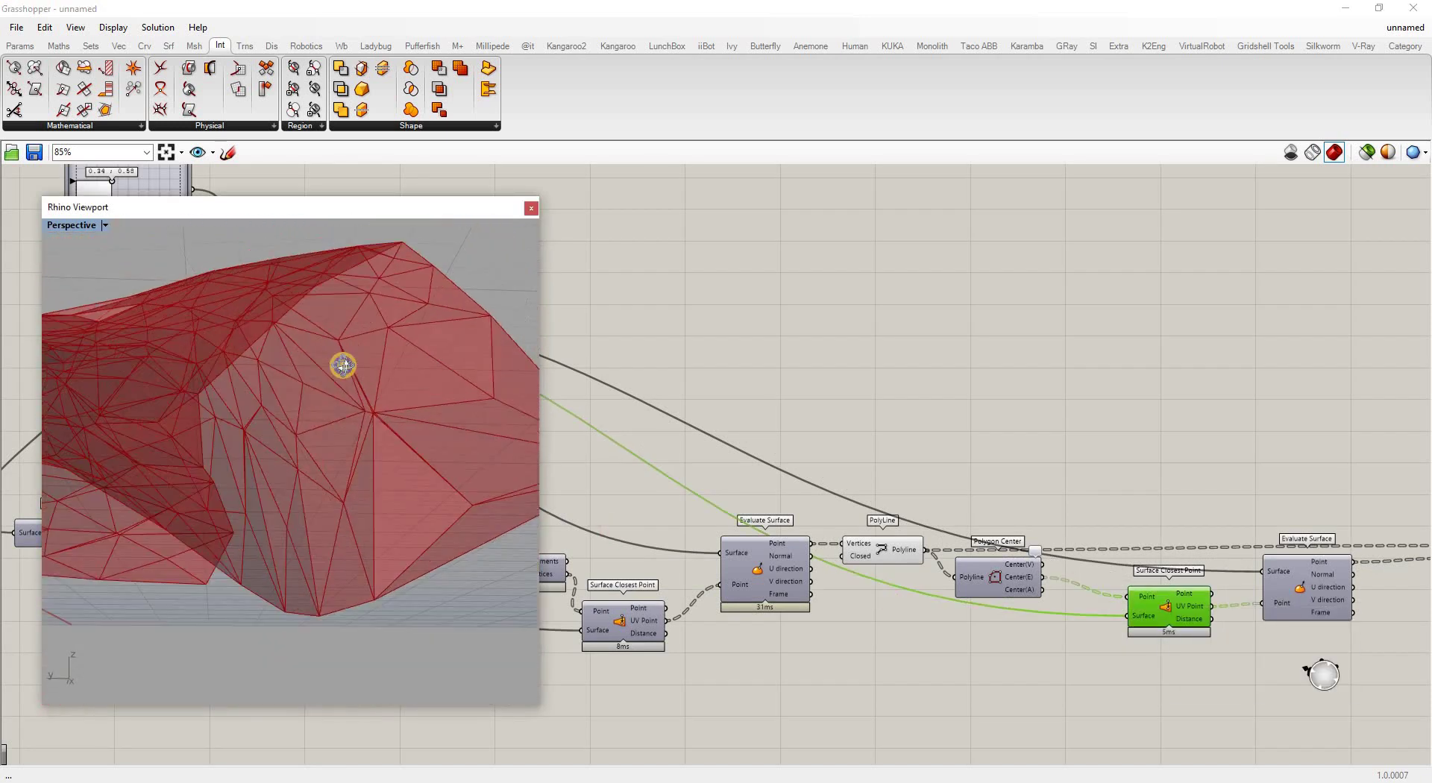
right_drag(346, 364, 818, 585)
Move the Extrude Point component farther from Evaluate Surface to make room between them.
scroll(1205, 614, down, 3)
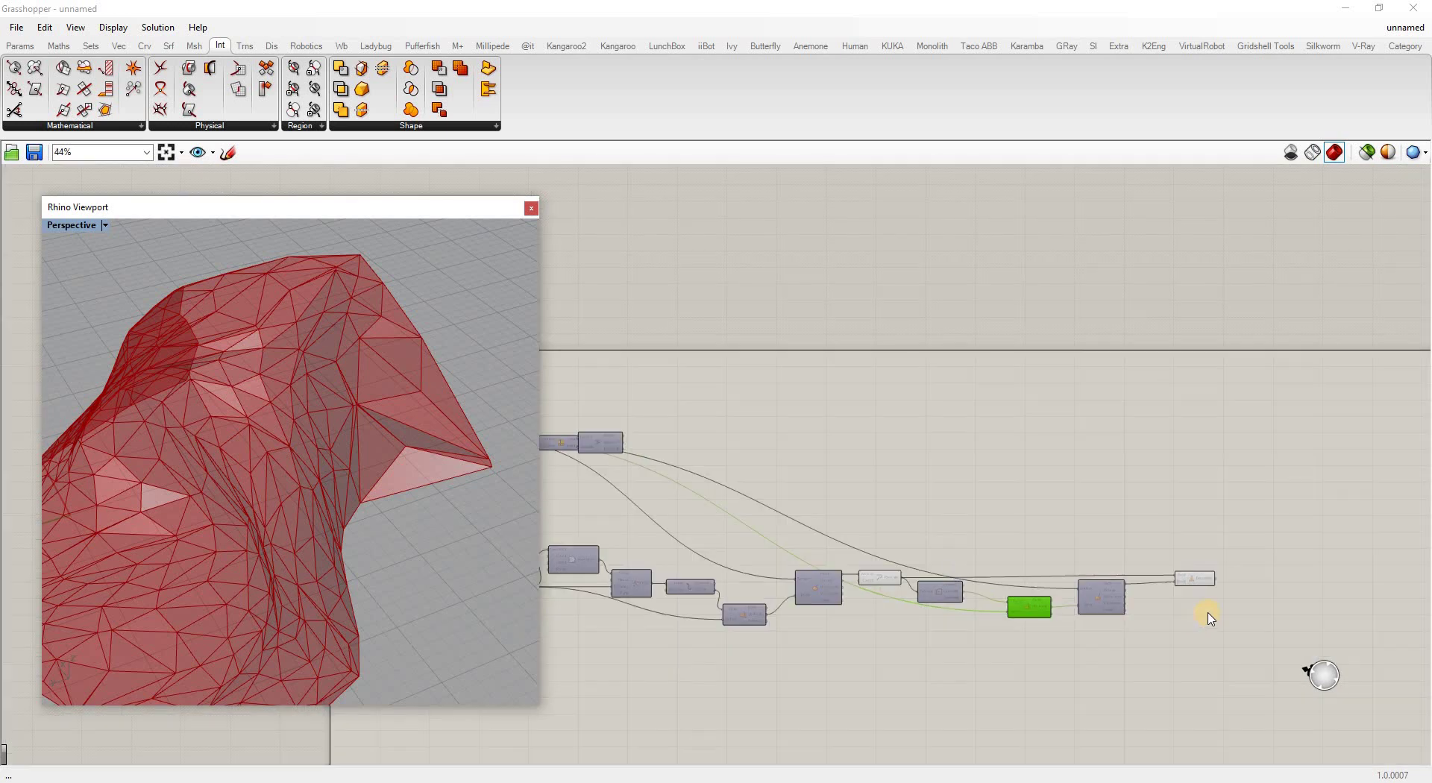
scroll(1189, 540, up, 4)
drag(1186, 539, 1305, 486)
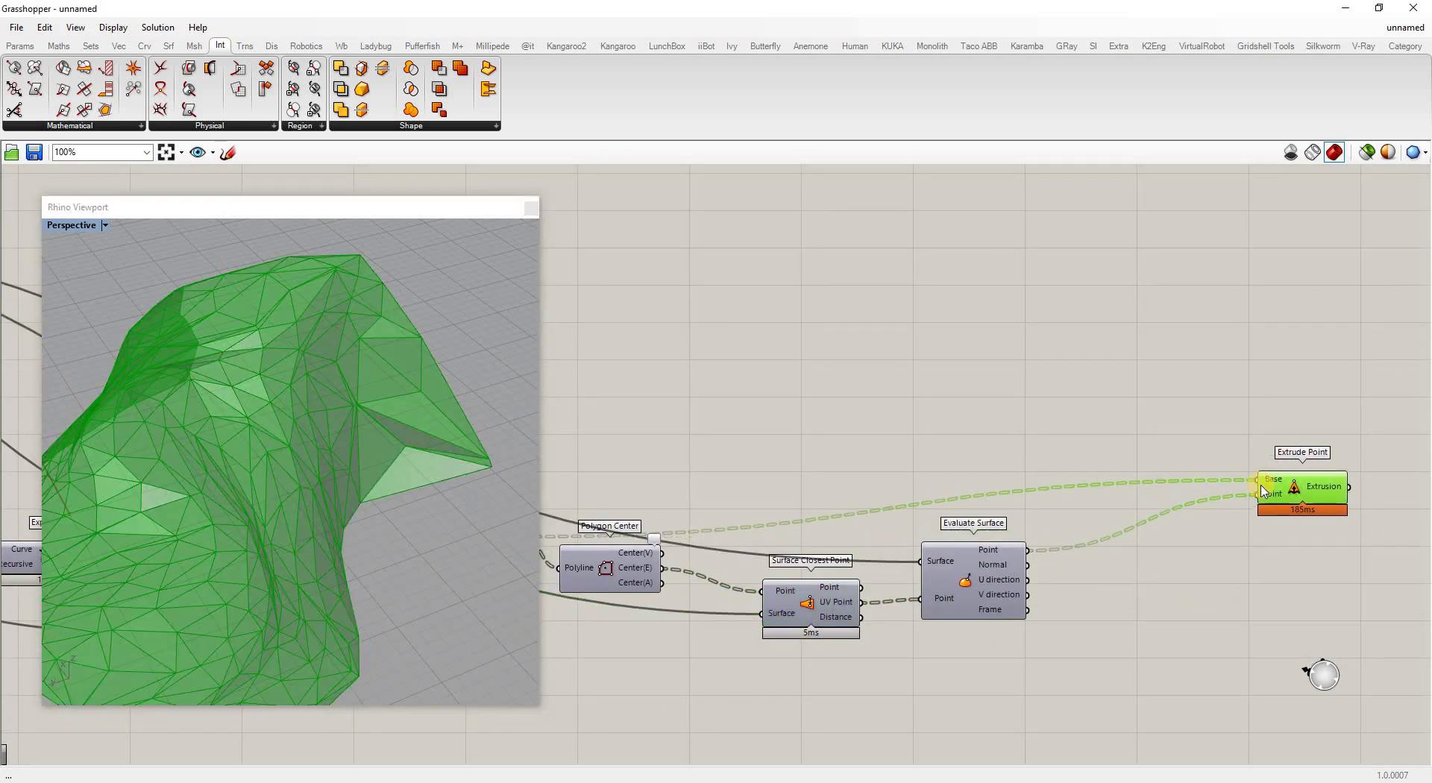
Add a Move component with Evaluate Surface's Point output as its Geometry, and place it just below Extrude Point.
scroll(1170, 591, up, 2)
double_click(1170, 583)
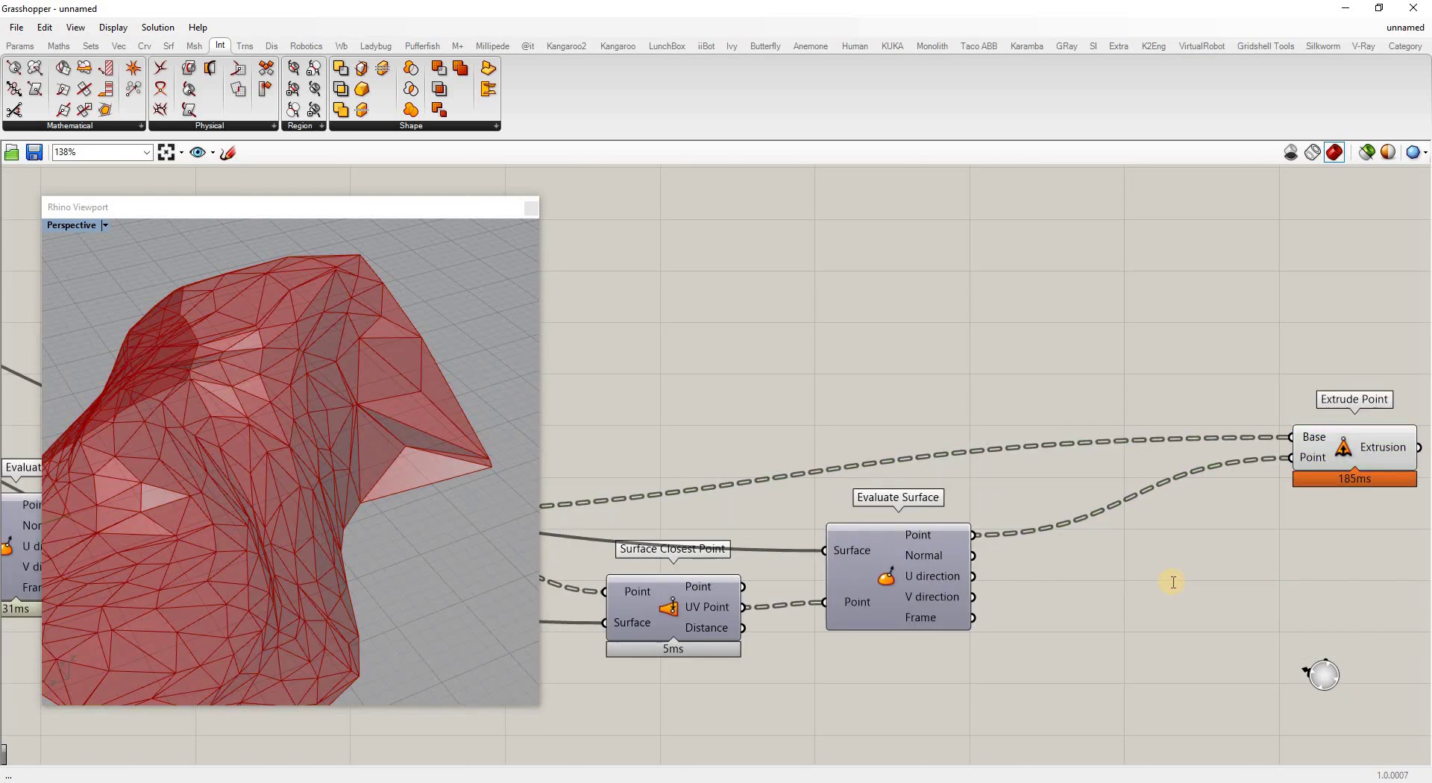
text(move)
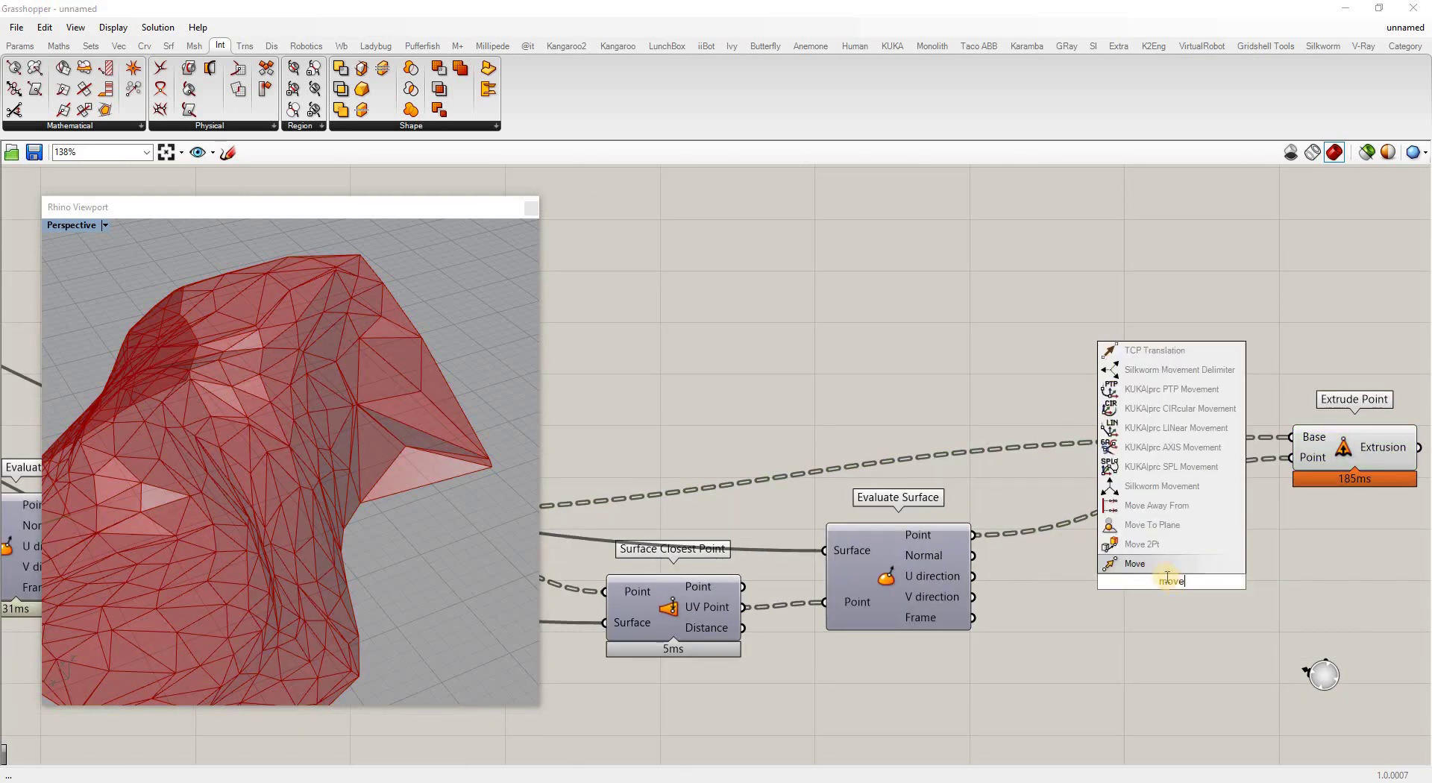
click(1135, 564)
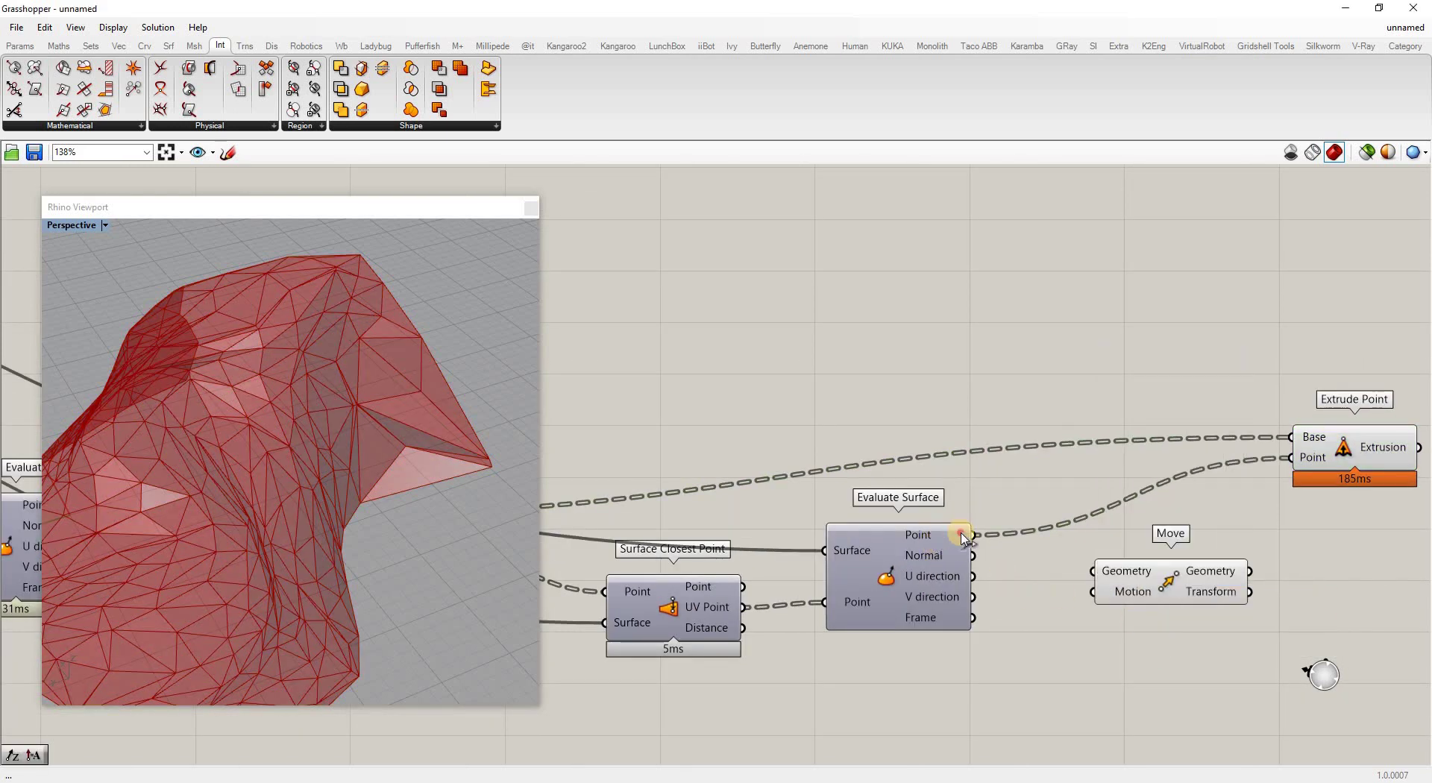
drag(1093, 571, 973, 535)
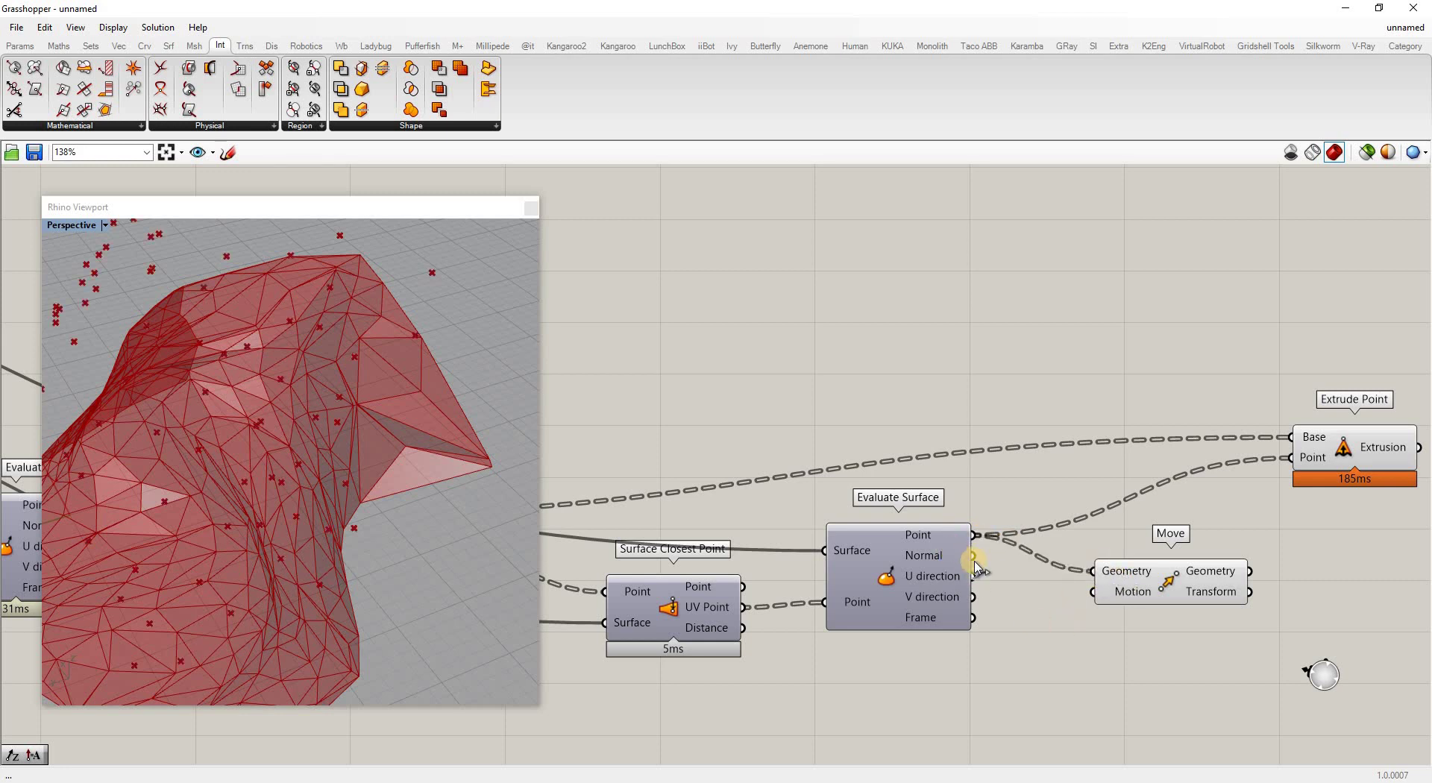
drag(1193, 581, 1305, 574)
click(1111, 661)
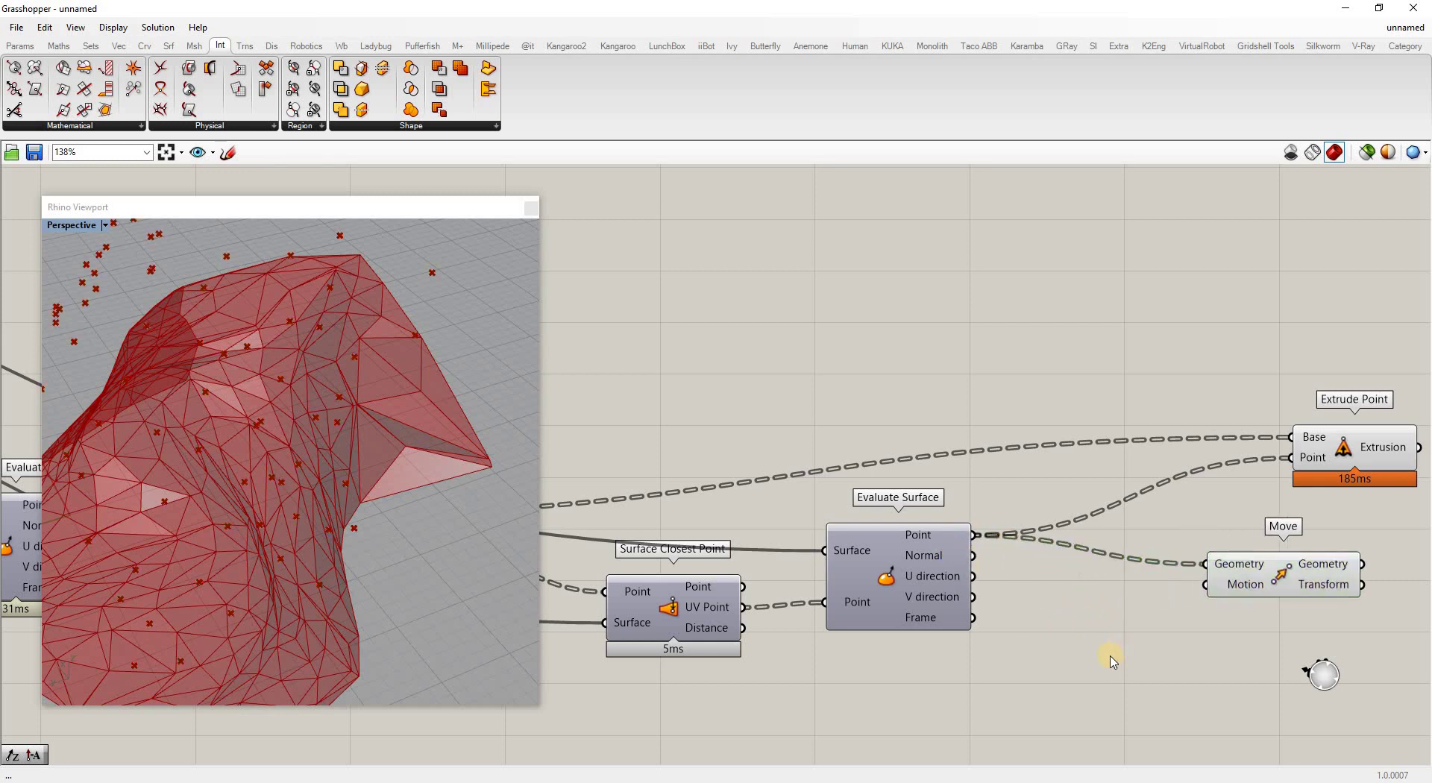
Add an Amplitude component below Move and connect Evaluate Surface's Normal output to its Vector input.
double_click(1110, 660)
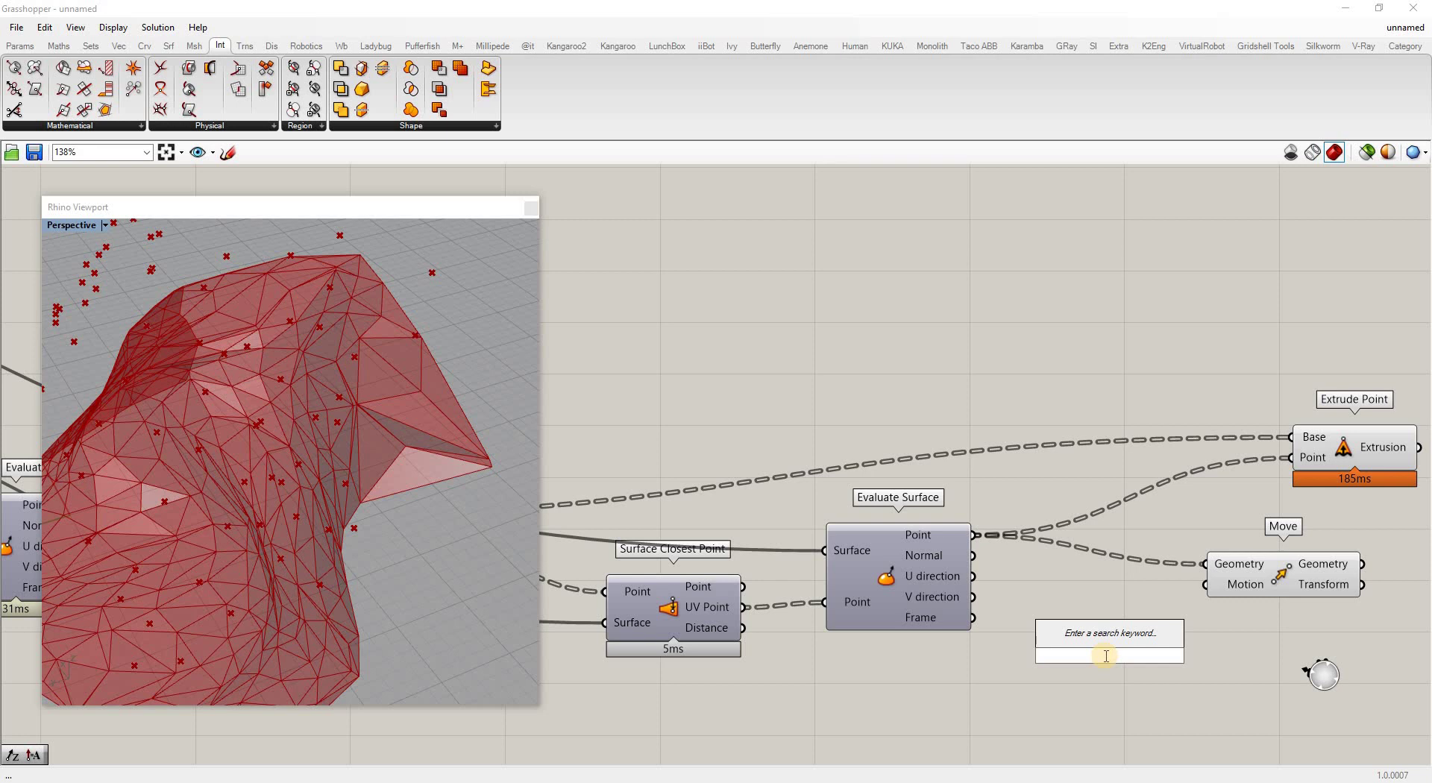
text(ama)
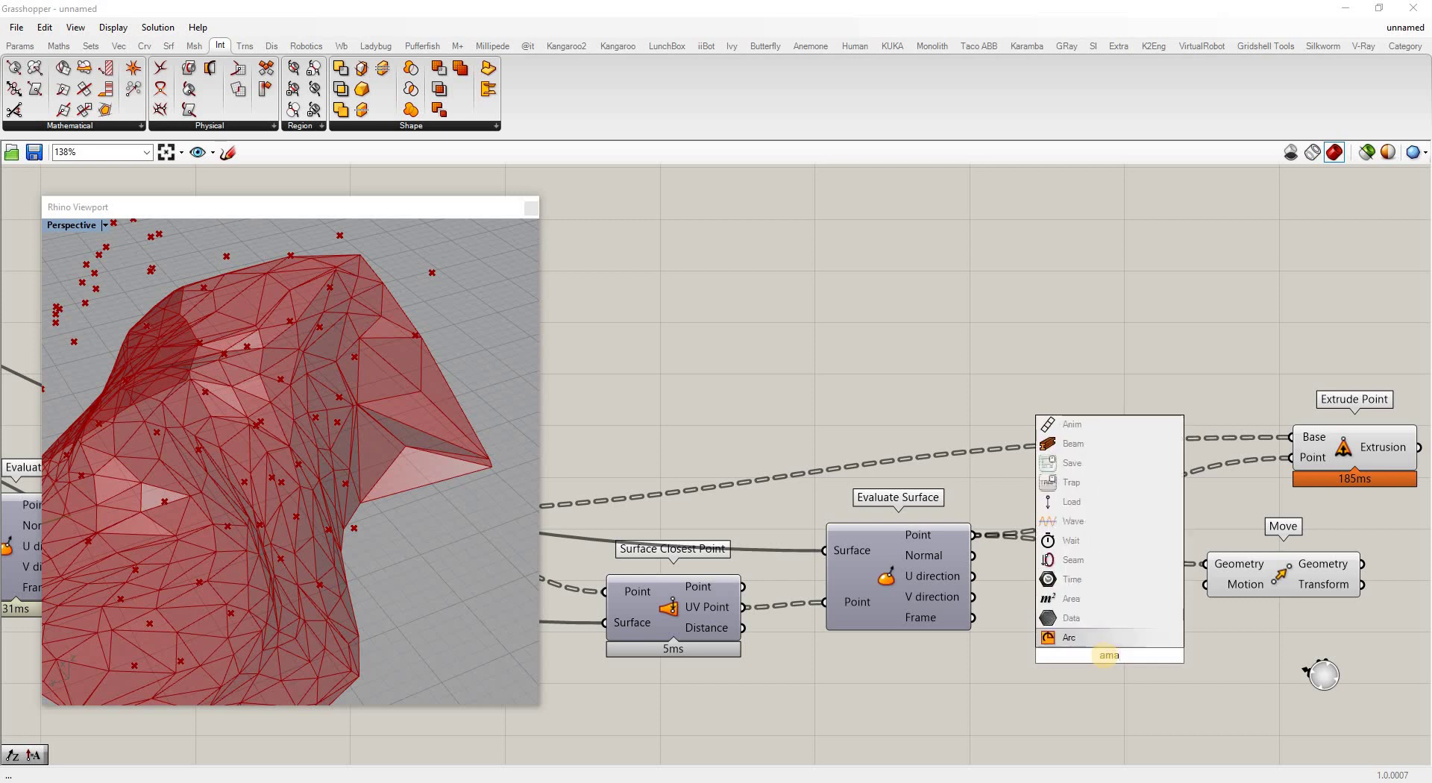
key(BackSpace)
text(p)
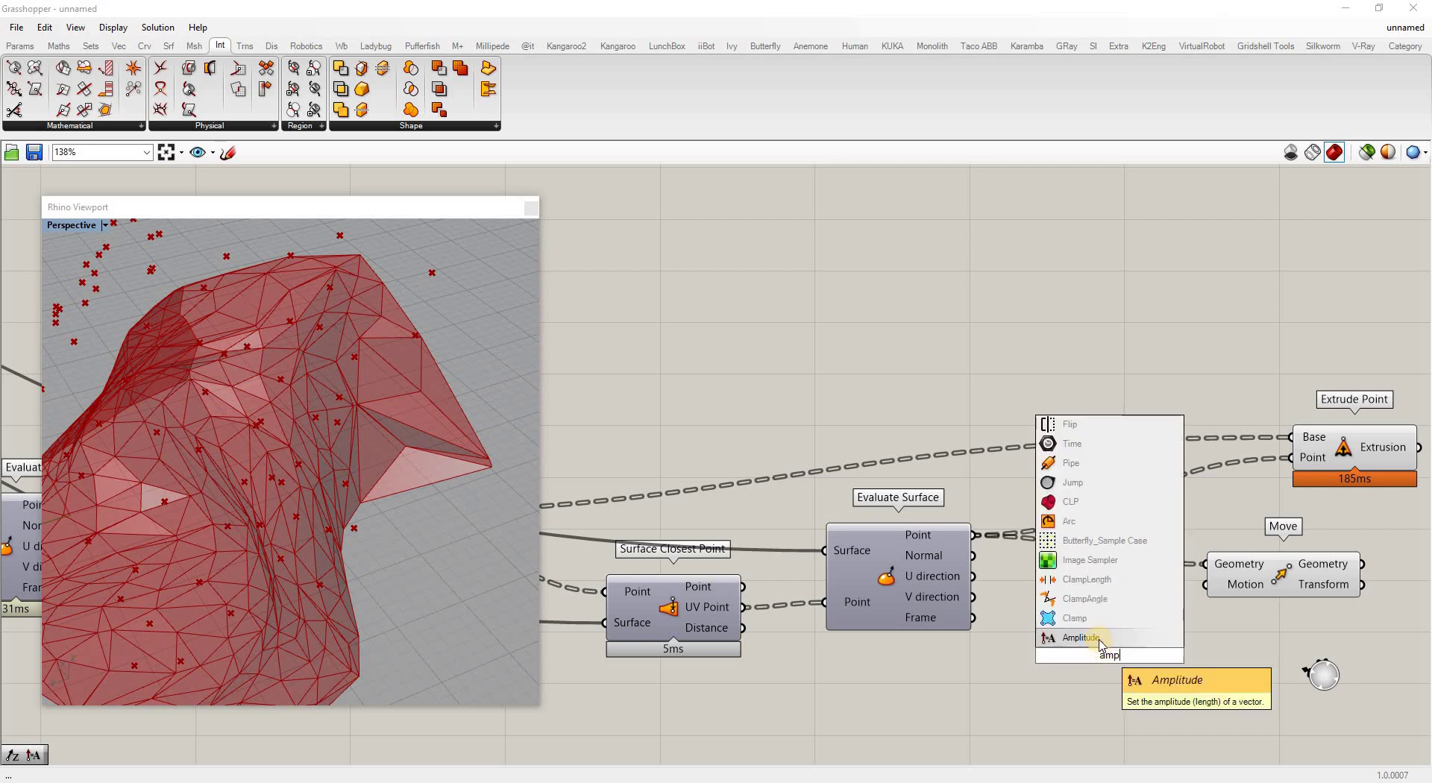
click(1081, 638)
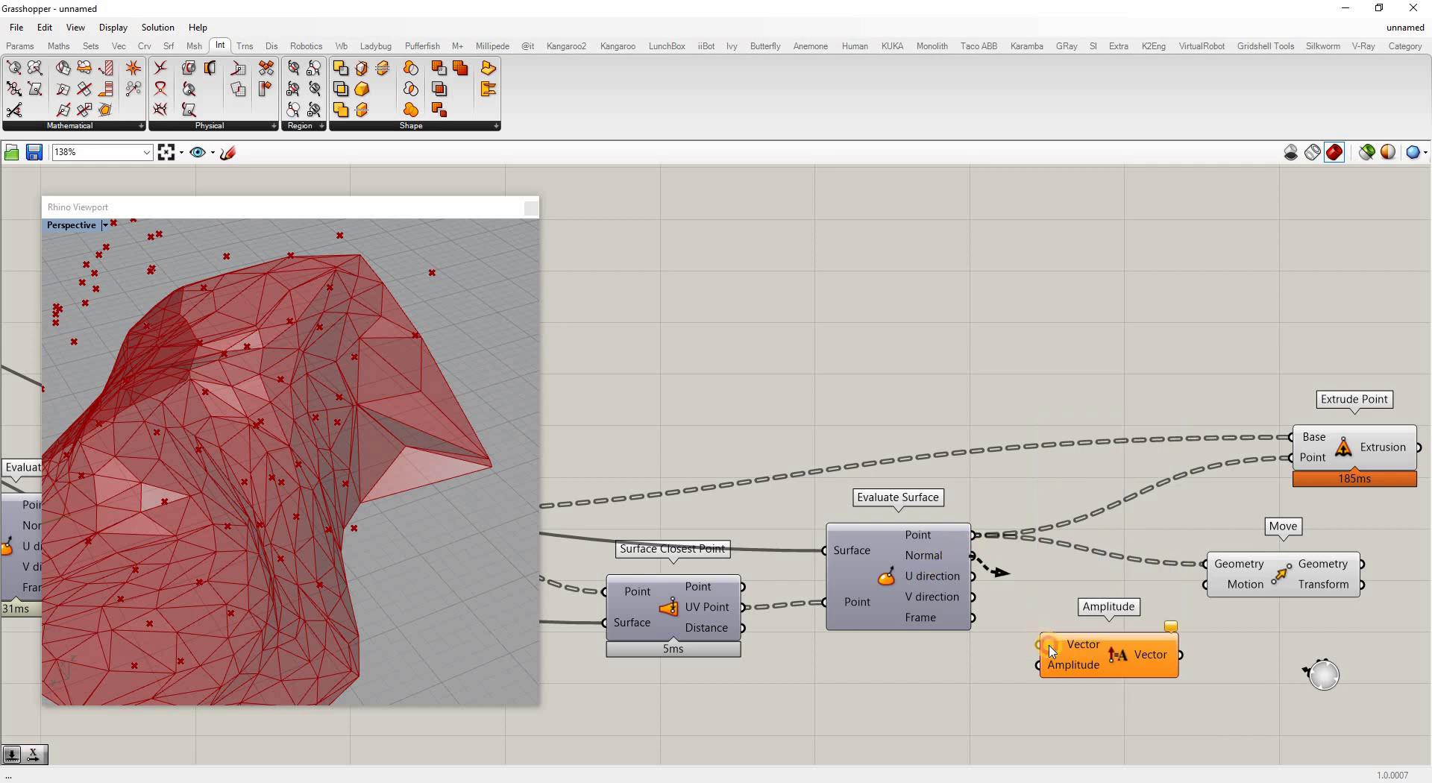
drag(1050, 650, 1125, 686)
Add a number slider set to 4 and connect it to the Amplitude input.
double_click(909, 699)
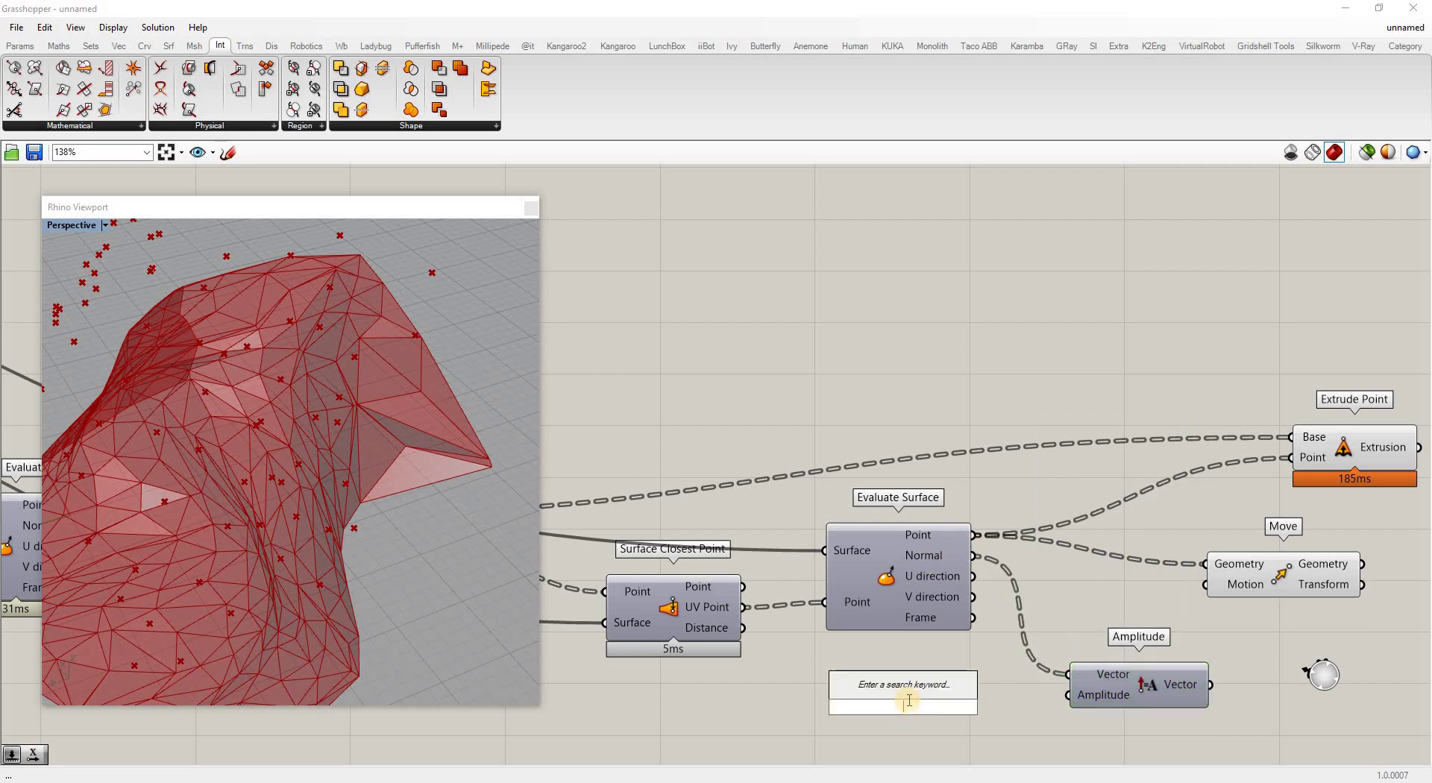
text(4)
key(Return)
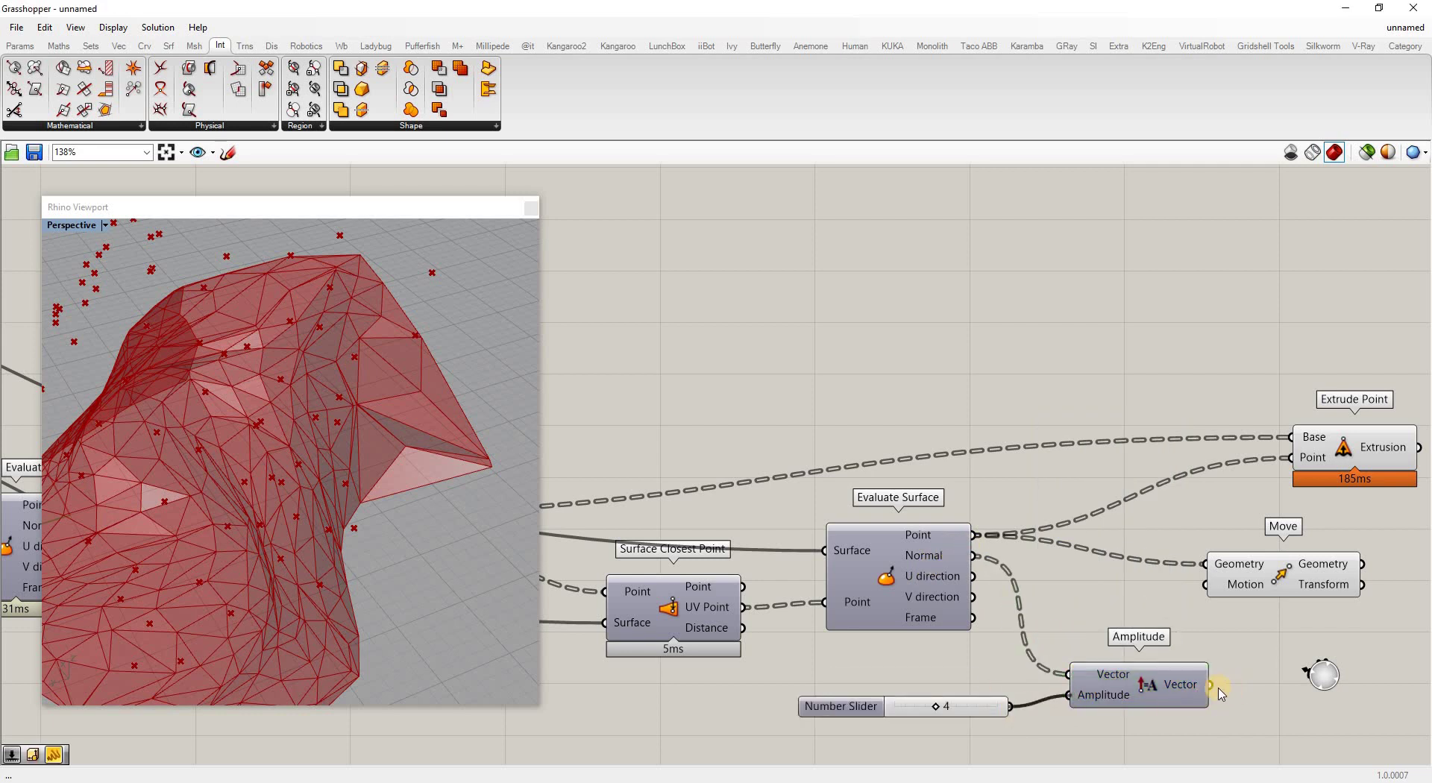
Connect Amplitude's Vector to Move's Motion, and replace Extrude Point's Point input with the moved Geometry.
drag(1199, 607, 1210, 684)
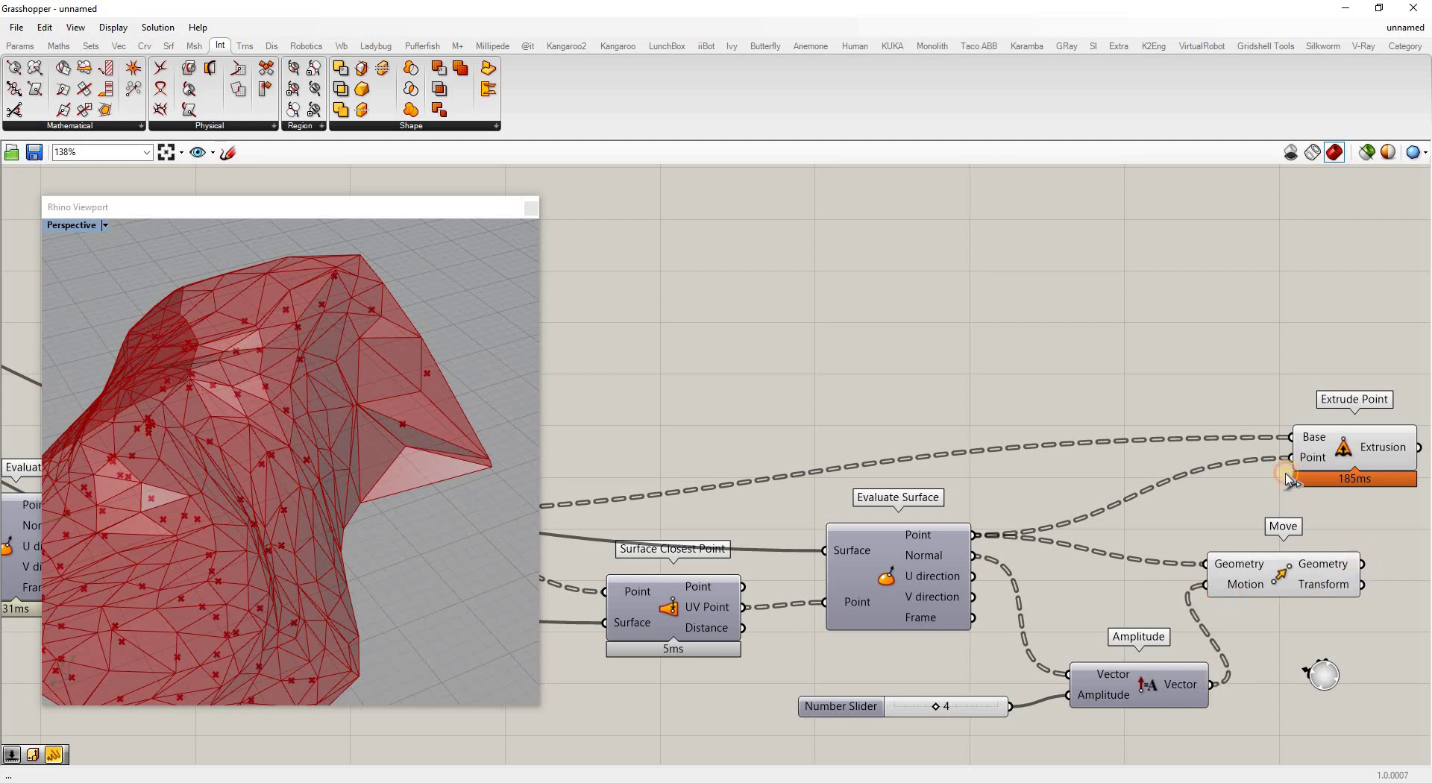
drag(1284, 460, 1284, 460)
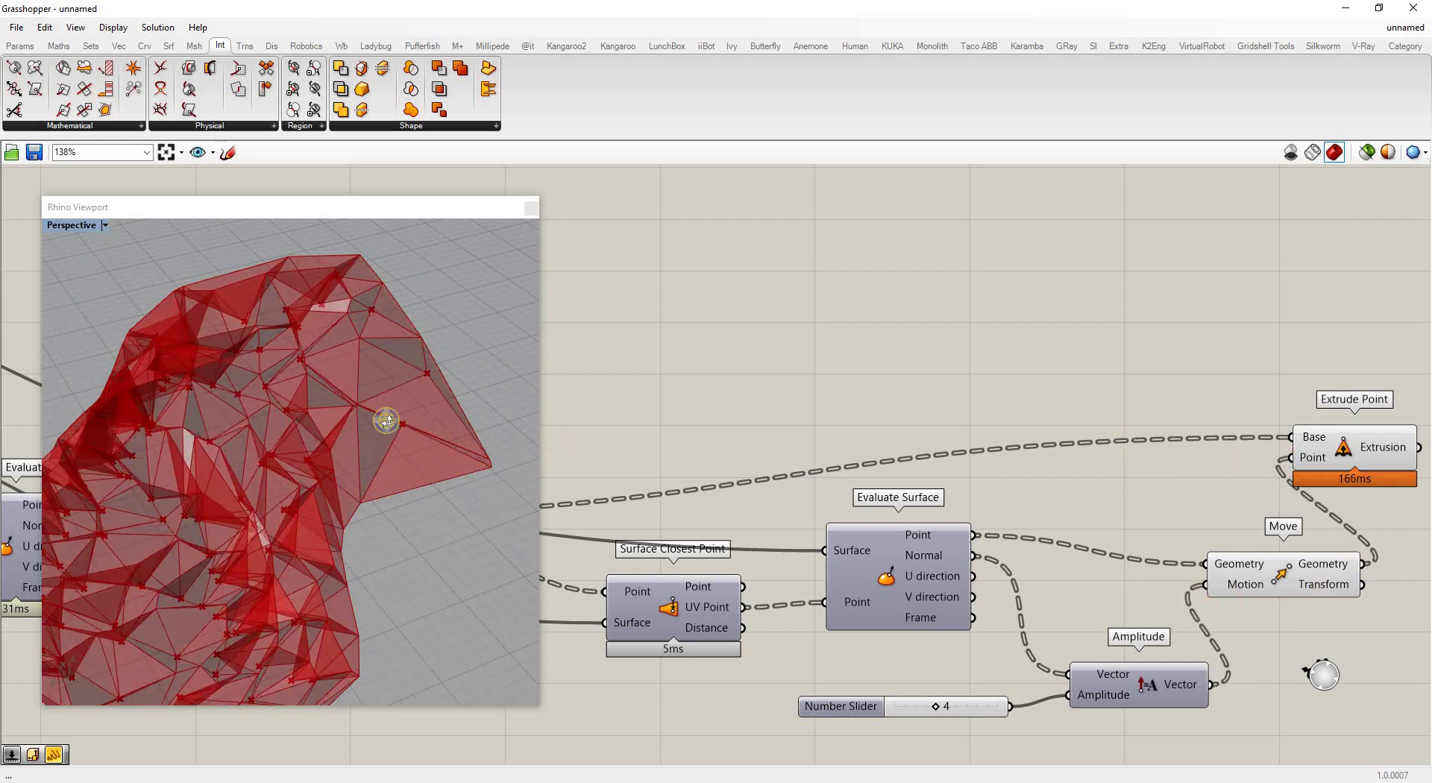
right_drag(383, 416, 478, 417)
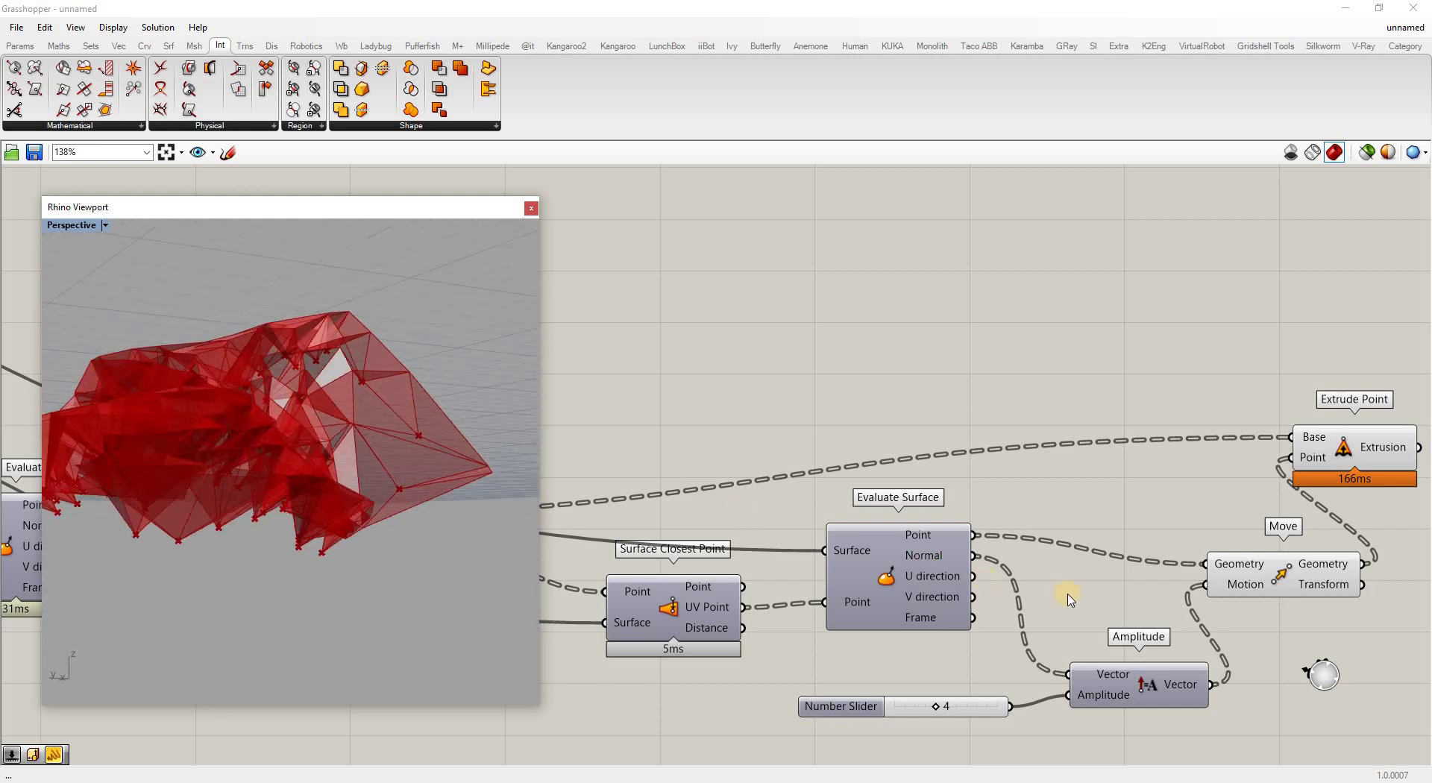
Add a vector Reverse component between Amplitude and Move, and feed its output into Move's Motion instead of the Amplitude vector.
scroll(1241, 631, down, 2)
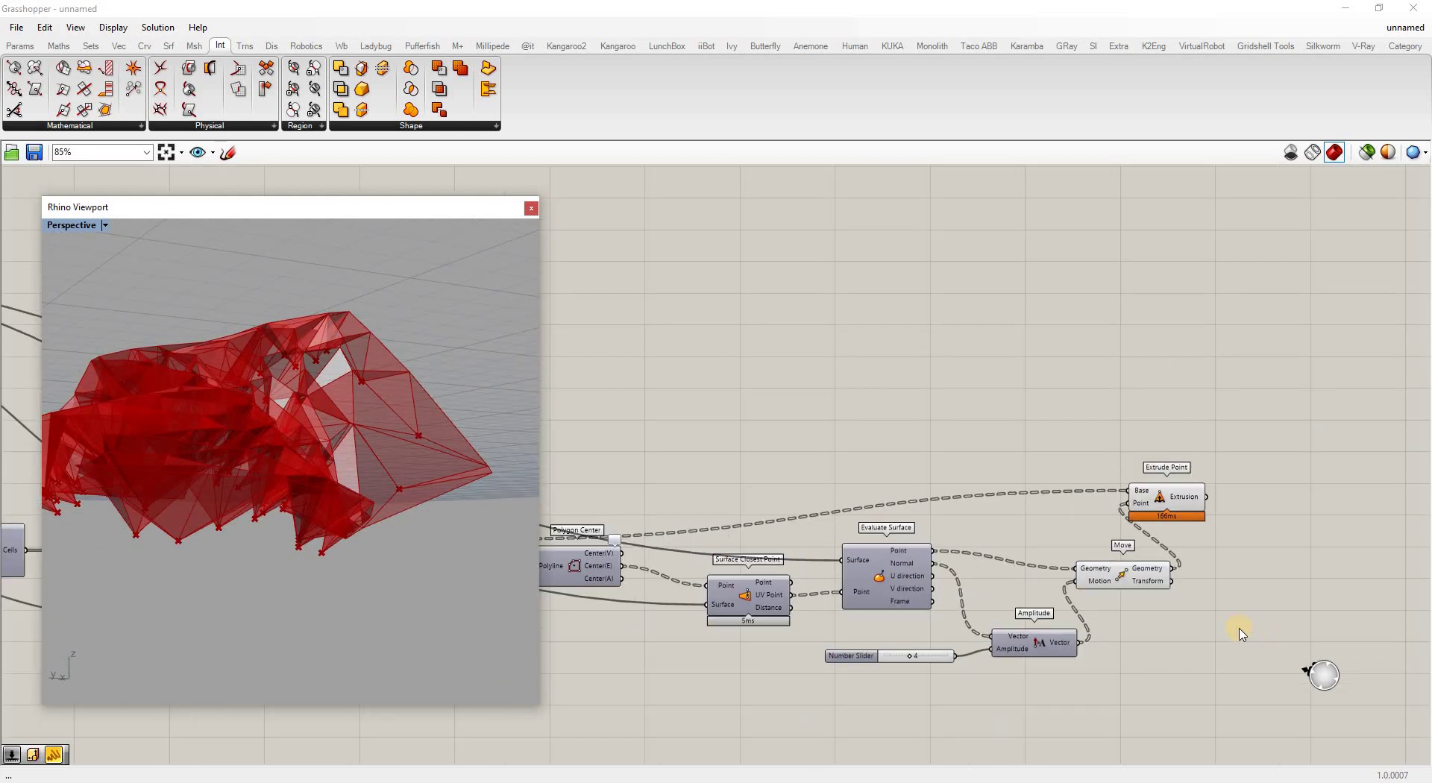
double_click(1049, 669)
text(rev)
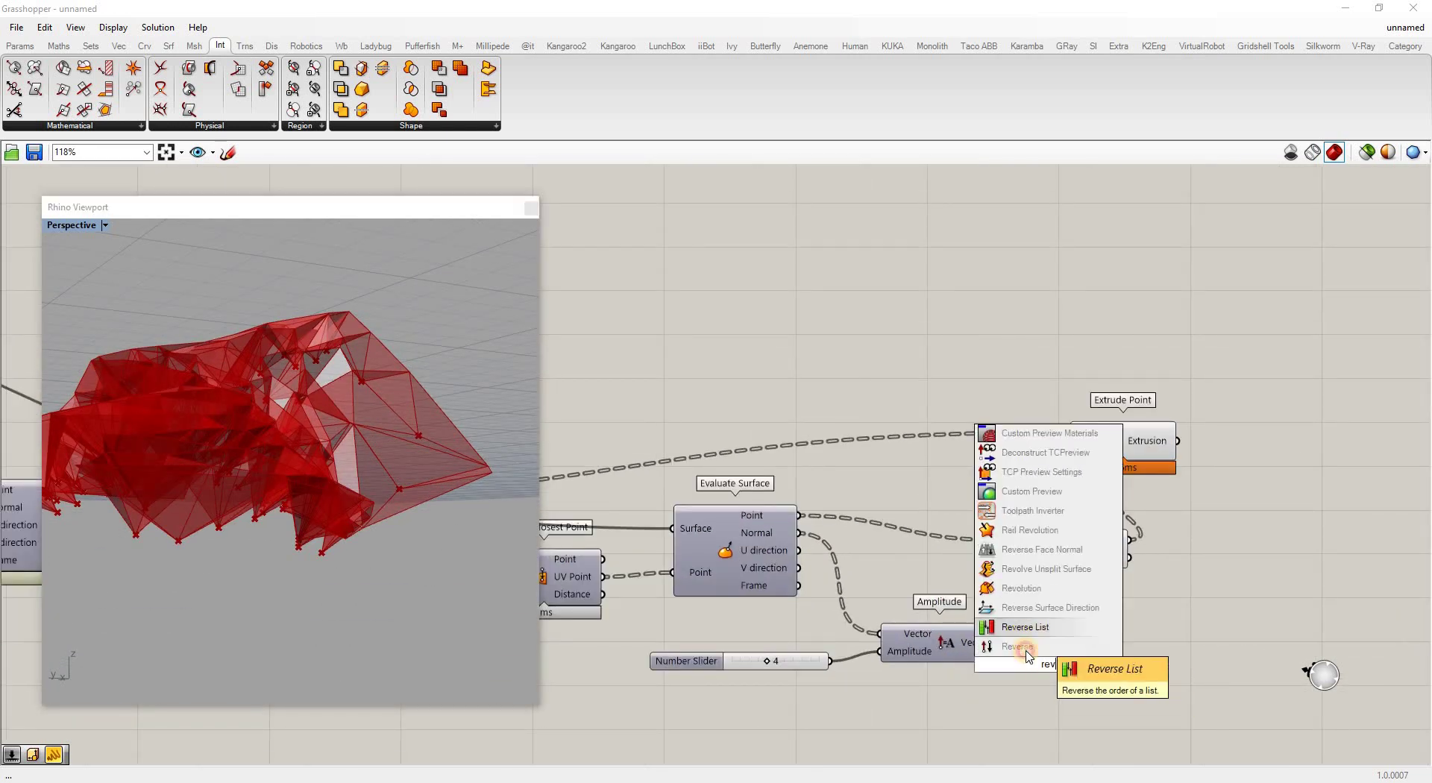
click(1025, 653)
drag(1001, 643, 998, 665)
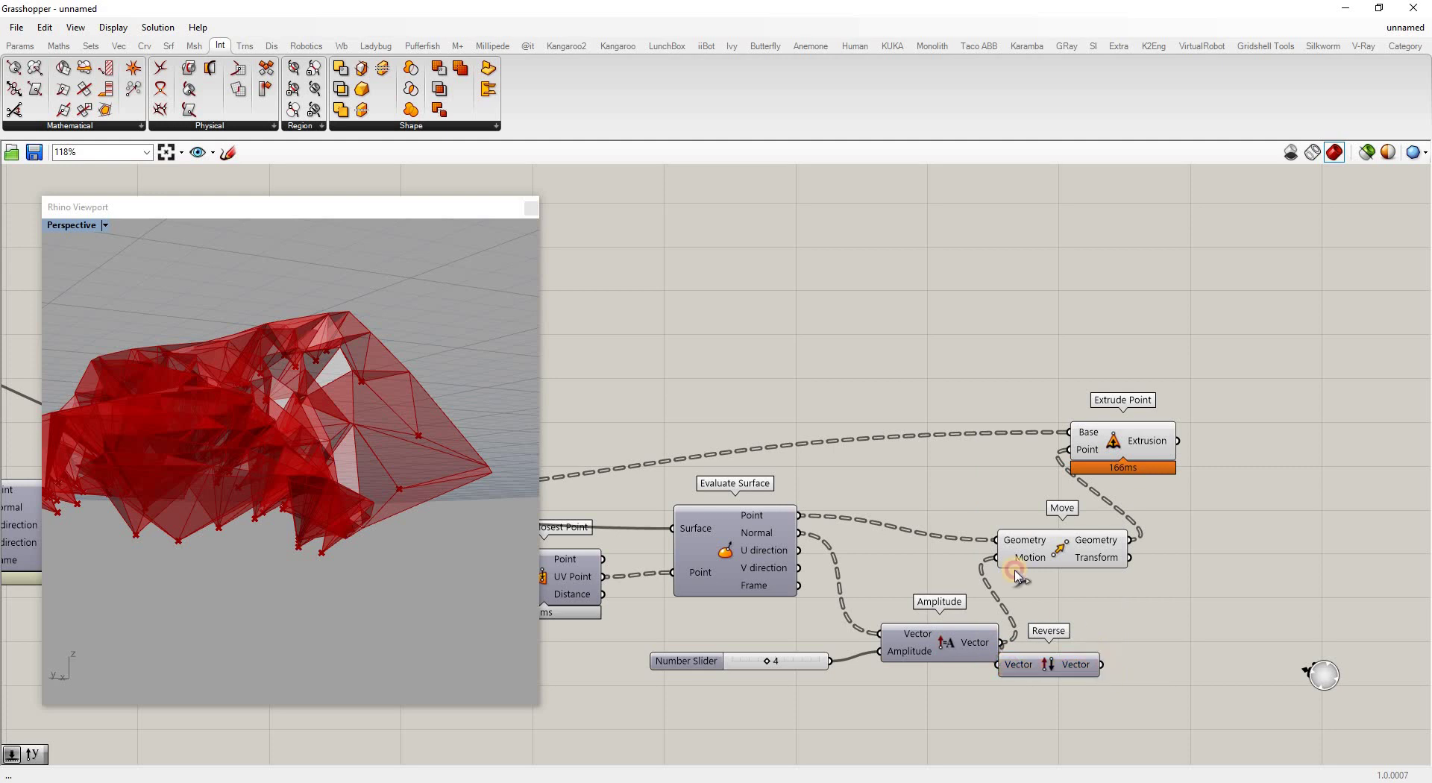
drag(1002, 564, 997, 558)
Spread out the Amplitude, Move and Extrude Point components so their connections no longer overlap.
drag(946, 649, 924, 663)
drag(1065, 558, 1145, 541)
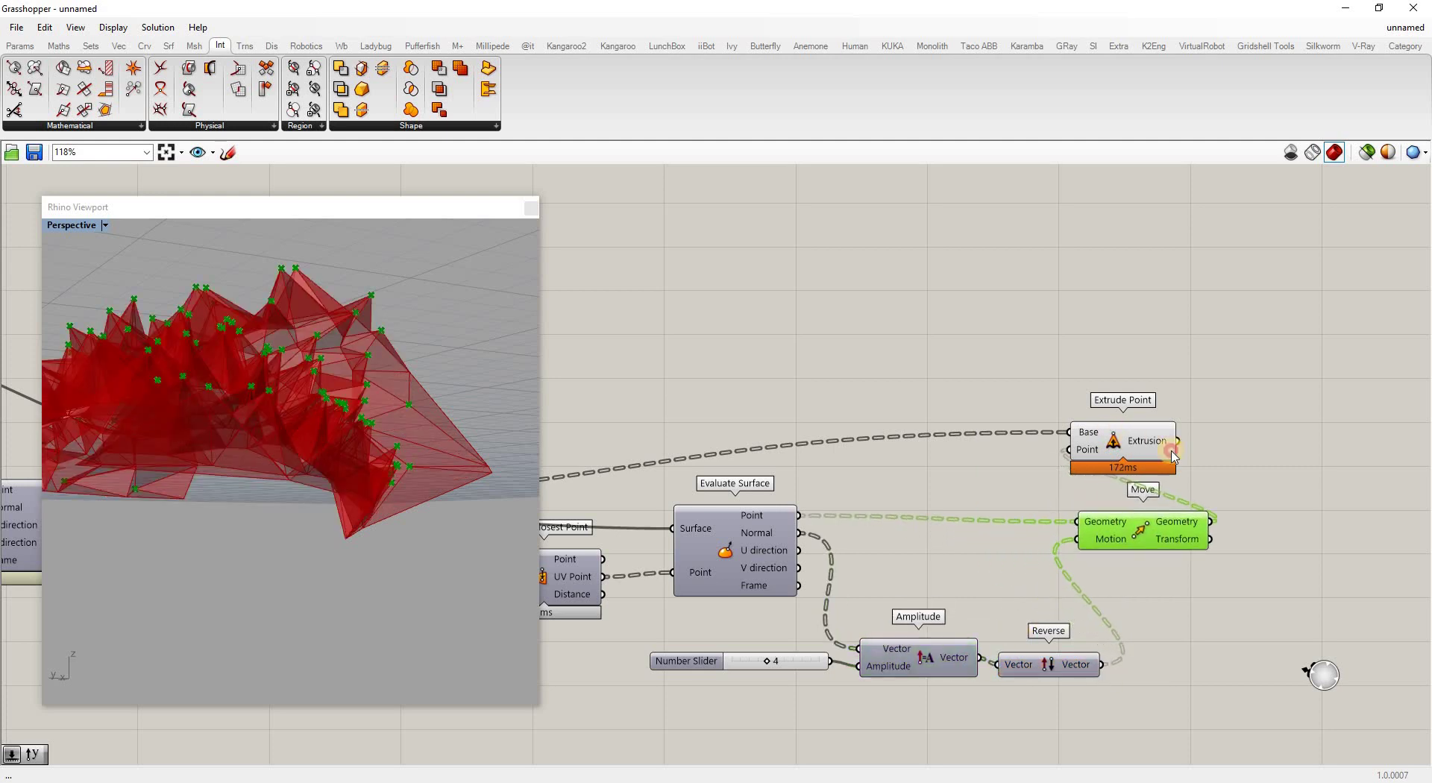
drag(1167, 451, 1201, 465)
drag(1331, 477, 1342, 492)
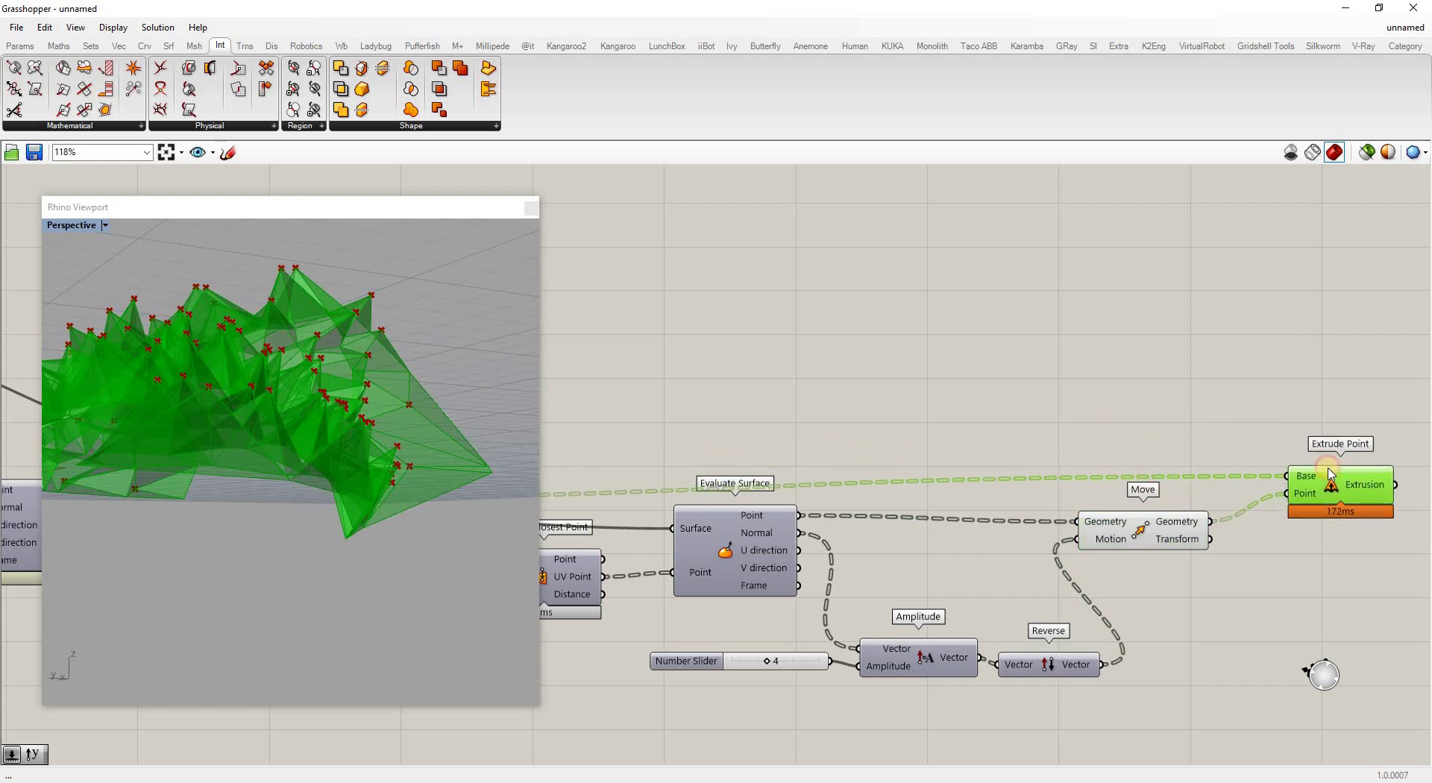
Turn off the Move component's preview and inspect the pointed cell extrusions on the surface from several angles.
right_drag(364, 487, 962, 440)
click(1137, 534)
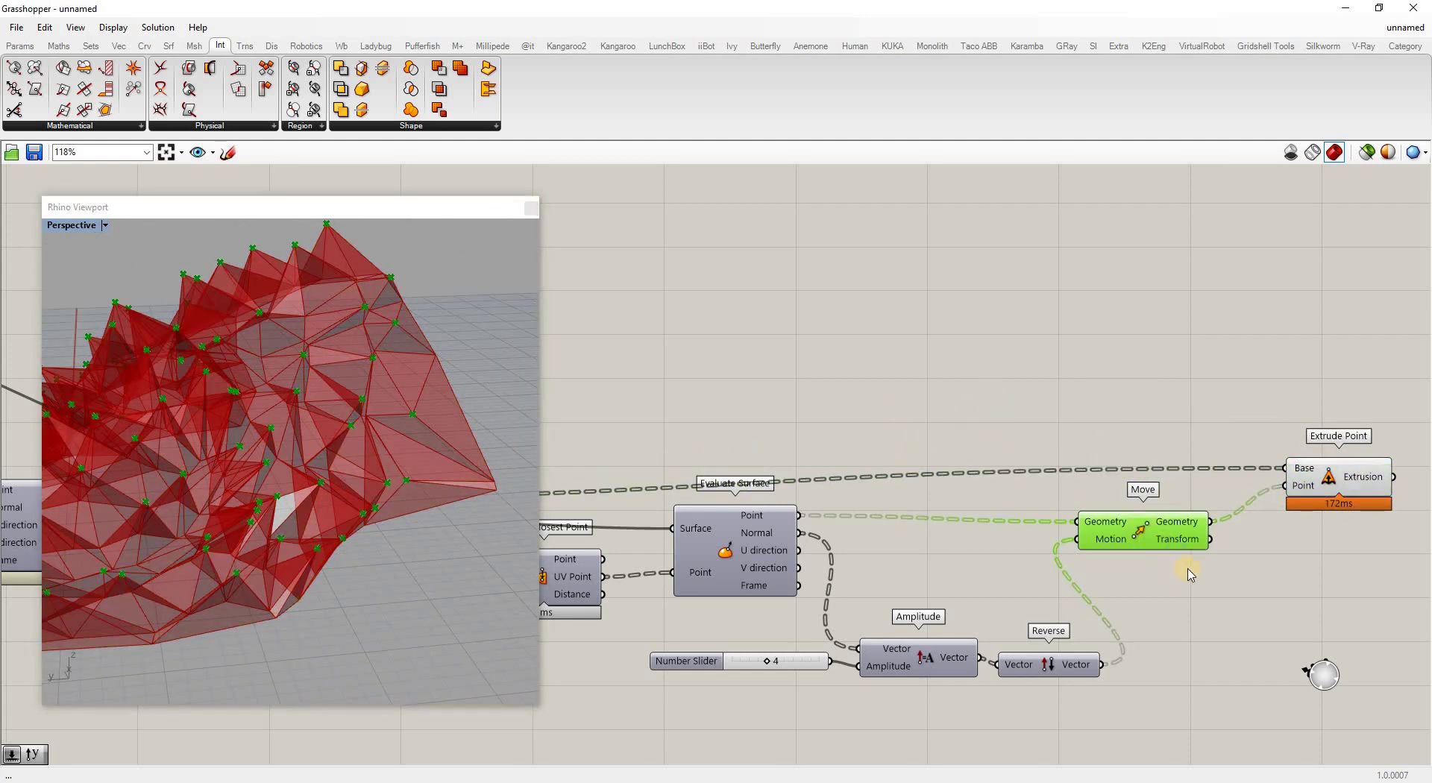
right_click(1139, 532)
click(1187, 563)
right_drag(437, 400, 288, 485)
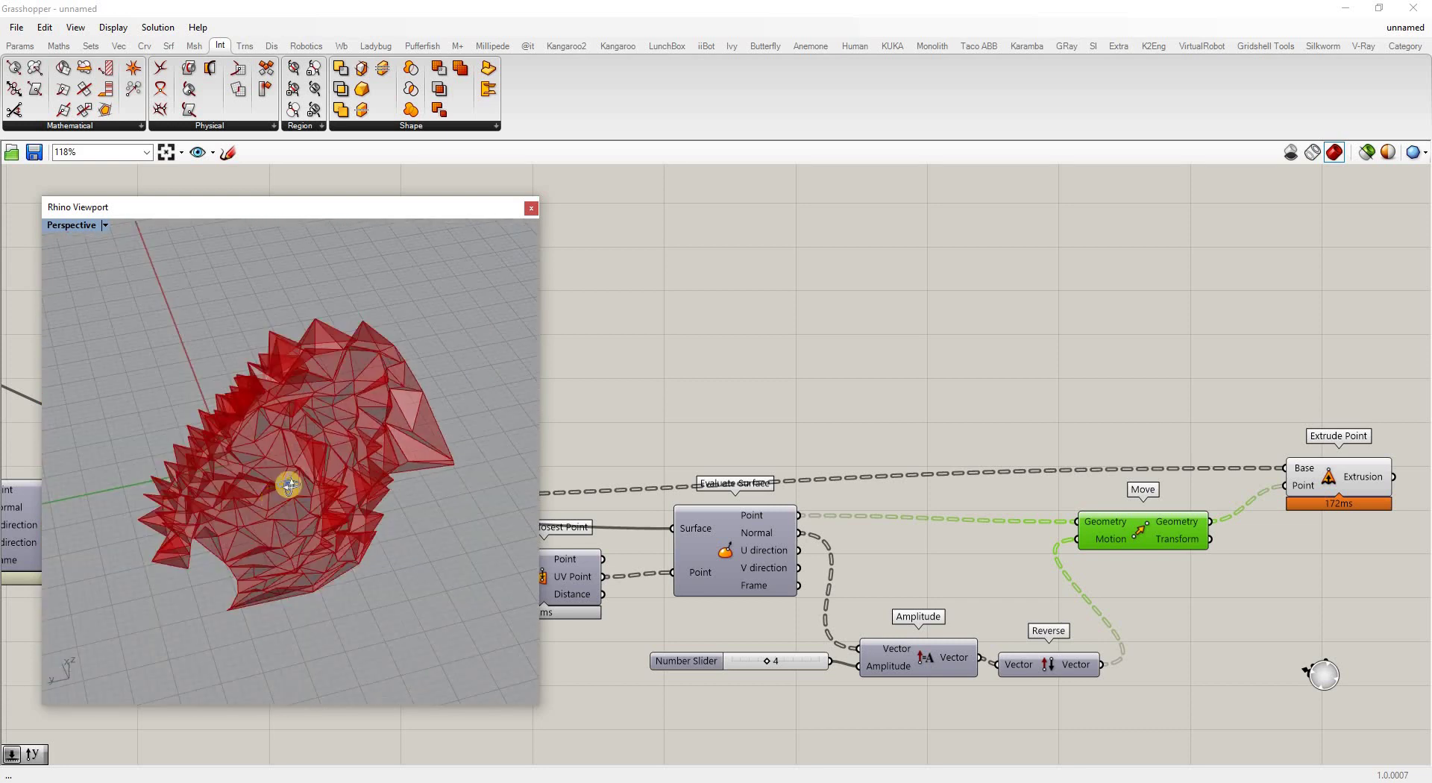
right_drag(338, 434, 656, 457)
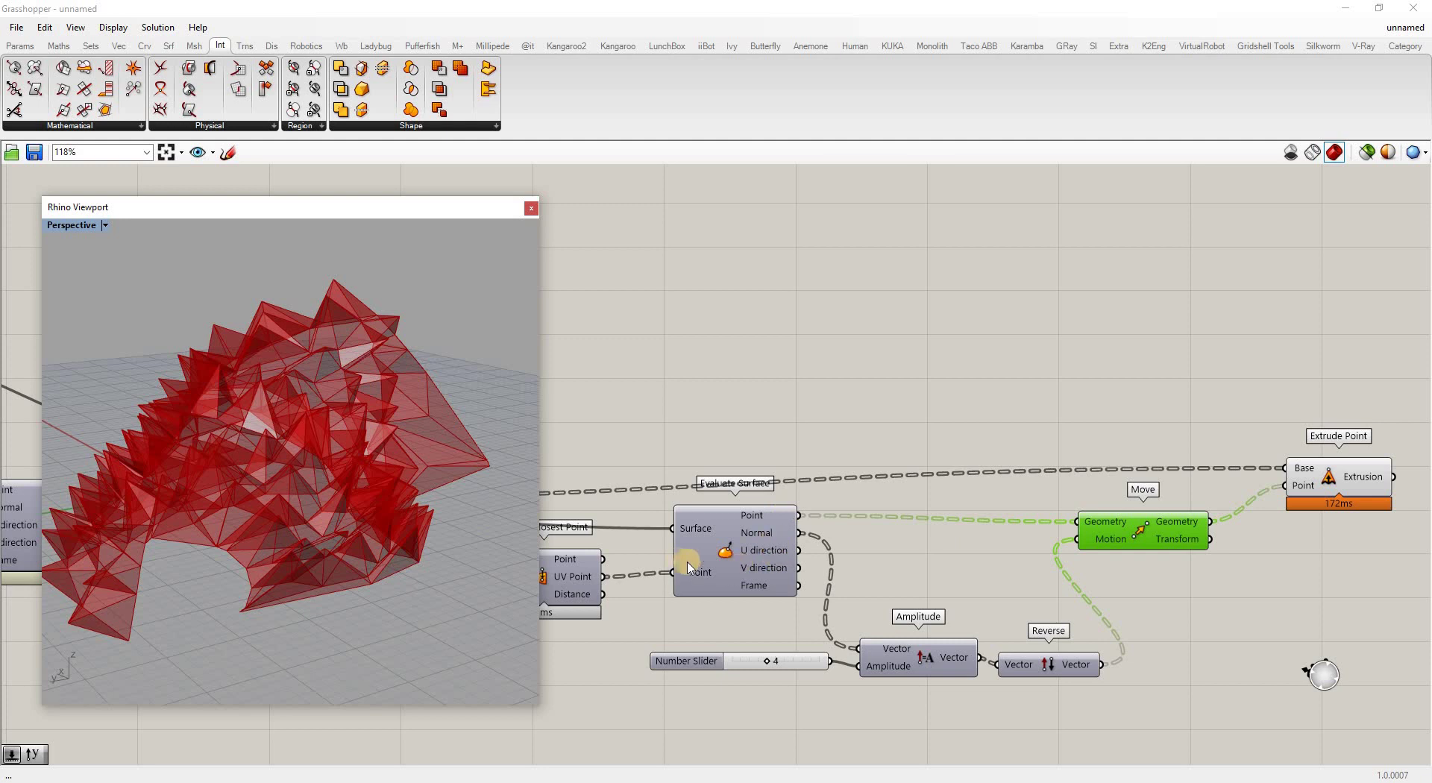
Add a vector Angle component above Evaluate Surface and connect Evaluate Surface's U direction to its Vector B input.
scroll(658, 569, down, 2)
scroll(655, 563, up, 2)
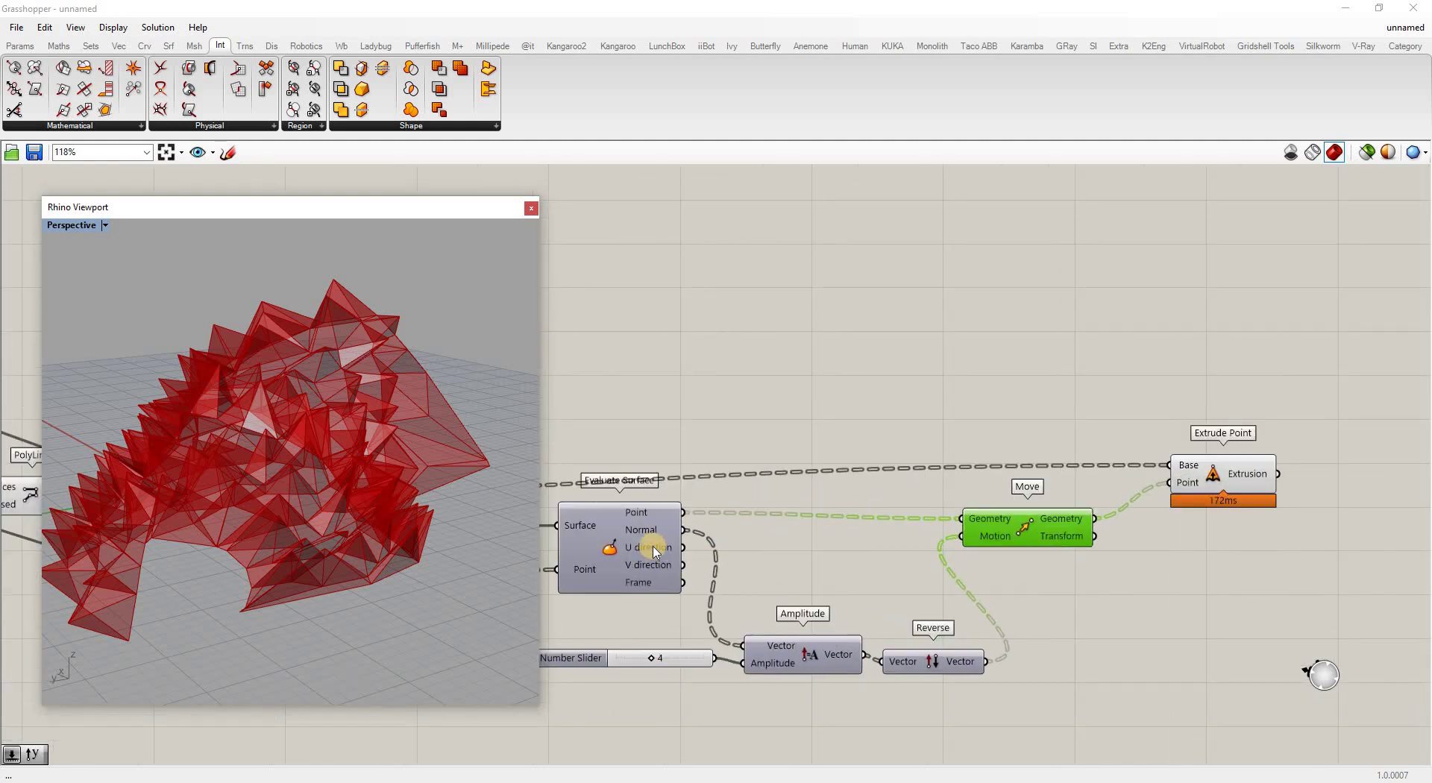
mouse_move(654, 551)
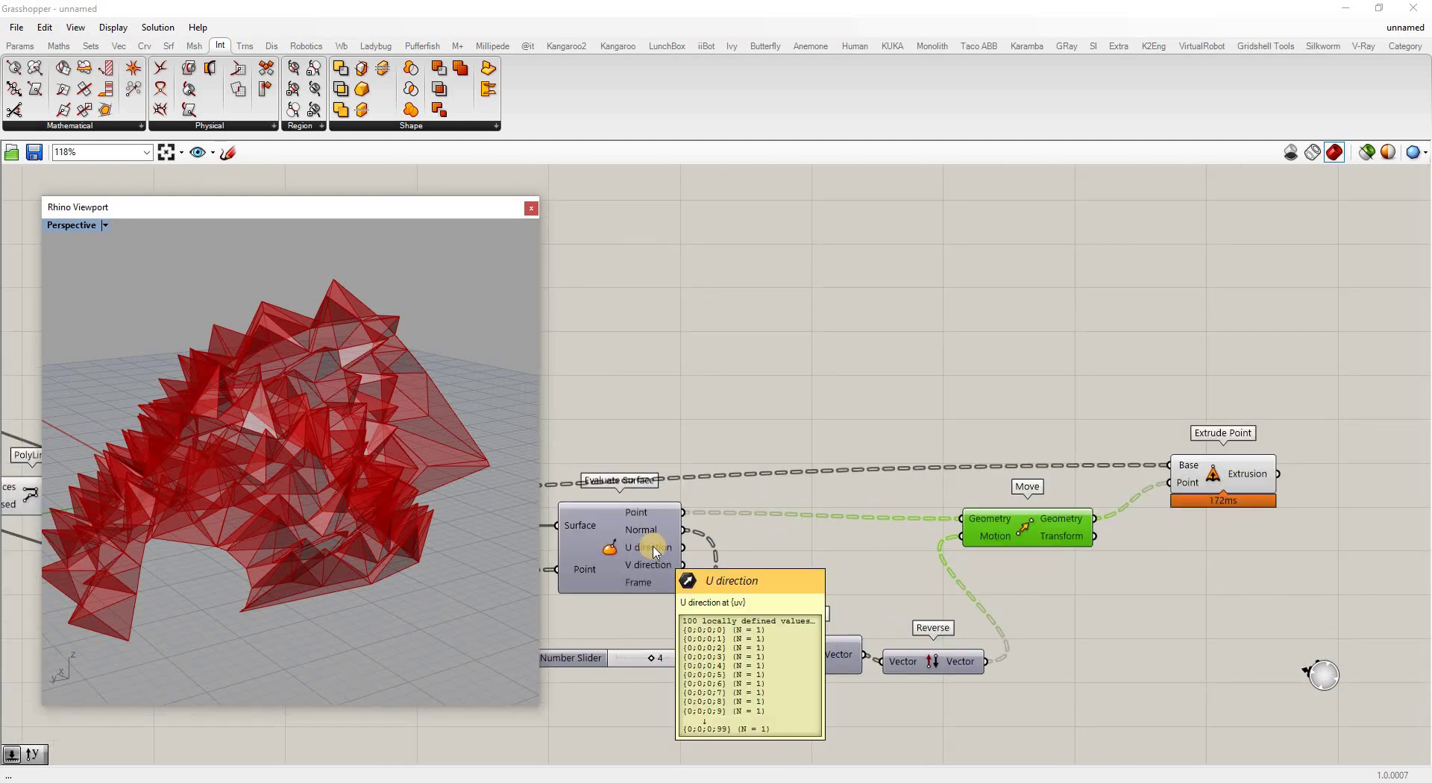
scroll(674, 509, down, 1)
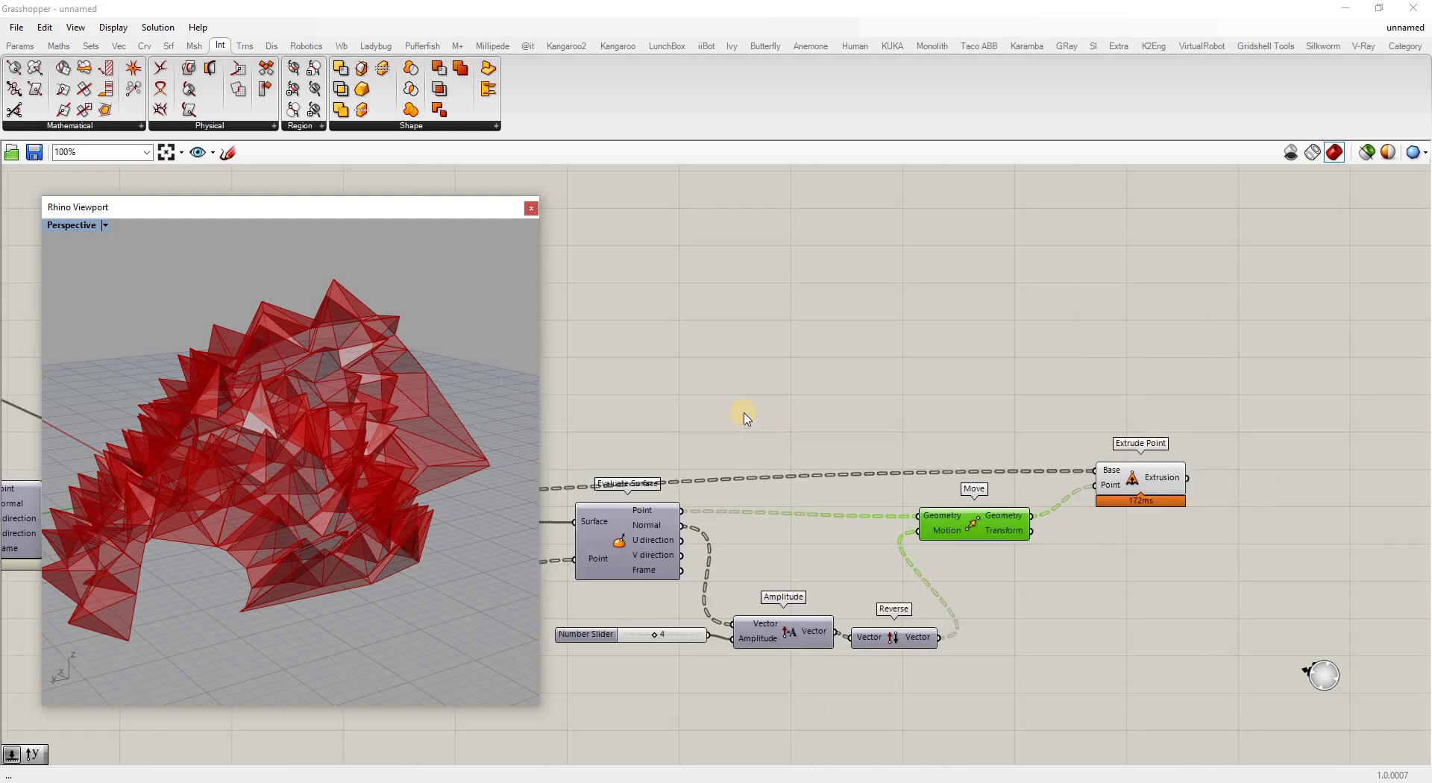
double_click(746, 410)
text(ang)
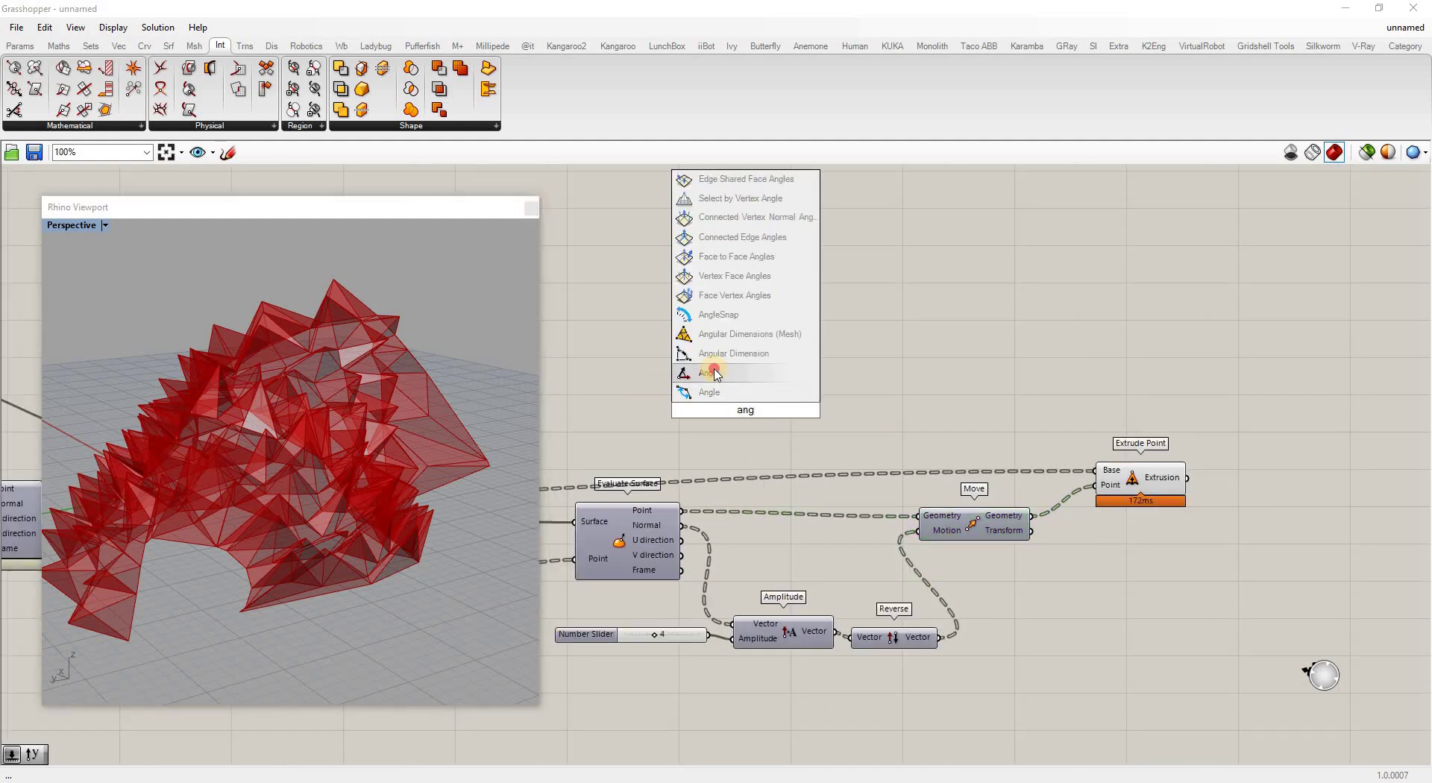
click(701, 374)
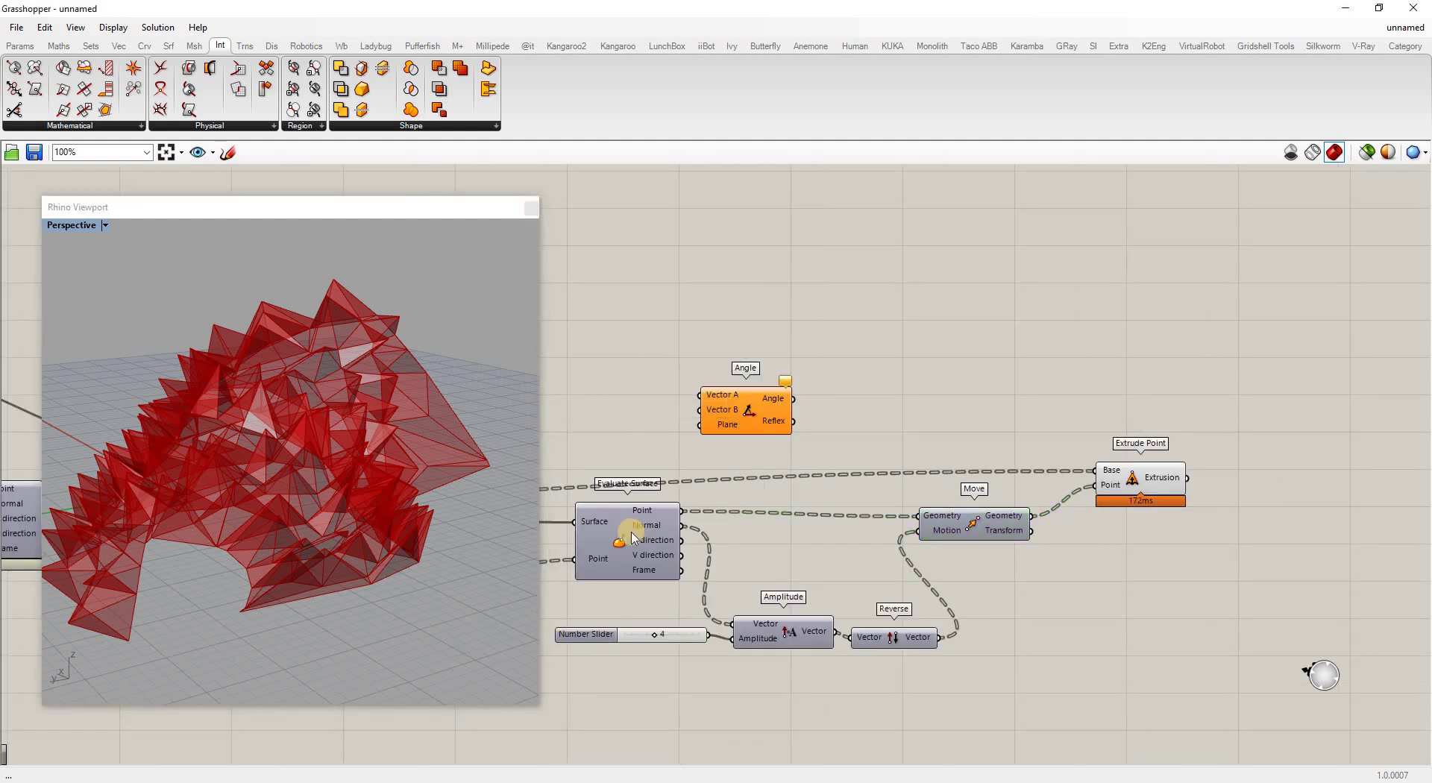
drag(701, 409, 680, 539)
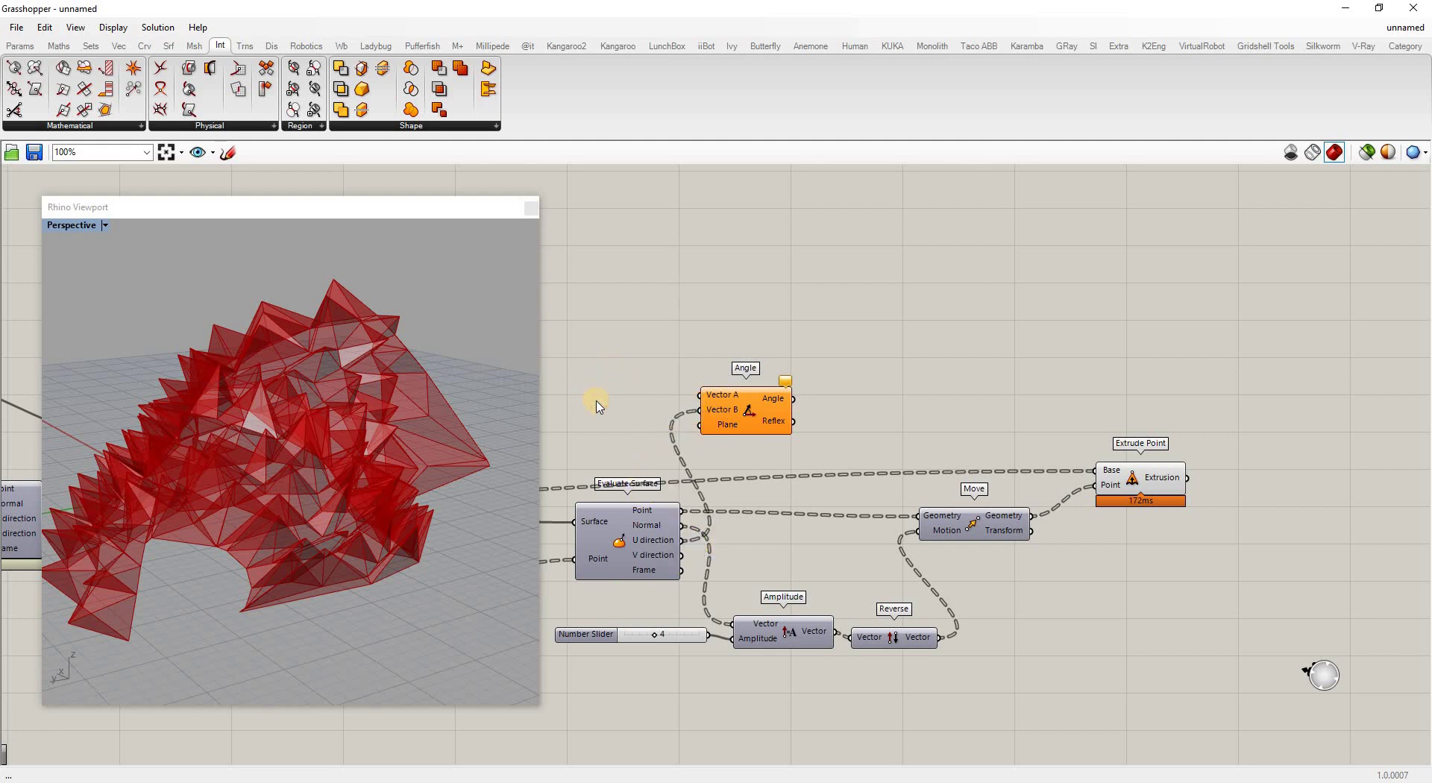
Add a Unit X vector component, connect it to Angle's Vector A input, and nudge the Angle component into line with it.
text(x)
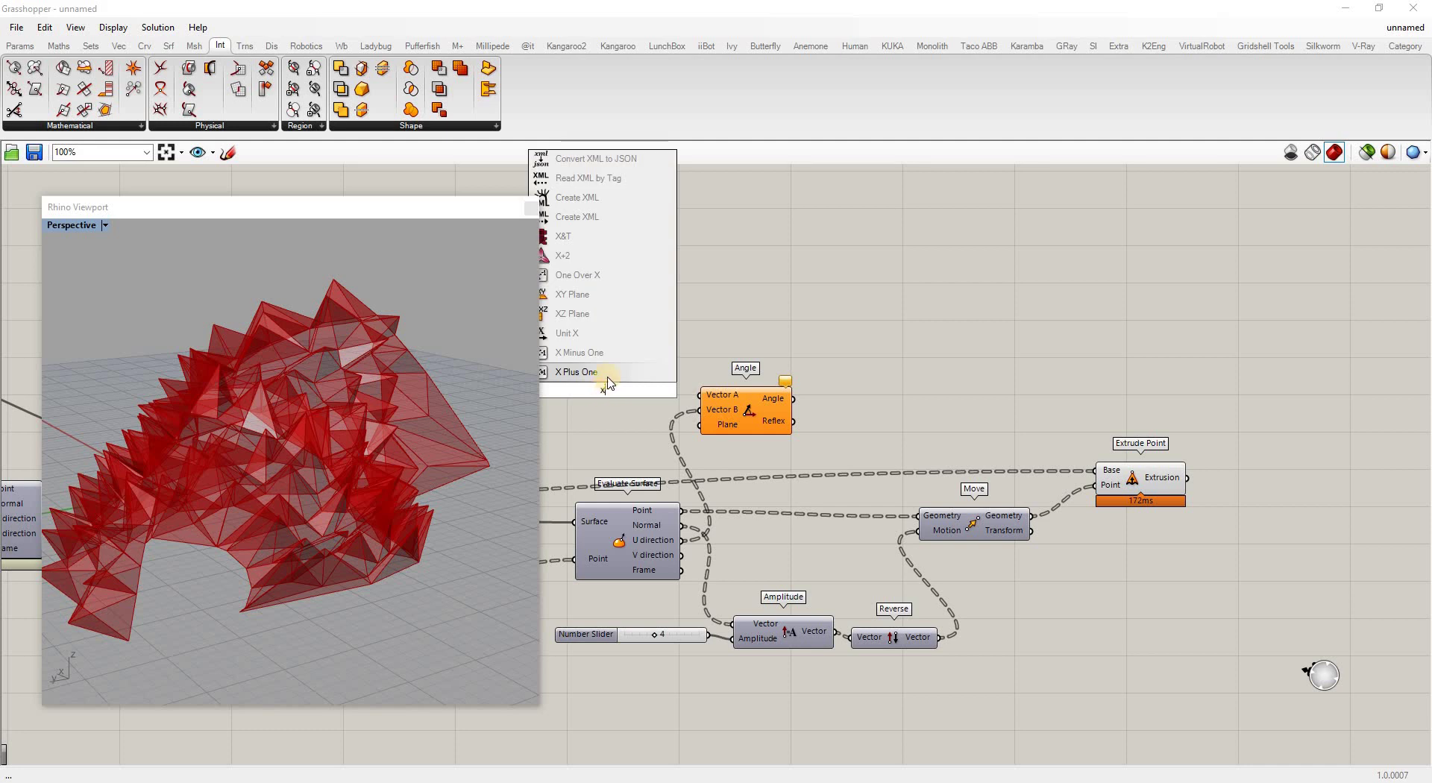
click(580, 334)
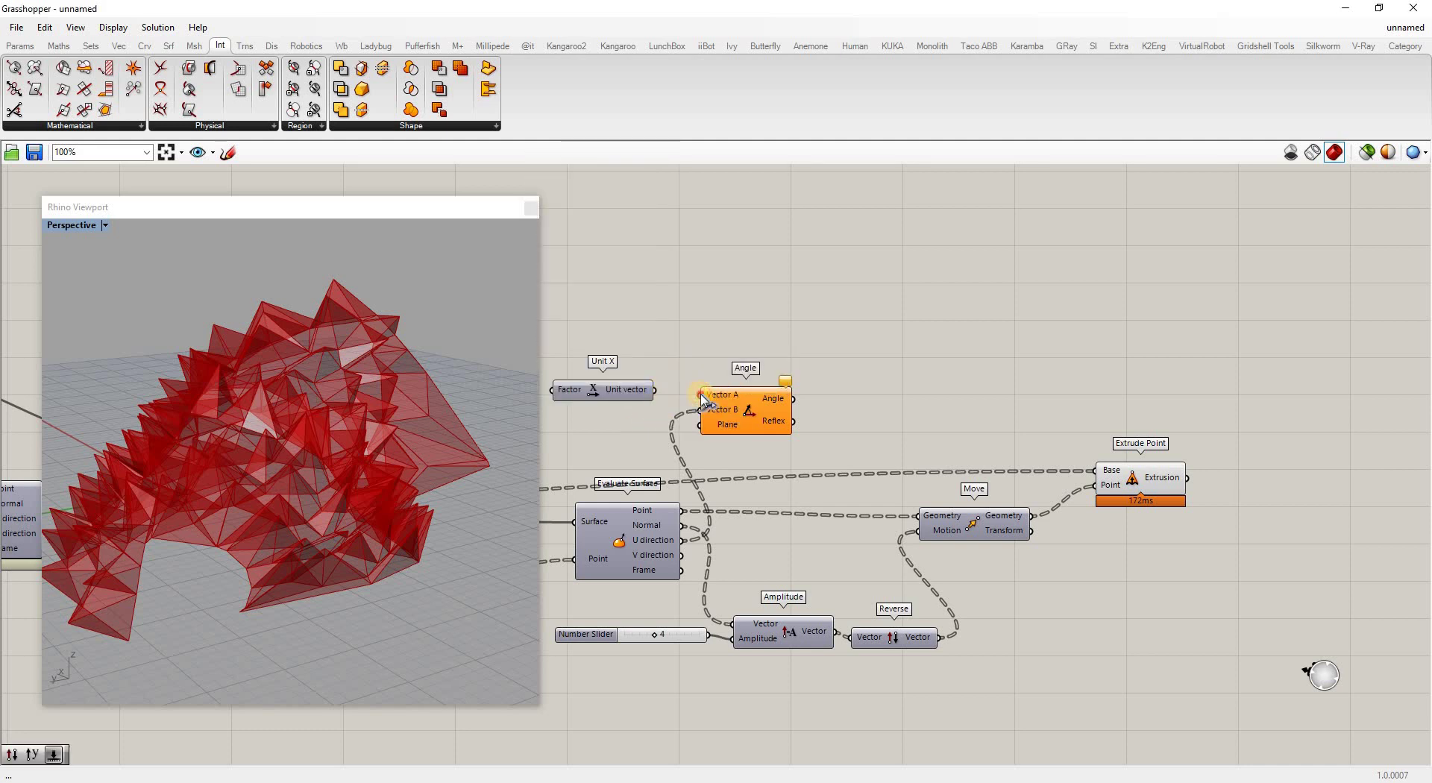
click(774, 462)
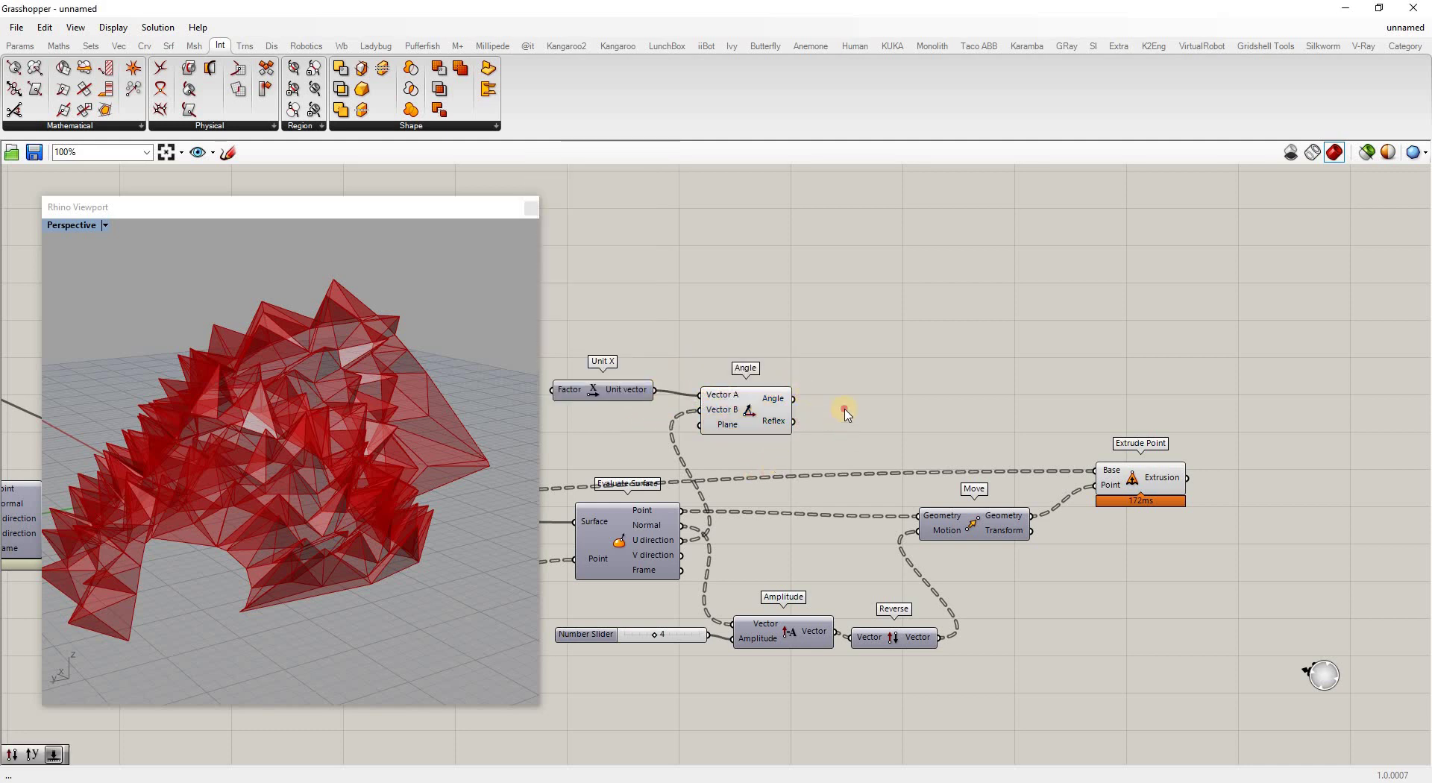
mouse_move(781, 404)
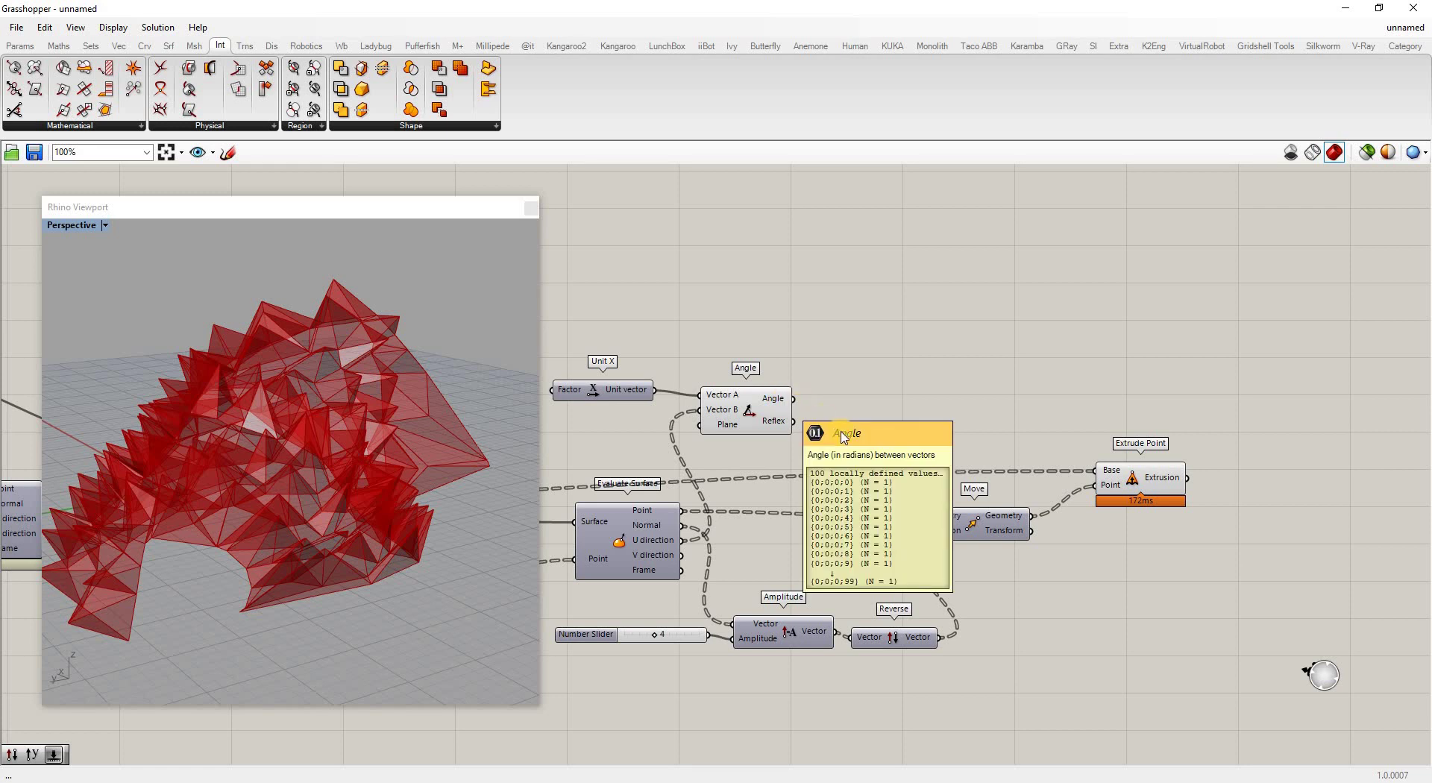
drag(758, 397, 763, 392)
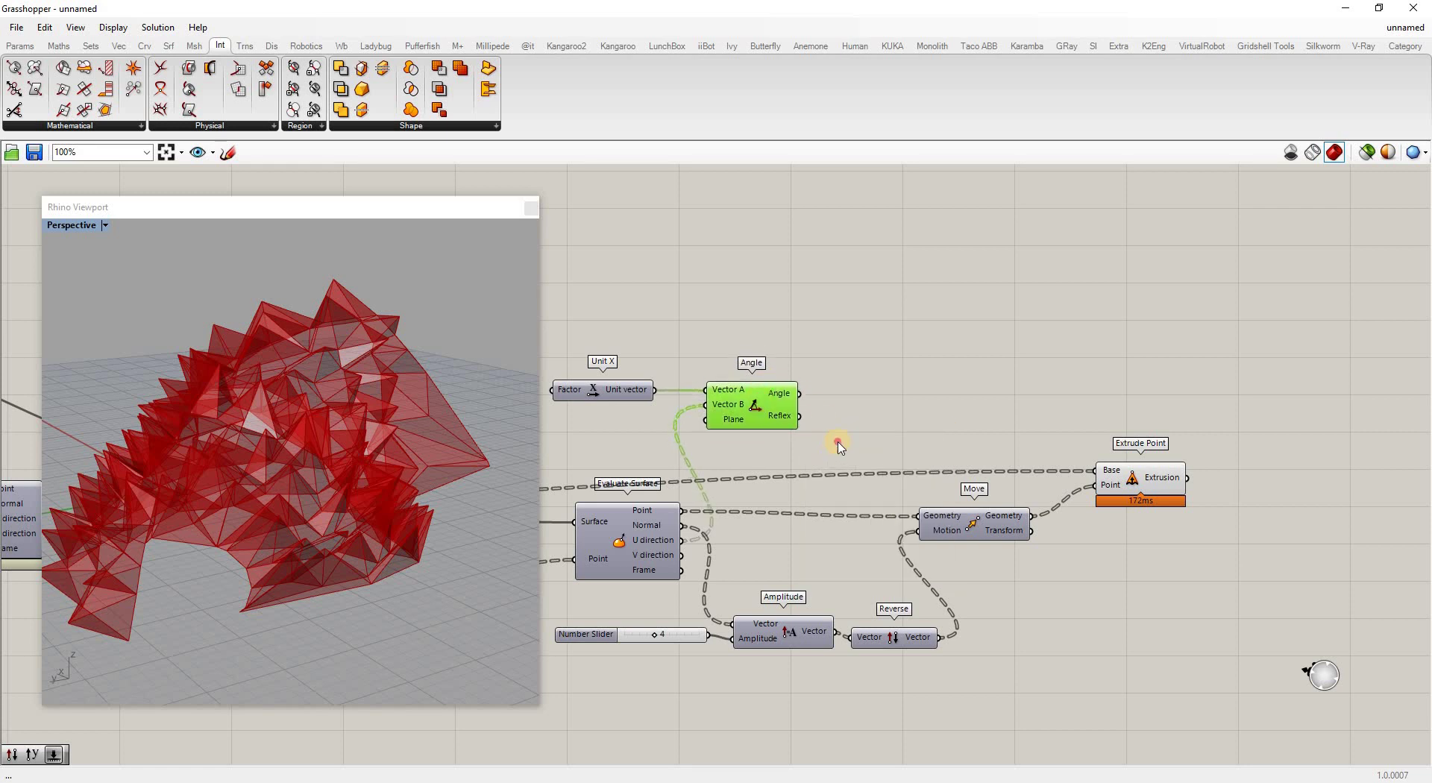
click(823, 383)
Feed Angle's Angle output into Amplitude's Amplitude input in place of the slider, and inspect the changed extrusions from a low angle.
scroll(843, 421, up, 2)
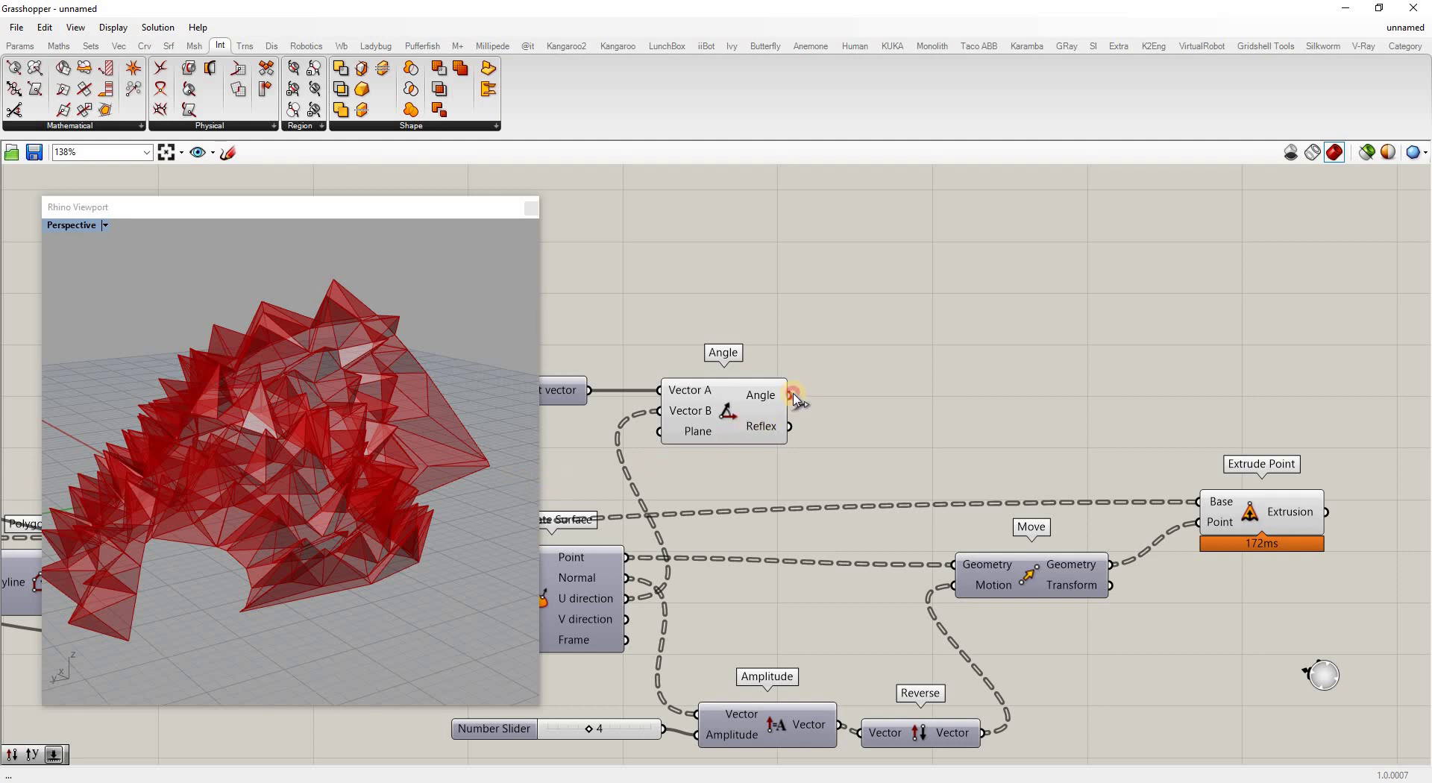
drag(867, 503, 704, 738)
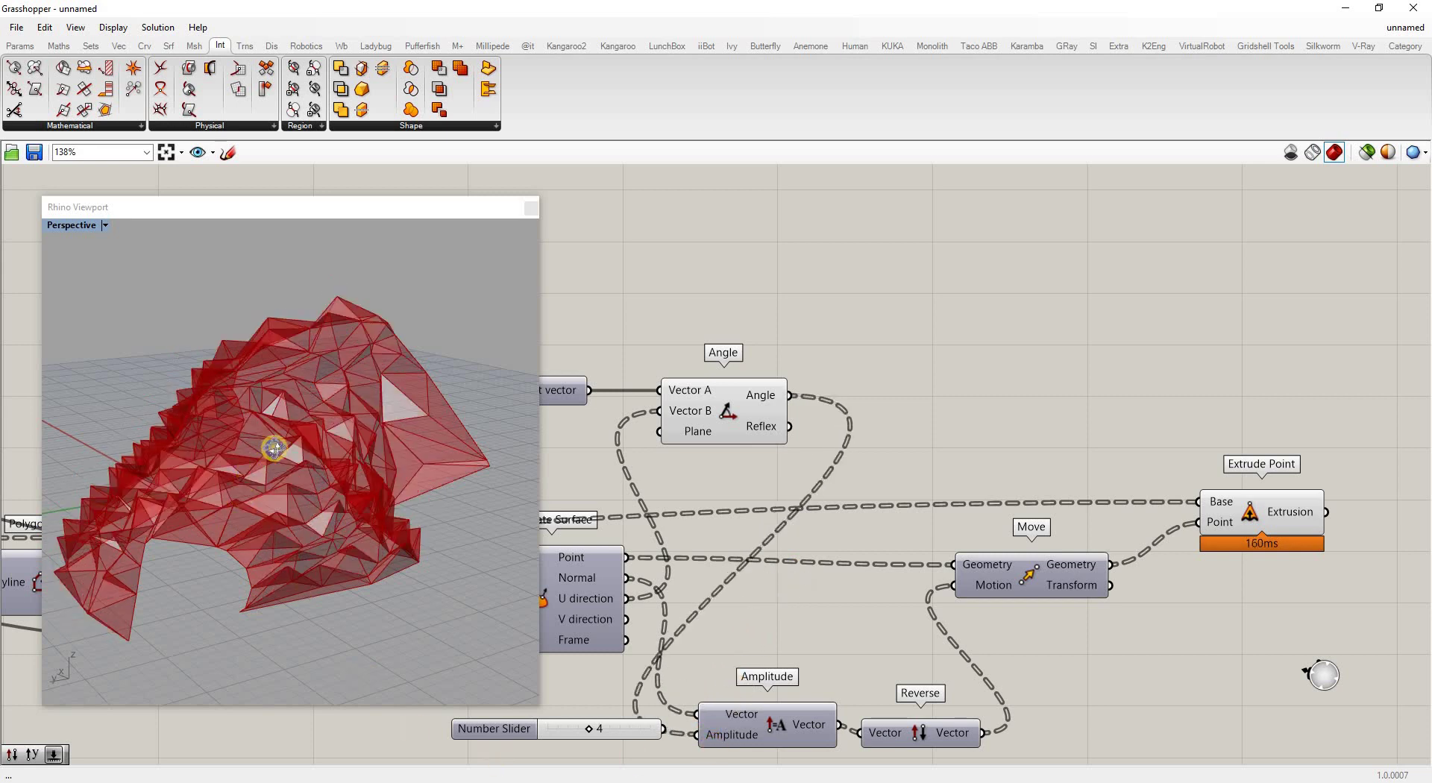
right_drag(309, 446, 607, 431)
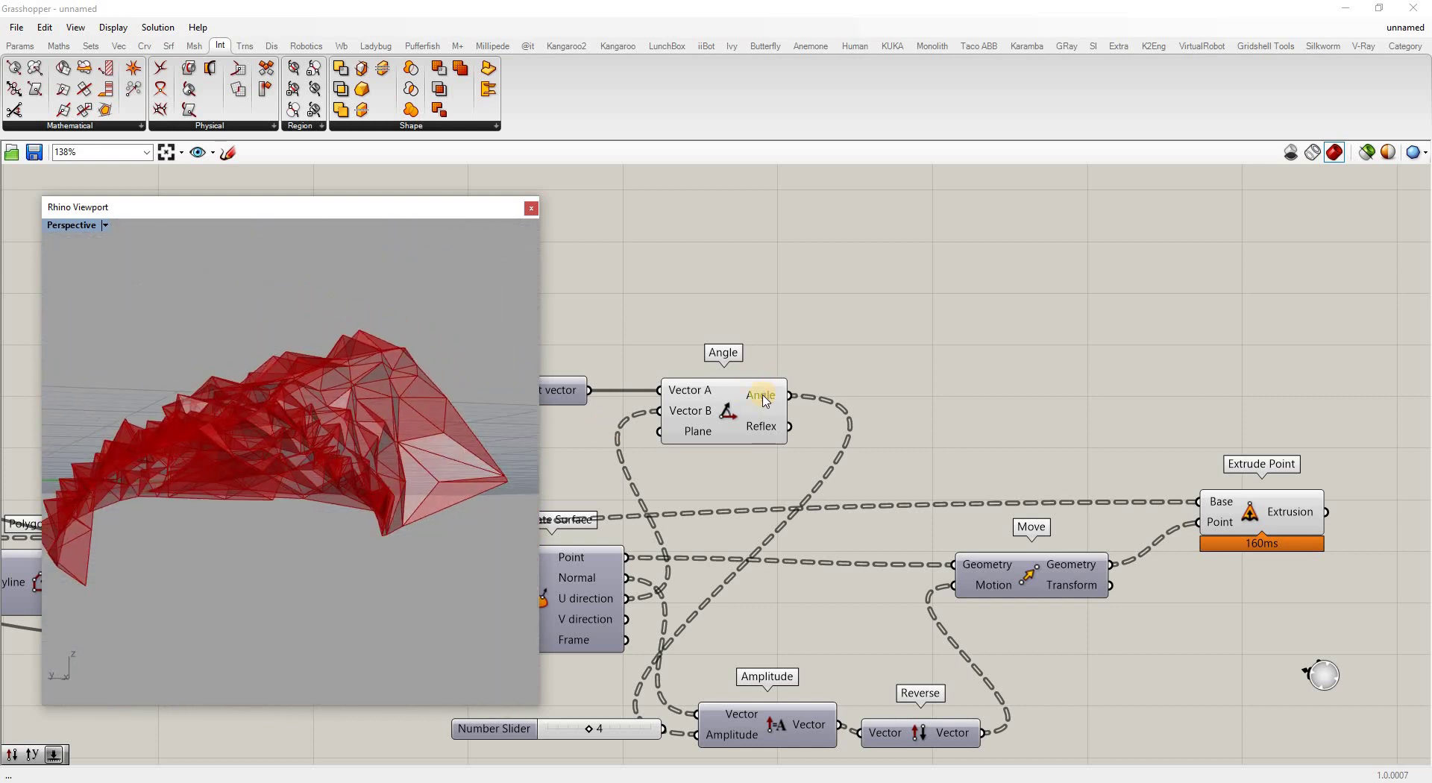
mouse_move(765, 401)
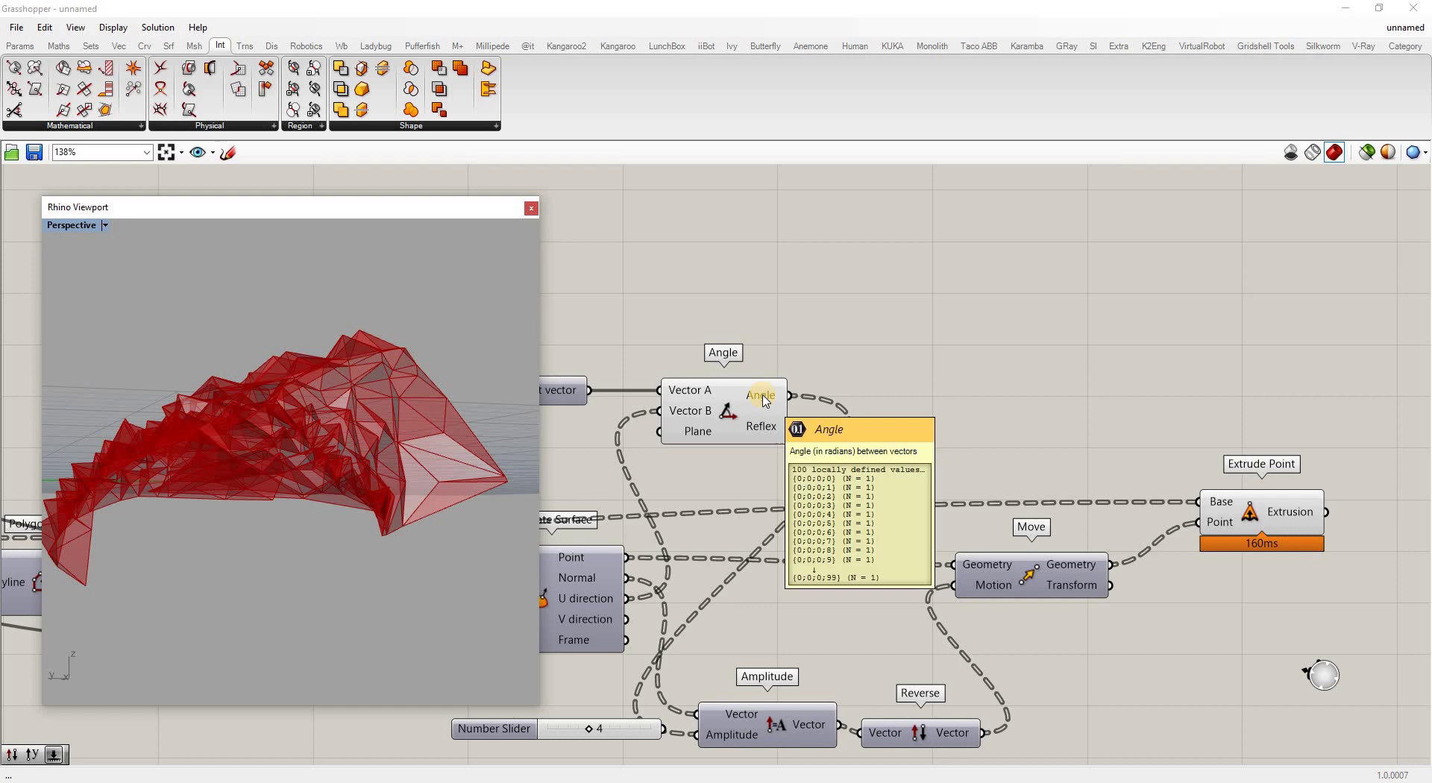
Add a Panel connected to Angle's Angle output to list the values, and place it above and beside the Angle component.
click(20, 46)
drag(375, 93, 853, 343)
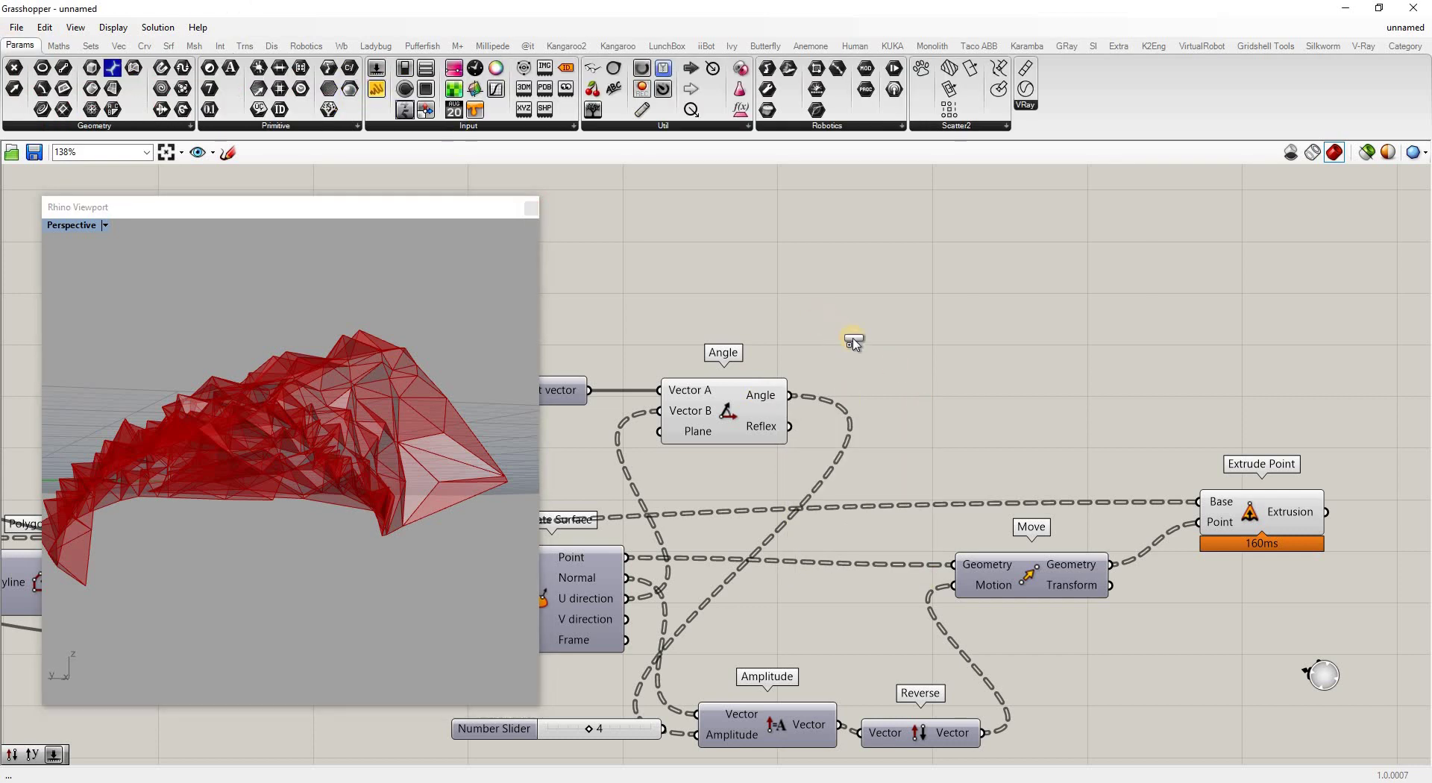
drag(801, 397, 780, 322)
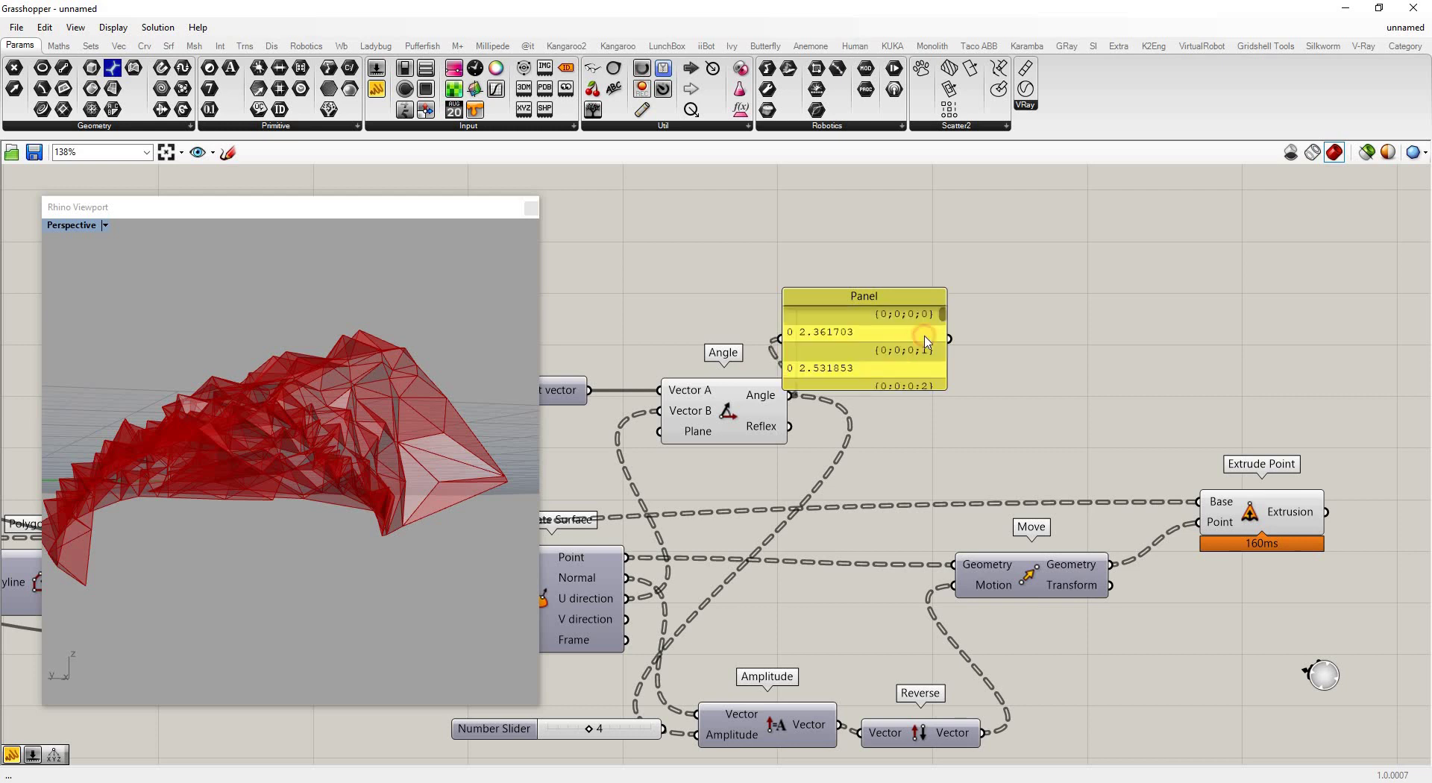
drag(877, 353, 952, 337)
scroll(1017, 597, down, 3)
scroll(863, 537, up, 1)
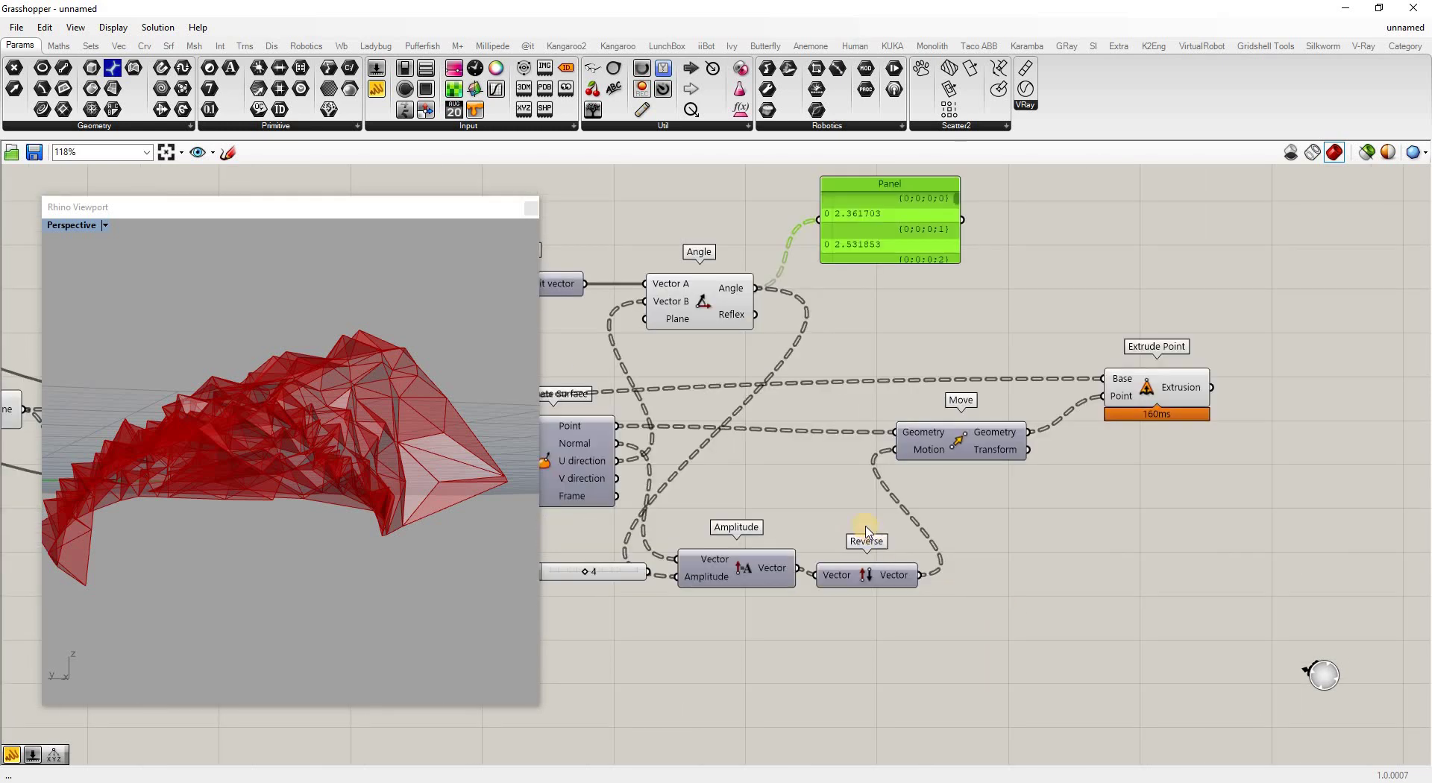
Shift the Number Slider, Amplitude and Reverse group, and the Move and Extrude Point pair, rightward to make room beside Angle.
scroll(929, 656, down, 1)
drag(701, 552, 924, 642)
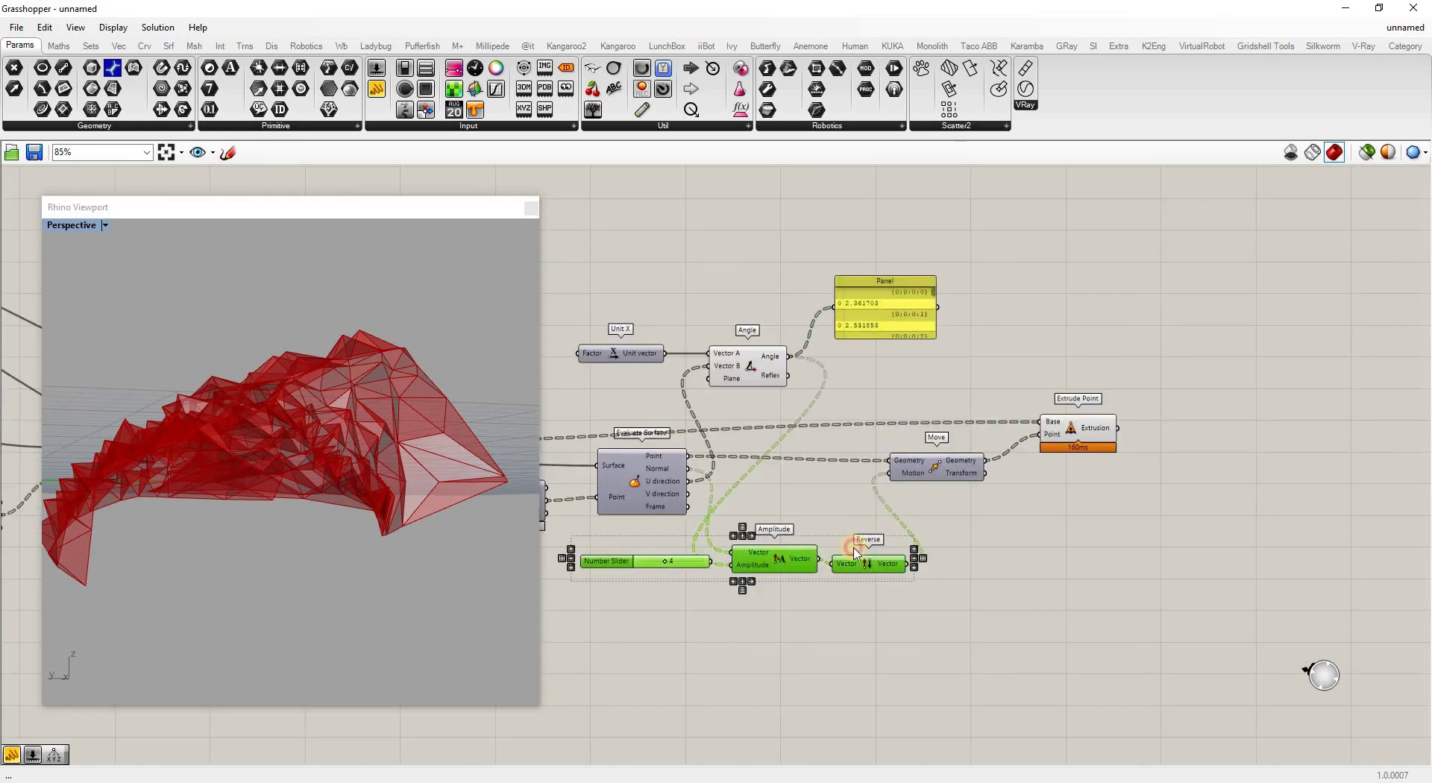
drag(857, 559, 1003, 533)
drag(1219, 421, 1140, 367)
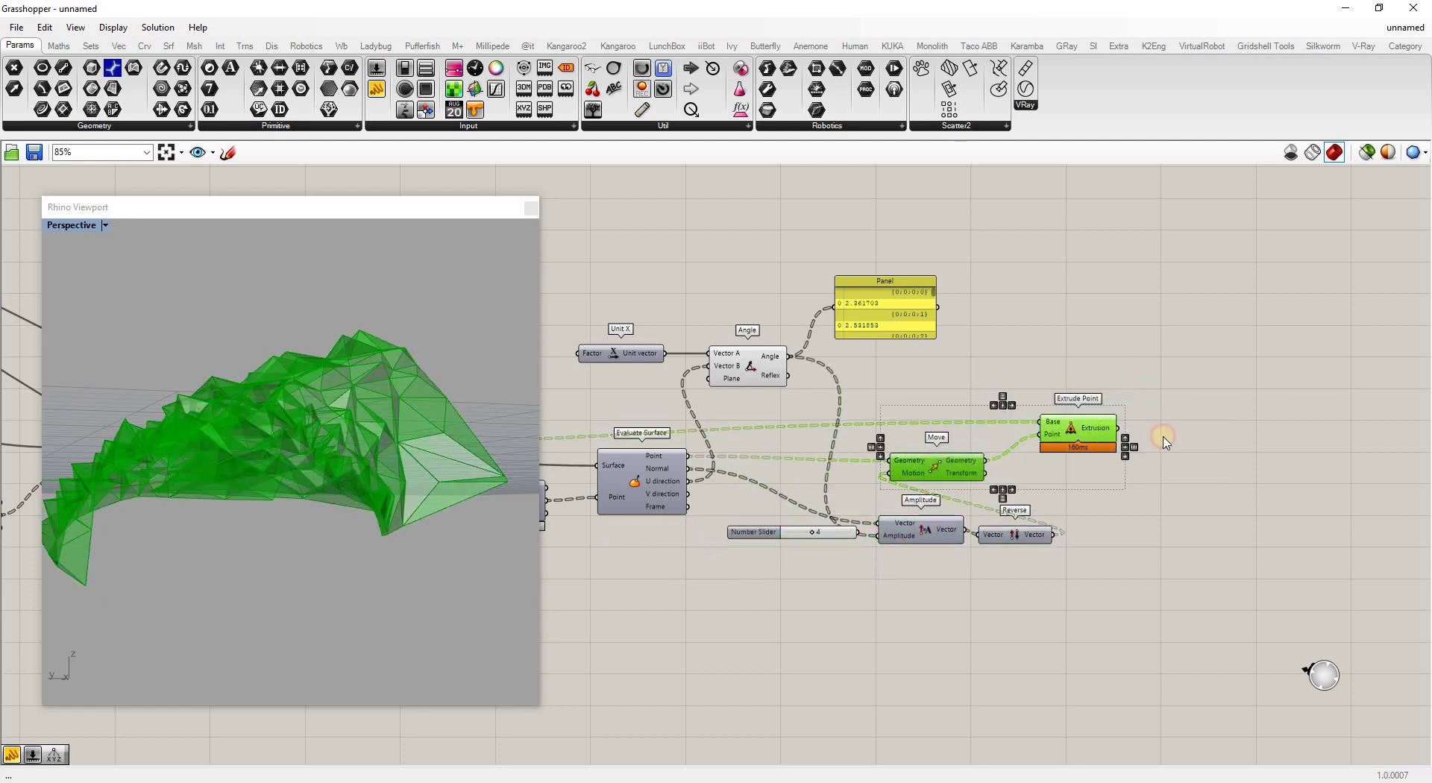
drag(932, 481, 1225, 498)
click(841, 384)
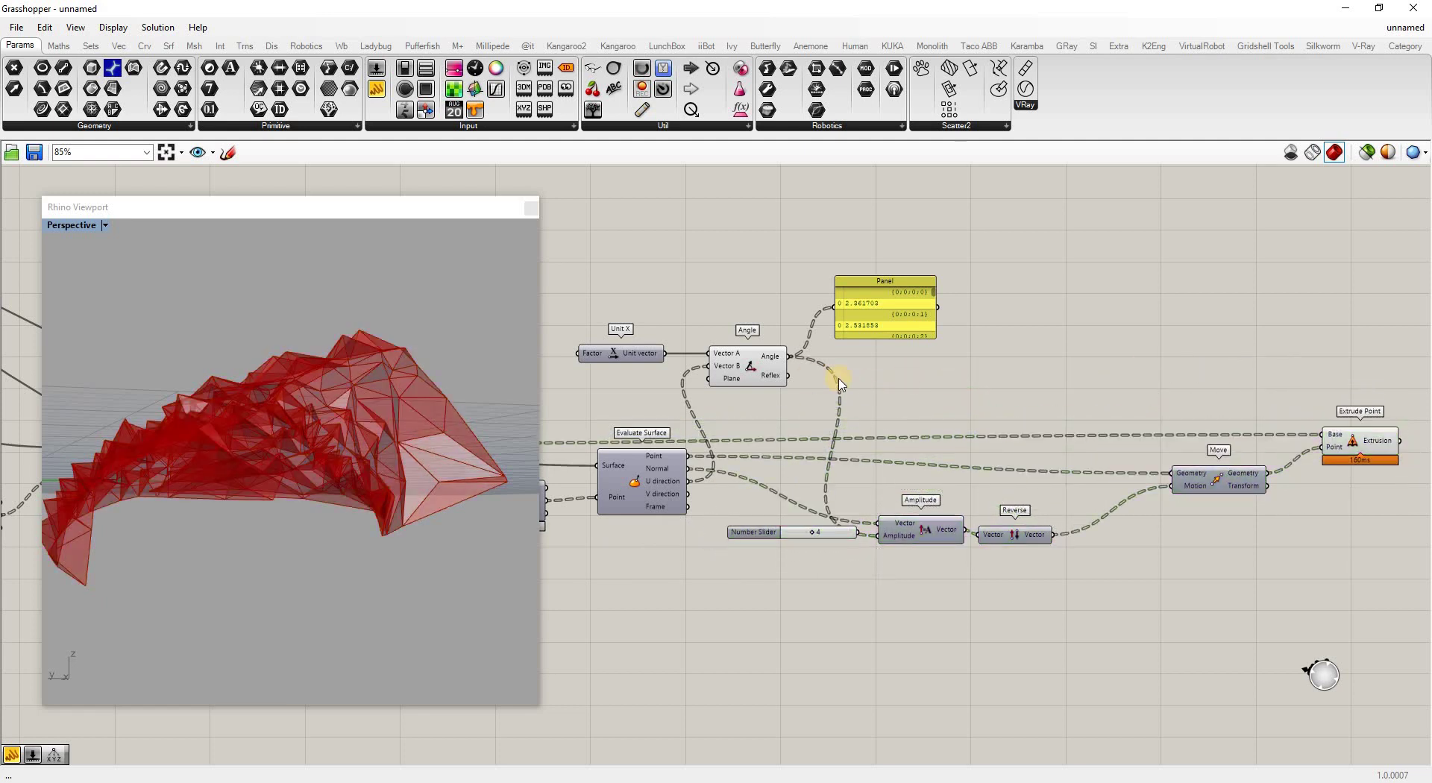
Add a Remap Numbers component beside Angle and connect Angle's Angle output to its Value input.
scroll(865, 384, up, 2)
double_click(895, 388)
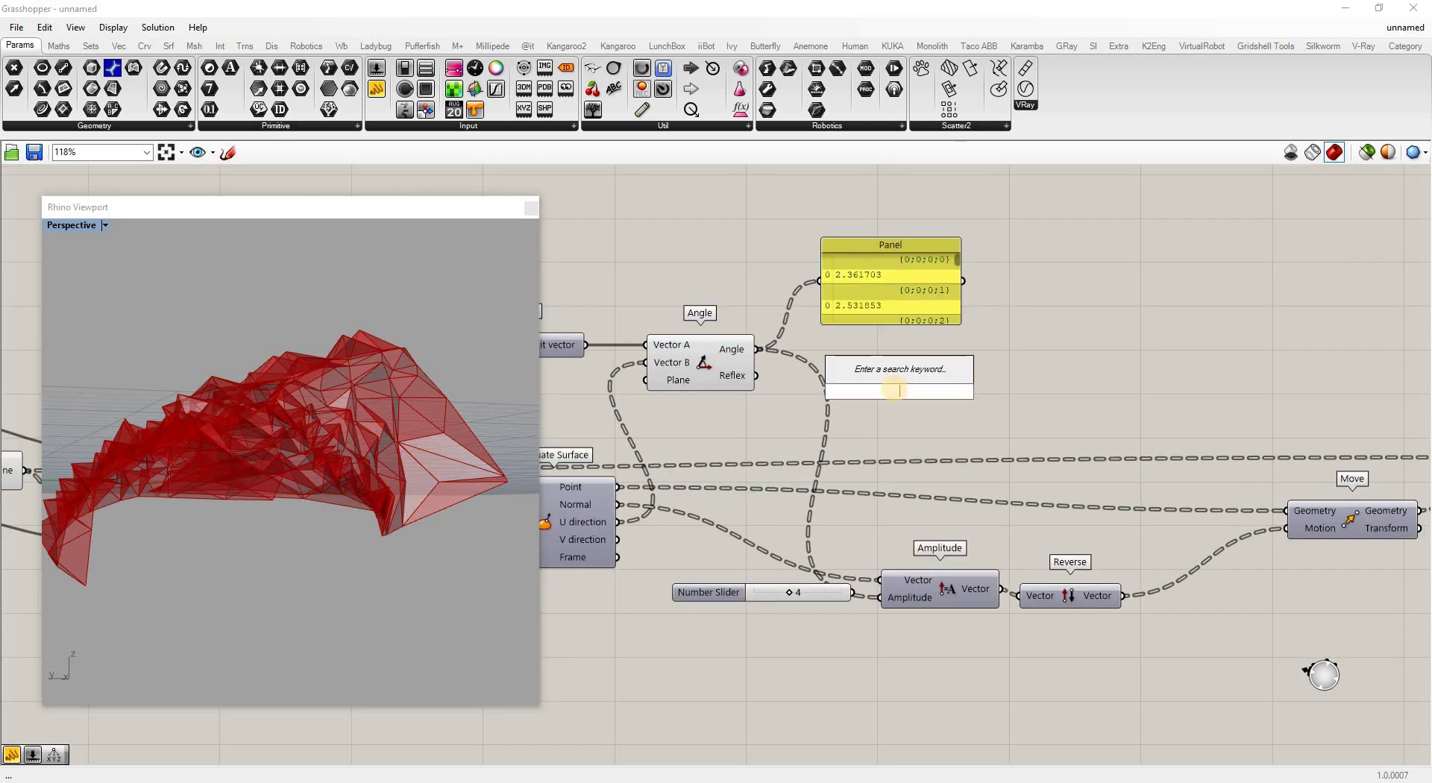
text(remap)
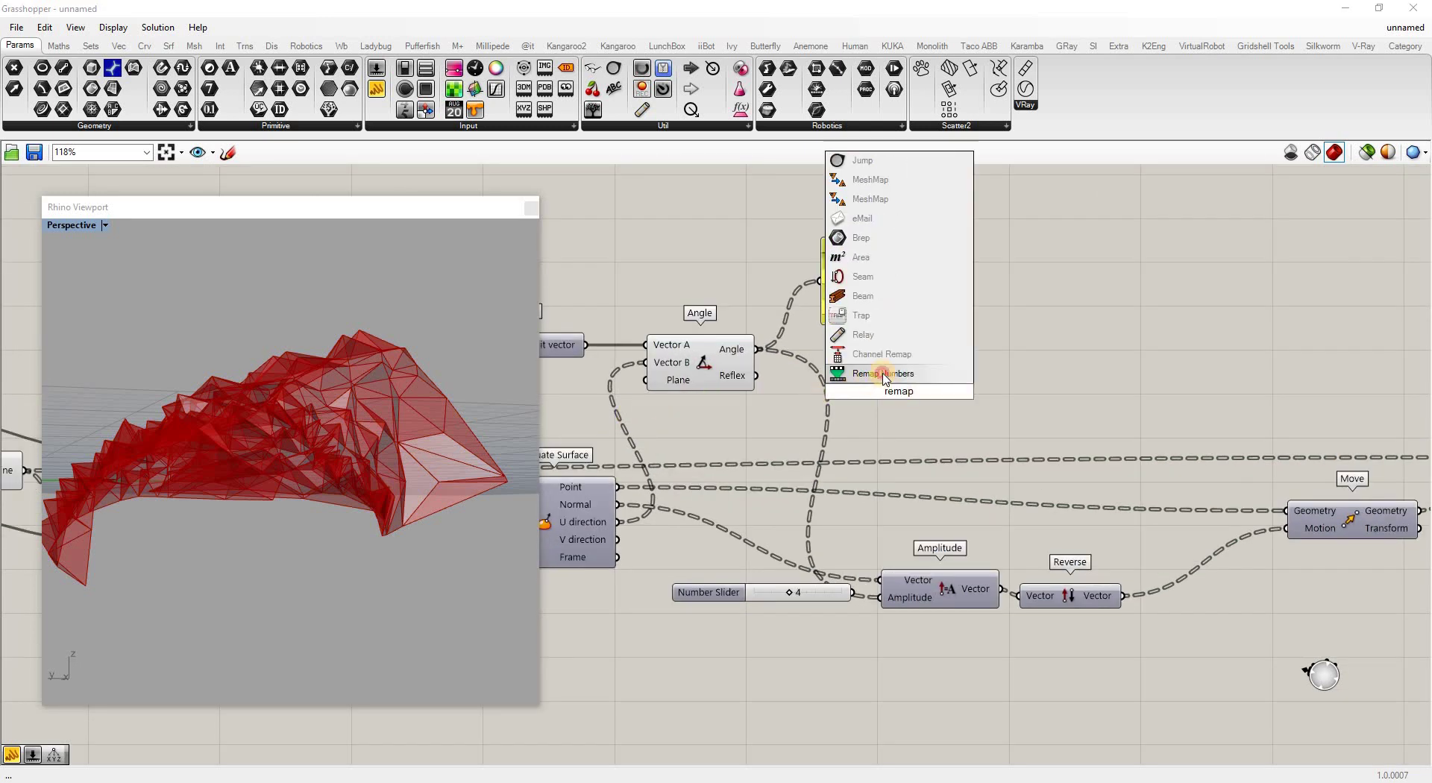
click(885, 374)
drag(758, 349, 1002, 386)
click(978, 378)
Add a Bounds component fed by Angle's Angle output with its Numbers input flattened, and connect its Domain to Remap Numbers' Source.
double_click(858, 394)
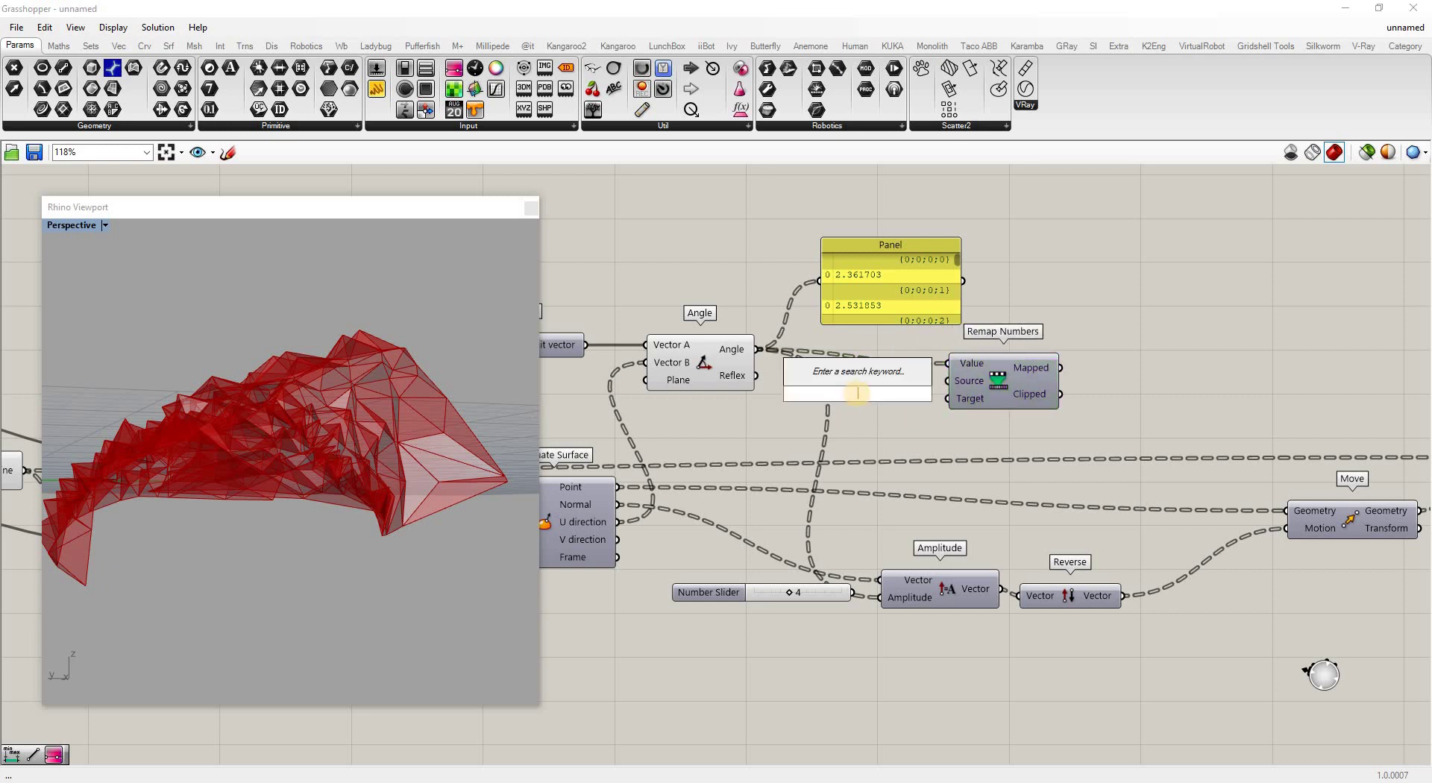
text(Bound)
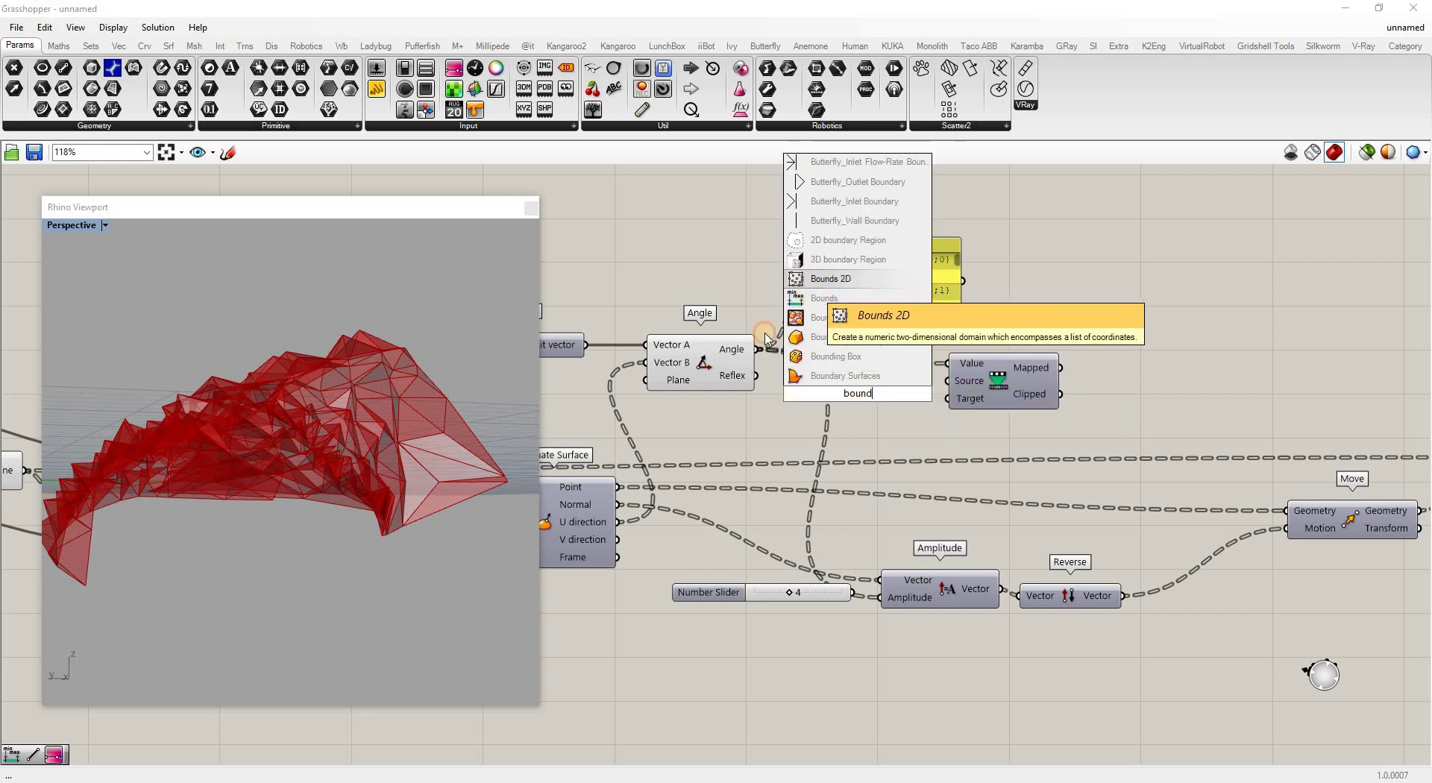
click(824, 298)
drag(758, 349, 821, 401)
right_click(820, 401)
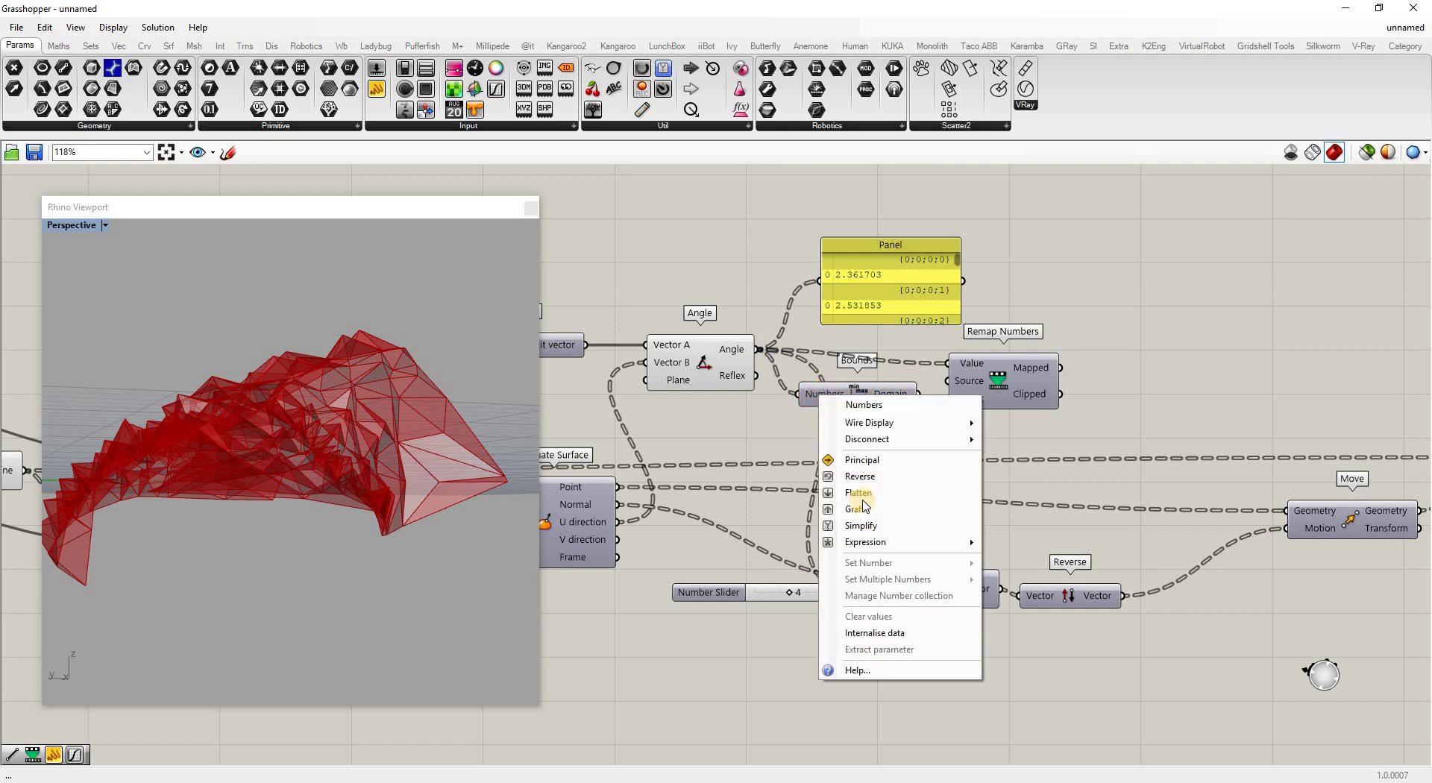
click(861, 500)
mouse_move(888, 397)
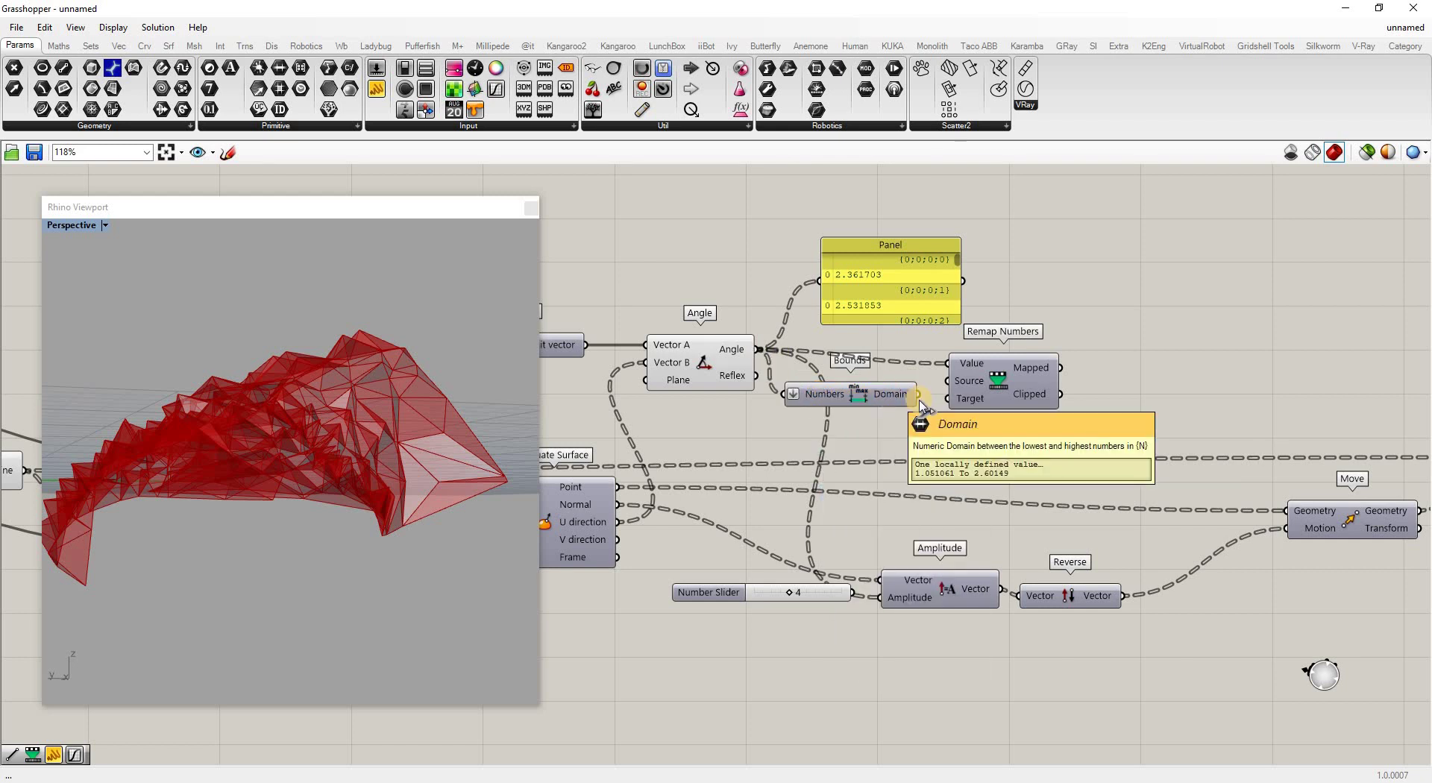
drag(918, 394, 1074, 383)
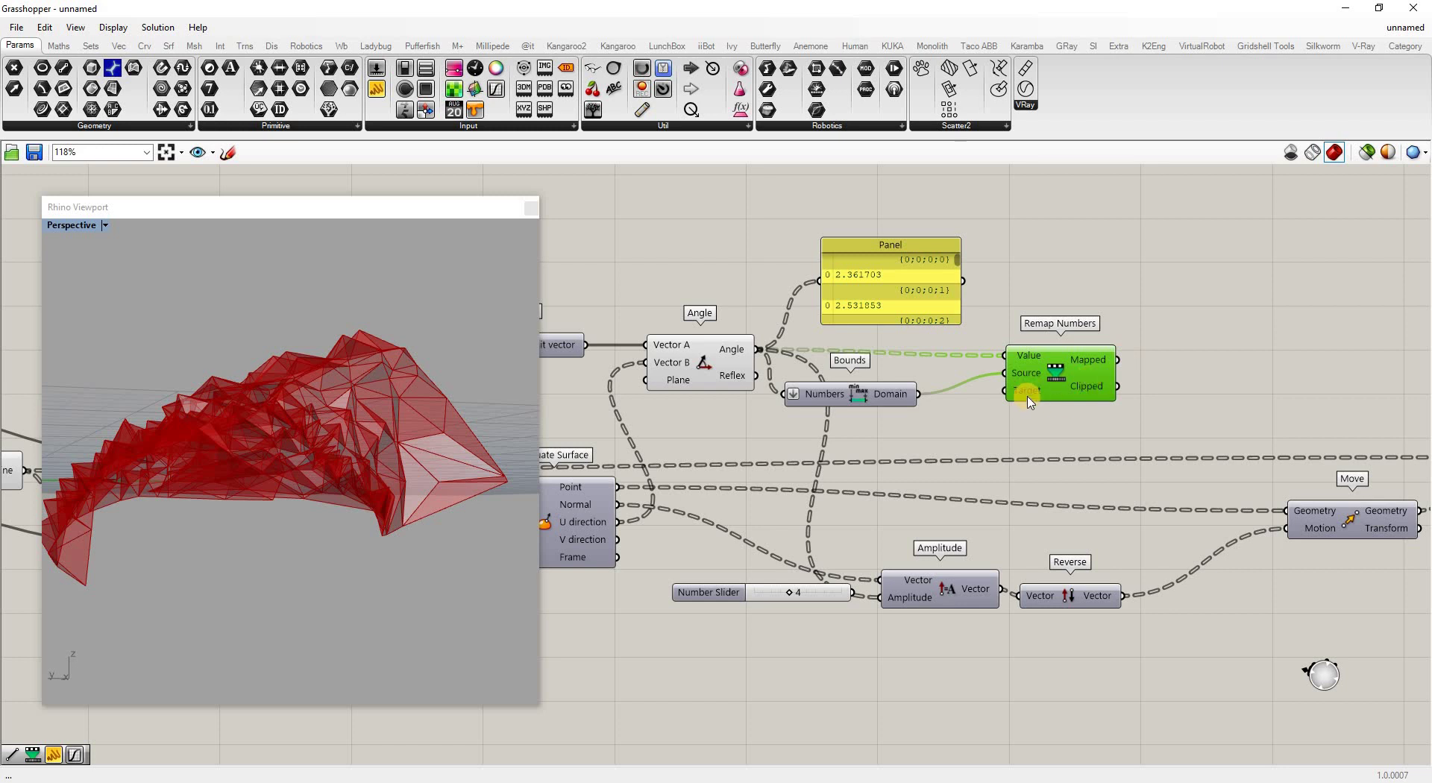
Set a custom Target domain on Remap Numbers with 1 as its lower limit, and commit it.
right_click(1027, 391)
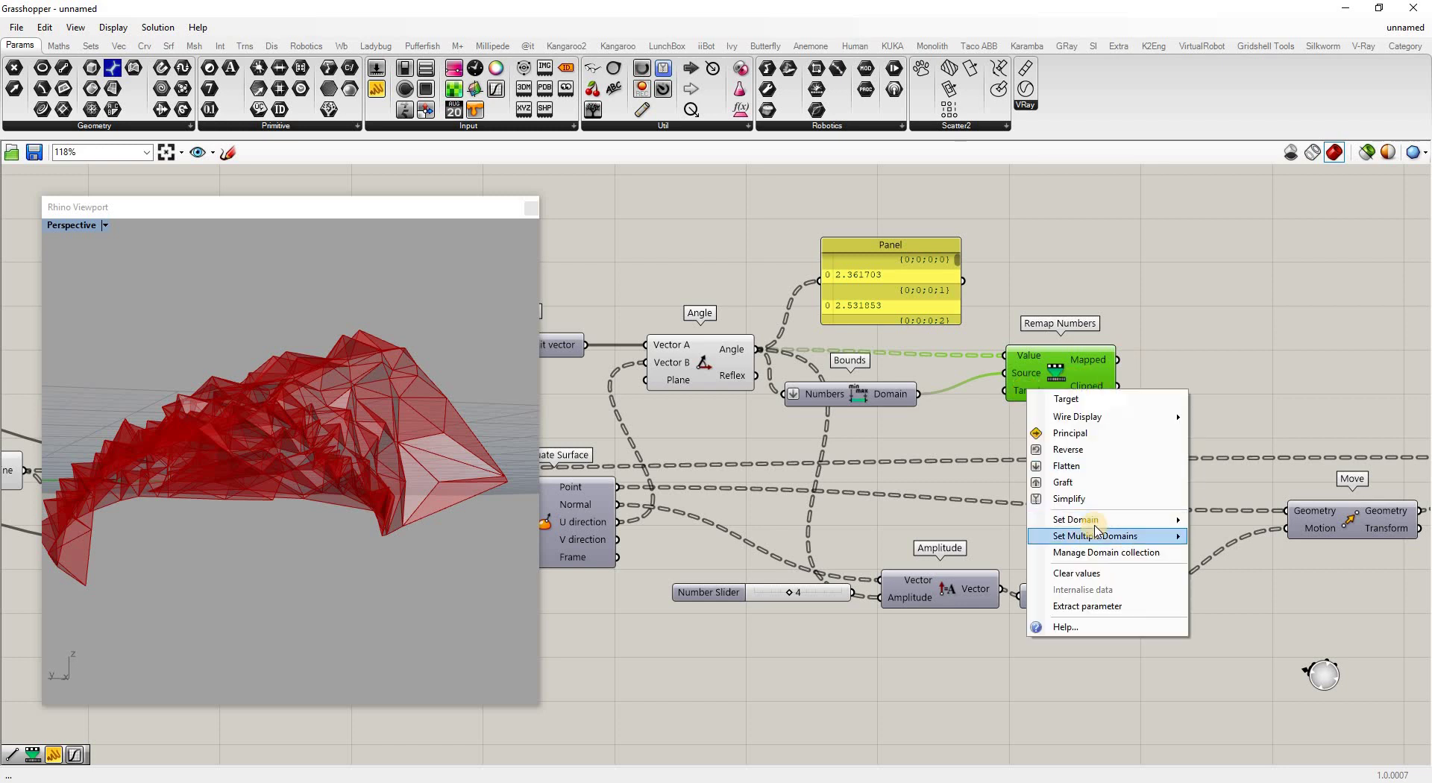
mouse_move(1088, 520)
click(1219, 522)
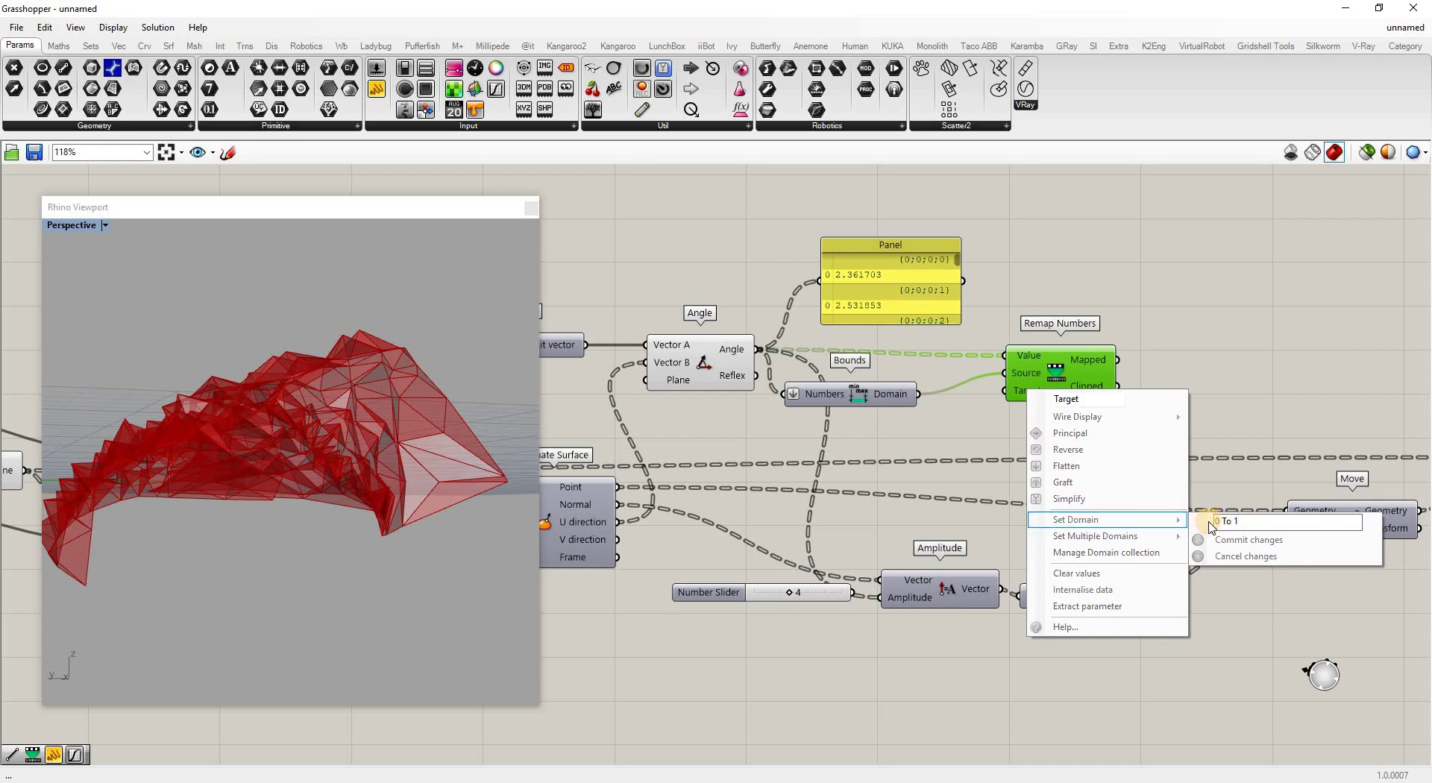
key(BackSpace)
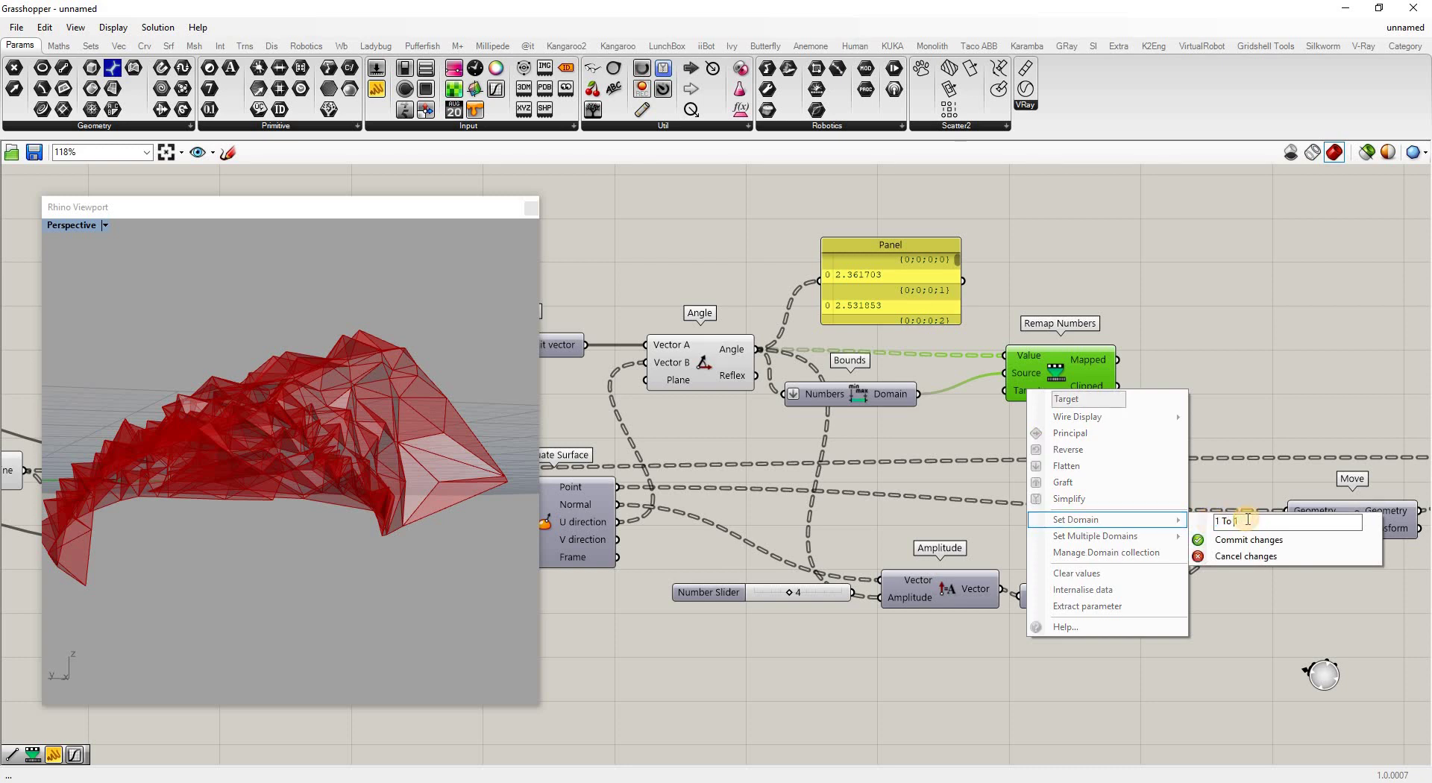
click(1249, 539)
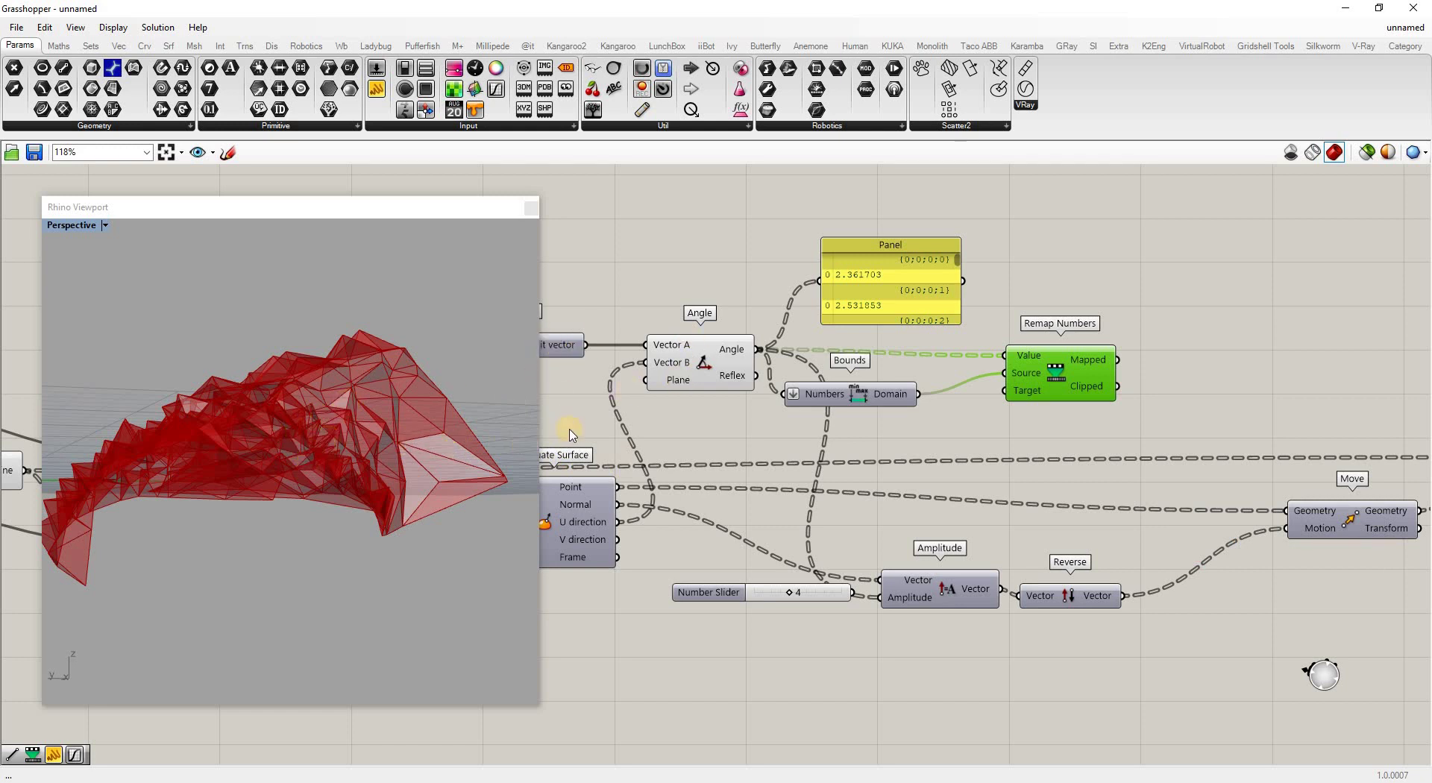
Add a Multiplication component beside Remap Numbers and connect the Mapped output to its A input.
double_click(1156, 384)
click(1183, 399)
double_click(1186, 399)
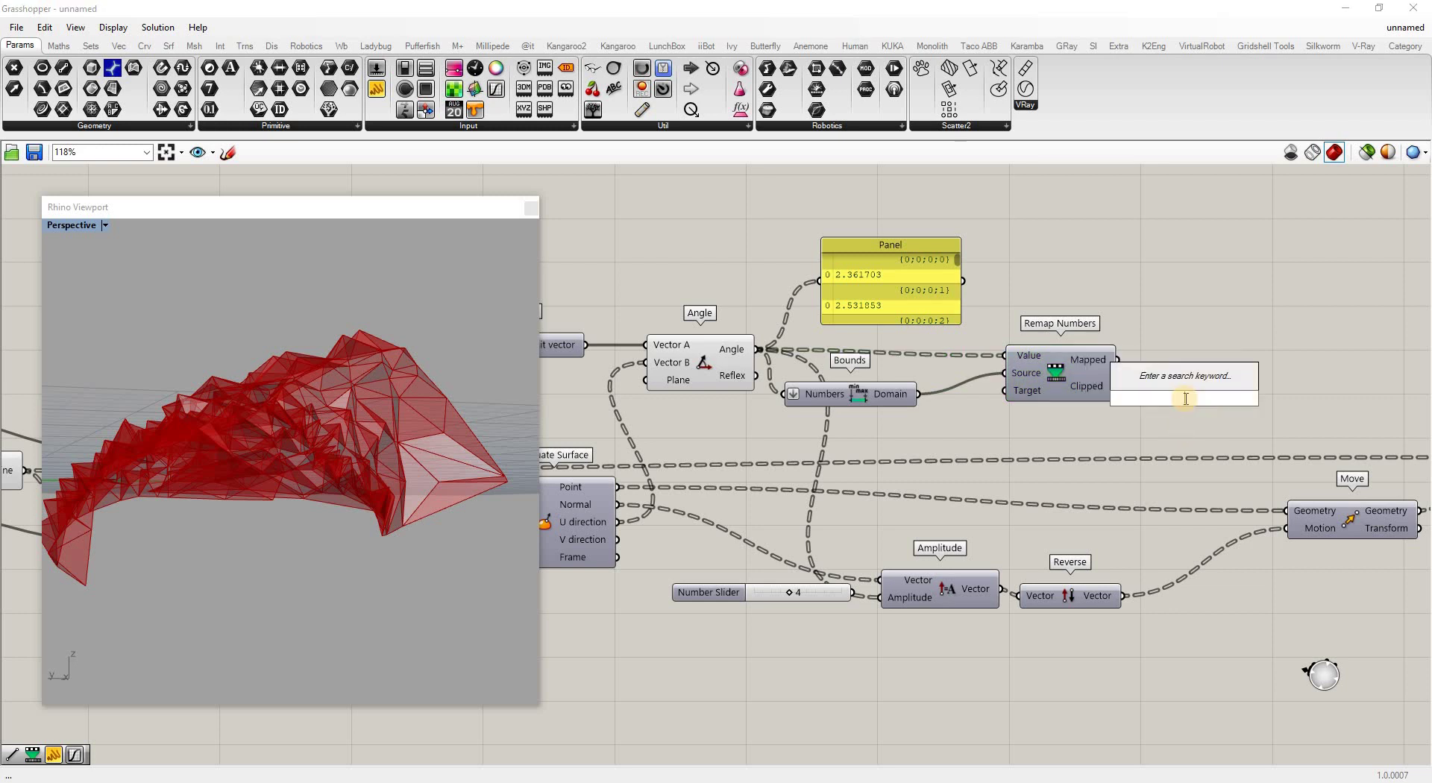
text(mult)
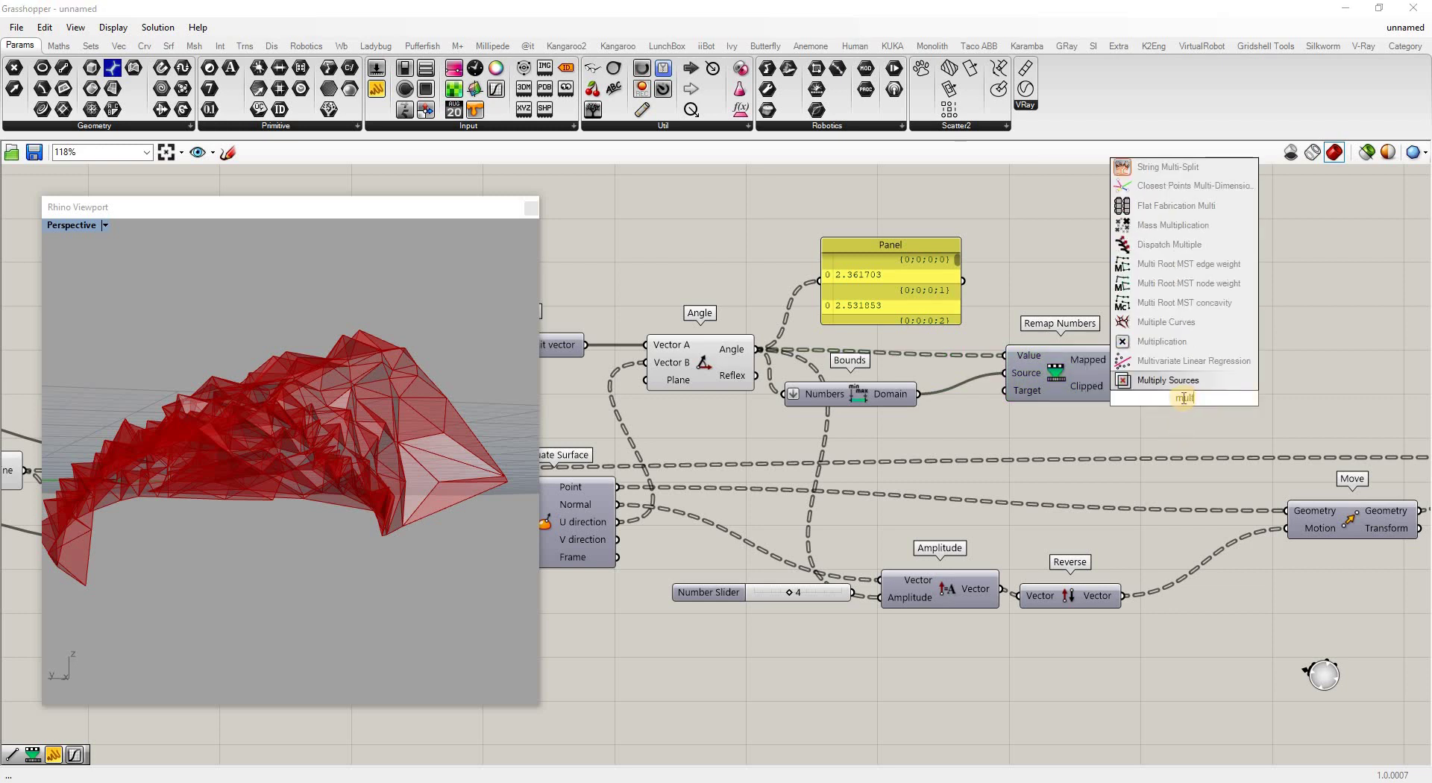
click(1160, 373)
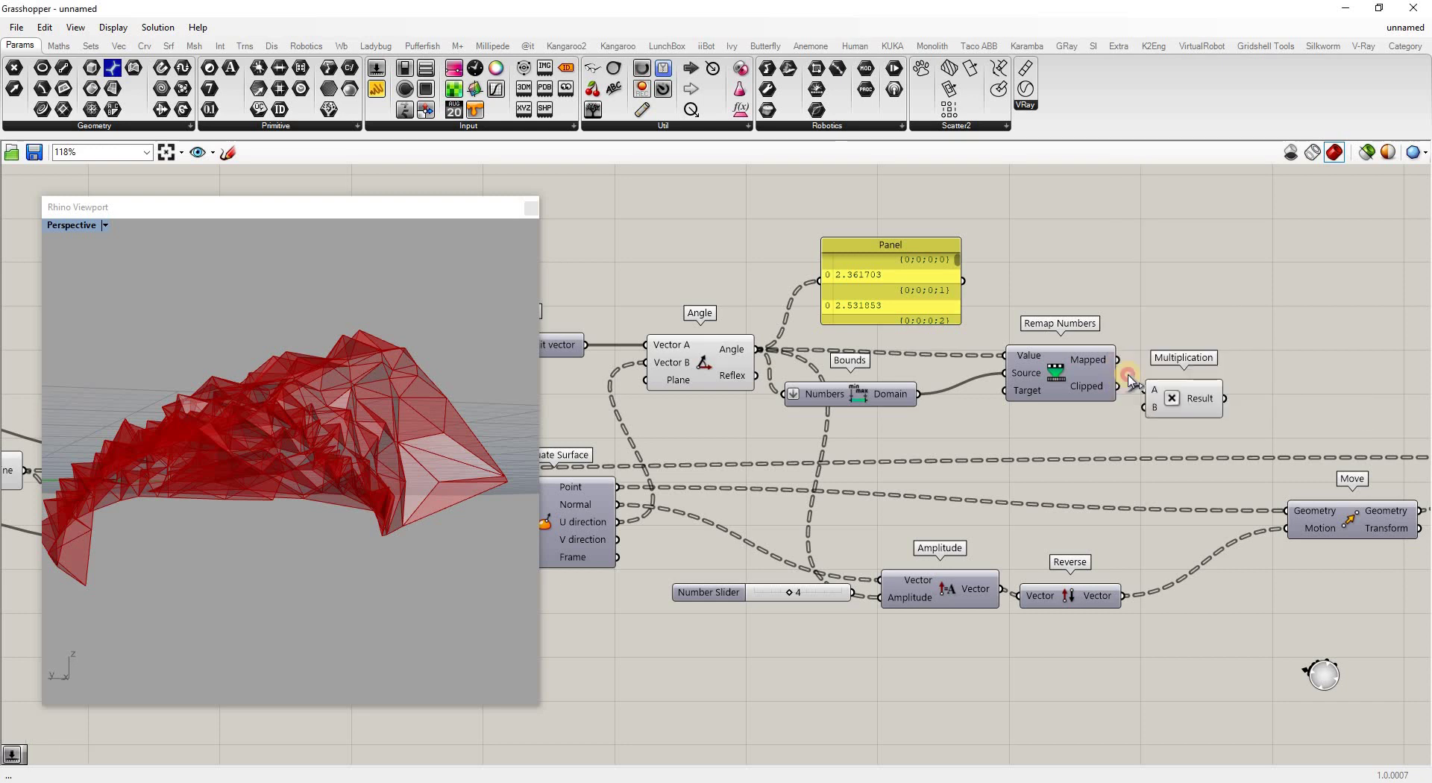
click(1039, 435)
double_click(1011, 434)
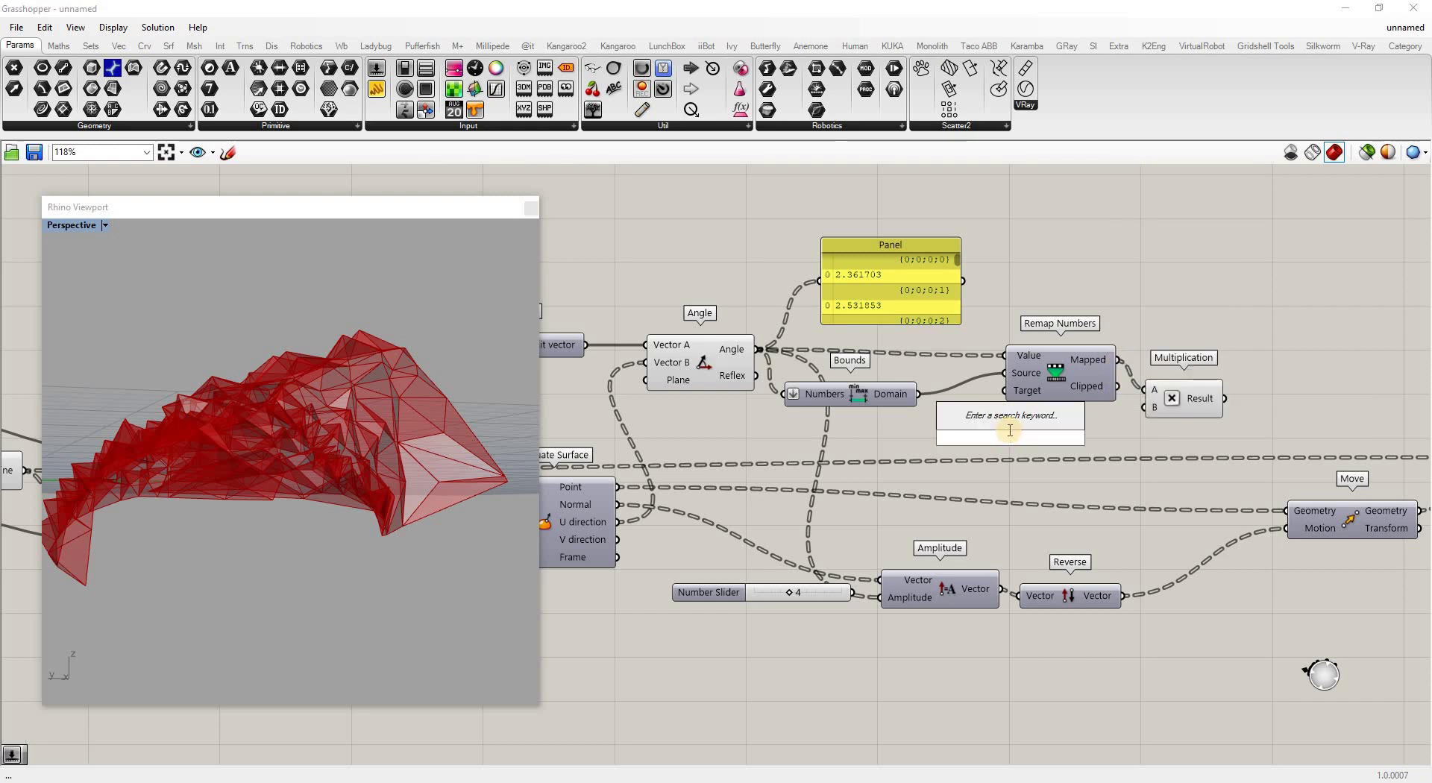
text(4)
key(Return)
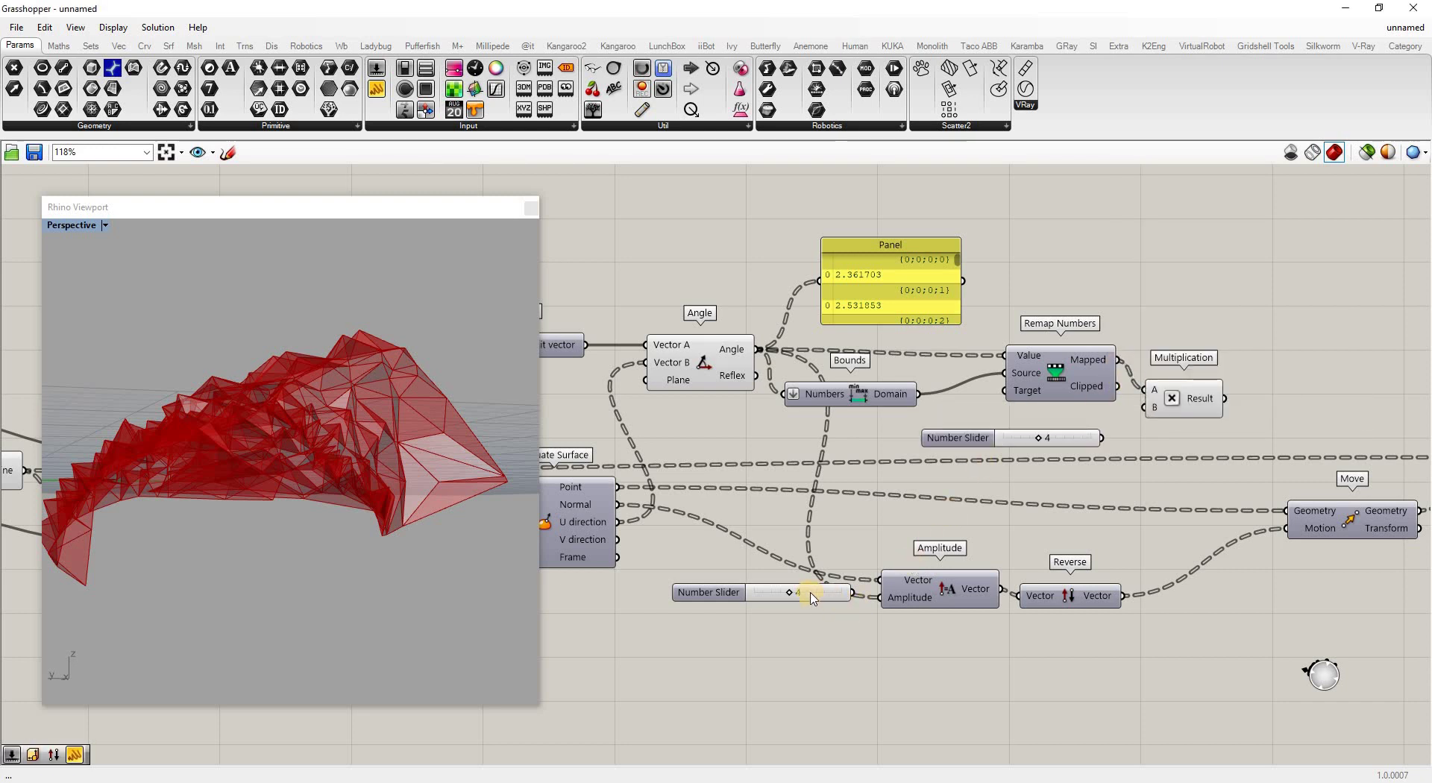
click(961, 438)
key(Delete)
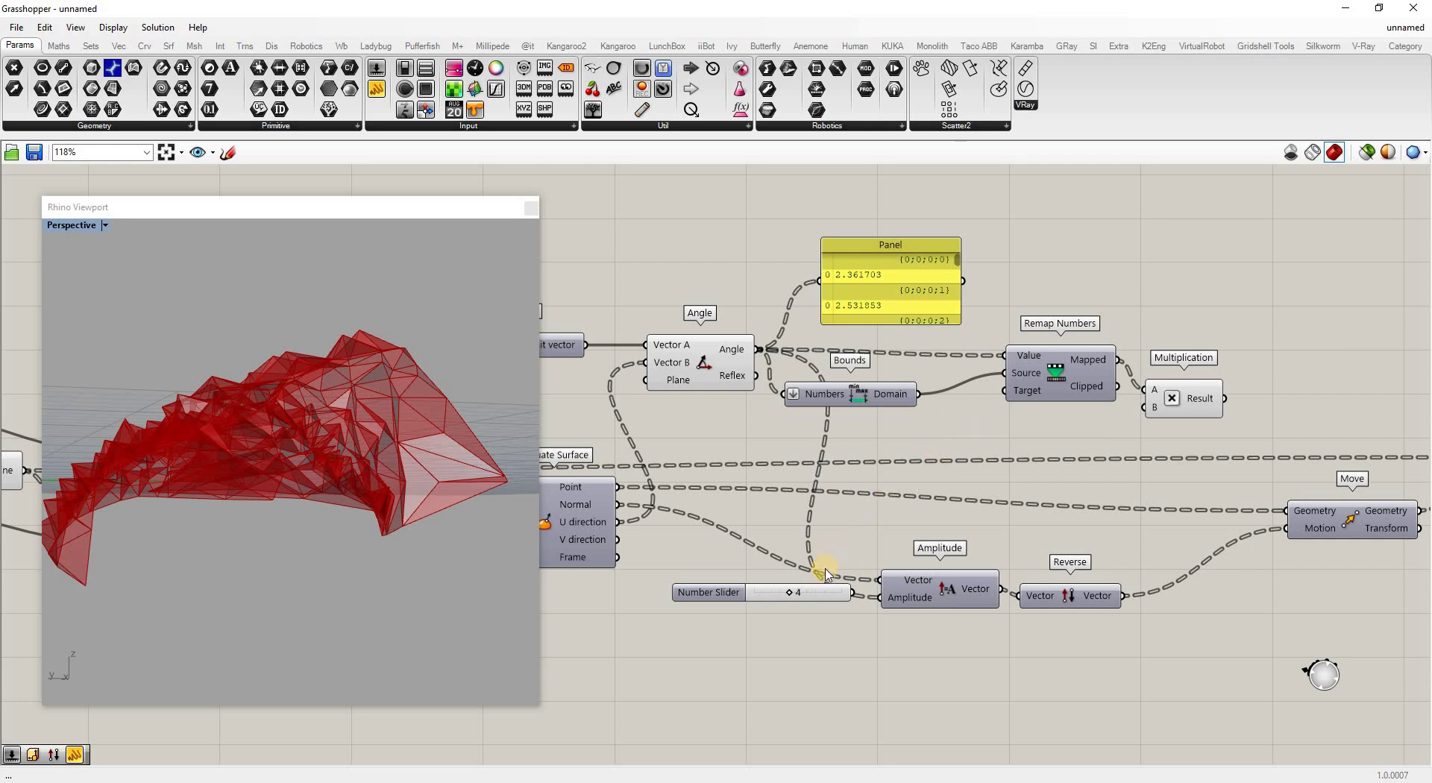
Move the existing Number Slider below Remap Numbers into Multiplication's B input, and connect Result to the Amplitude component's Amplitude input.
drag(836, 591, 1066, 424)
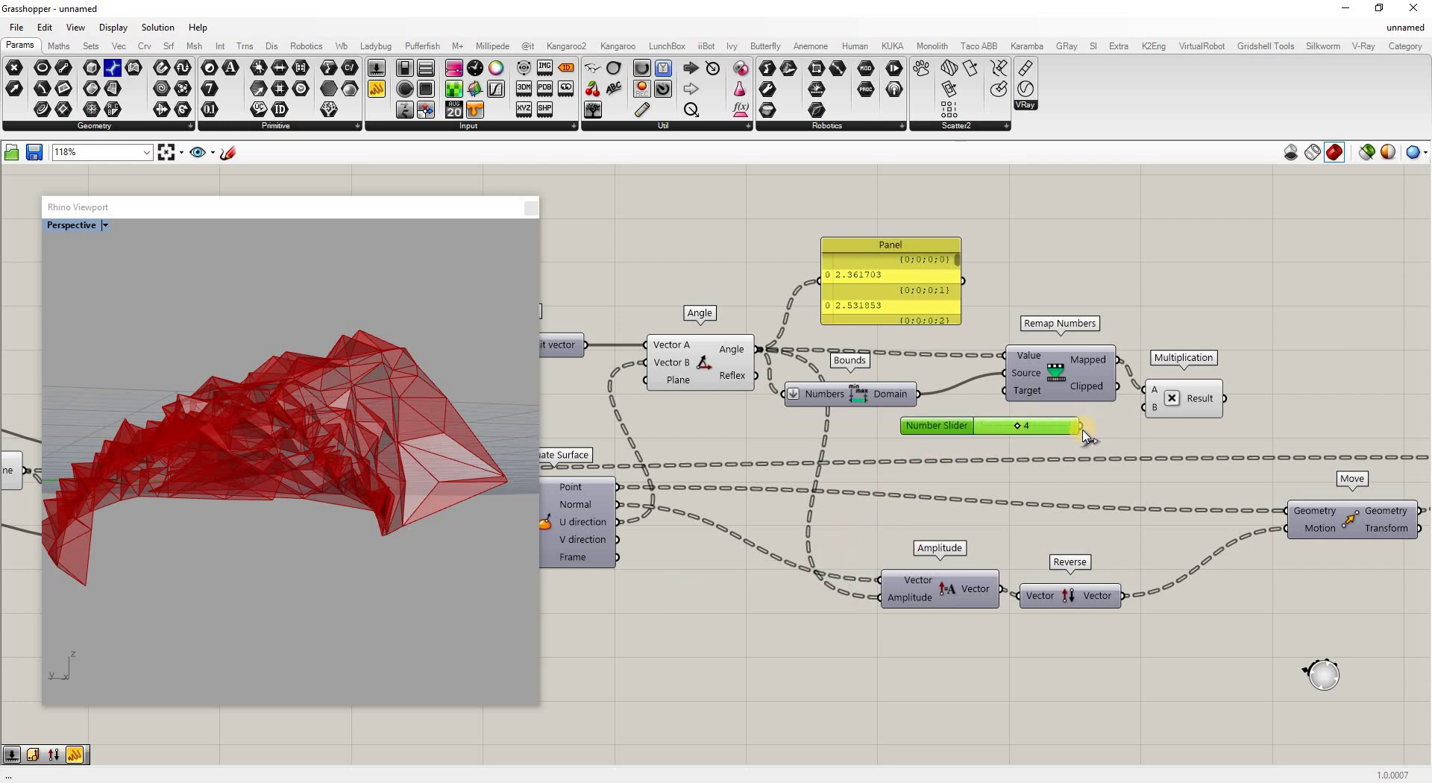
click(1232, 407)
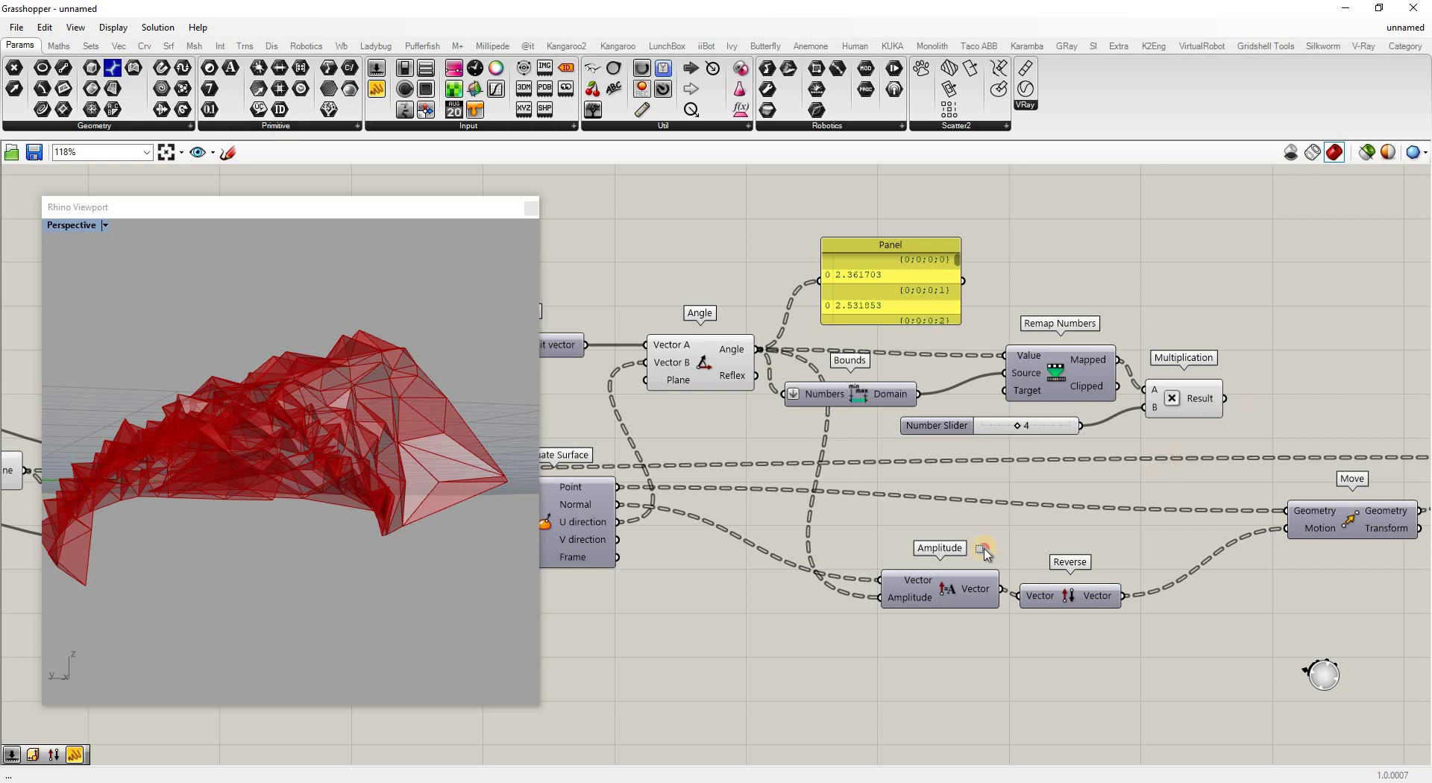
drag(983, 550, 1227, 402)
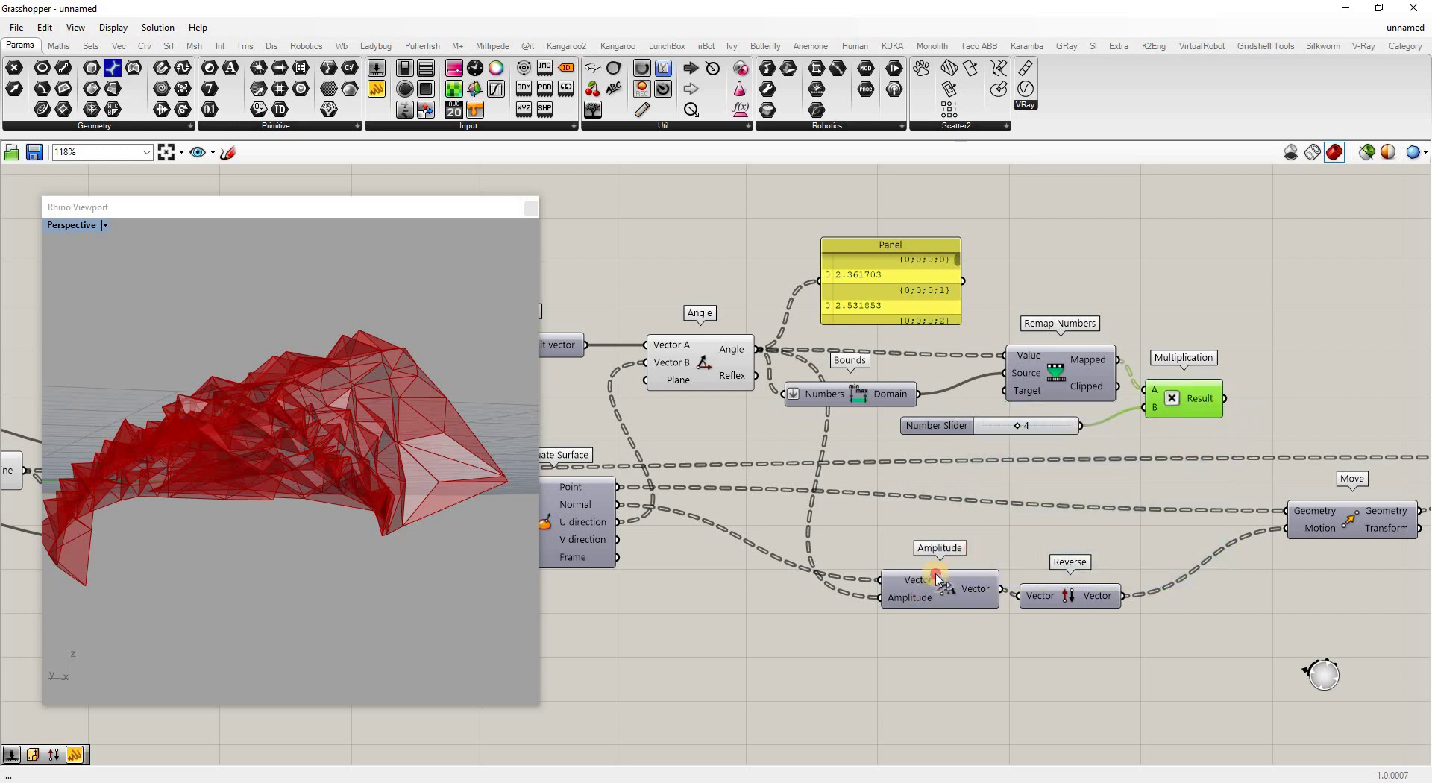
drag(938, 580, 880, 597)
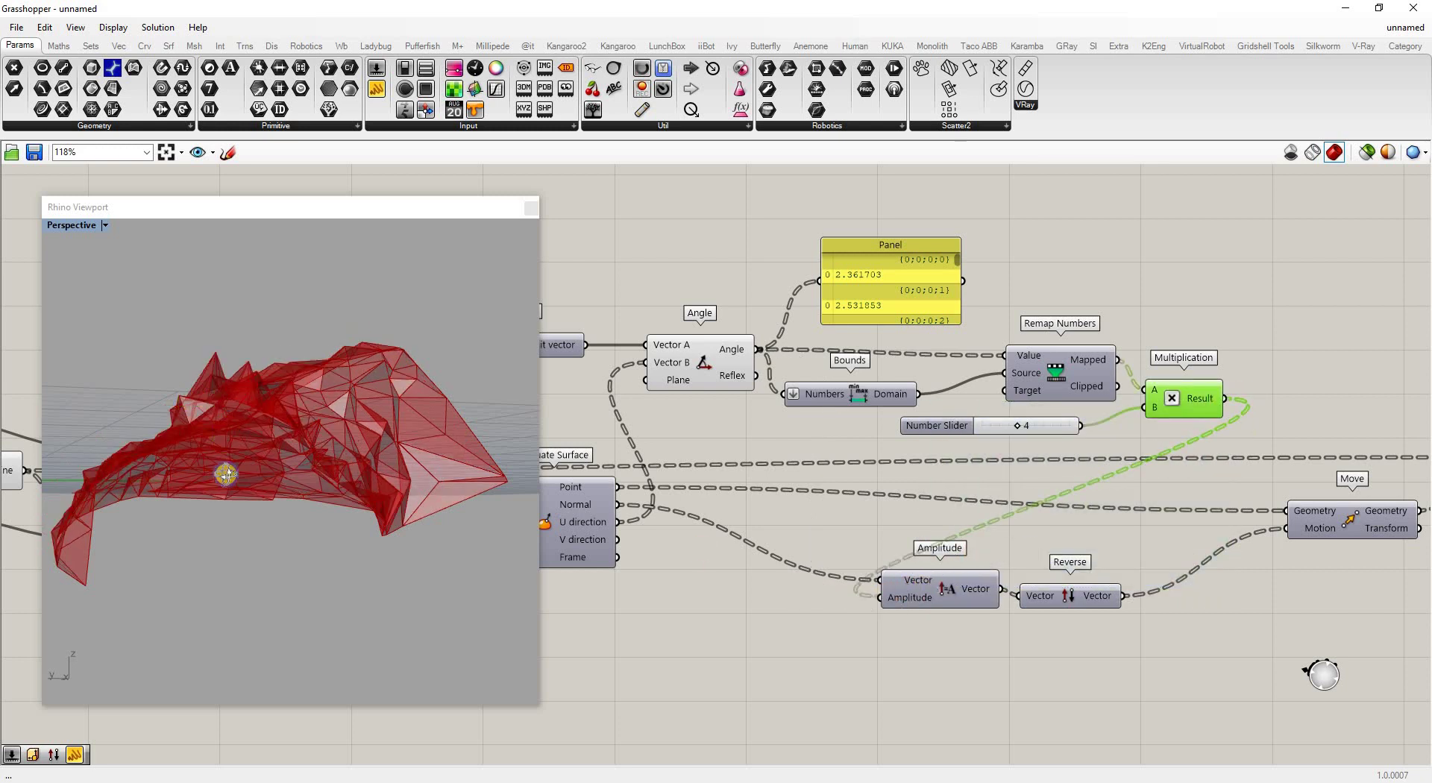
Set the Number Slider feeding Multiplication to 8 and inspect the extruded surface from another angle.
right_drag(226, 474, 760, 440)
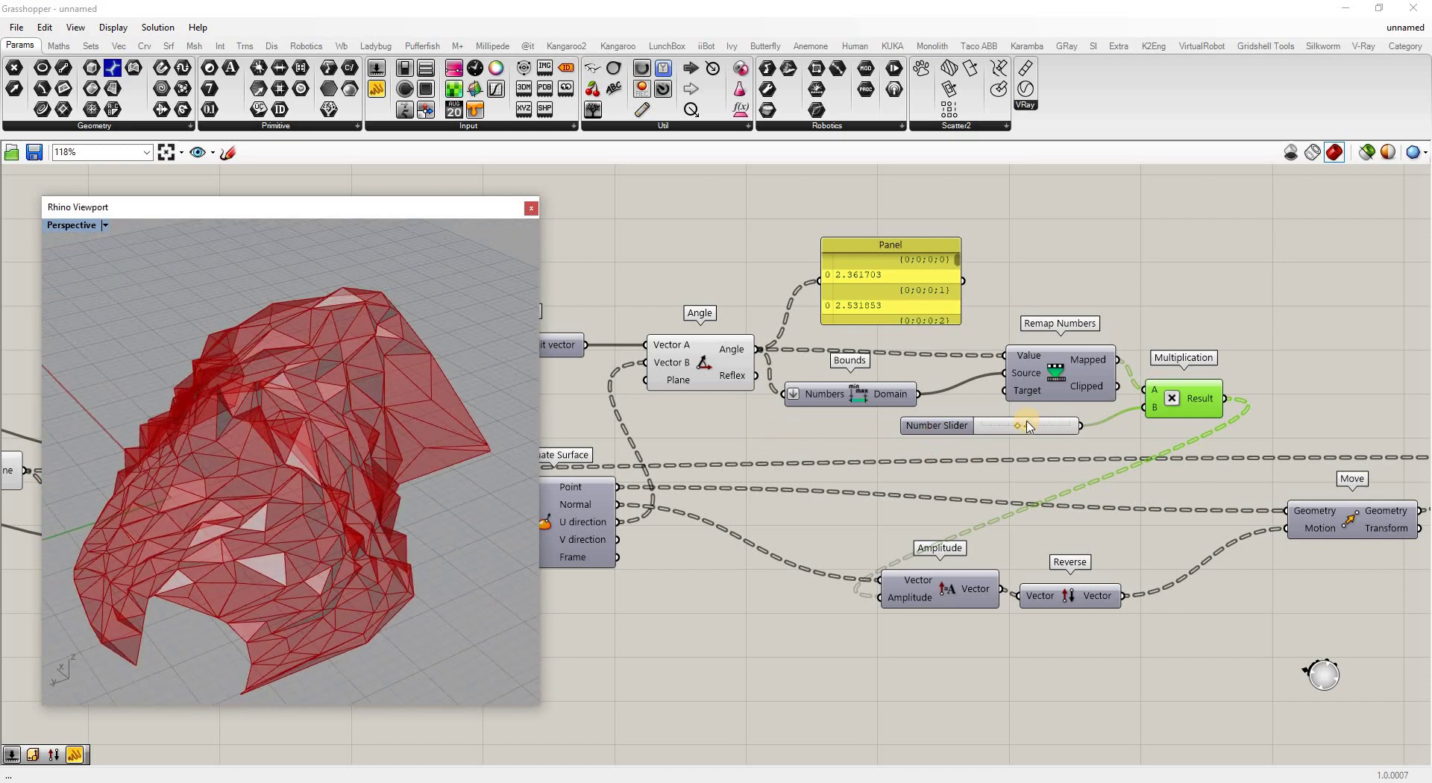
drag(1023, 431, 1052, 426)
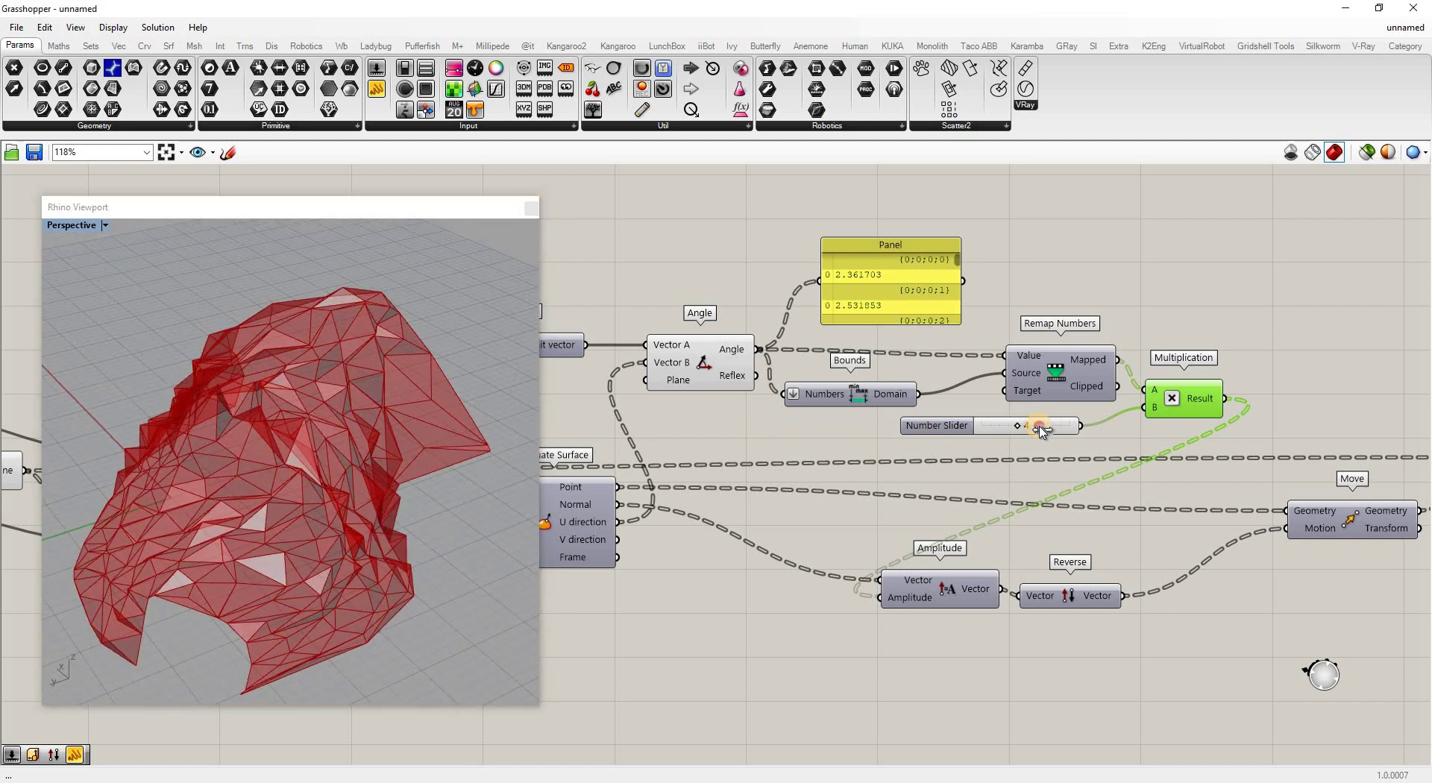
right_drag(287, 398, 660, 464)
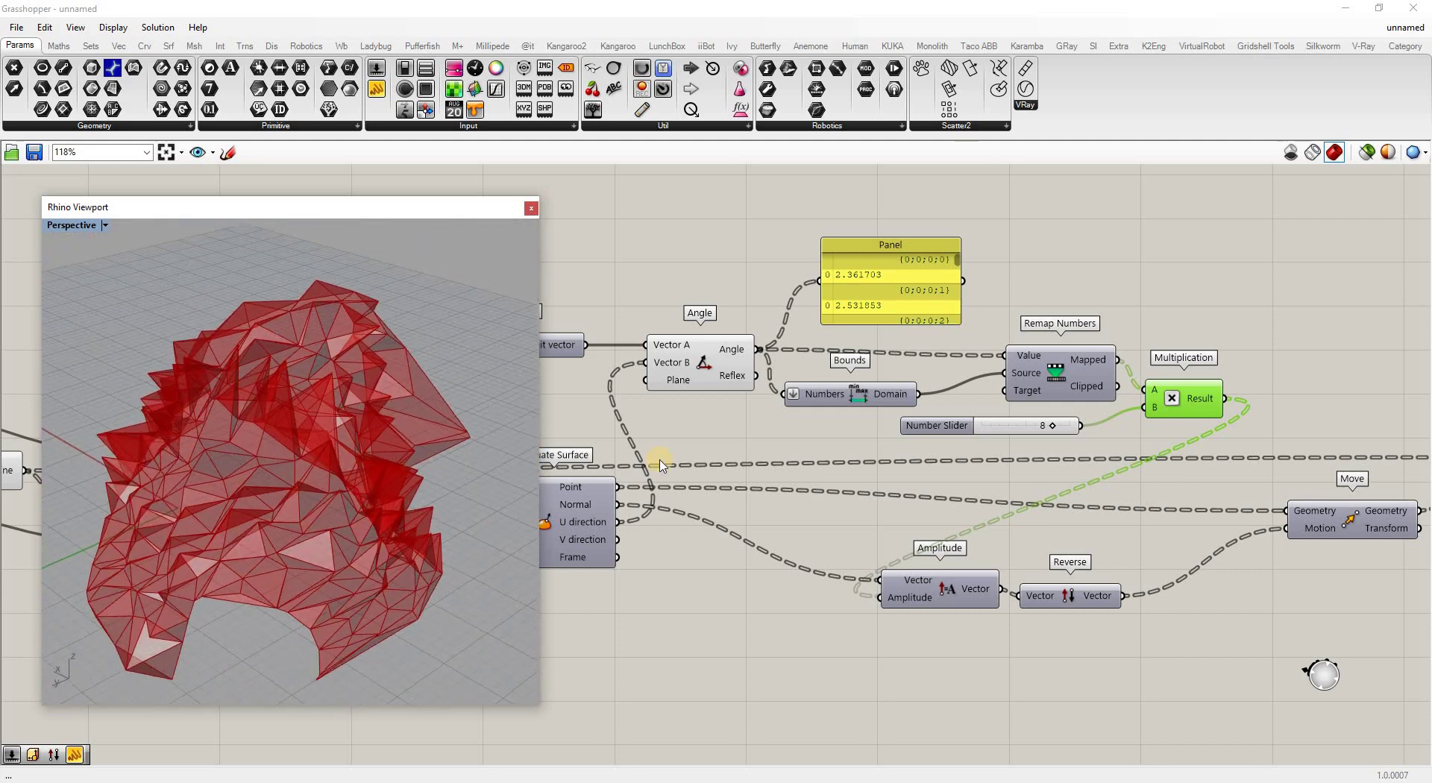
scroll(656, 511, down, 1)
scroll(656, 512, up, 2)
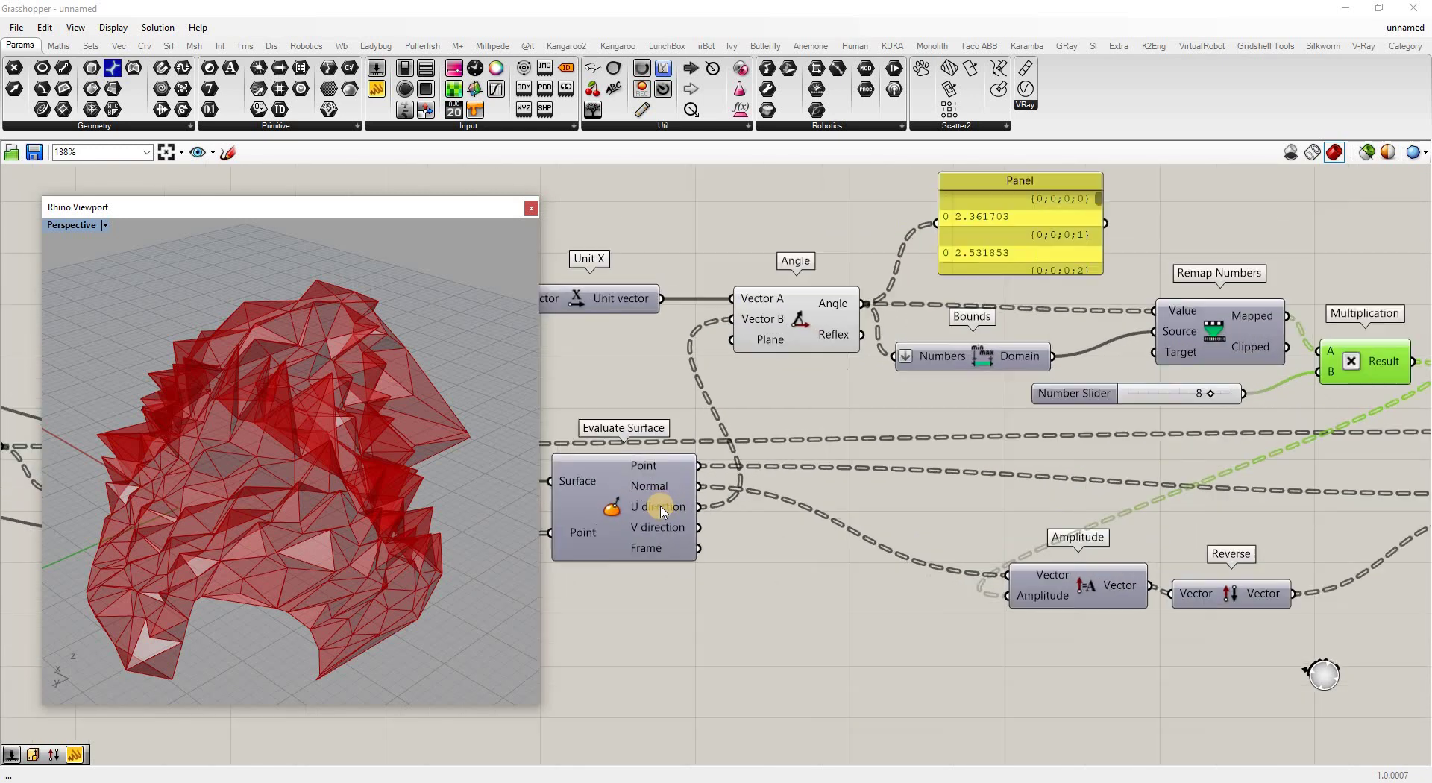
Try driving Angle's Vector B with the X component of a Deconstruct component fed by Evaluate Surface's Normal.
mouse_move(662, 512)
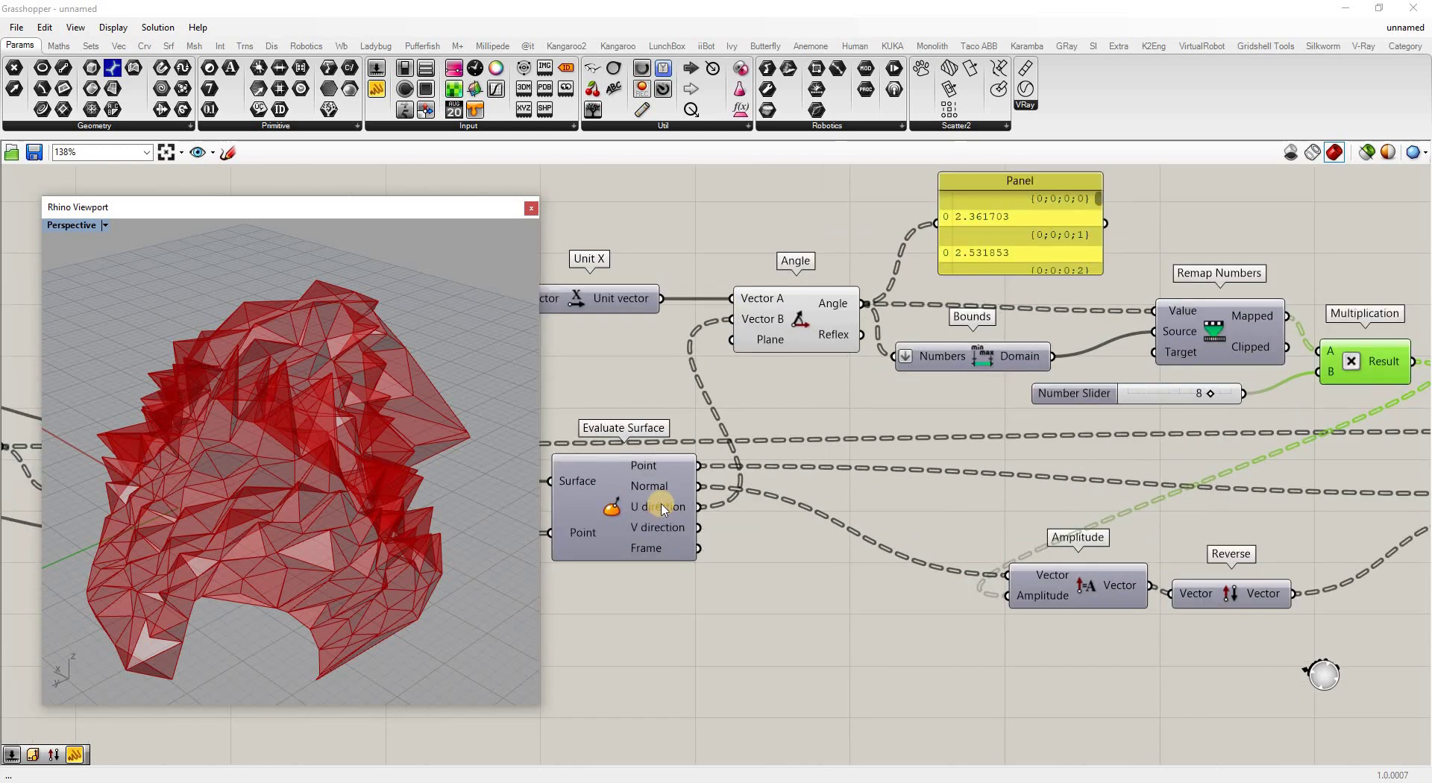
double_click(768, 547)
text(norm)
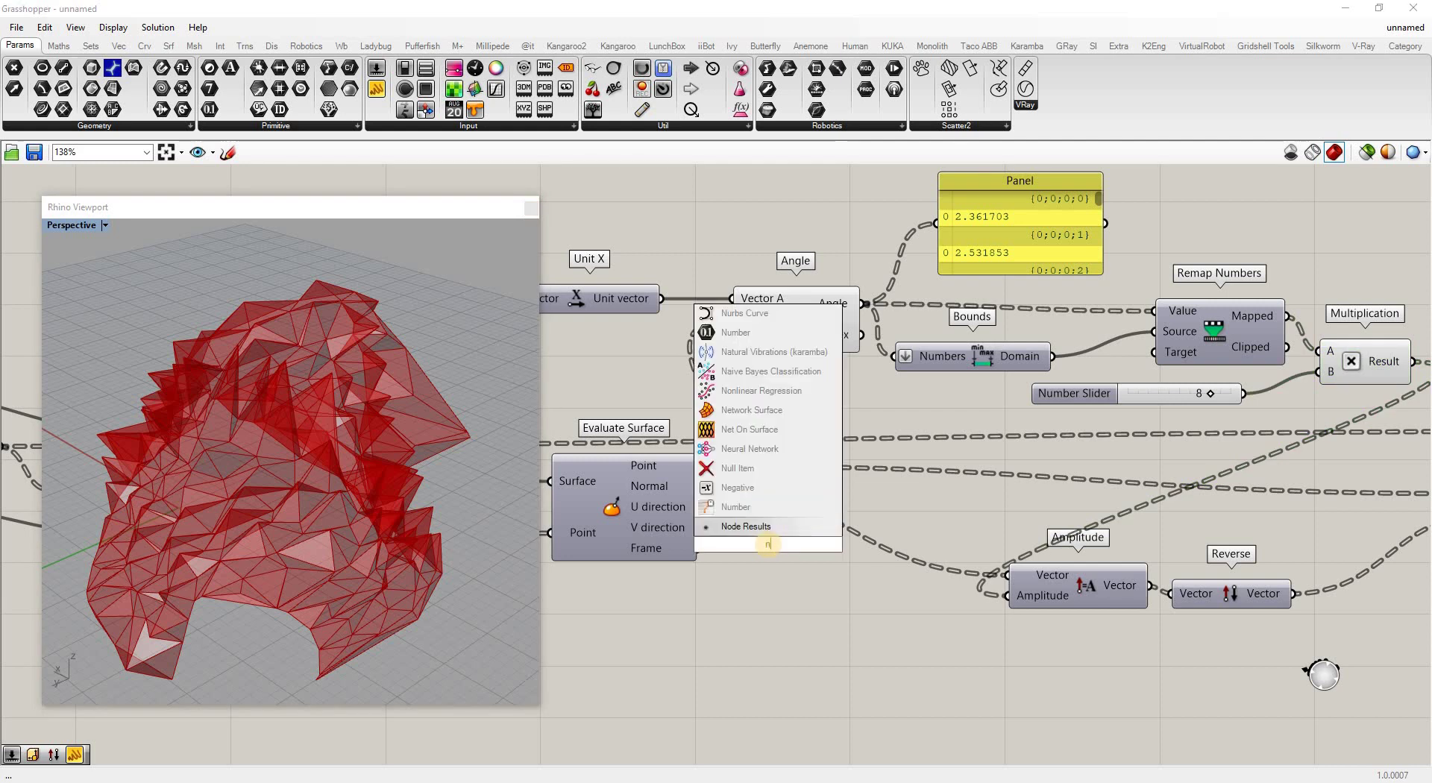
click(119, 46)
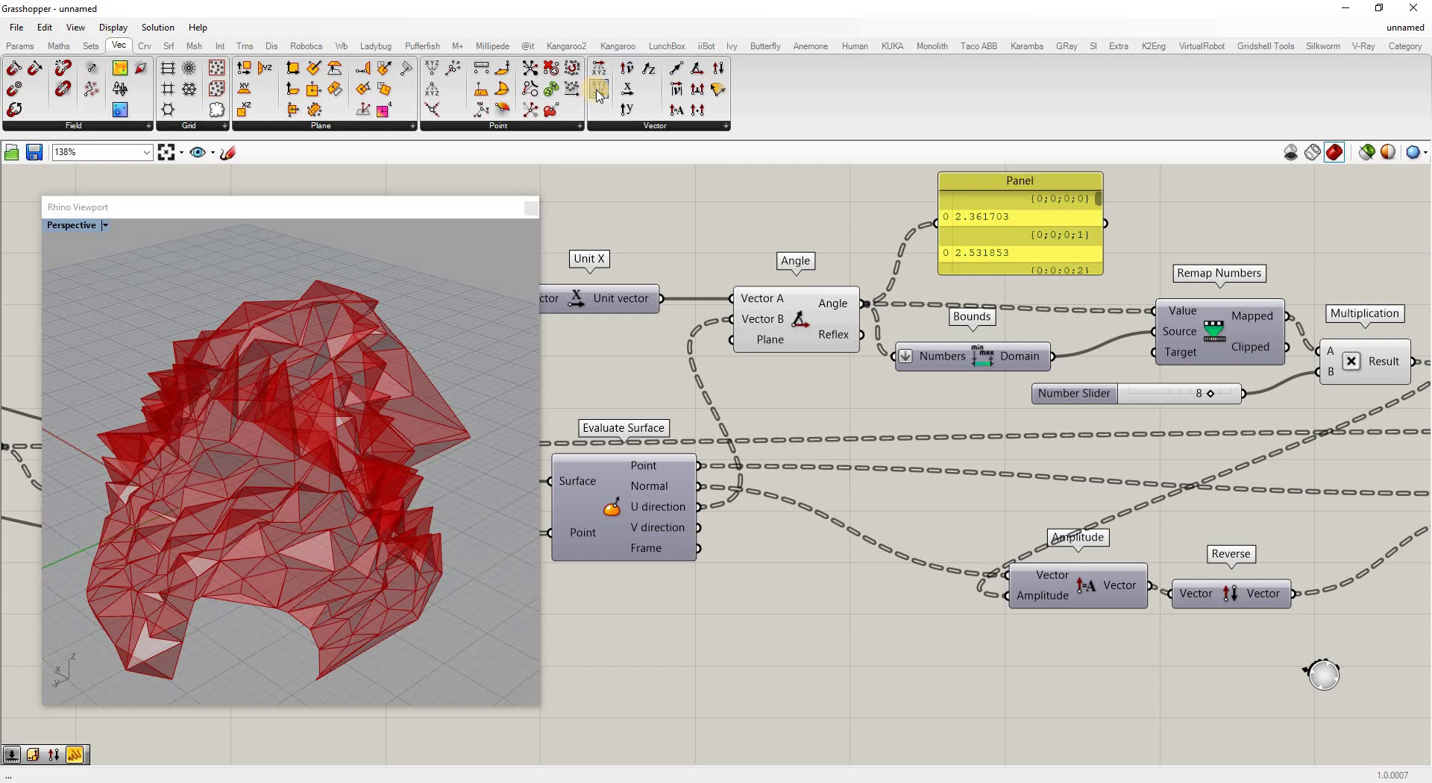
drag(803, 549, 712, 573)
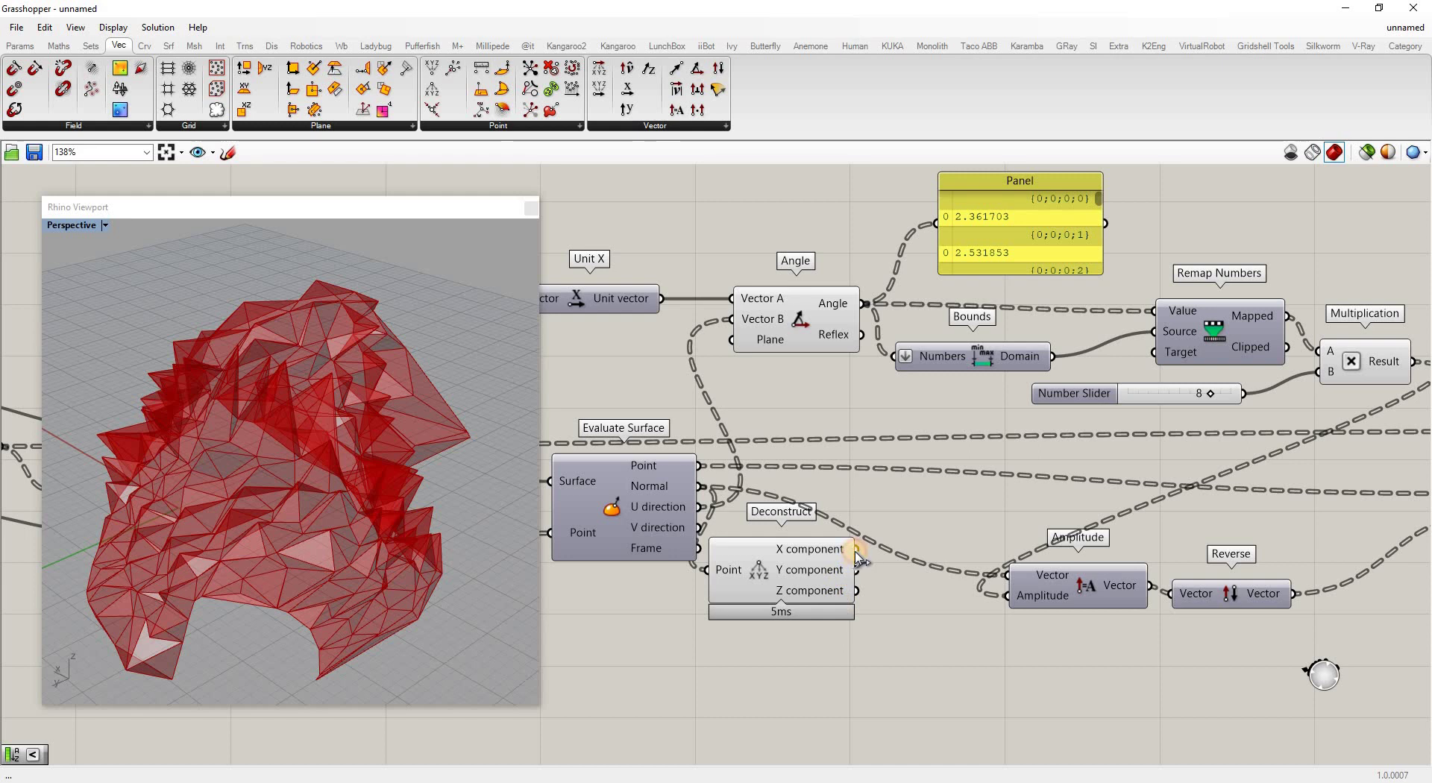
drag(737, 328, 856, 549)
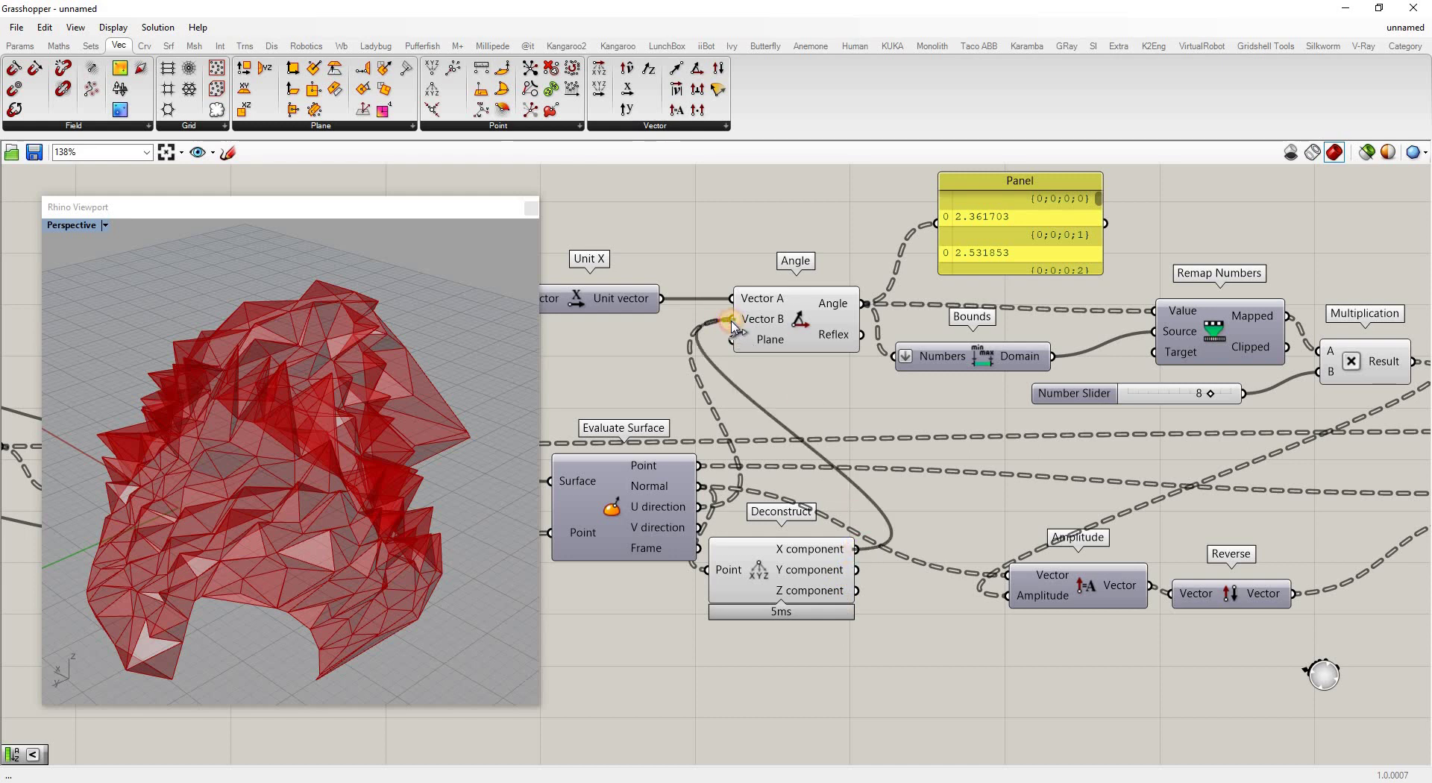
drag(731, 322, 732, 322)
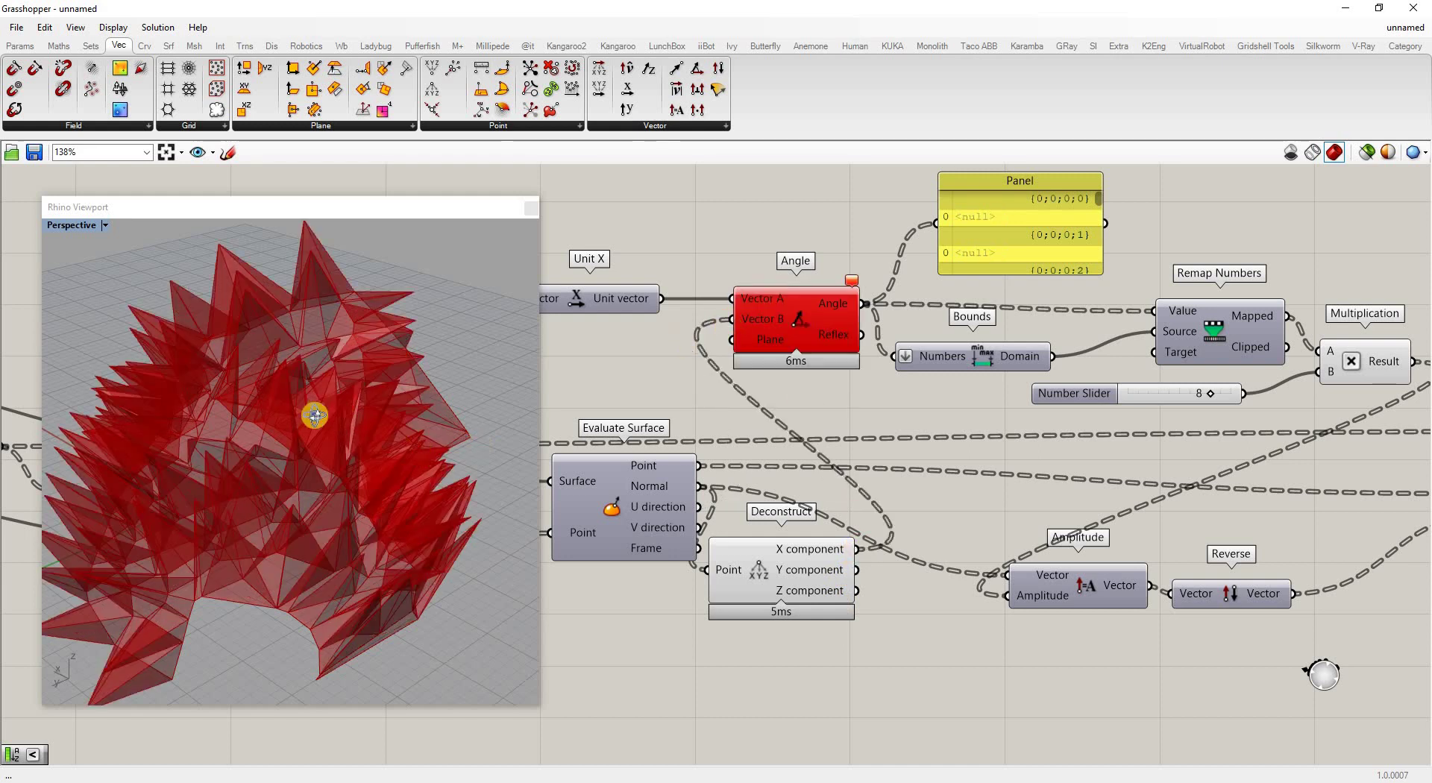
right_drag(314, 415, 654, 502)
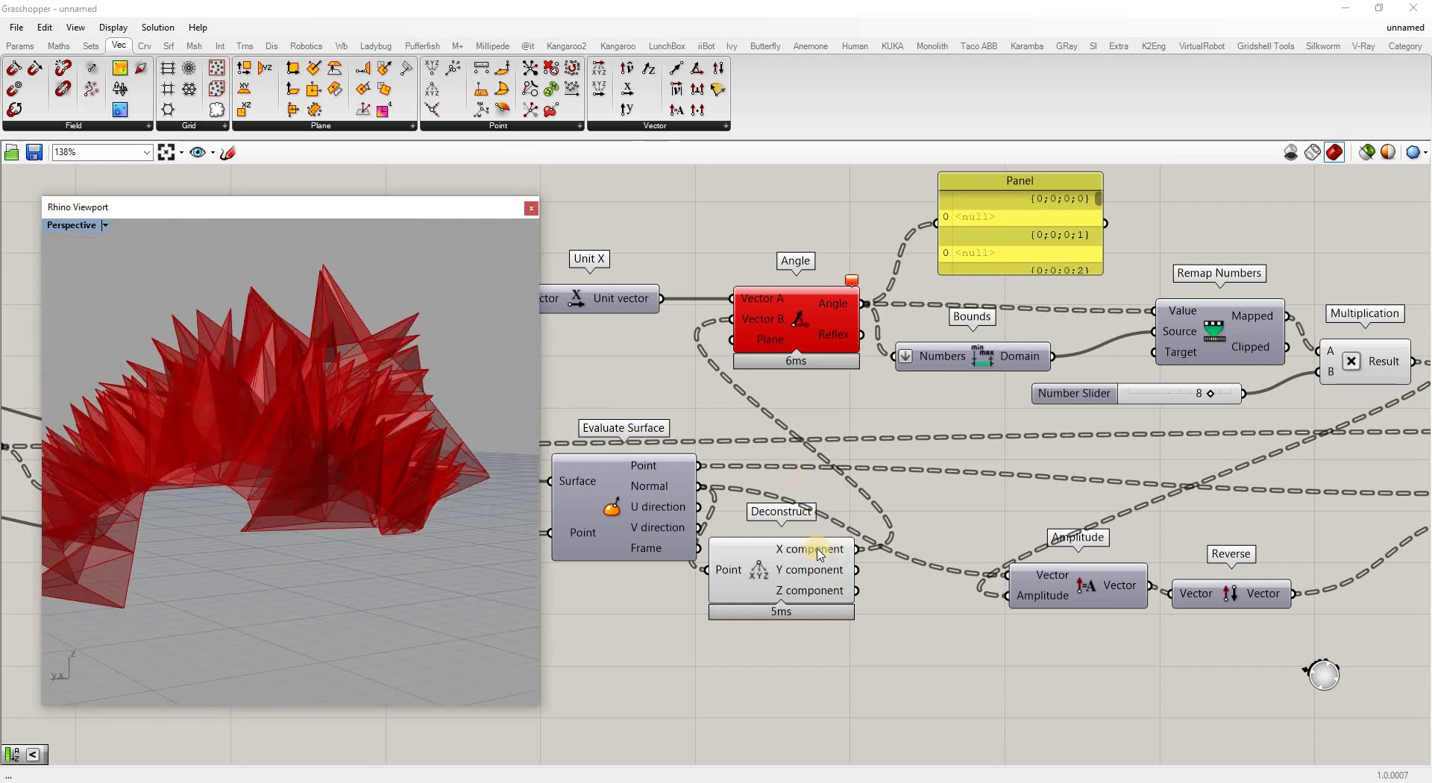
Delete the Deconstruct component and reconnect Evaluate Surface's U direction to Angle's Vector B.
click(800, 613)
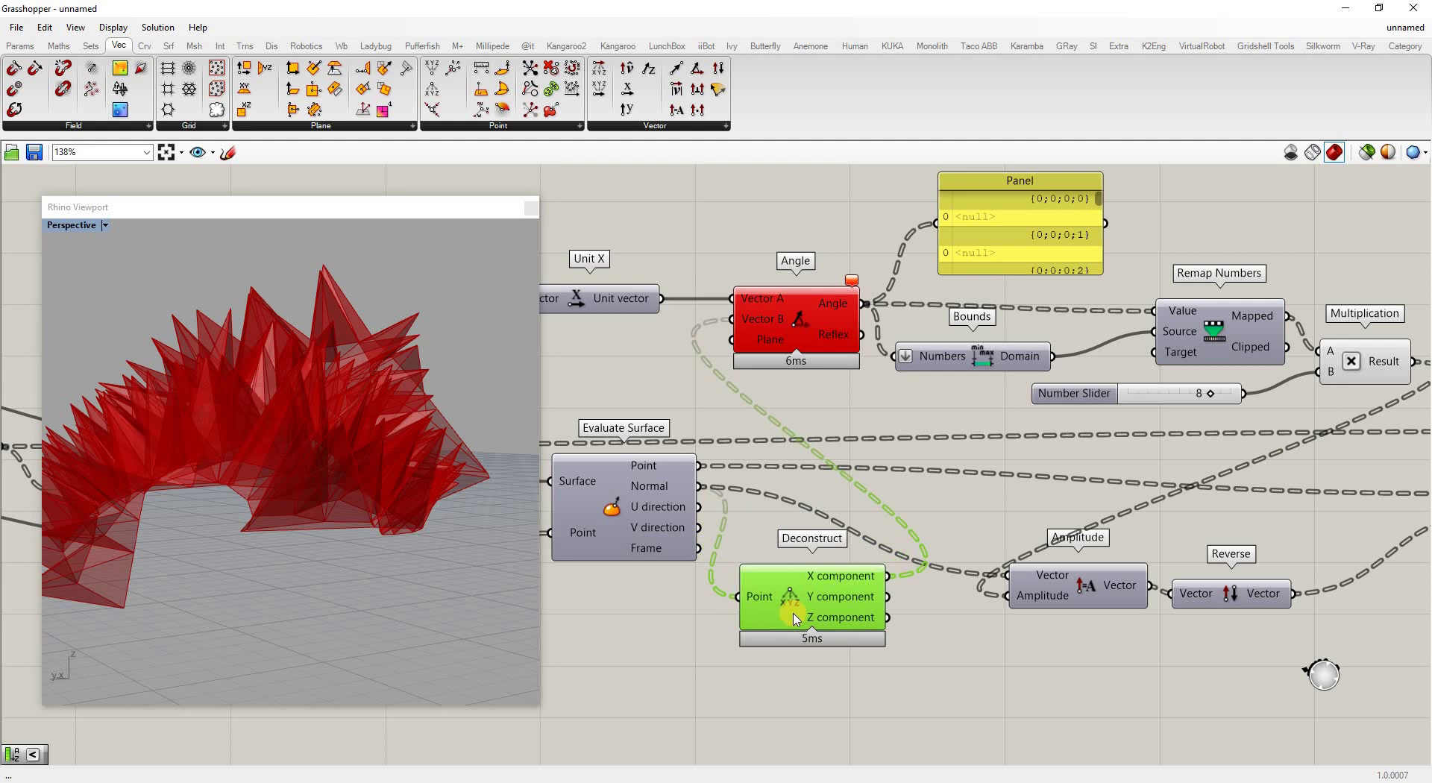
key(Delete)
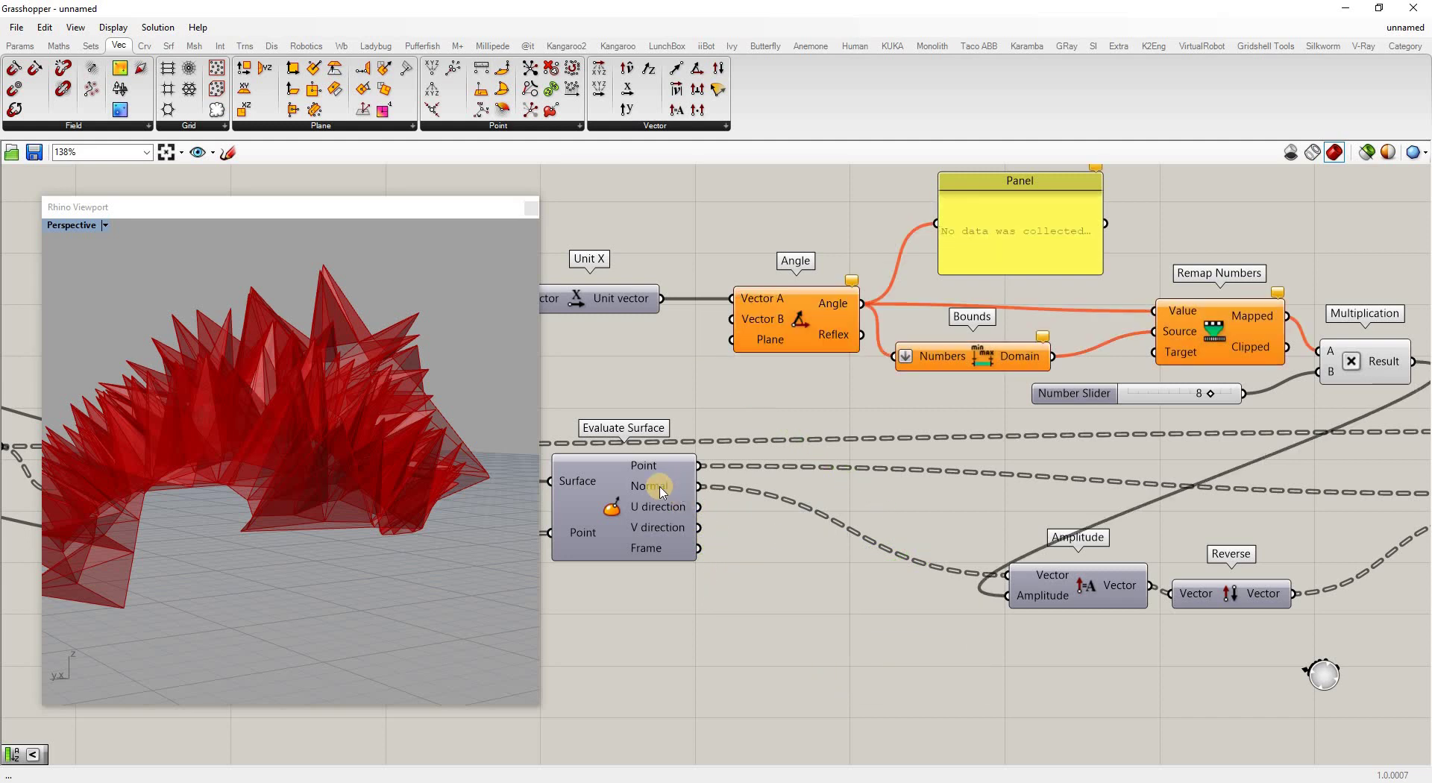
drag(698, 507, 750, 370)
right_drag(392, 512, 317, 471)
right_drag(256, 351, 568, 418)
Add a Custom Preview component after Extrude Point and connect the Extrusion output to its Geometry input.
scroll(569, 418, down, 4)
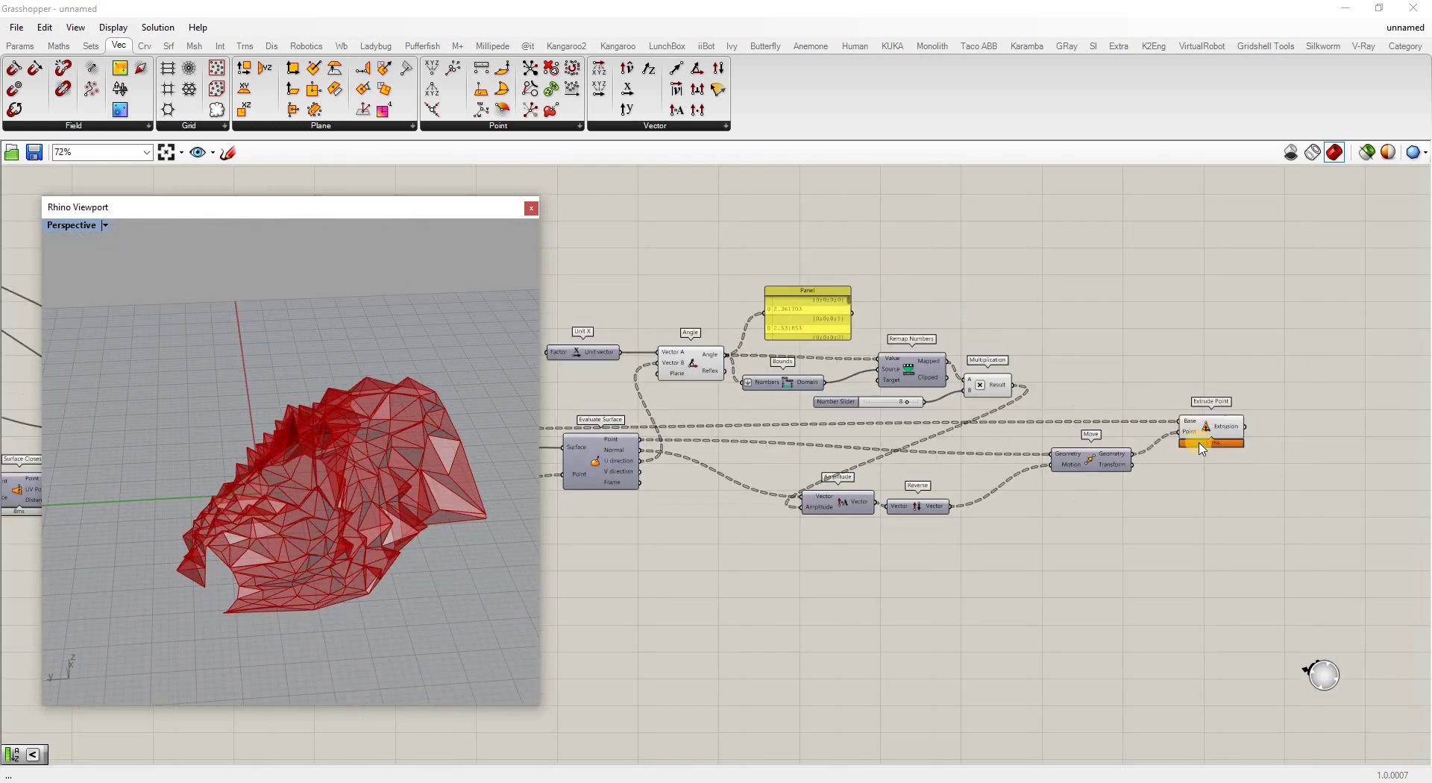
scroll(1317, 434, up, 1)
double_click(1319, 427)
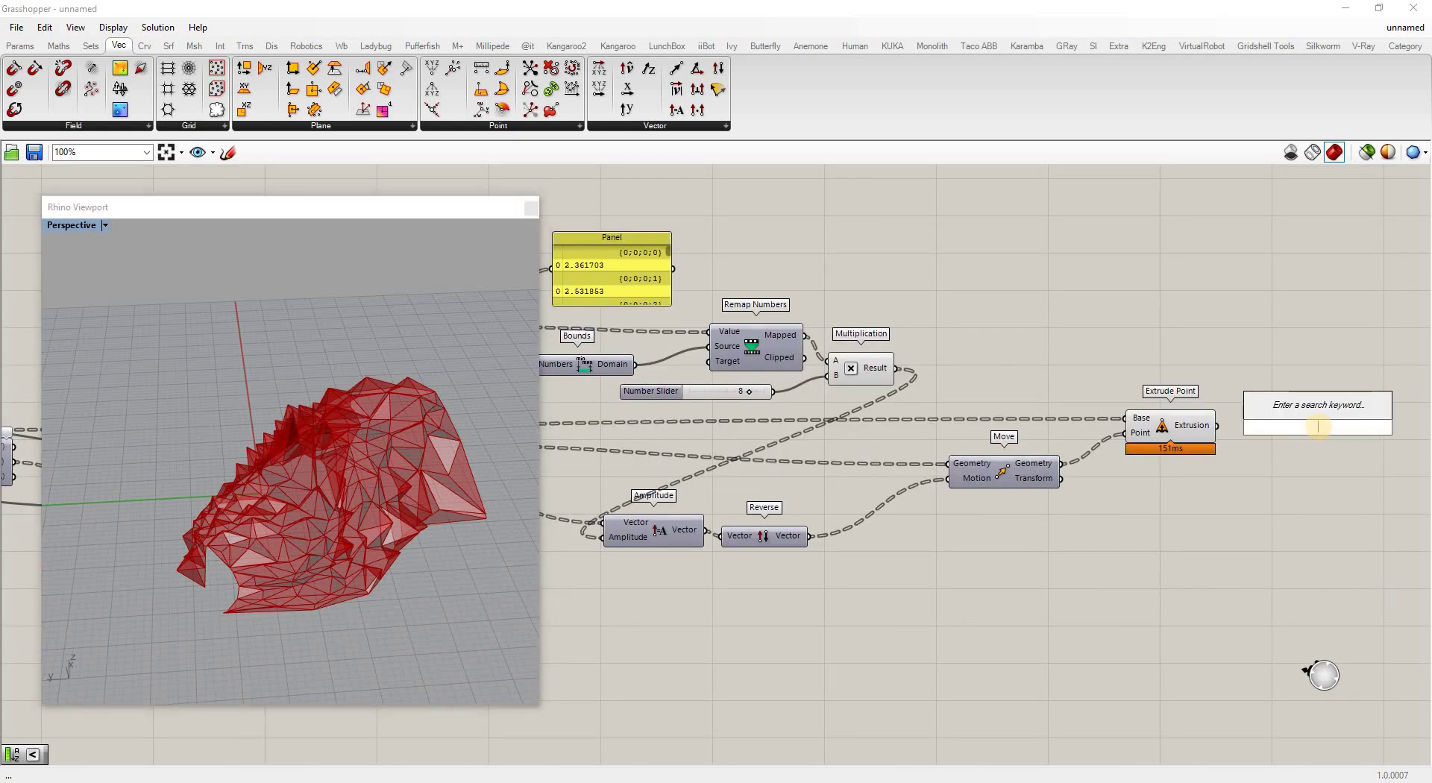
text(custom)
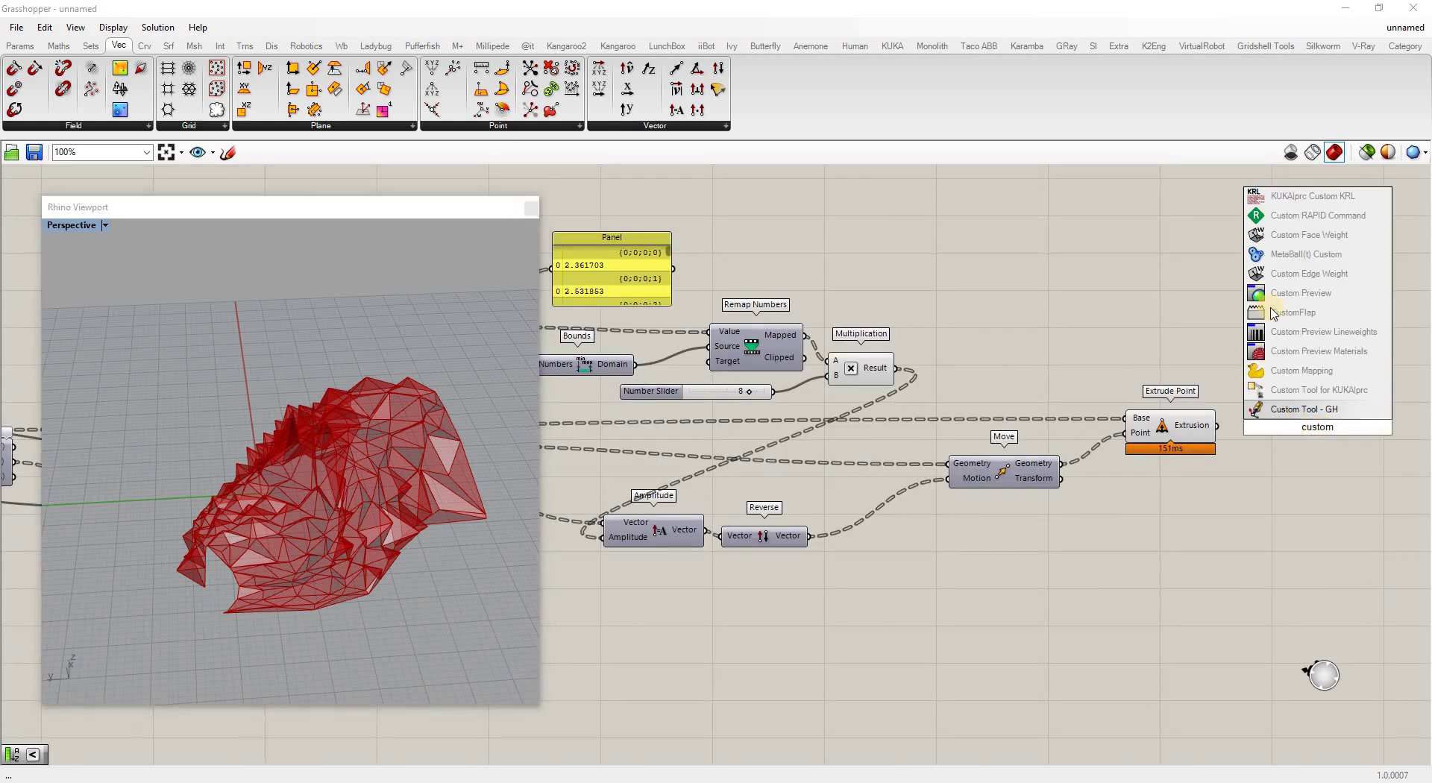
click(1320, 299)
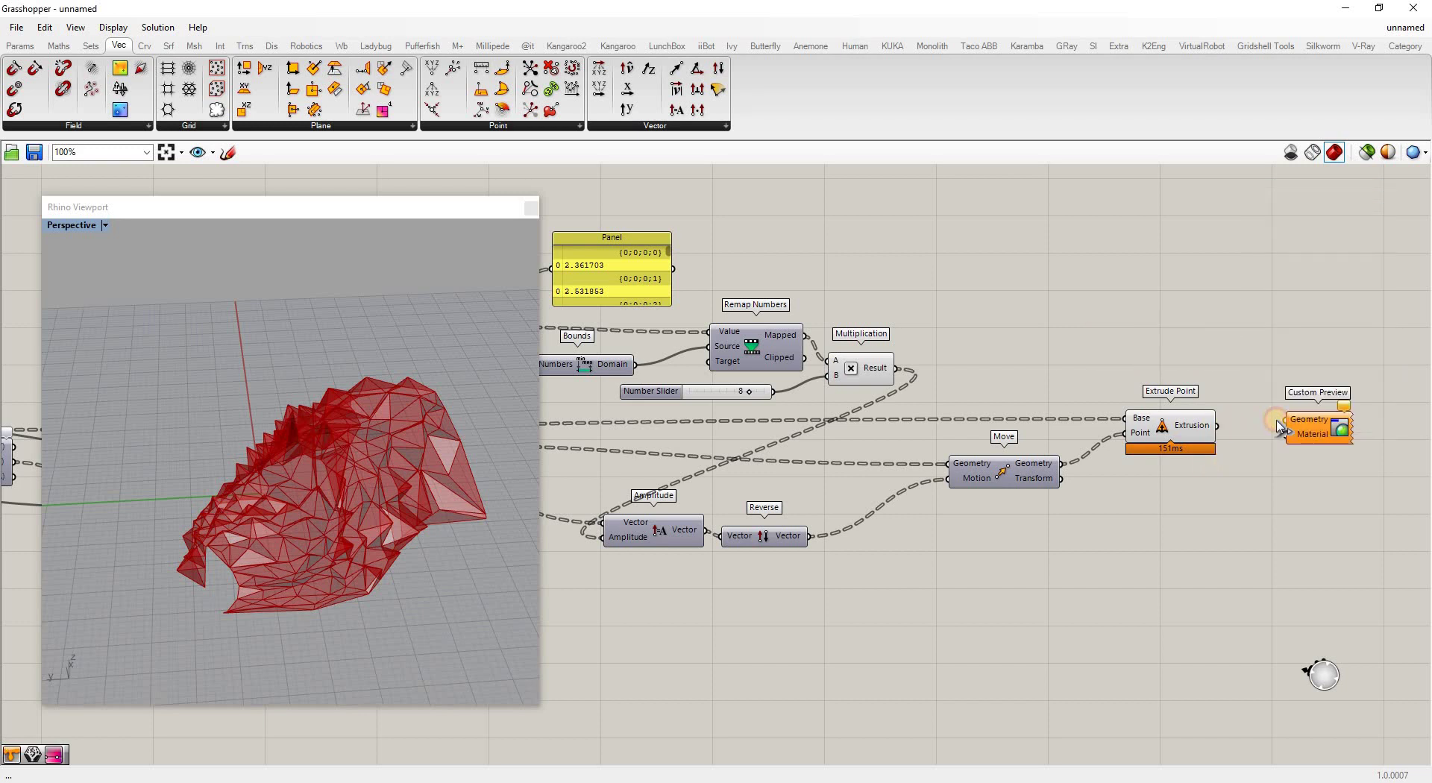
drag(1277, 421, 1332, 435)
Add a Colour Swatch connected to Custom Preview's Material input and inspect the white-shaded model.
click(1237, 496)
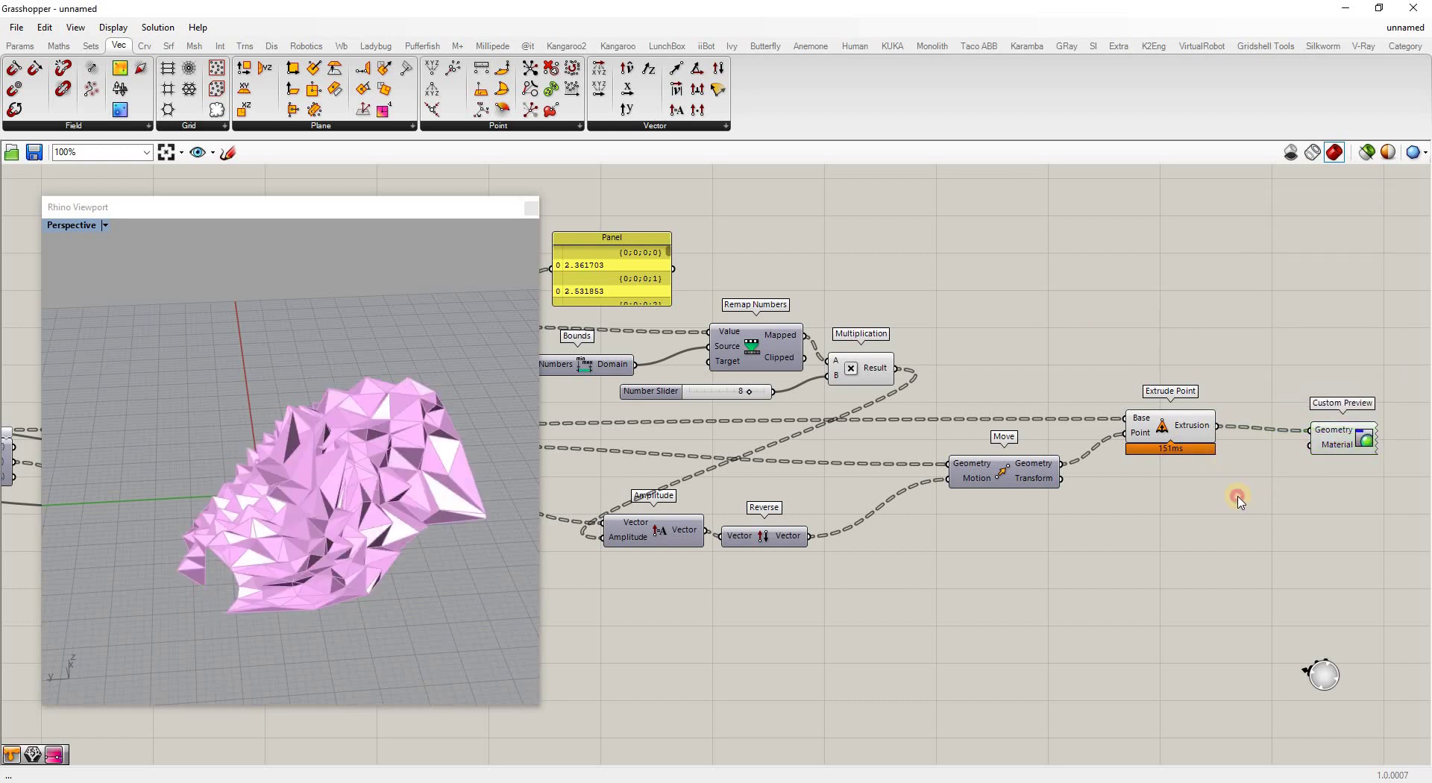
double_click(1238, 496)
text(swa)
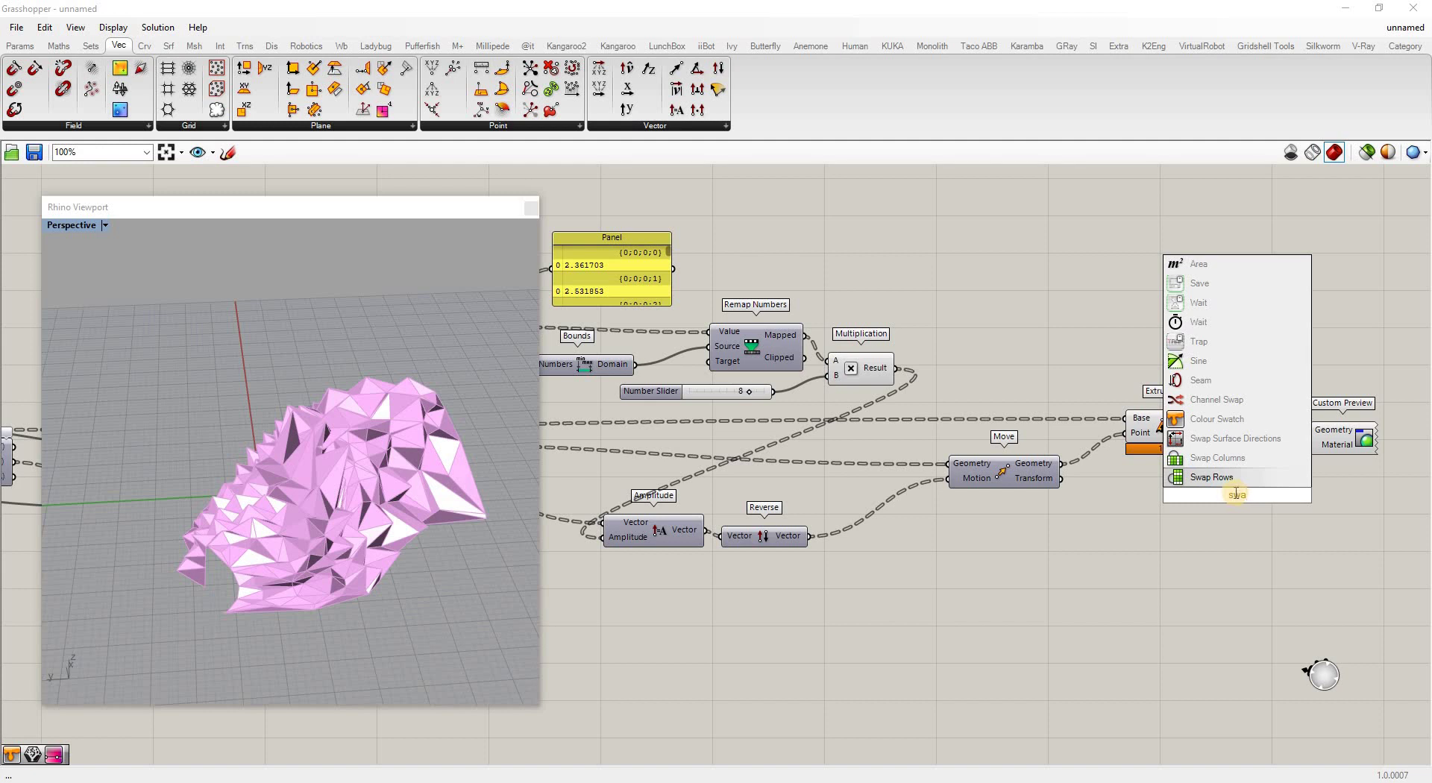
text(t)
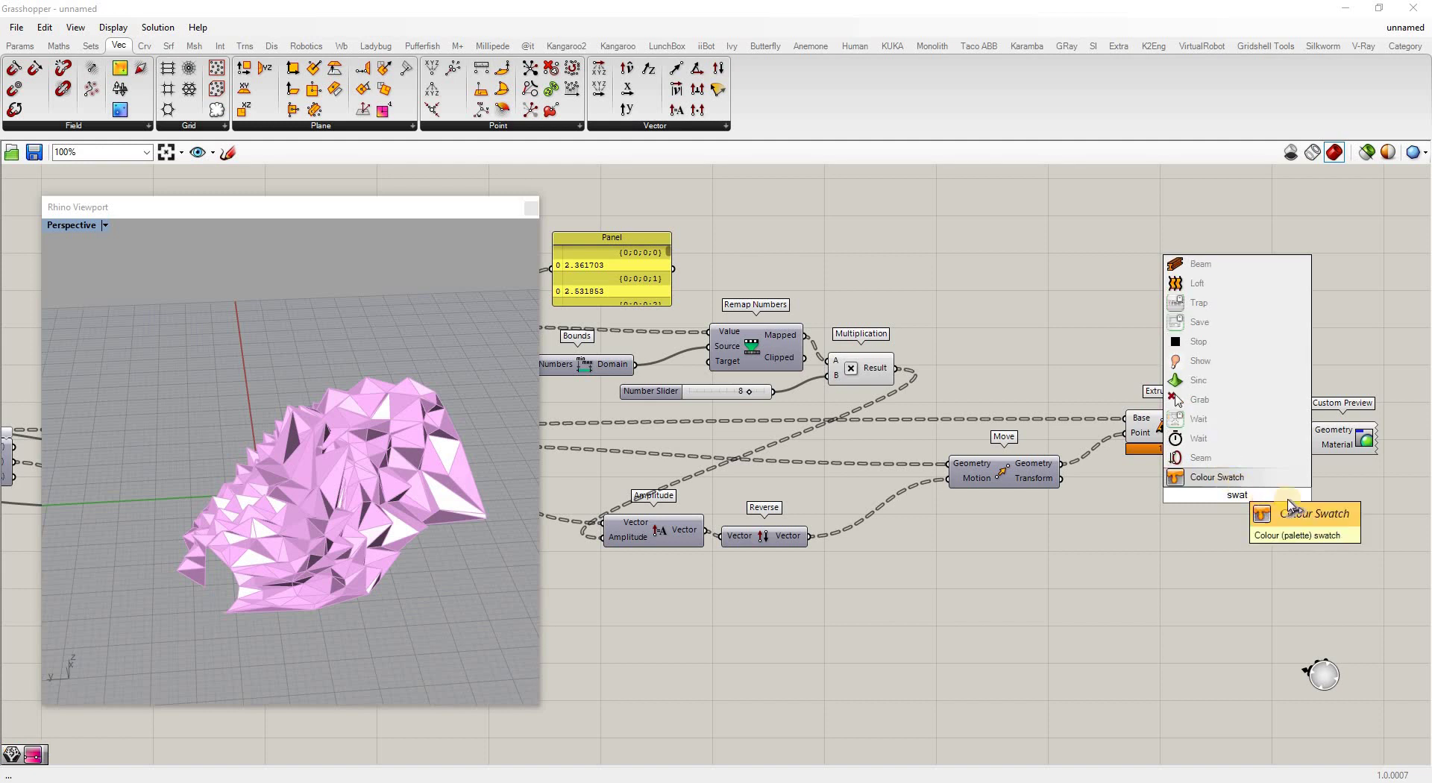
click(1229, 478)
drag(1312, 489, 1310, 445)
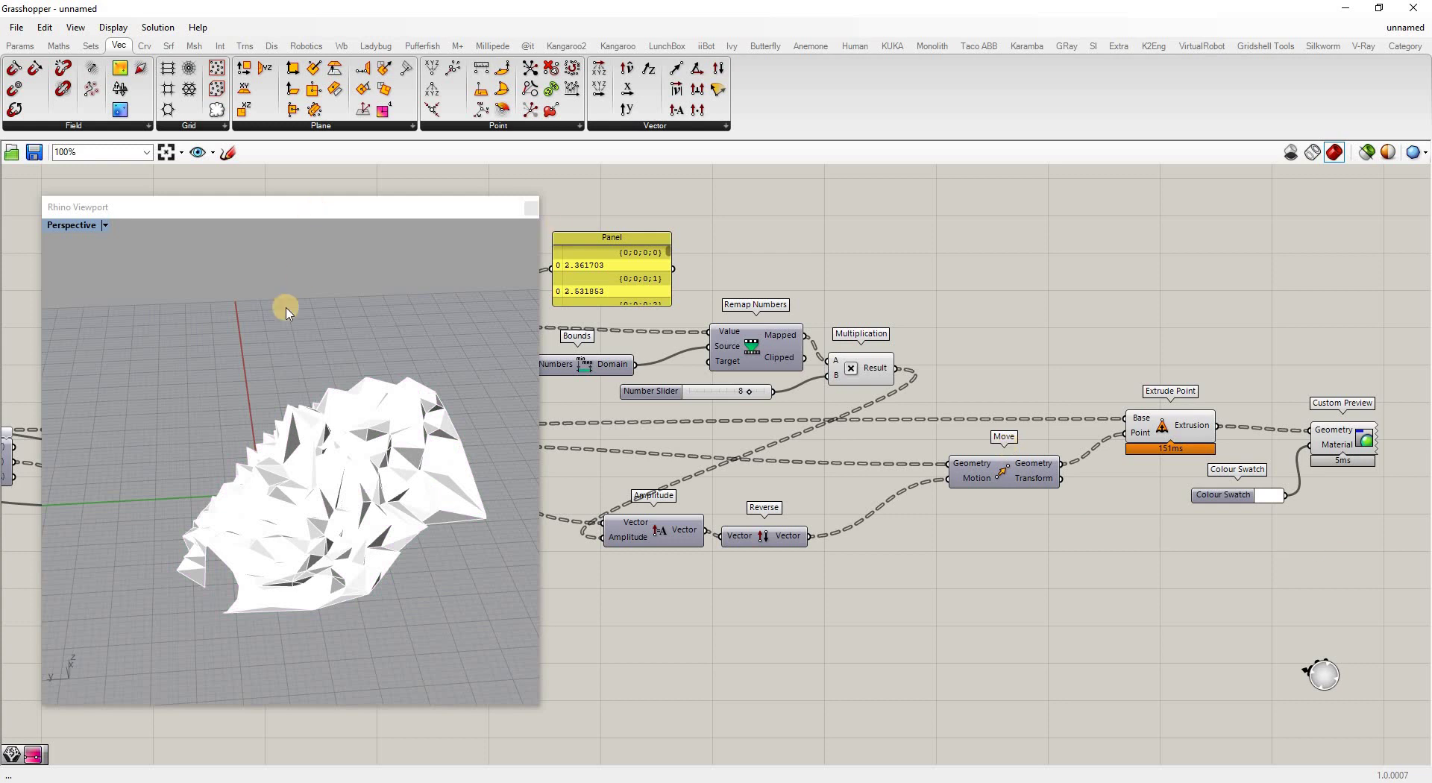
right_drag(336, 507, 287, 392)
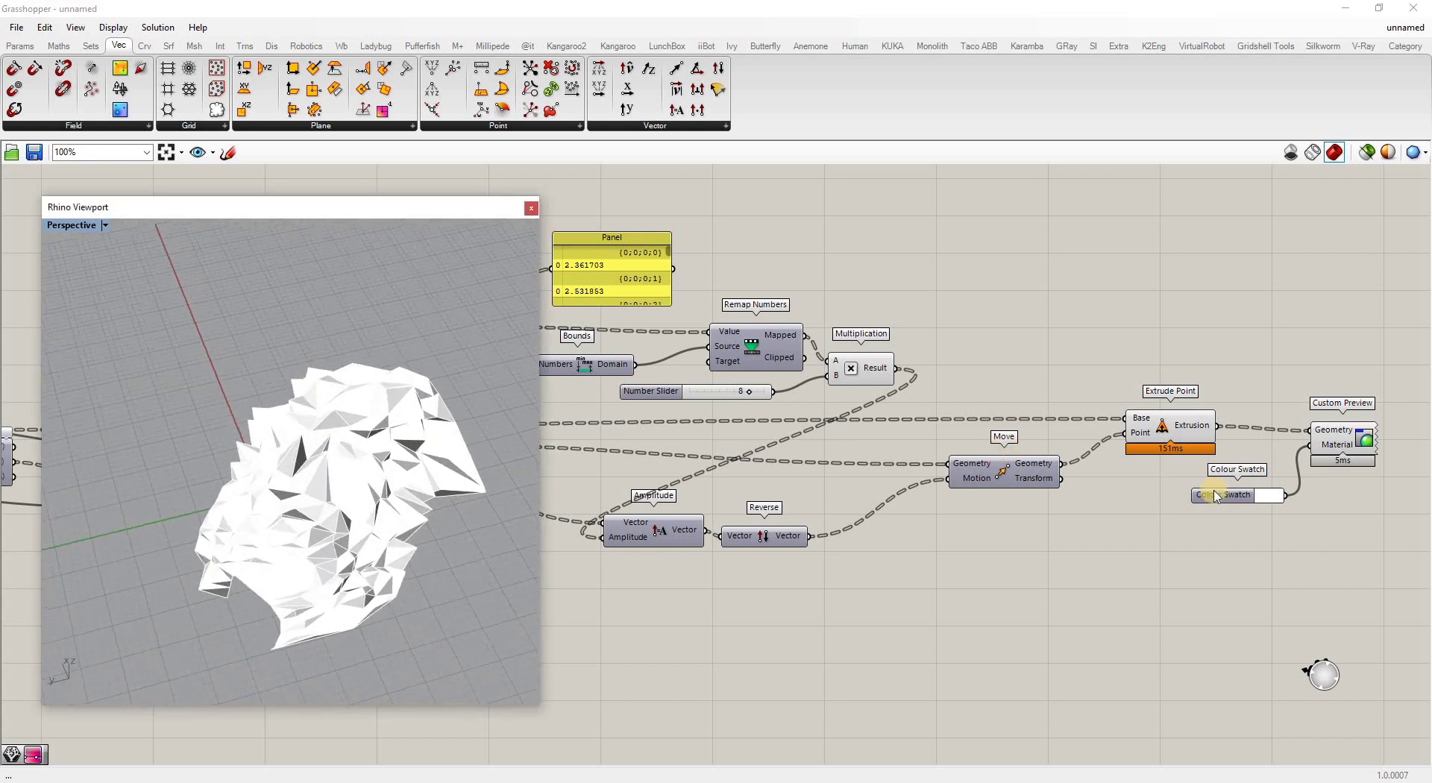
scroll(1361, 423, up, 2)
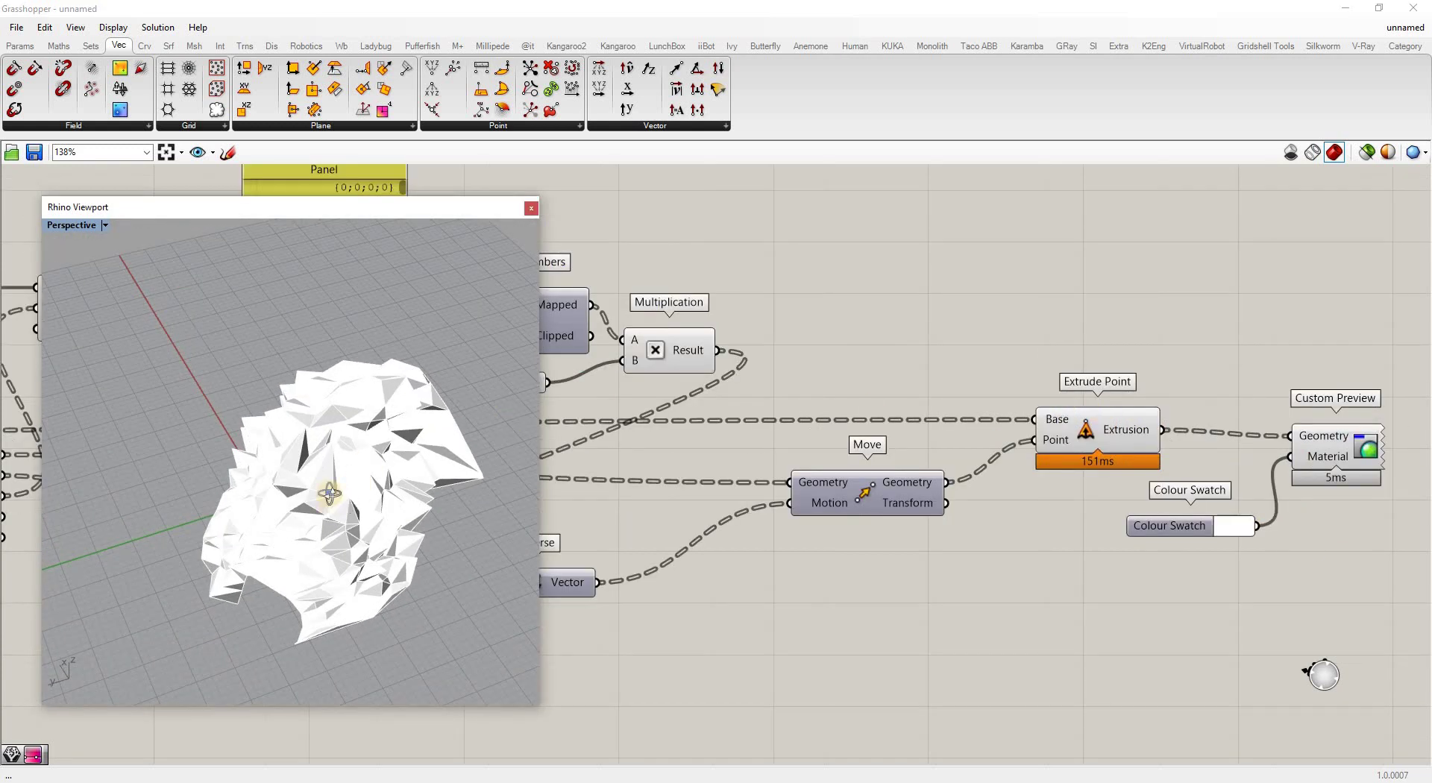
right_drag(329, 494, 1304, 604)
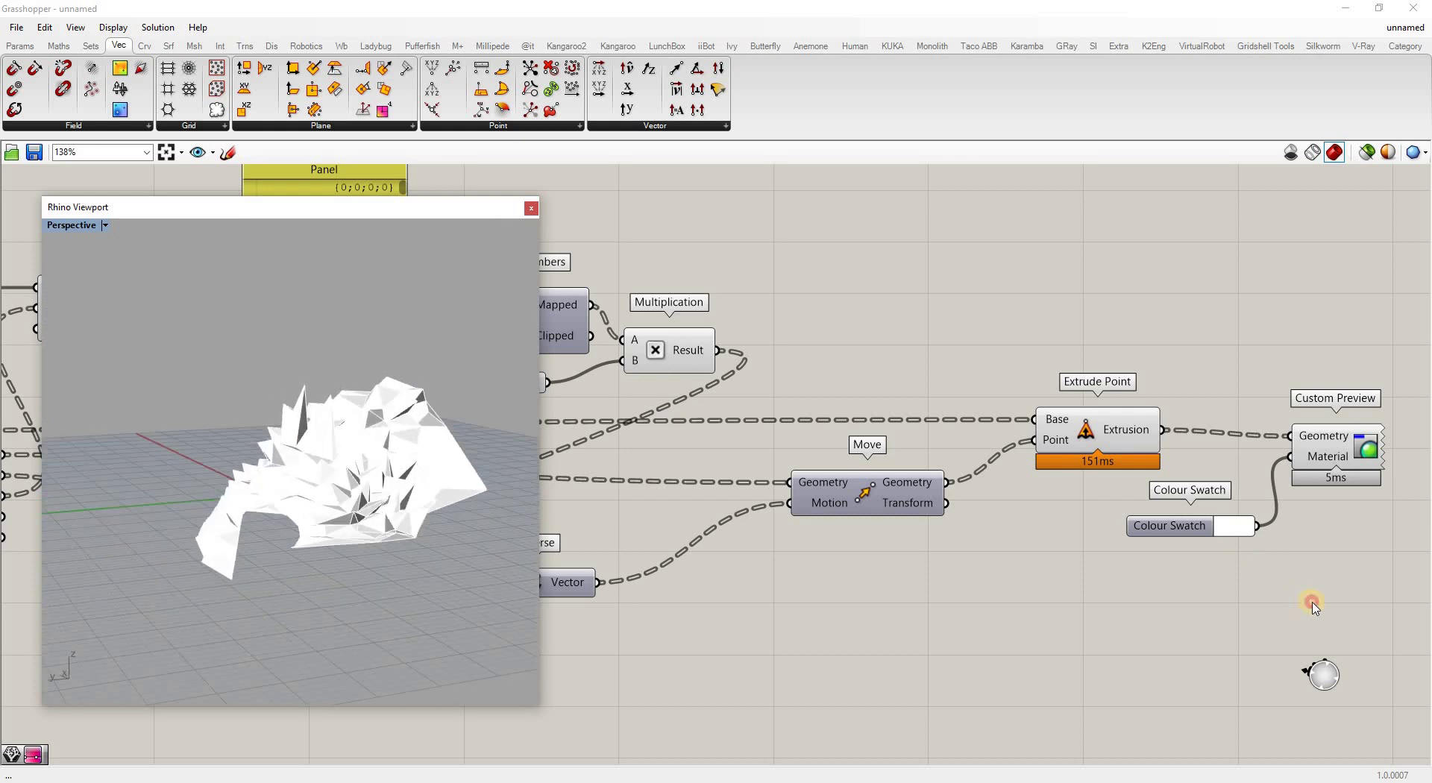
Add a Custom Preview Materials component below the Colour Swatch and connect Extrude Point's Extrusion output to its Geometry input.
click(1310, 606)
double_click(1305, 601)
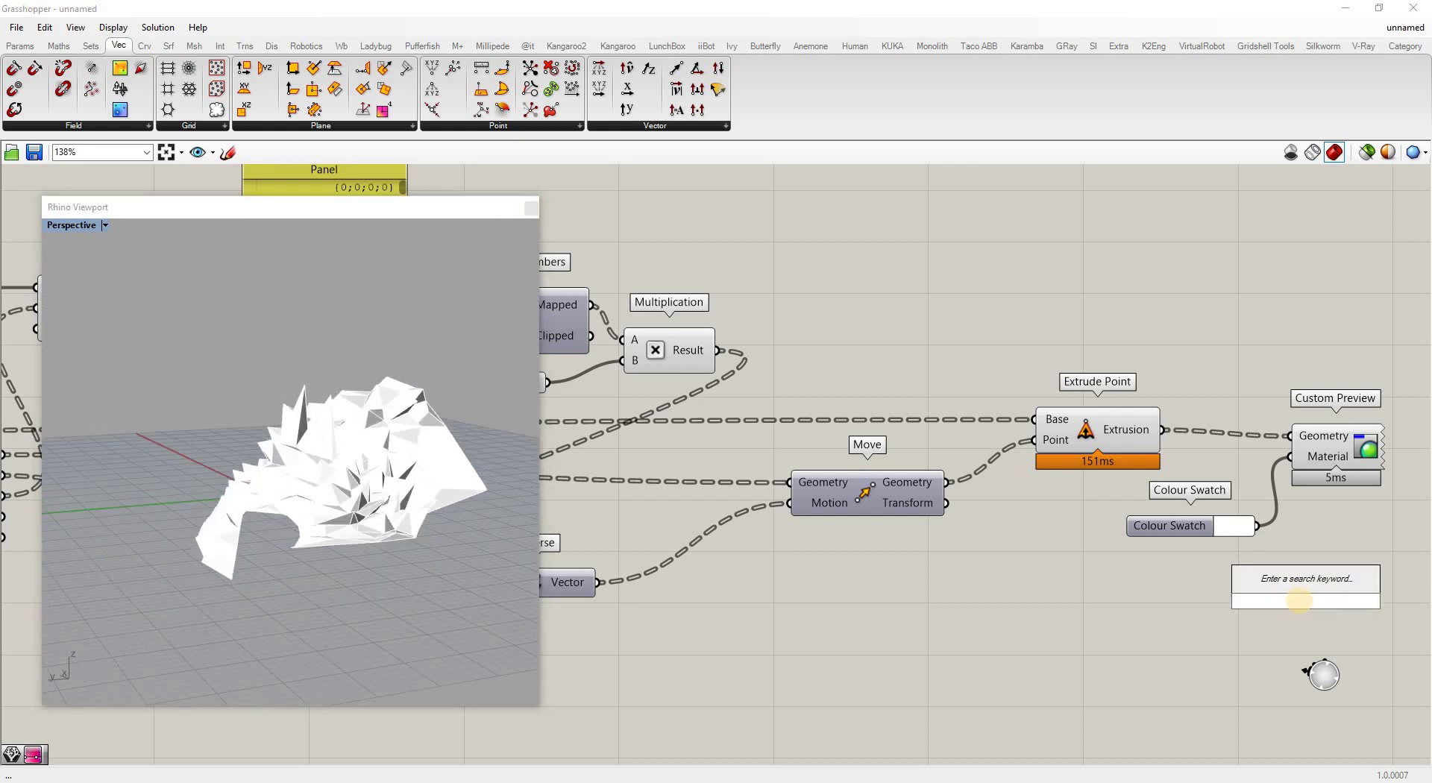
text(custom)
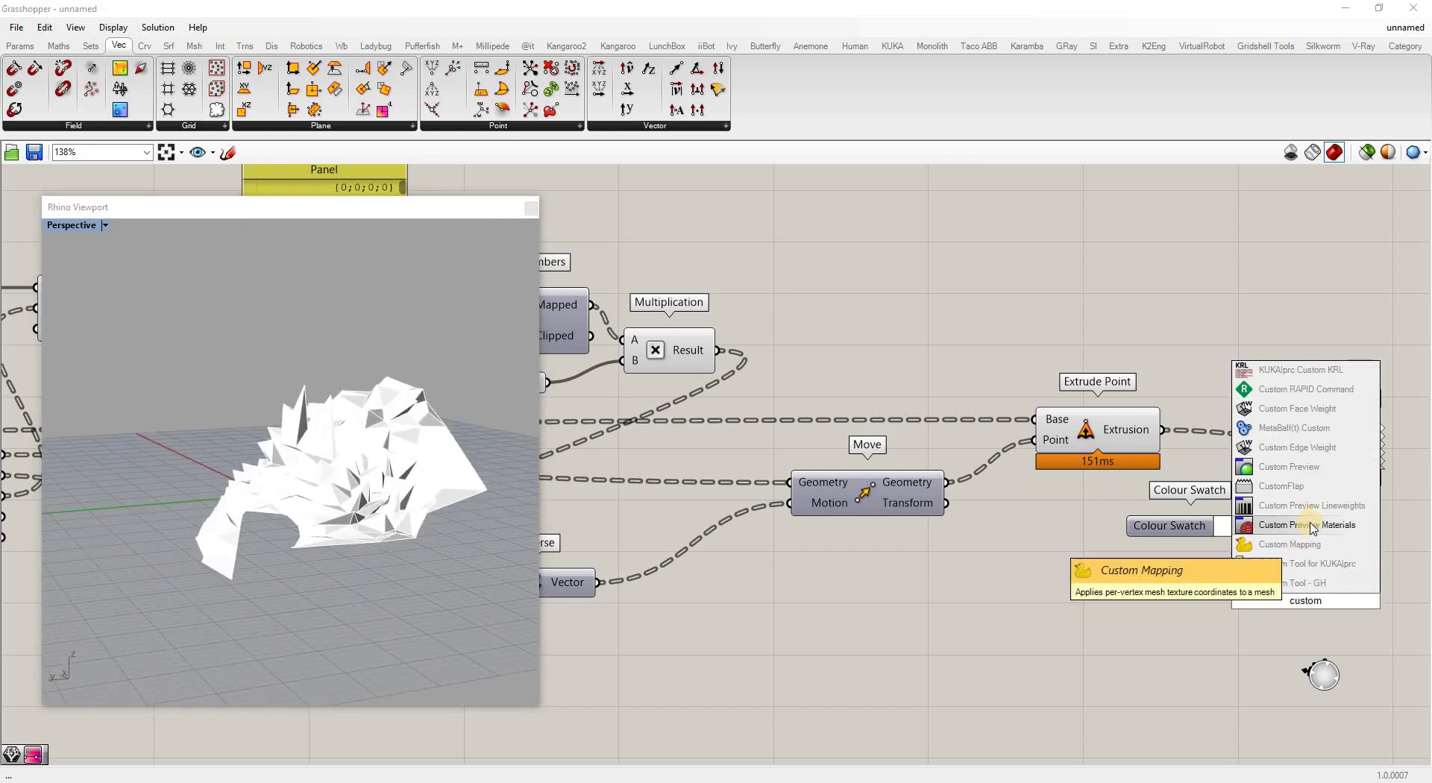
click(1312, 524)
drag(1162, 430, 1232, 560)
drag(1321, 583, 1342, 630)
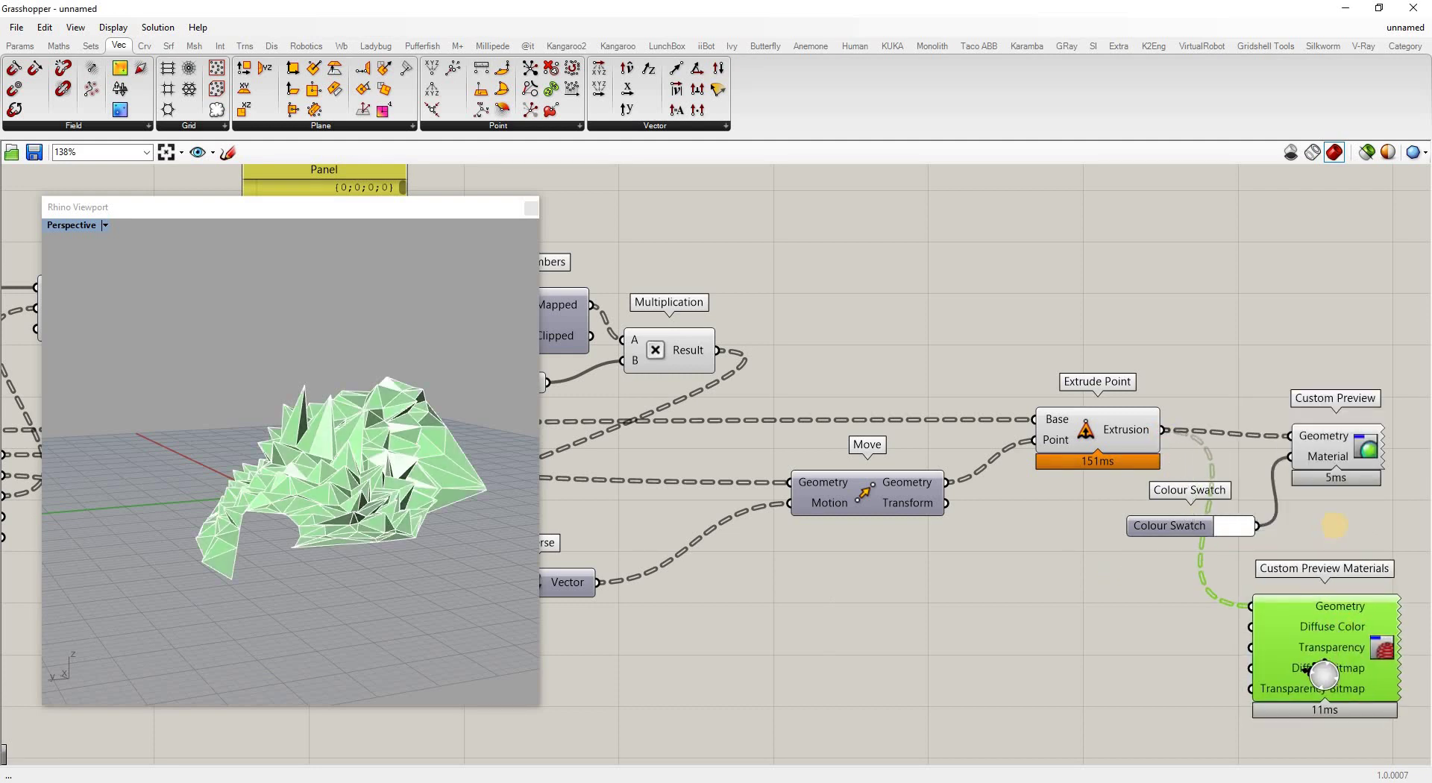
Delete the Custom Preview and Colour Swatch components and move Custom Preview Materials beside Extrude Point.
drag(1309, 507, 1247, 384)
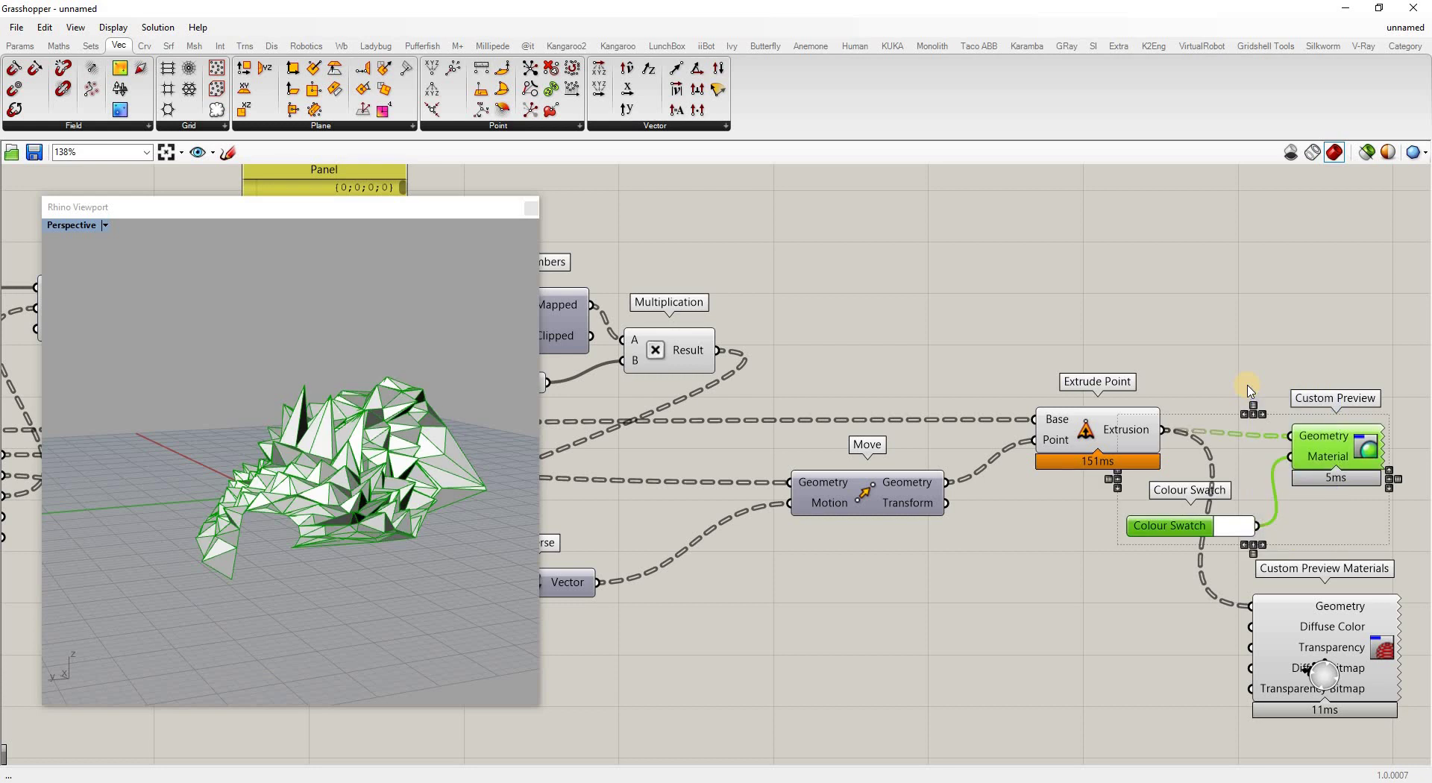
key(Delete)
drag(1379, 642, 1378, 495)
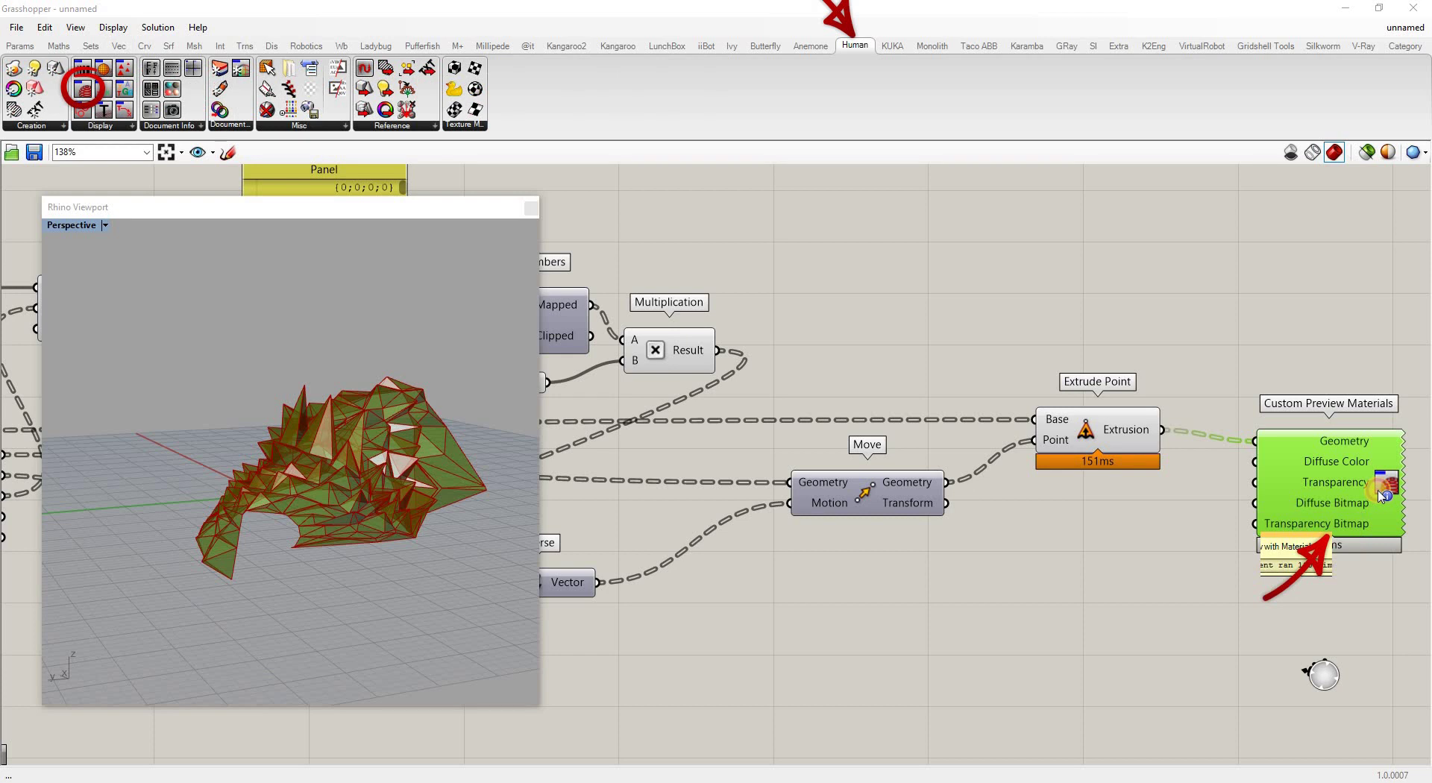
click(1151, 591)
Examine the shaded extruded cells from several angles.
click(230, 423)
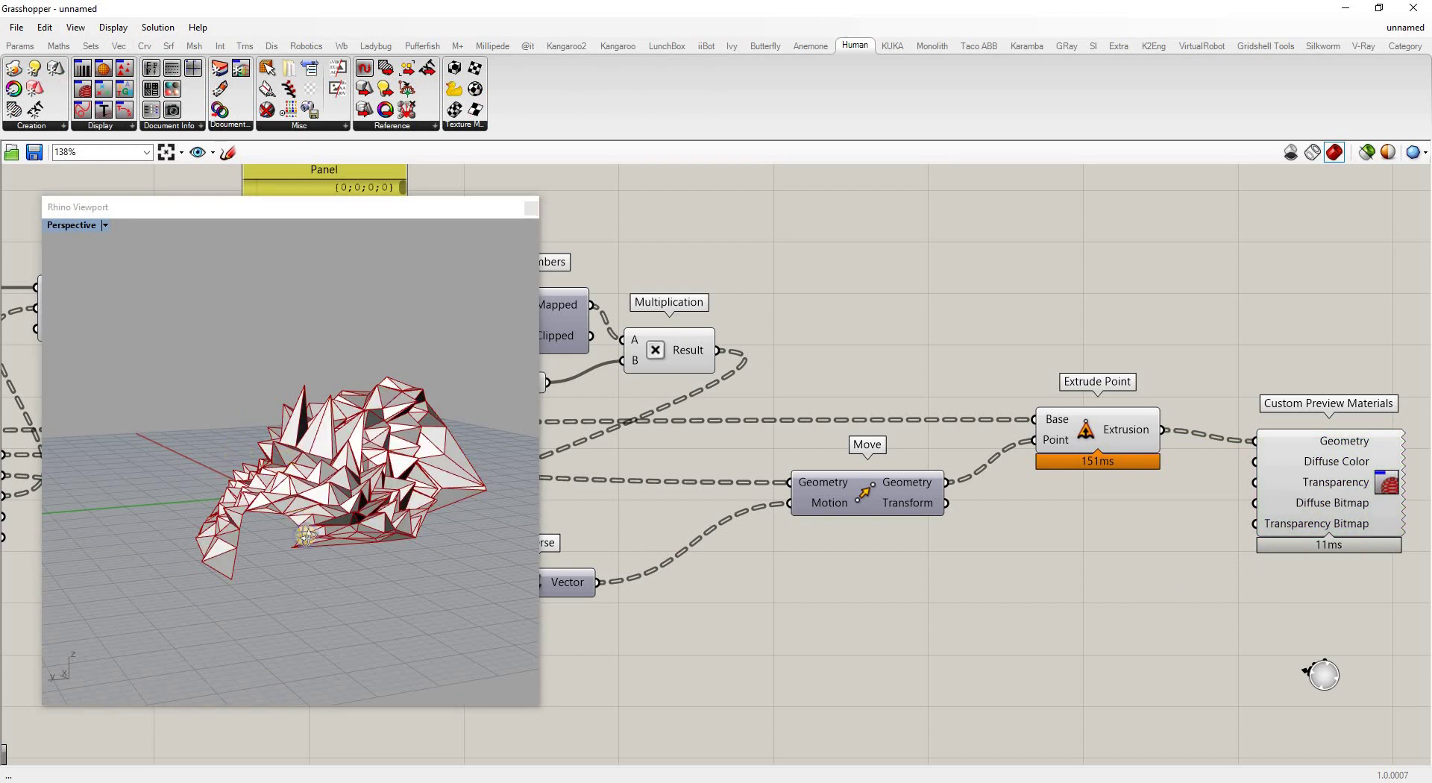
right_drag(305, 535, 190, 541)
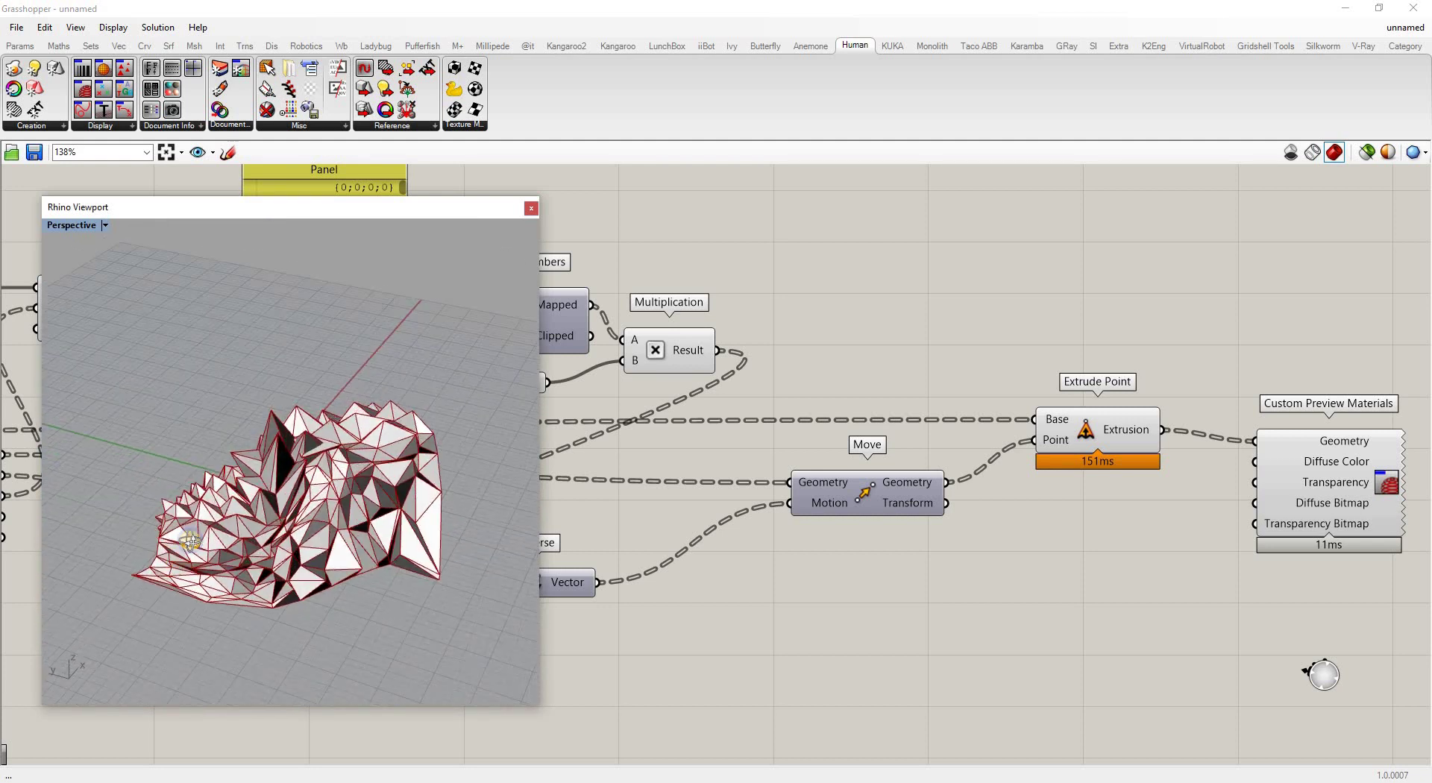
right_drag(198, 420, 187, 418)
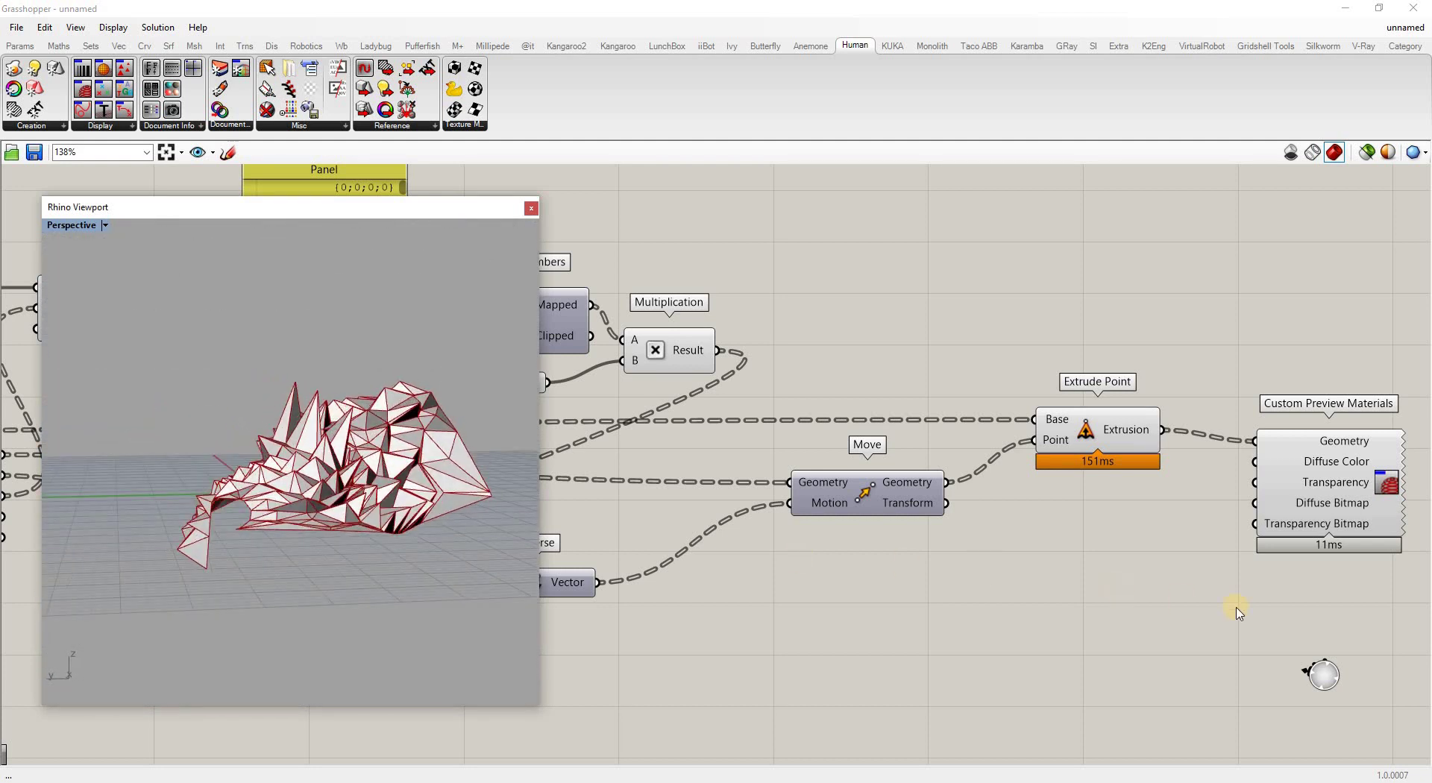
scroll(1148, 593, down, 3)
drag(692, 445, 681, 445)
right_drag(372, 524, 478, 447)
scroll(310, 441, up, 3)
scroll(1143, 542, down, 10)
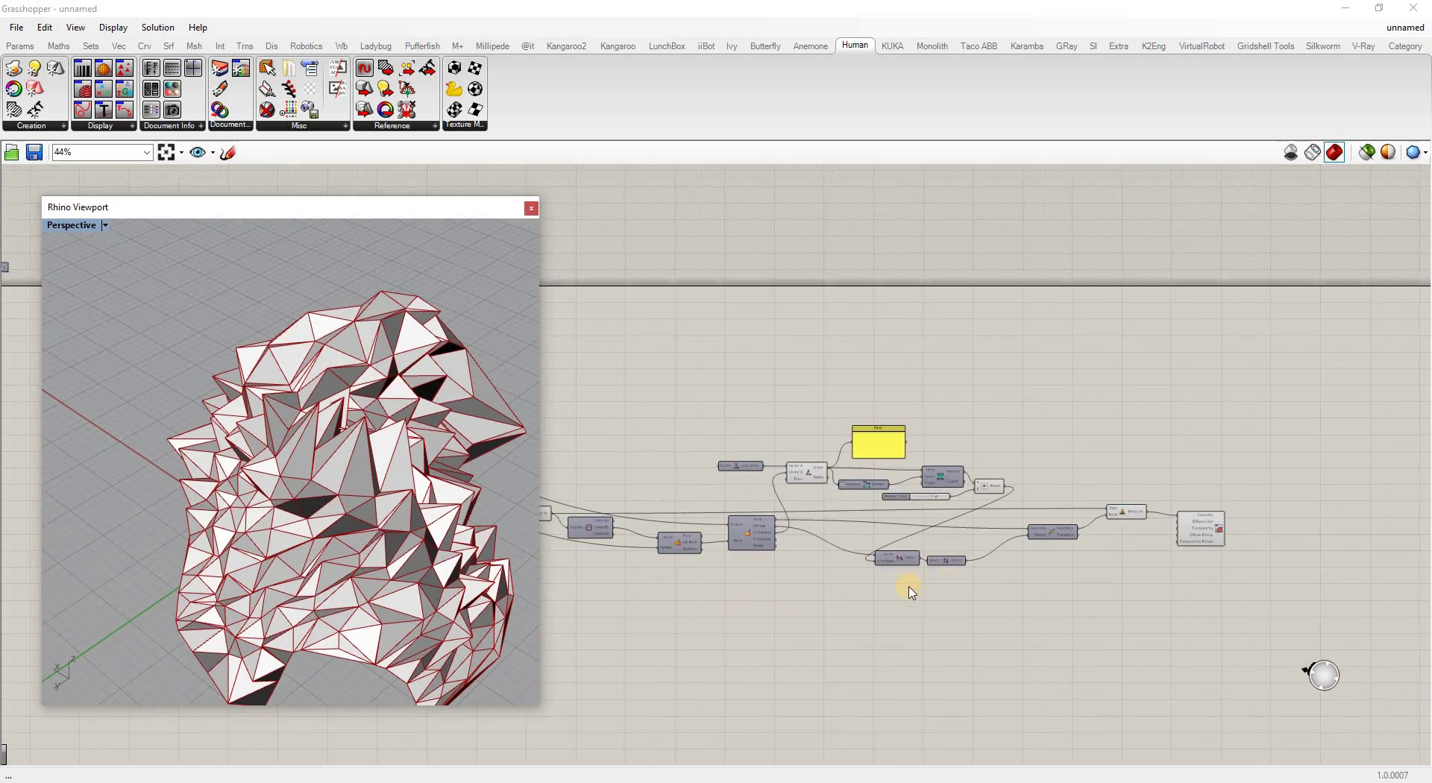
Add a LunchBox Hexagon Cells component below Voronoi and connect Plane Surface's Plane output to its Surface input.
scroll(853, 495, up, 7)
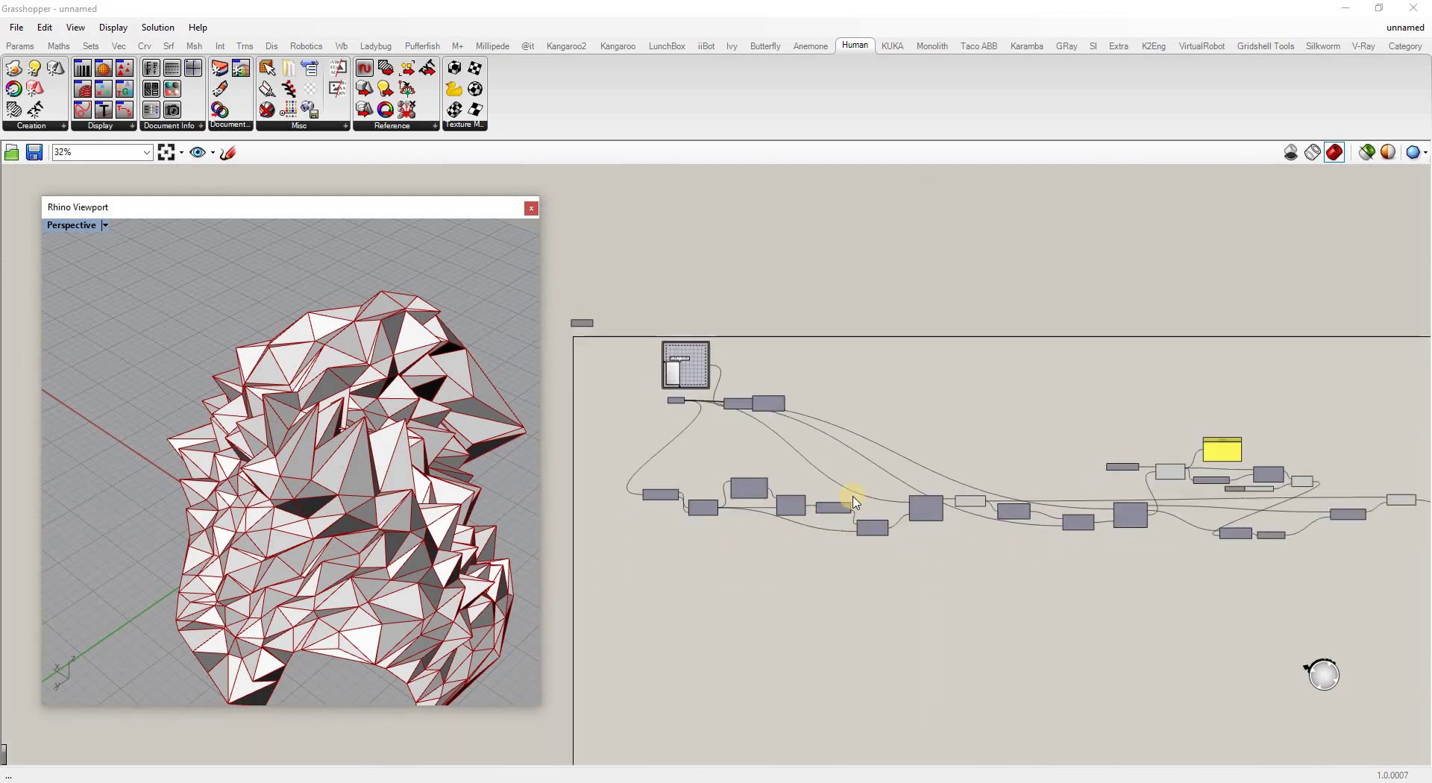
click(667, 45)
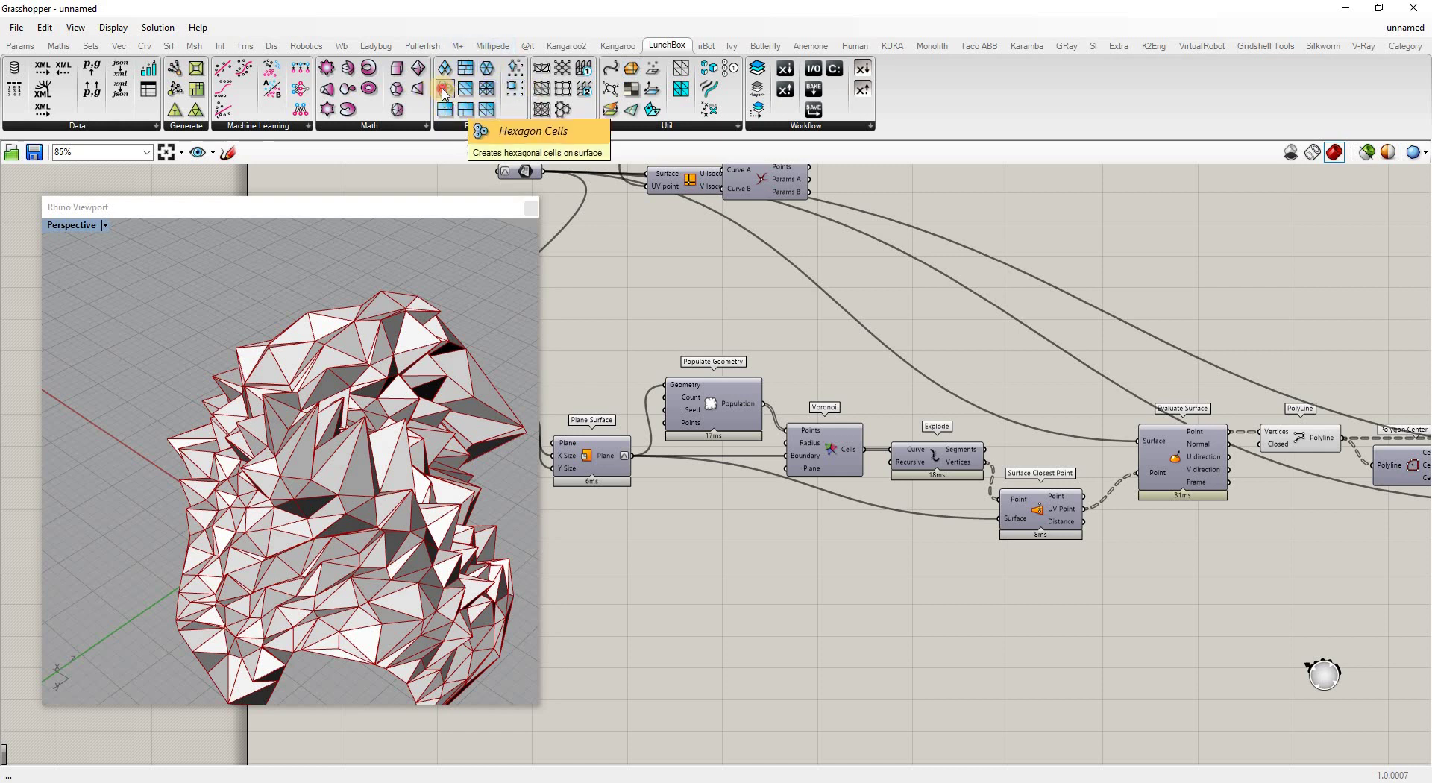
drag(446, 102, 793, 529)
drag(751, 583, 766, 584)
scroll(758, 489, down, 2)
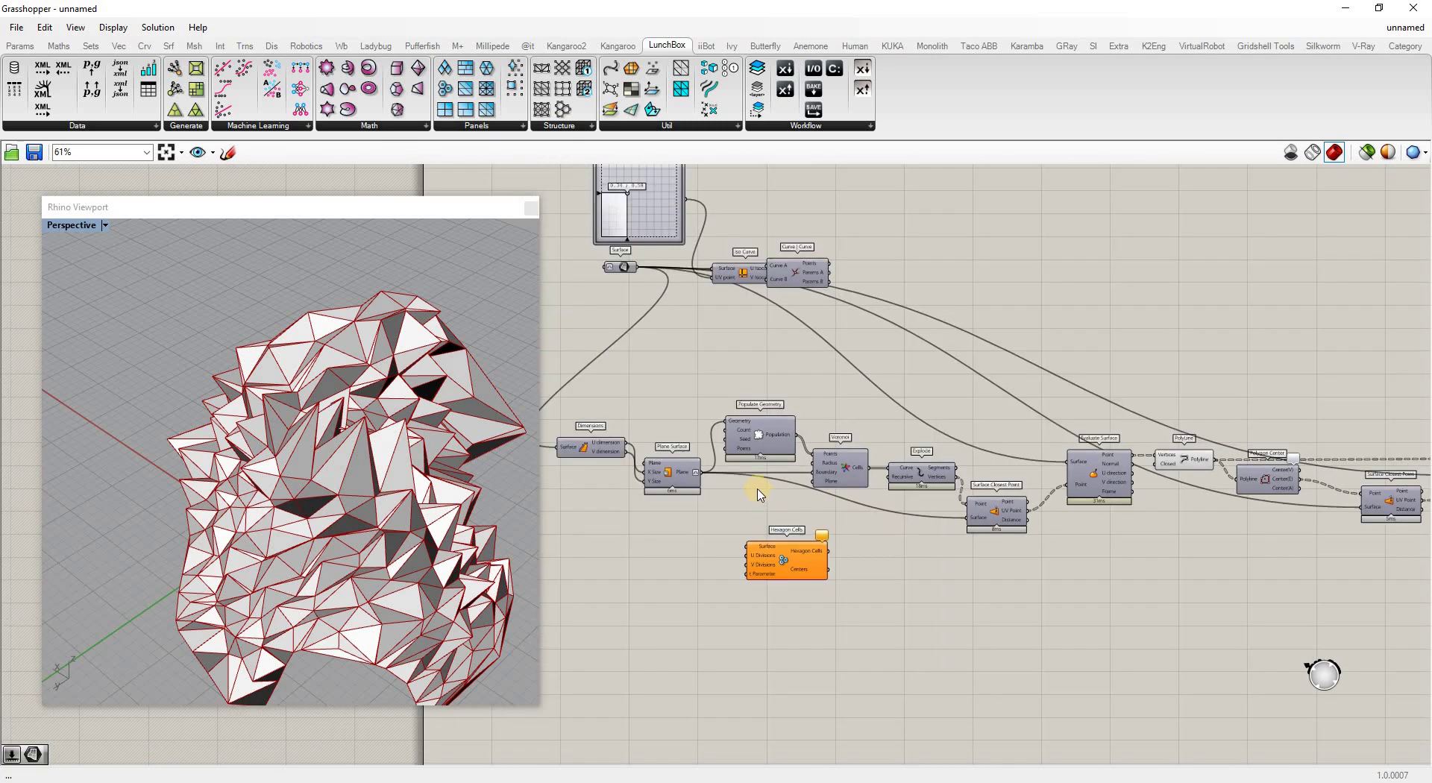
drag(685, 470, 707, 510)
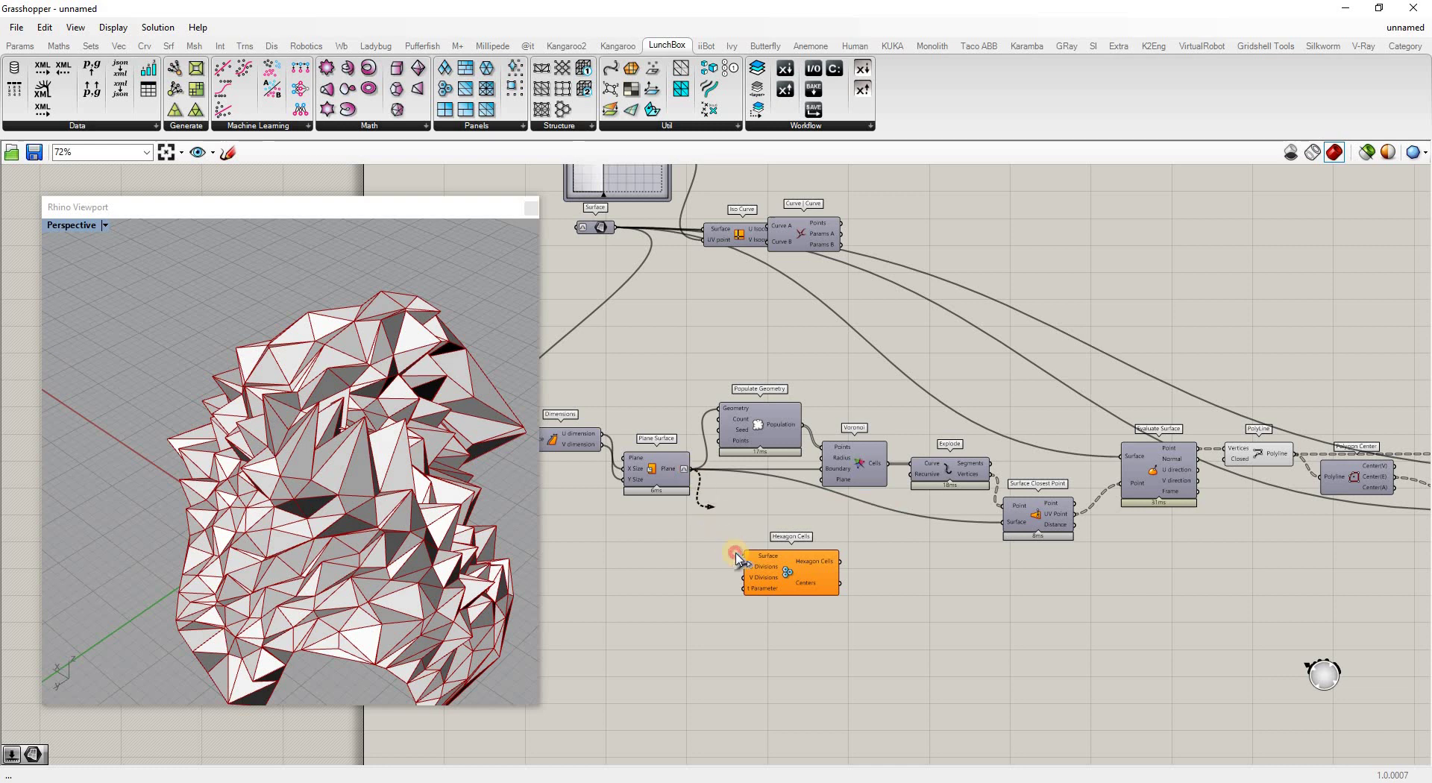
drag(736, 556, 743, 556)
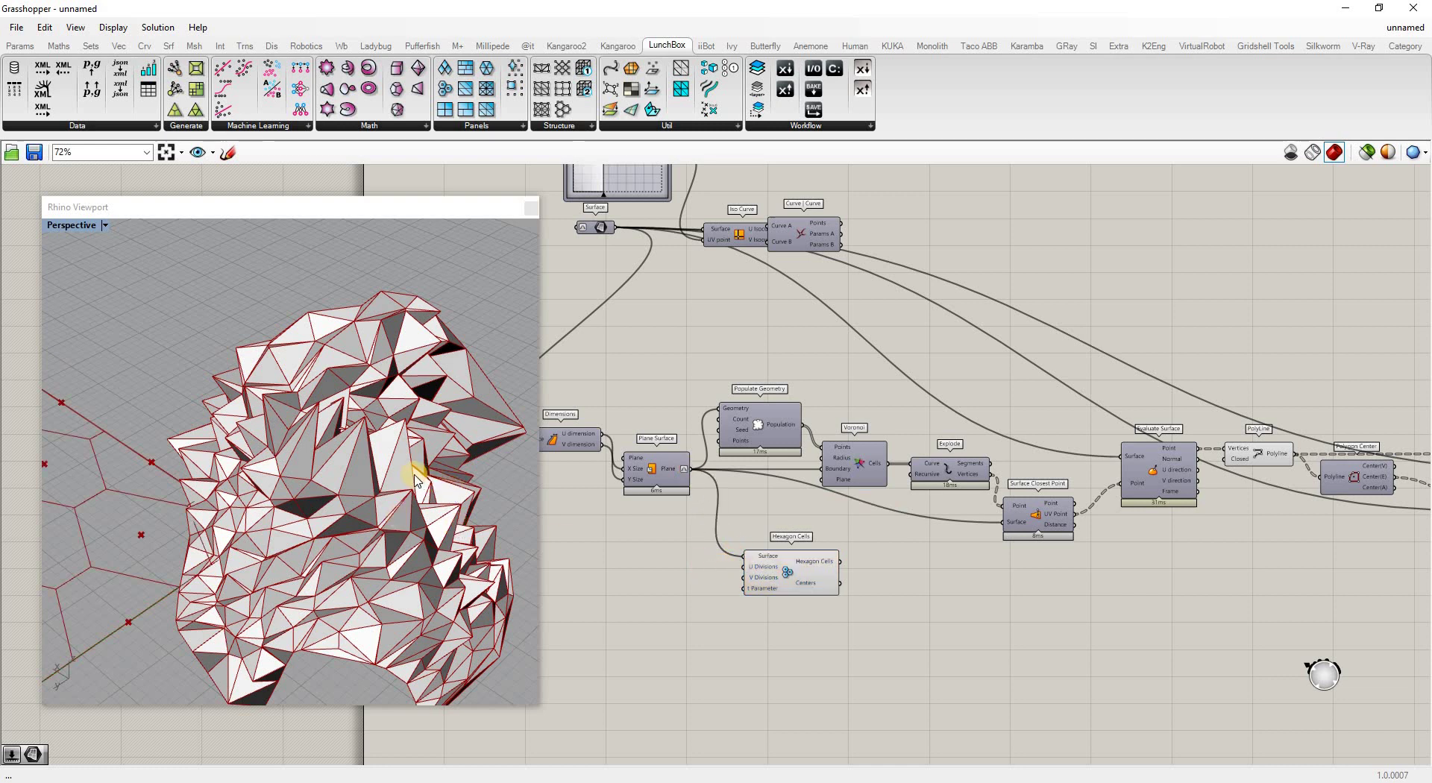
Create a number slider with value 100 and connect it to Hexagon Cells' U Divisions and V Divisions inputs.
scroll(415, 478, down, 5)
scroll(378, 505, up, 6)
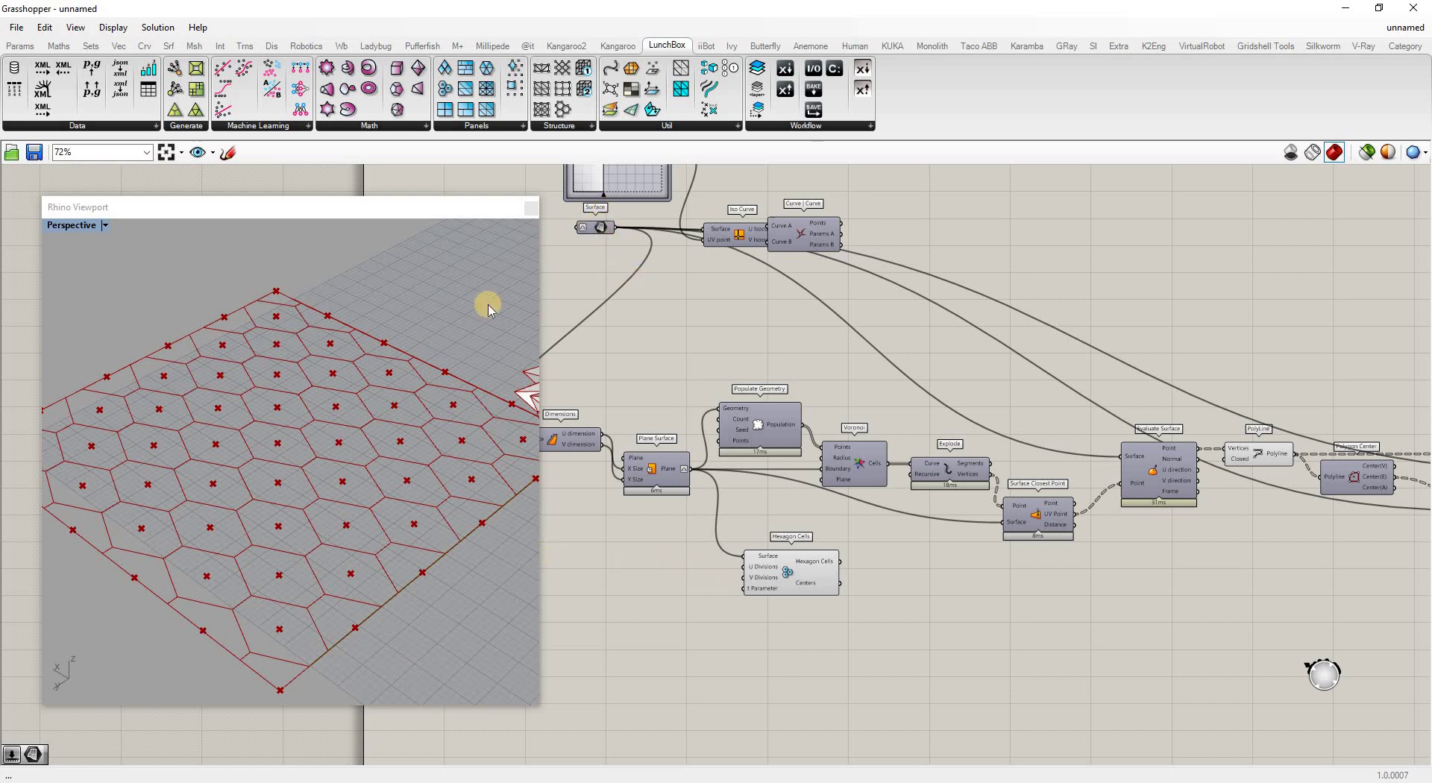
scroll(220, 526, down, 5)
scroll(226, 504, up, 4)
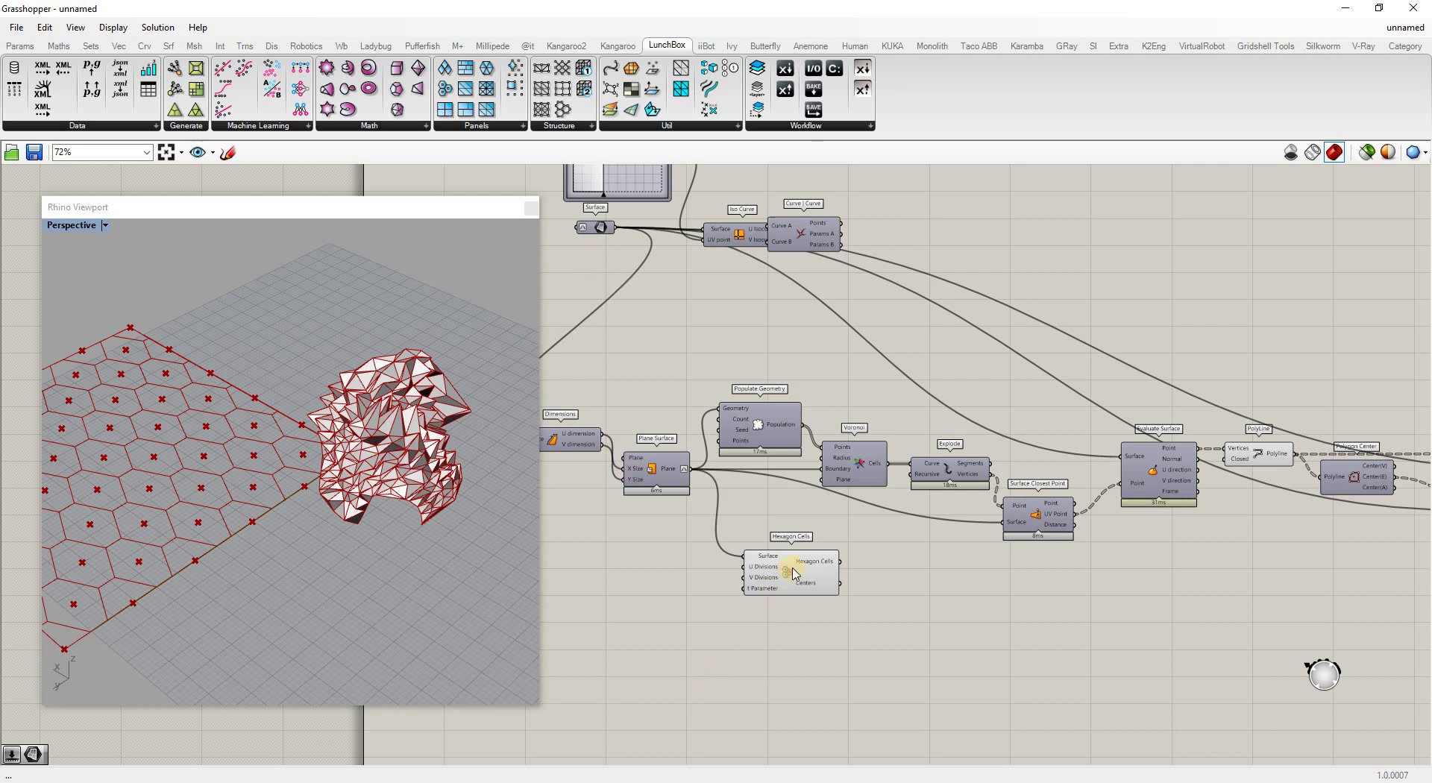
click(791, 572)
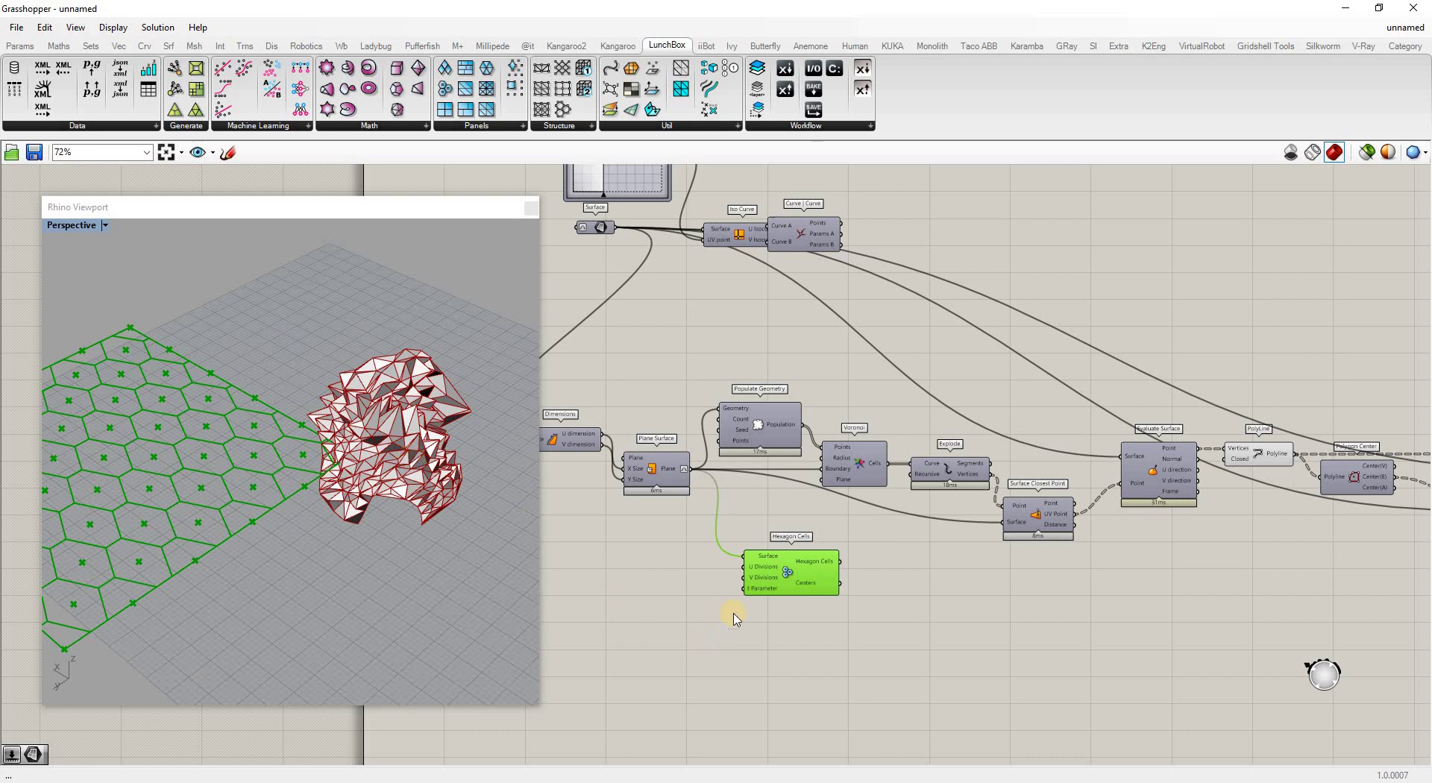
scroll(716, 589, up, 3)
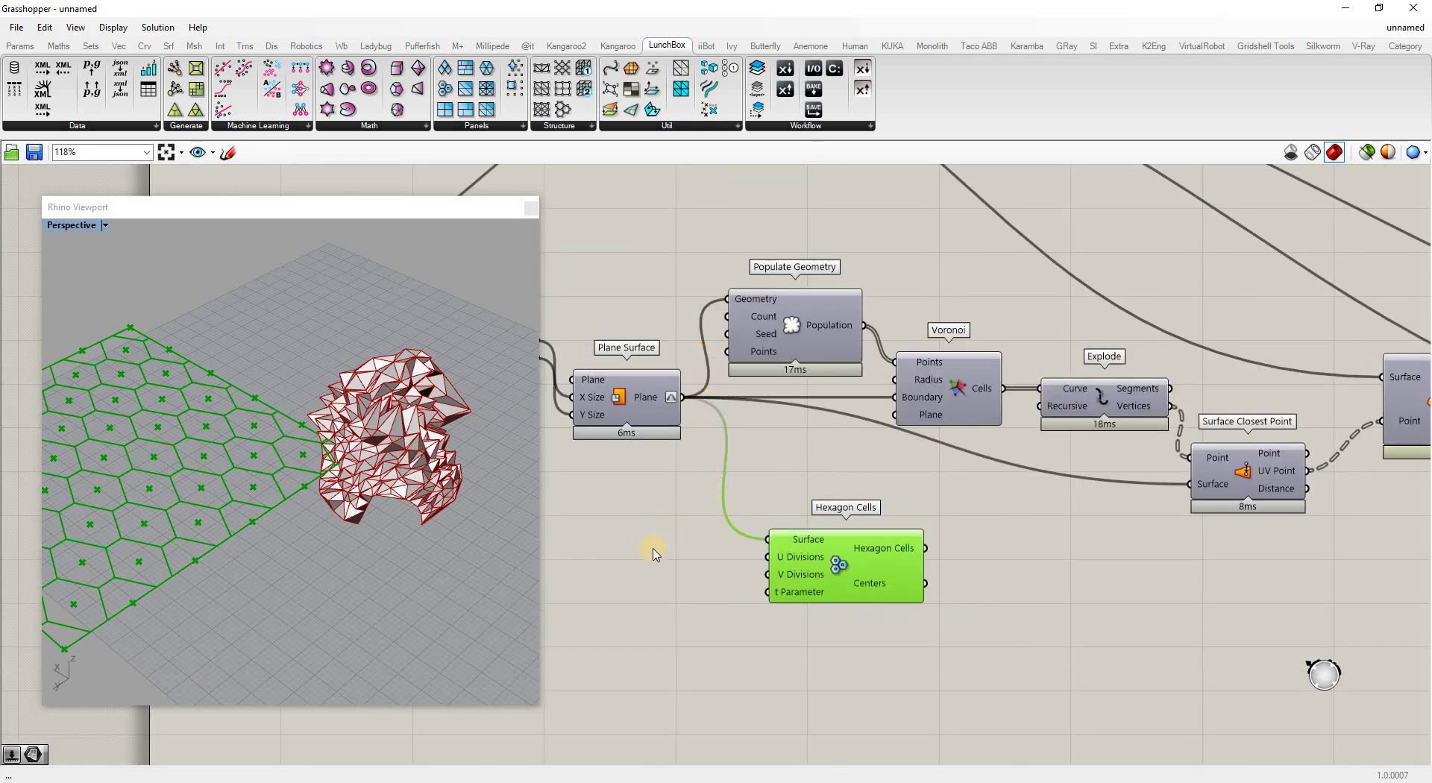
double_click(608, 580)
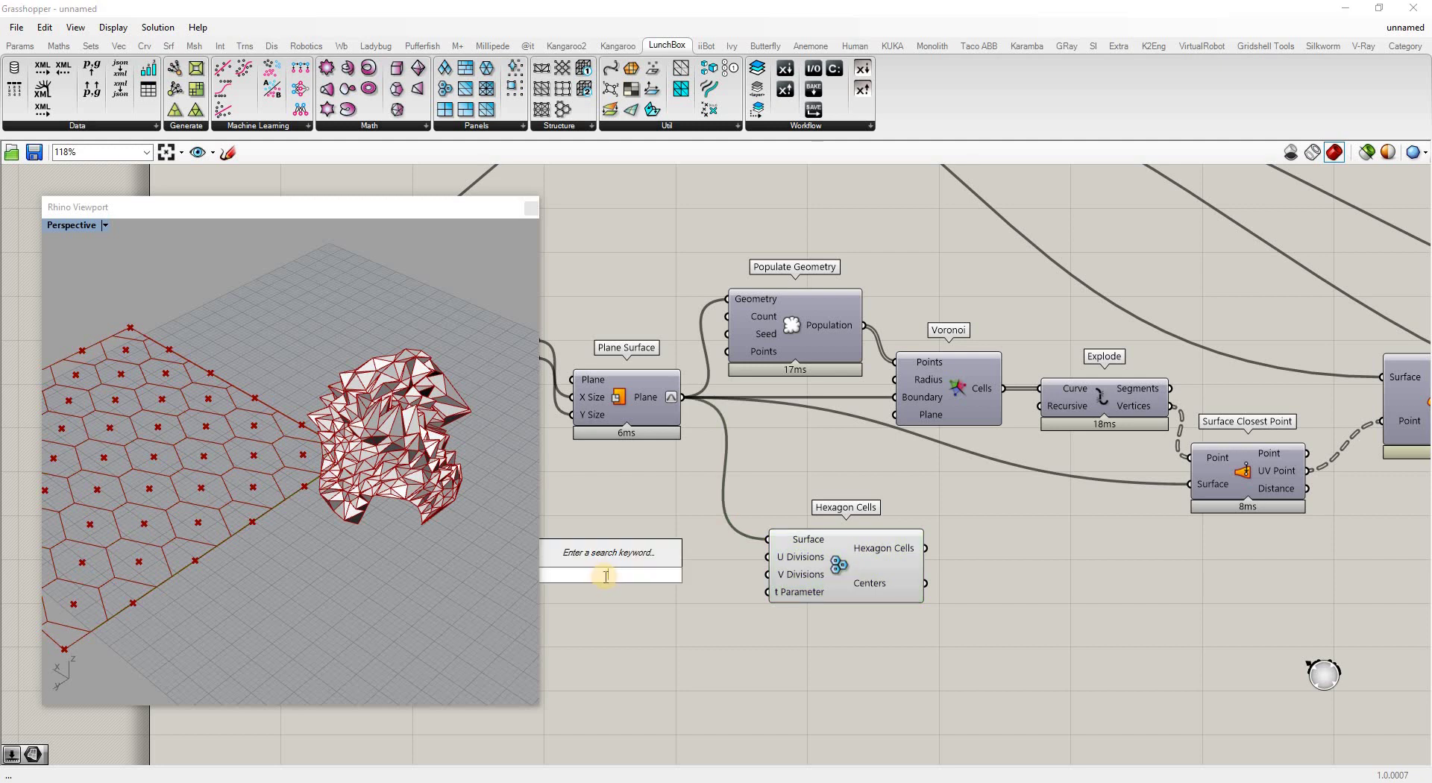
text(100)
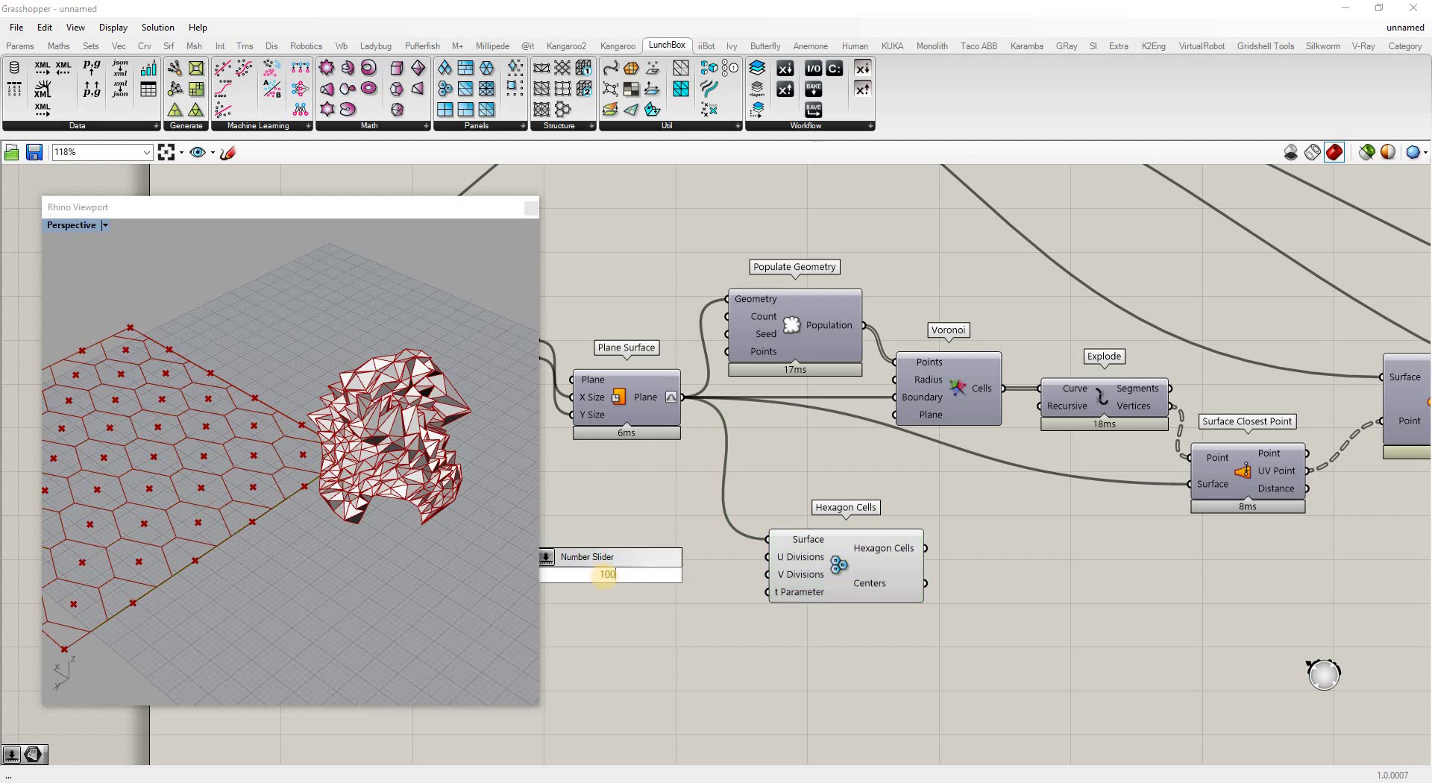
key(Return)
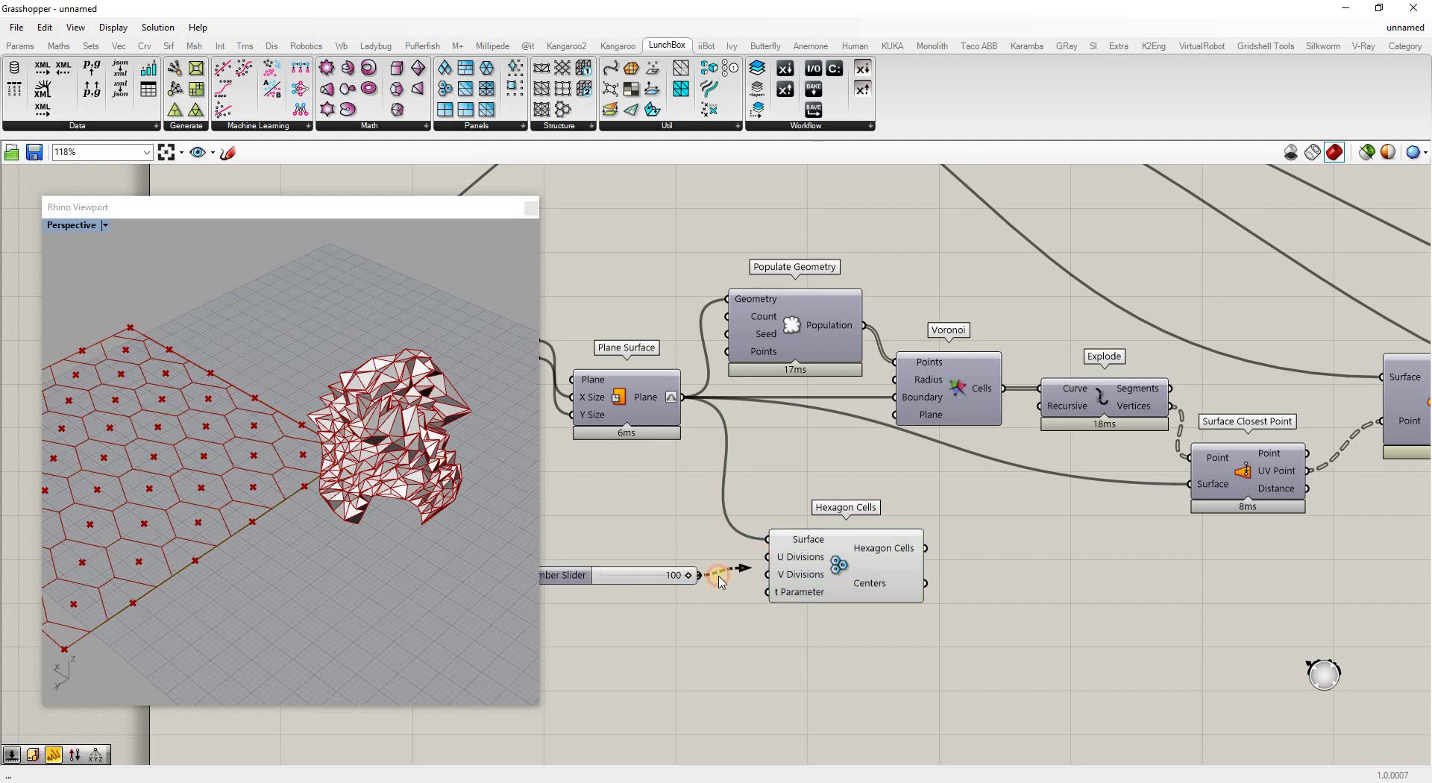
drag(698, 575, 779, 578)
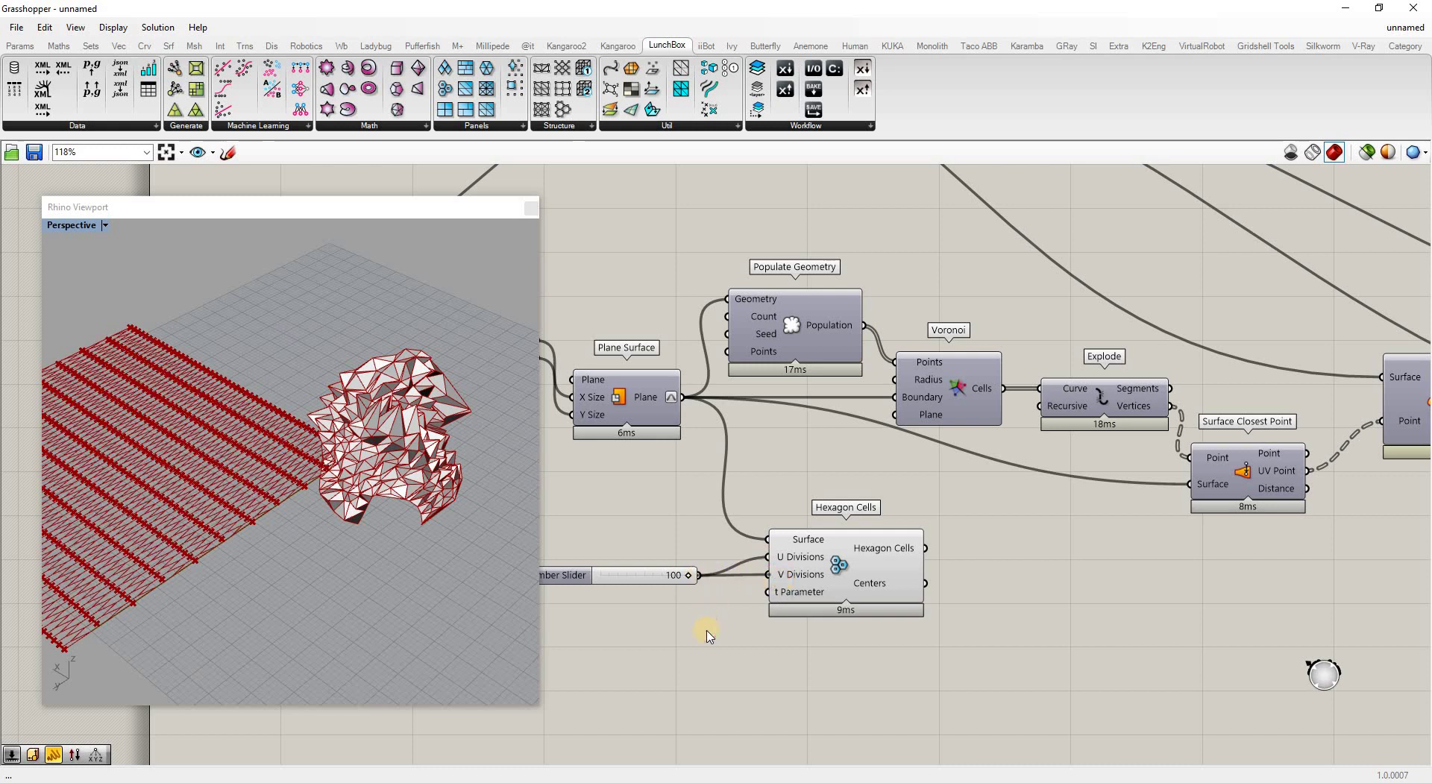
Duplicate the slider to drive V Divisions separately, and set U Divisions to 65 and V Divisions to 56.
scroll(209, 498, up, 5)
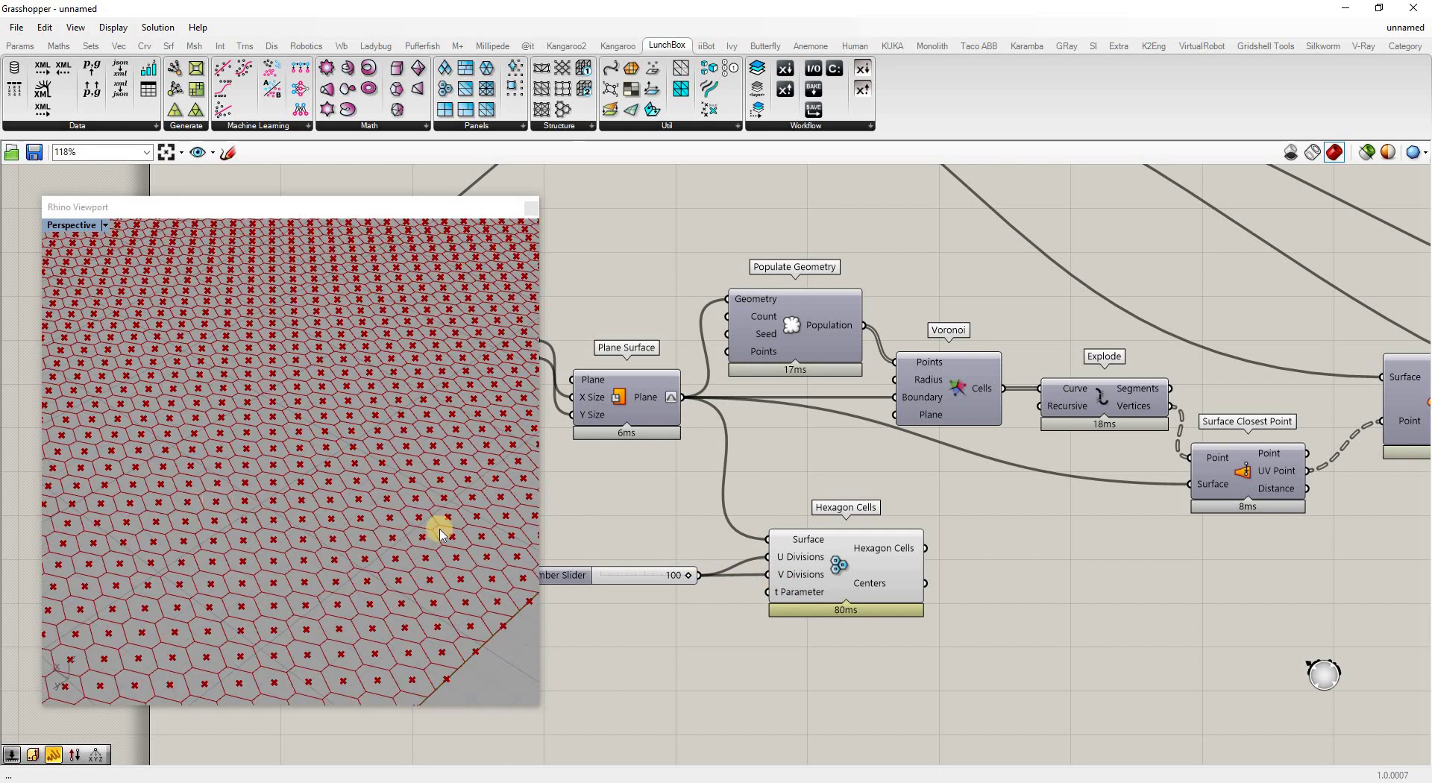
scroll(722, 511, down, 3)
scroll(701, 549, up, 4)
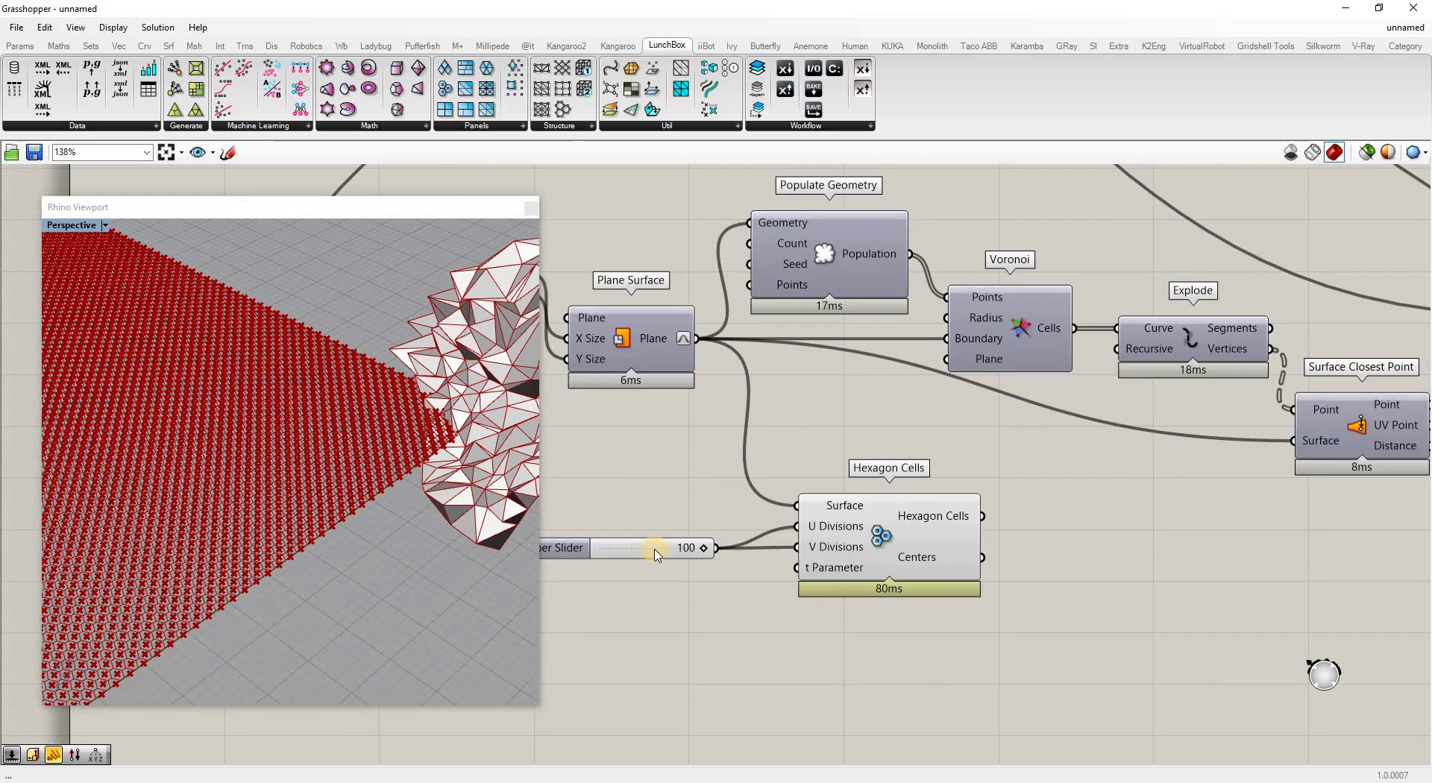
drag(650, 554, 796, 547)
key(ctrl+c)
key(ctrl+v)
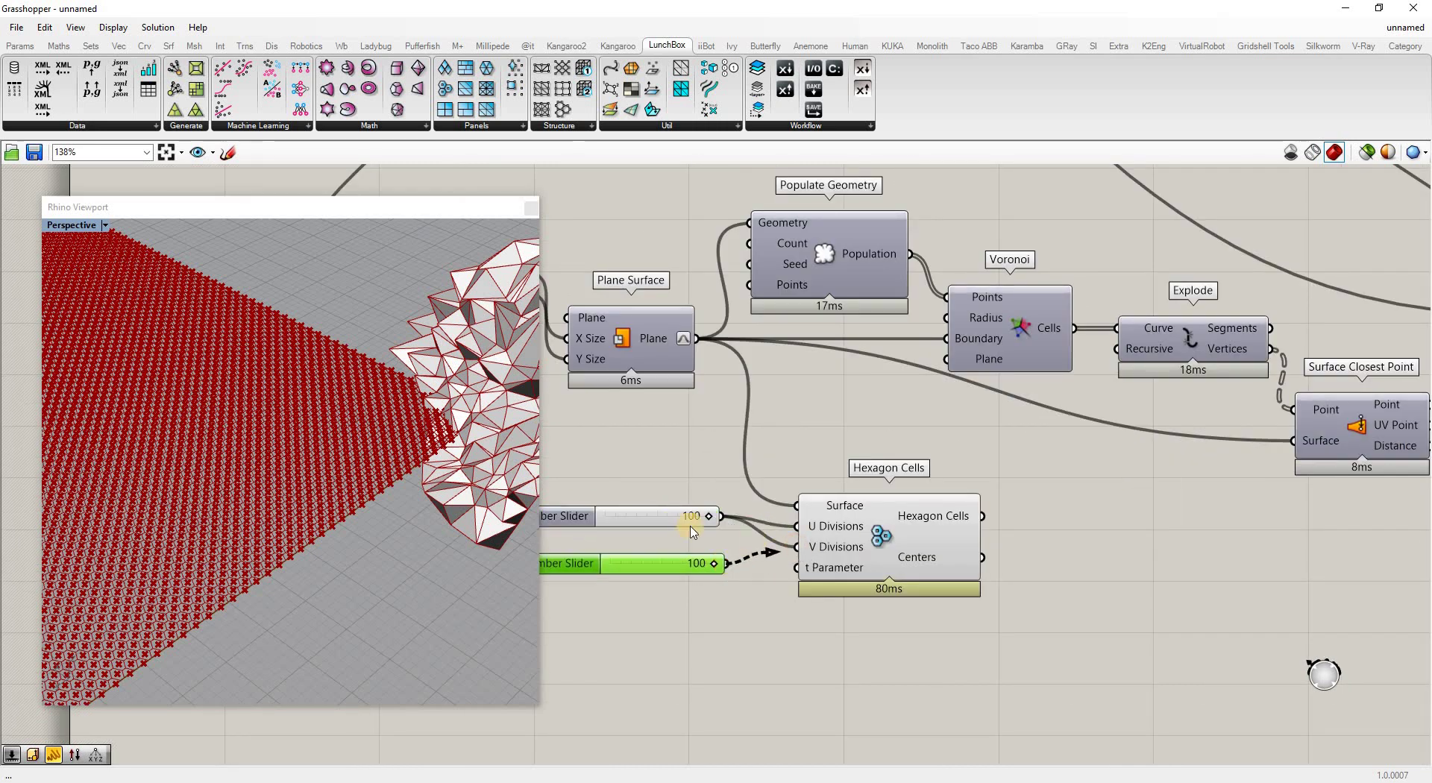
drag(714, 516, 671, 564)
click(667, 616)
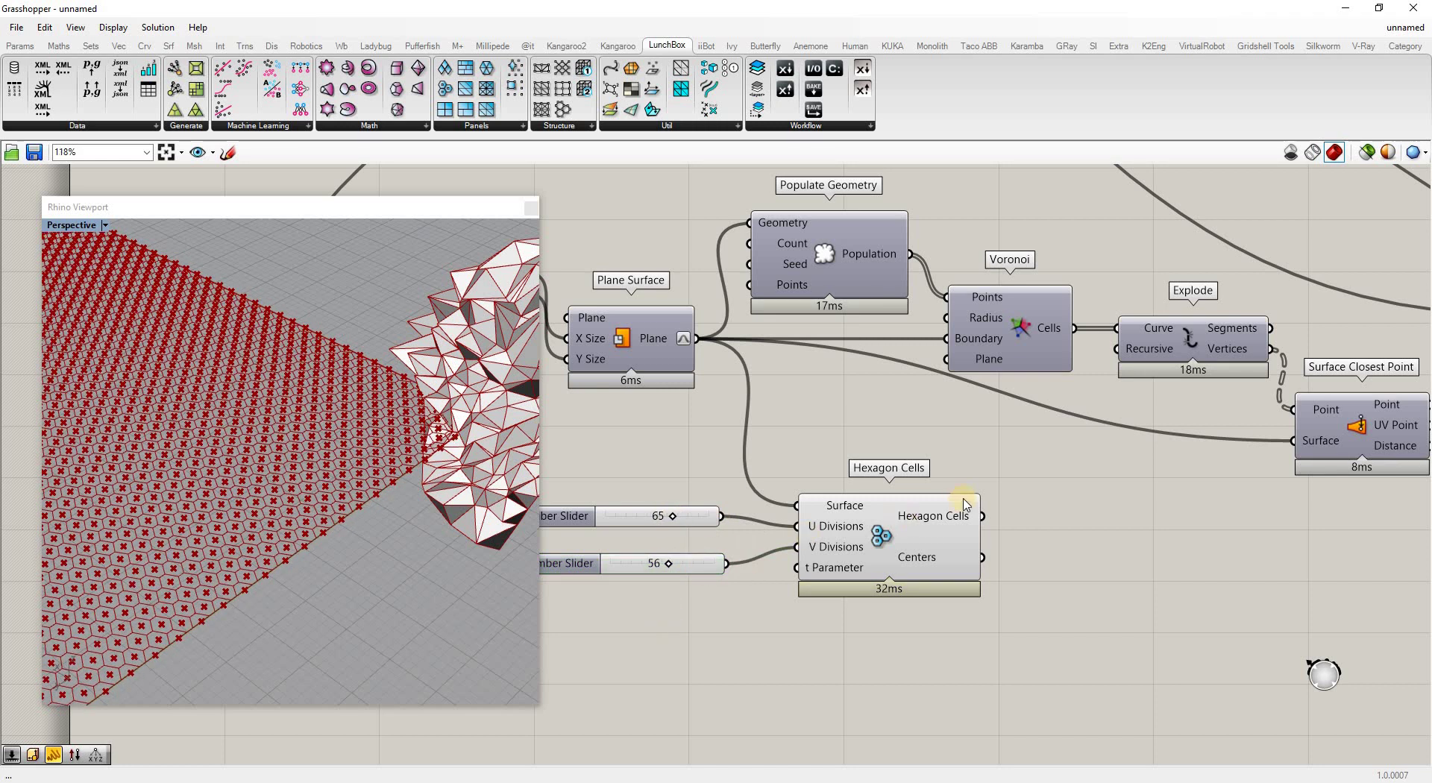
Replace the Voronoi cells at Explode's Curve input with the Hexagon Cells output and turn off Hexagon Cells' preview.
scroll(964, 505, down, 2)
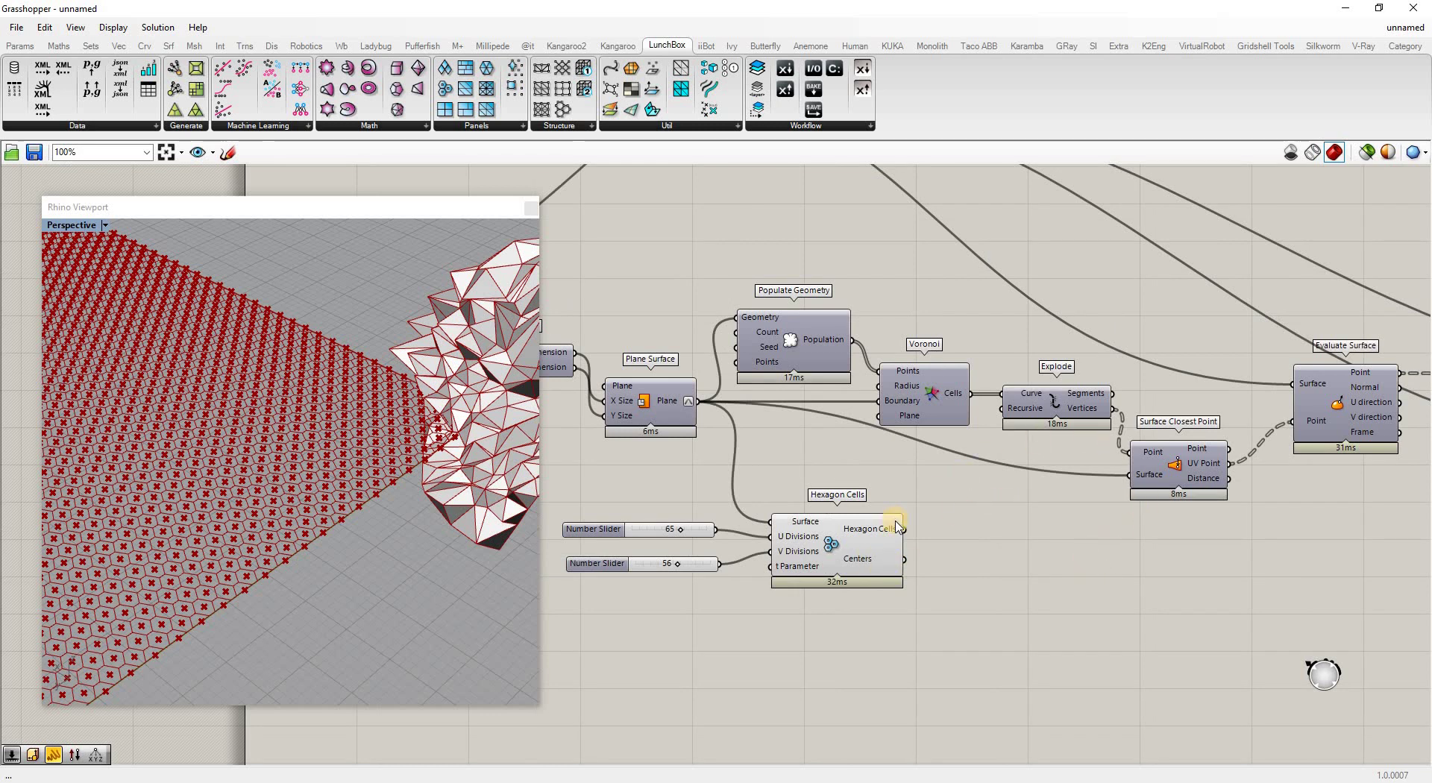
drag(904, 529, 1002, 393)
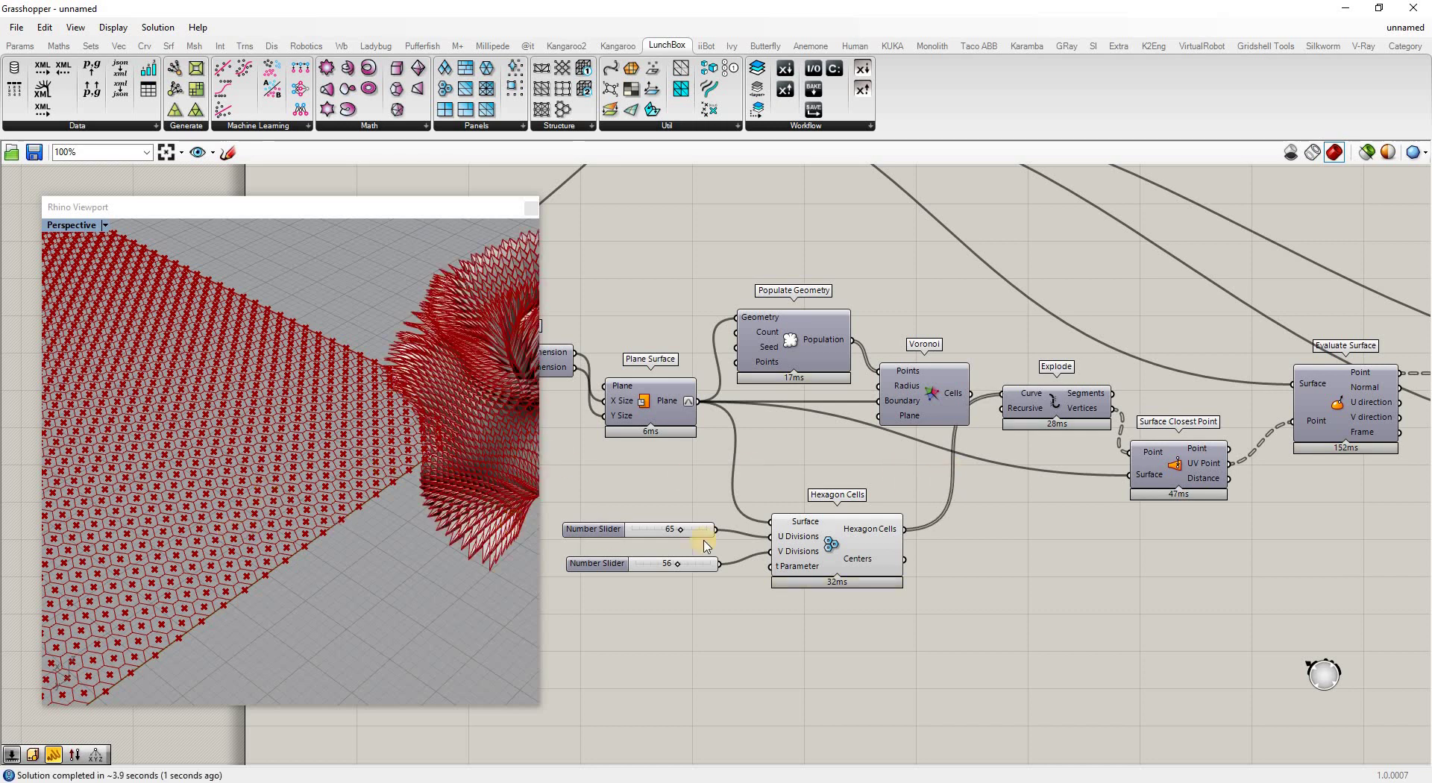
right_click(832, 548)
click(865, 575)
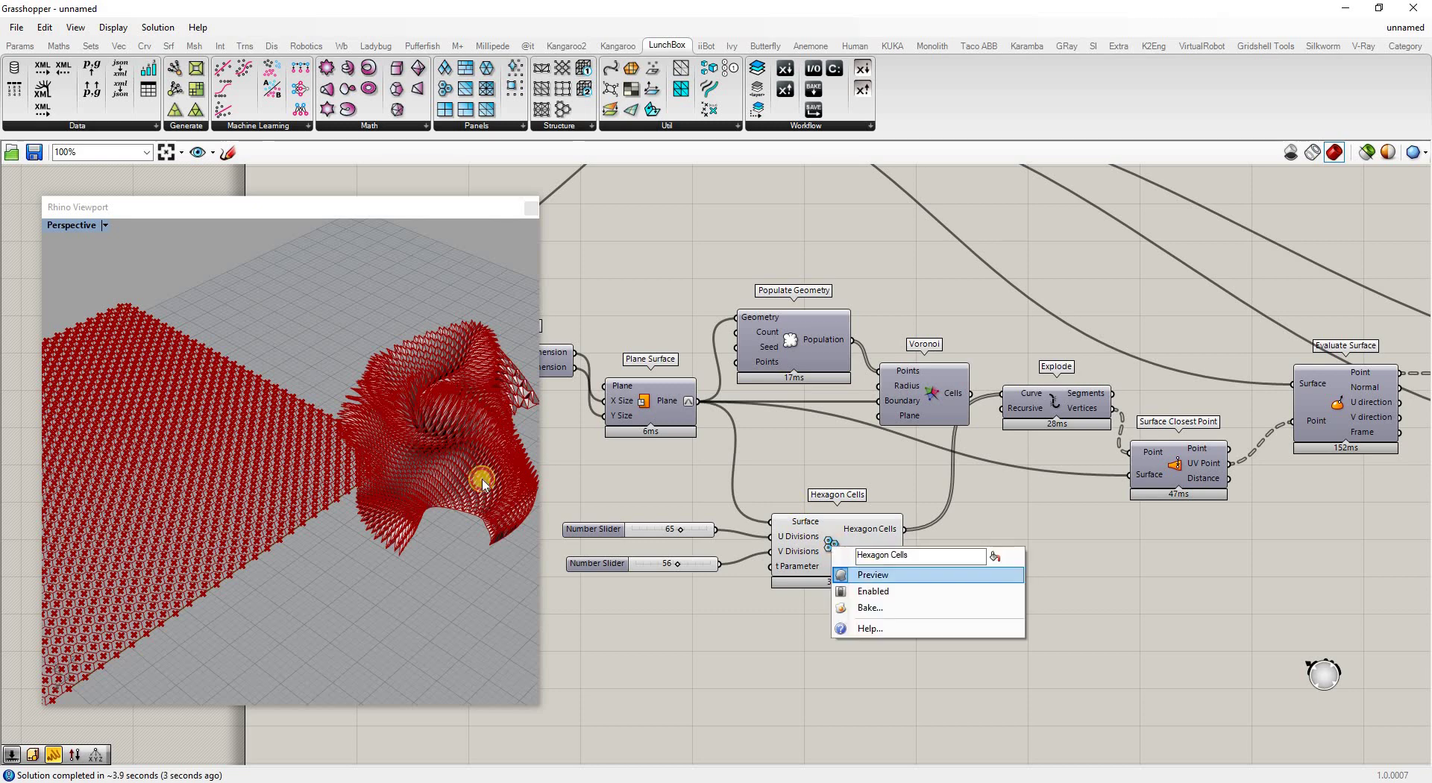
Examine the hexagon-based extrusions on the free-form surface from close up, above and the side.
scroll(458, 415, up, 7)
right_drag(428, 409, 188, 363)
scroll(256, 463, up, 5)
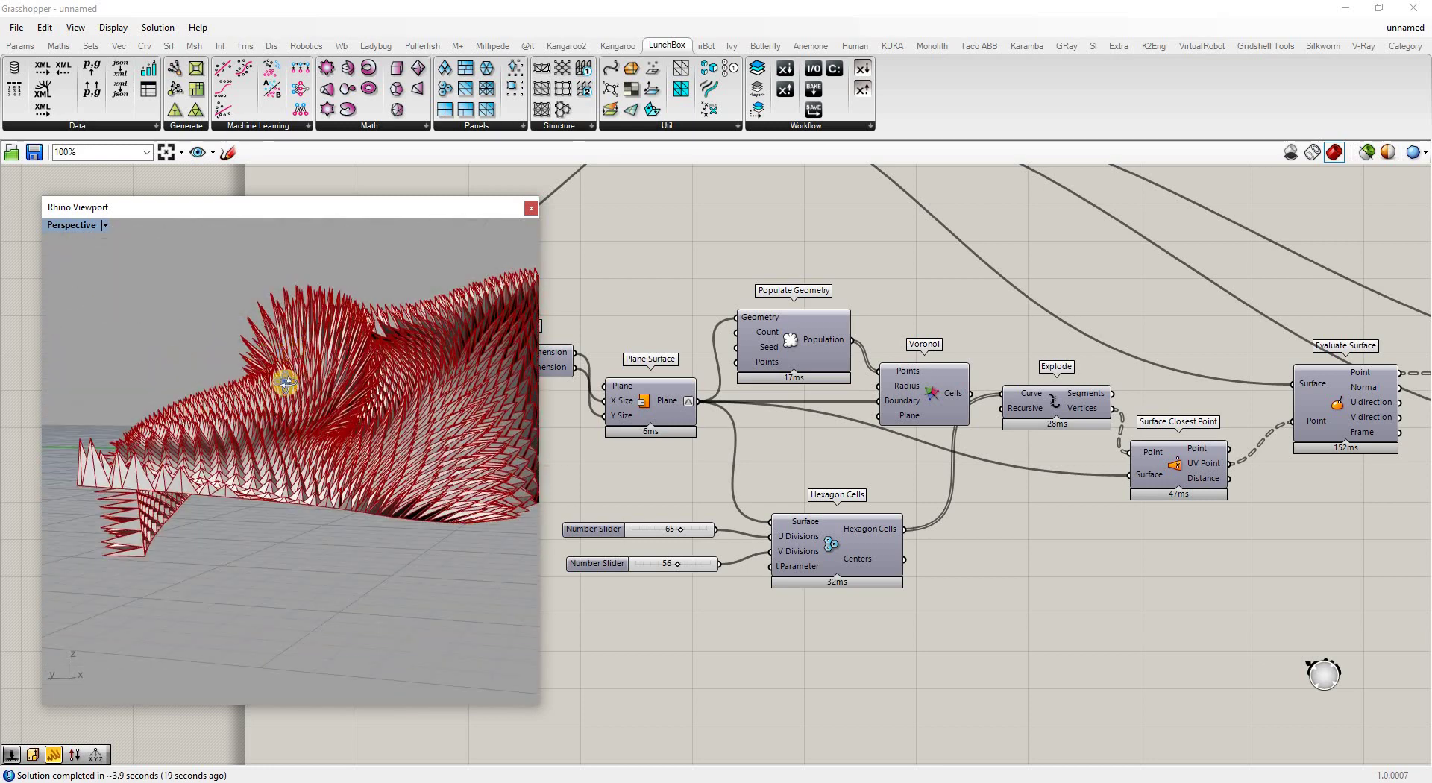
right_drag(271, 462, 267, 540)
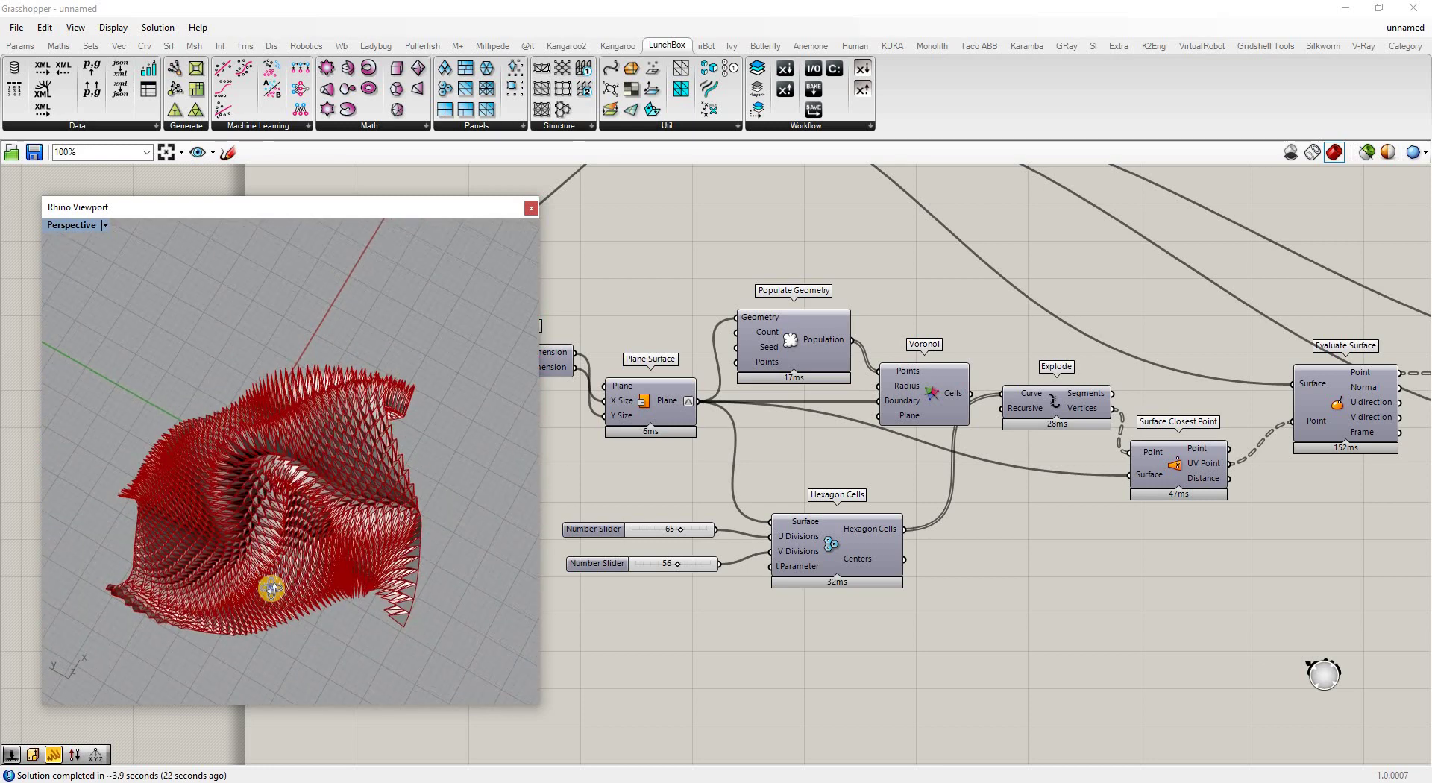
right_drag(413, 475, 395, 336)
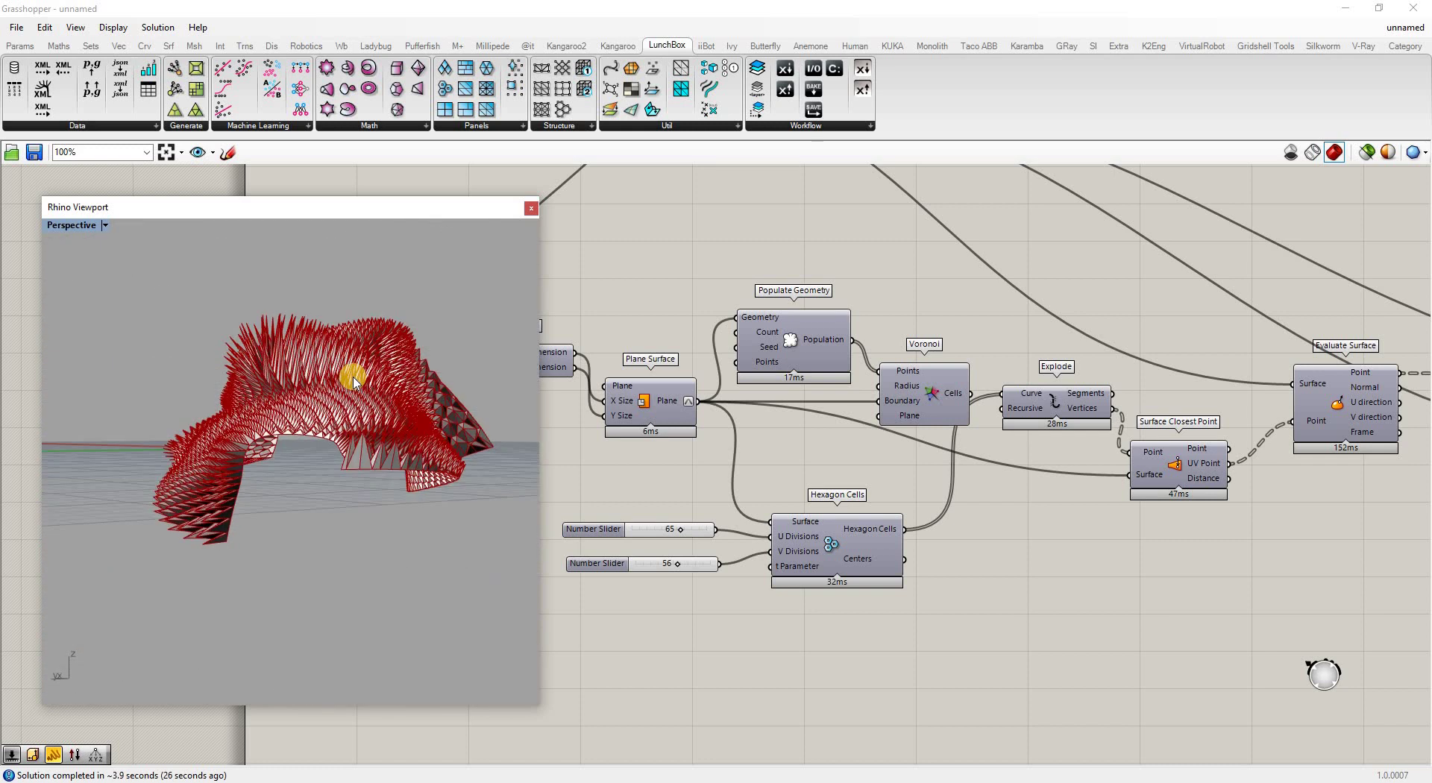